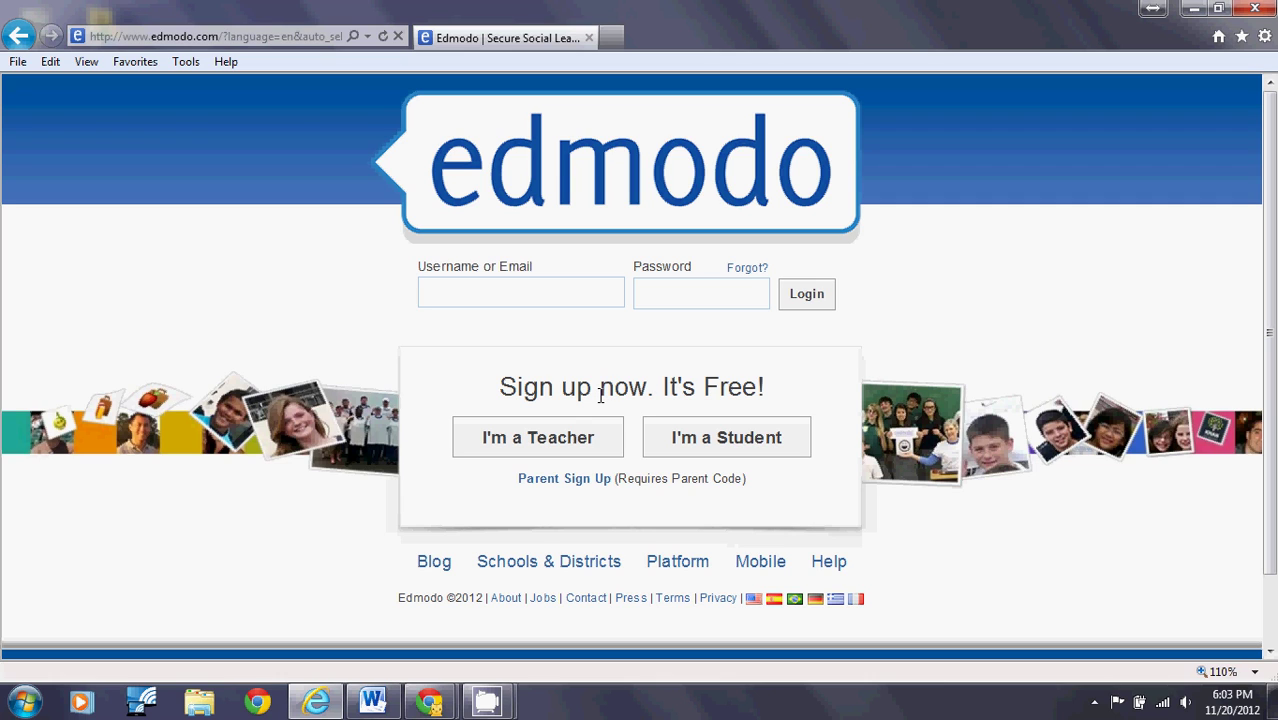
# Step: Look over the teacher sign-up form's password and title fields, then close it
pyautogui.click(530, 447)
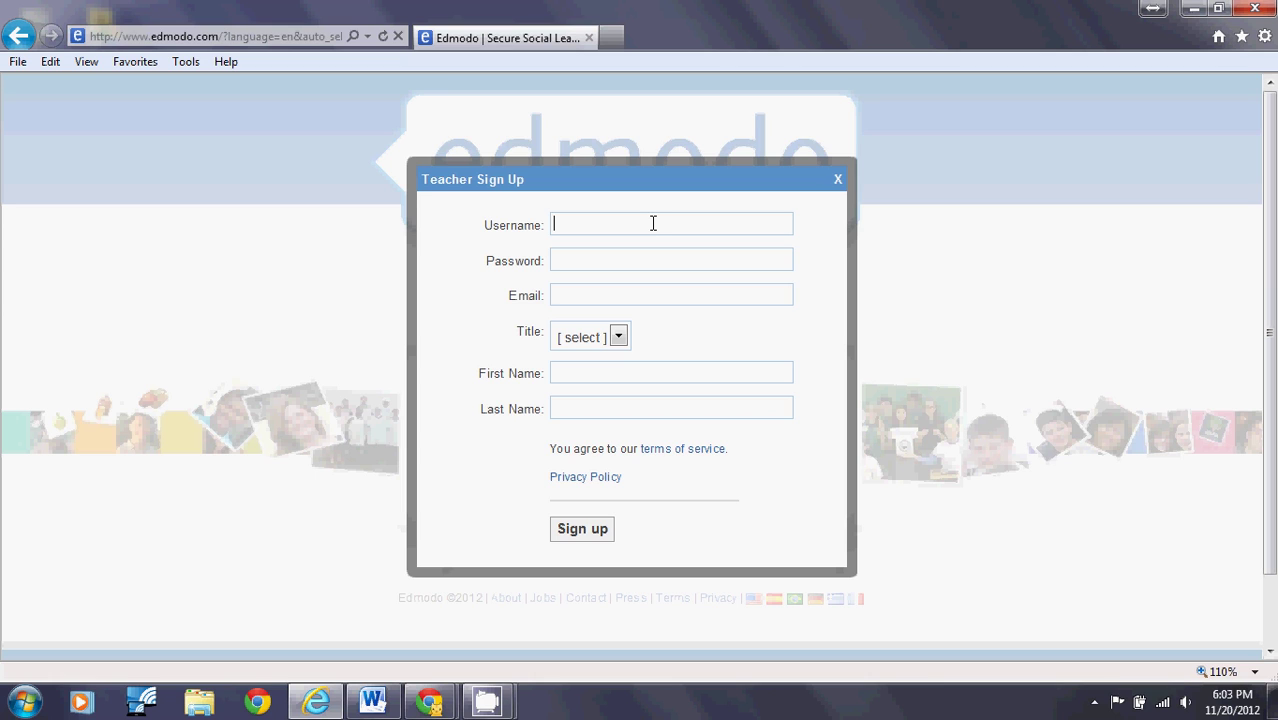
pyautogui.click(651, 260)
pyautogui.click(617, 342)
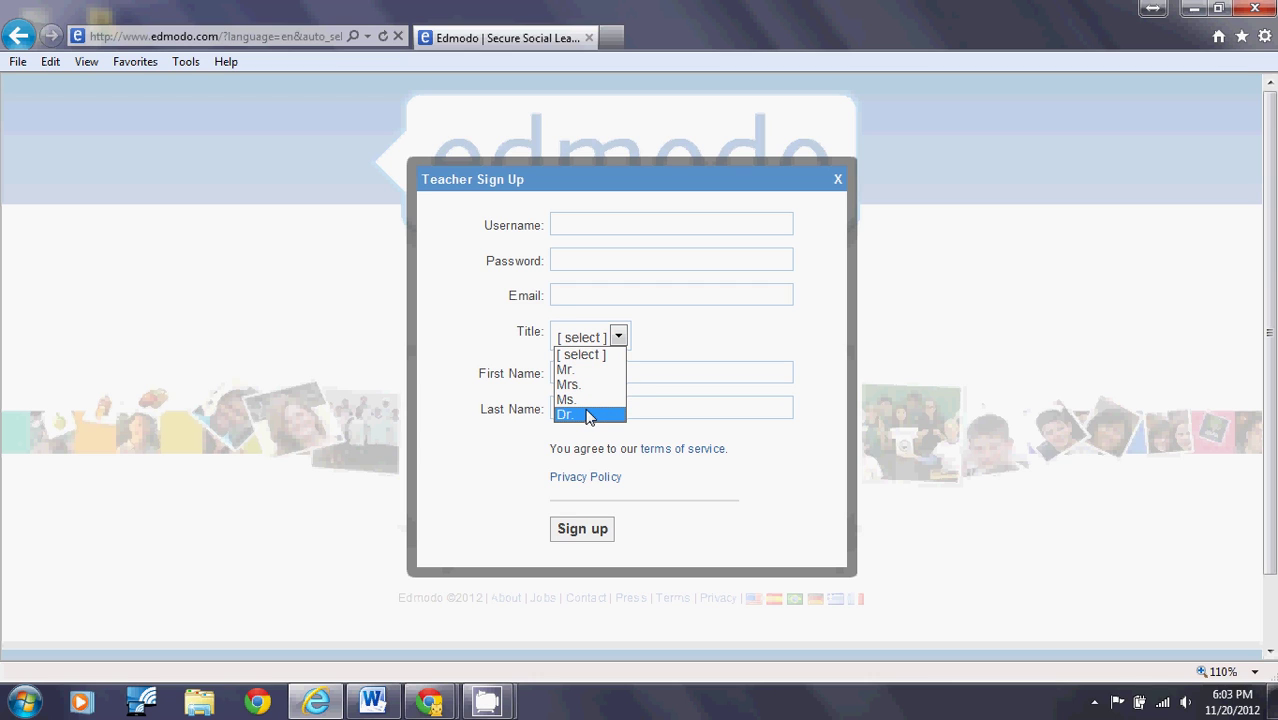
pyautogui.click(679, 372)
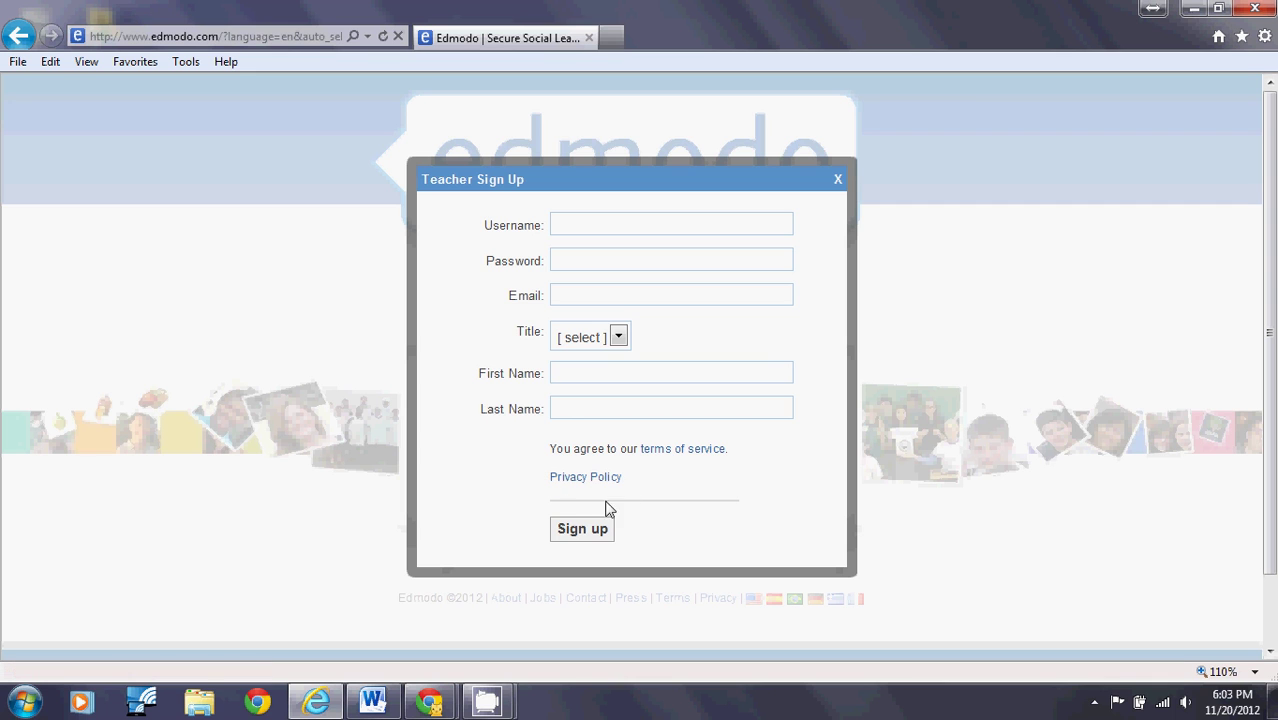
pyautogui.click(838, 181)
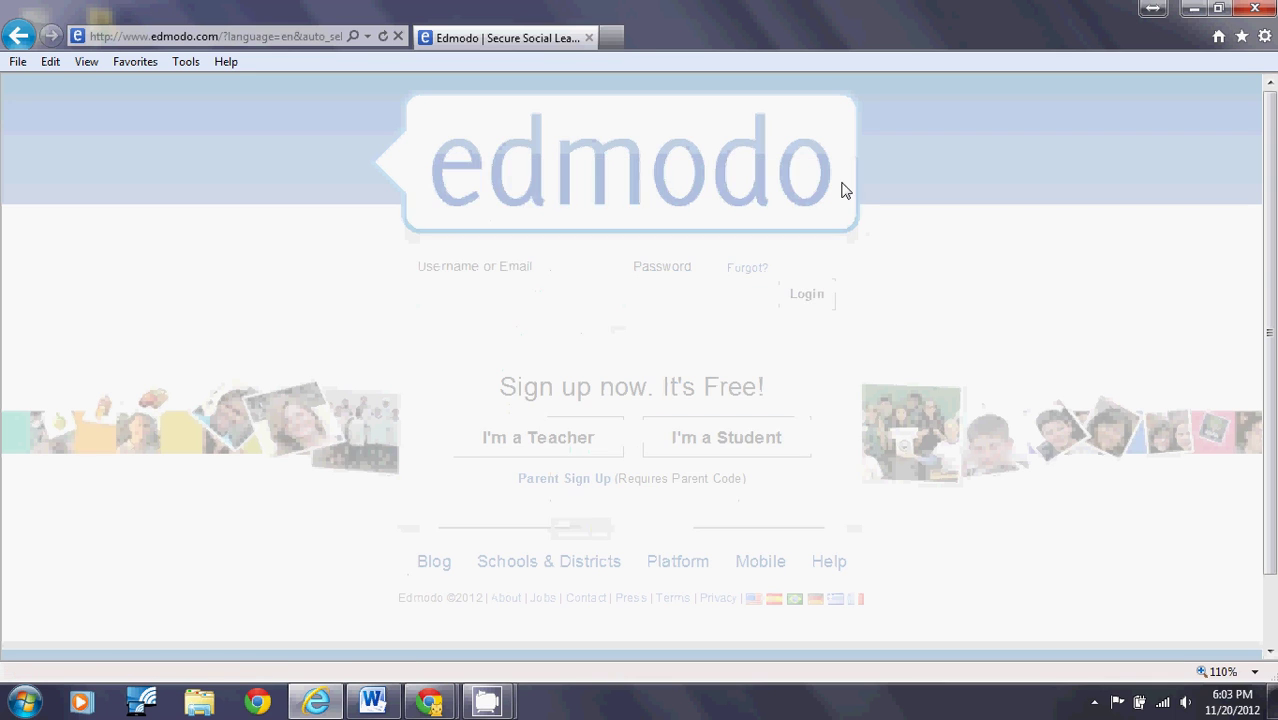
# Step: Log in with the teacher account's username and password
pyautogui.click(608, 295)
pyautogui.write('carry')
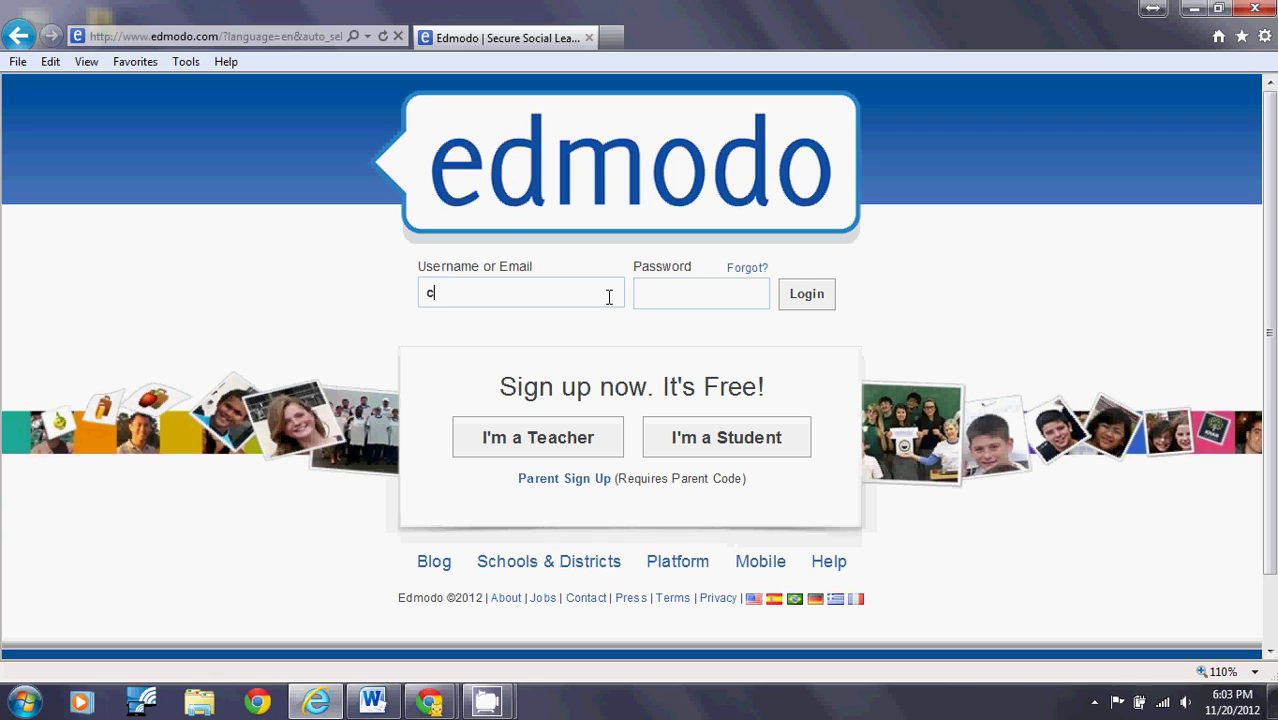
pyautogui.write('holland')
pyautogui.press('Tab')
pyautogui.write('********')
pyautogui.click(822, 300)
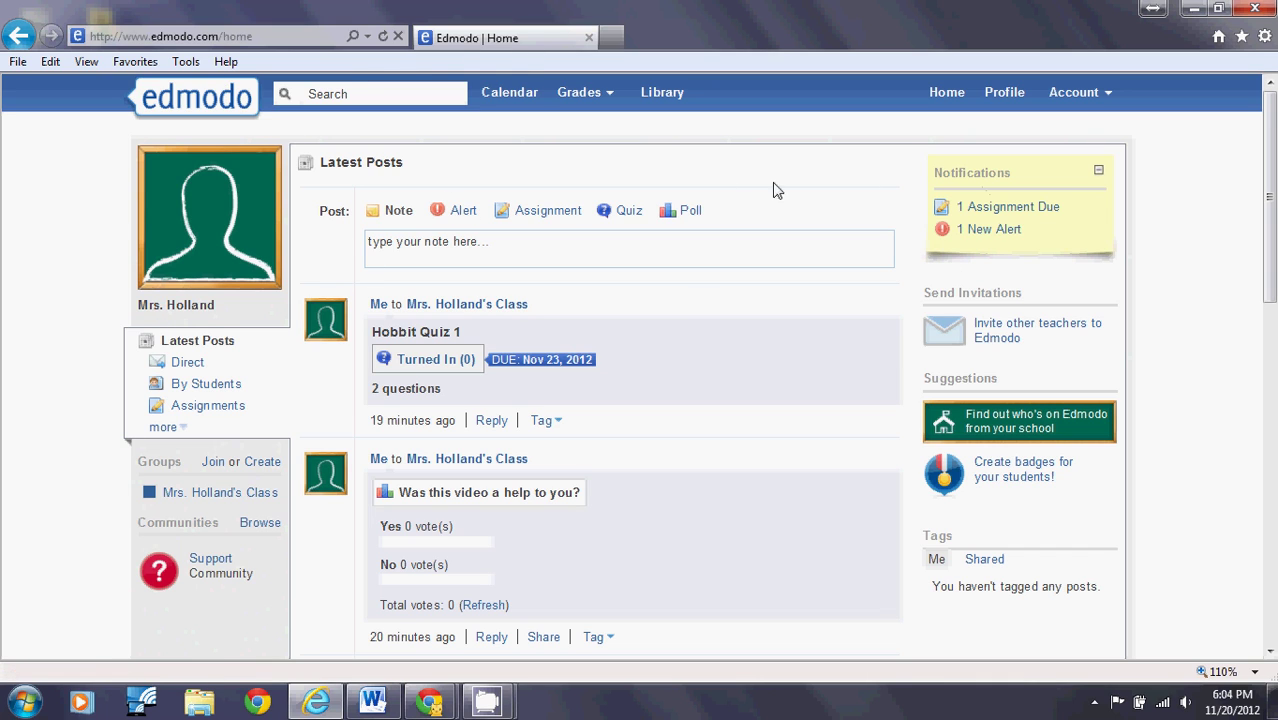
# Step: Open the teacher's profile and bring up the empty personal profile URL box
pyautogui.click(166, 308)
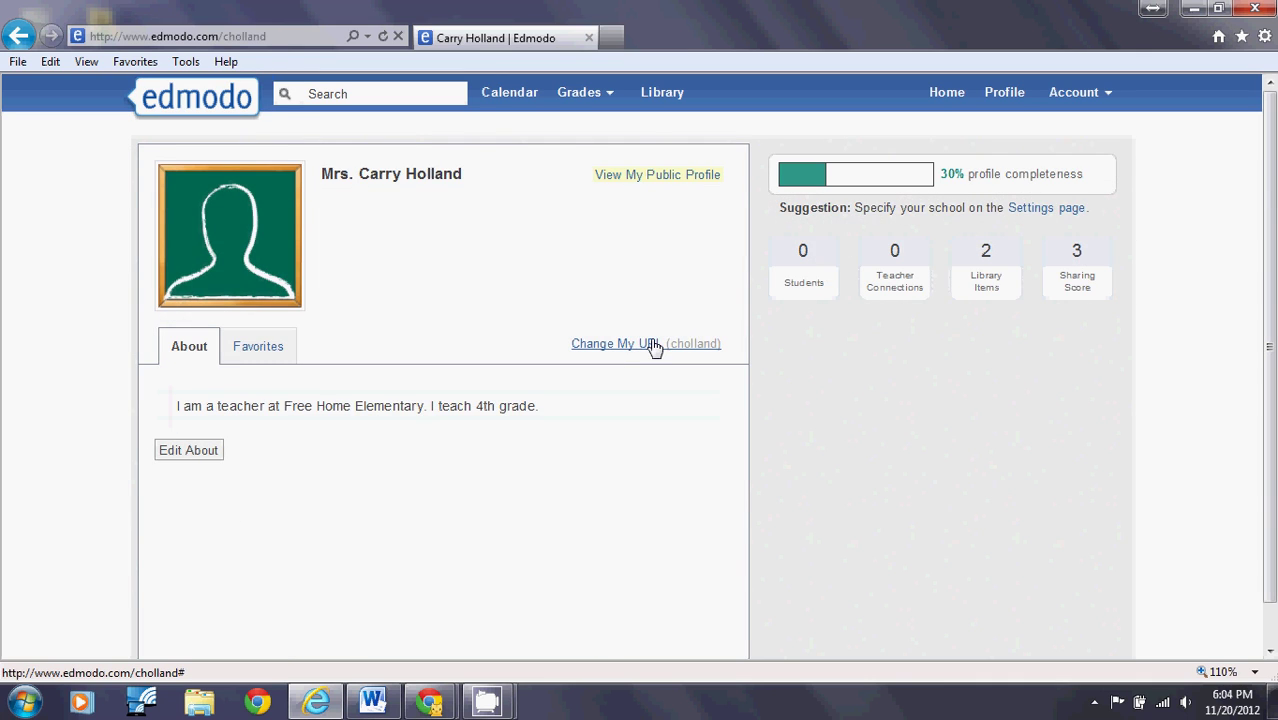
pyautogui.click(652, 344)
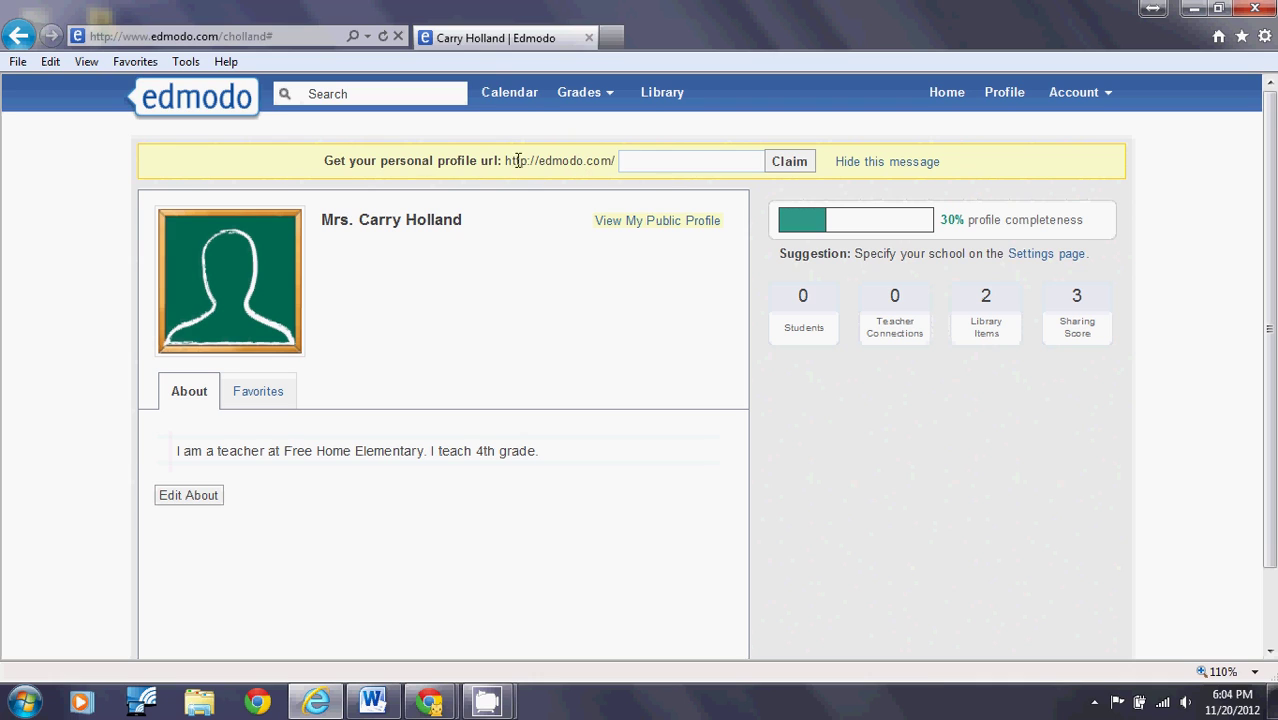
pyautogui.click(688, 164)
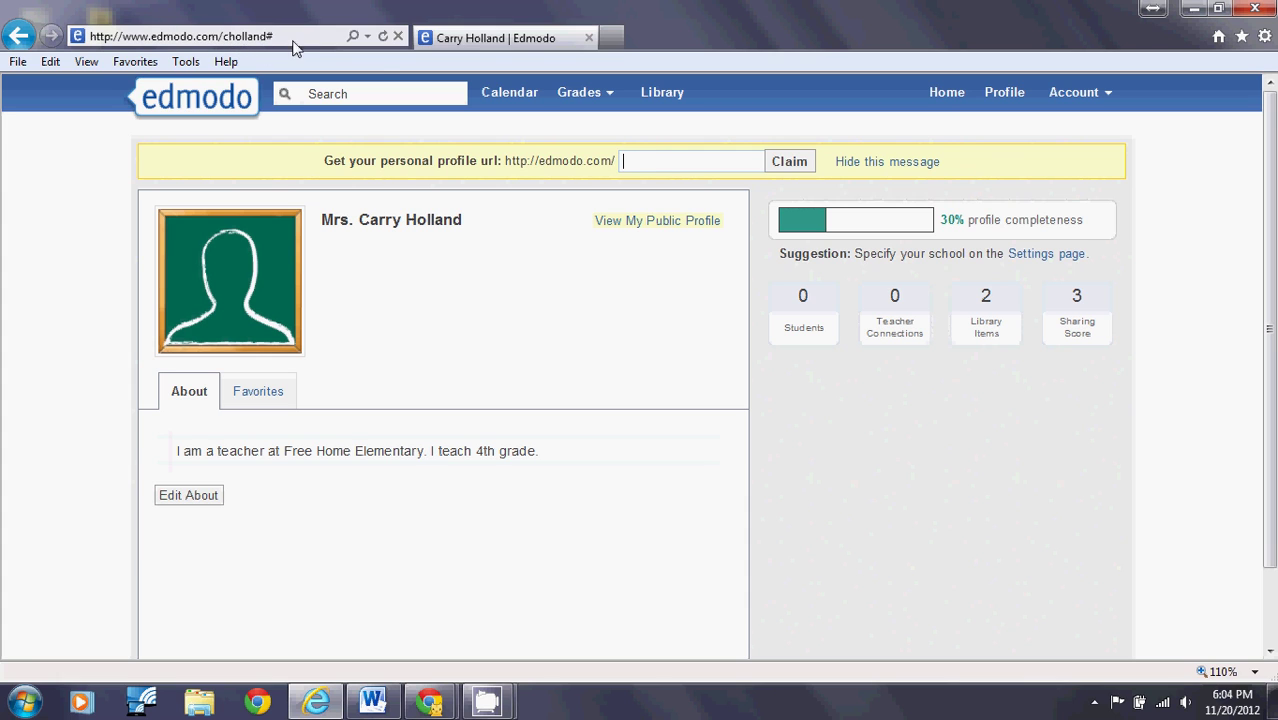
pyautogui.click(662, 161)
# Step: Return home, reopen the profile, and open then cancel editing of the About text
pyautogui.click(948, 94)
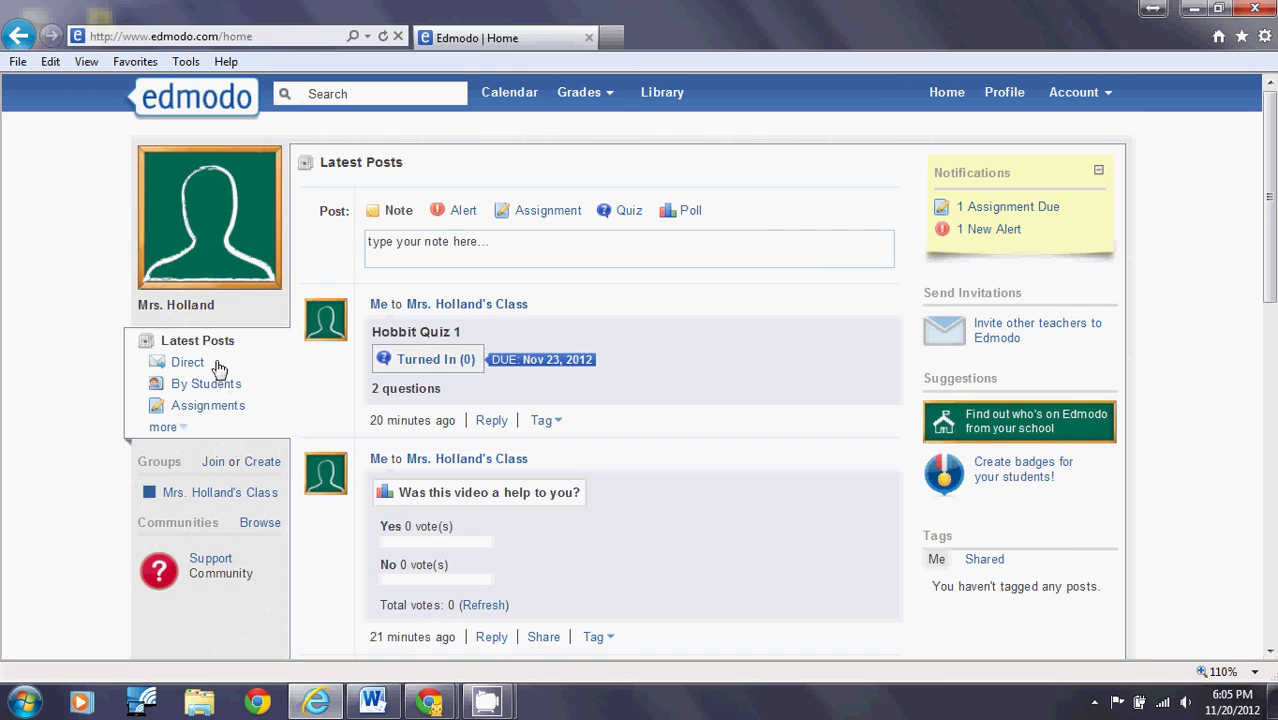
pyautogui.click(198, 303)
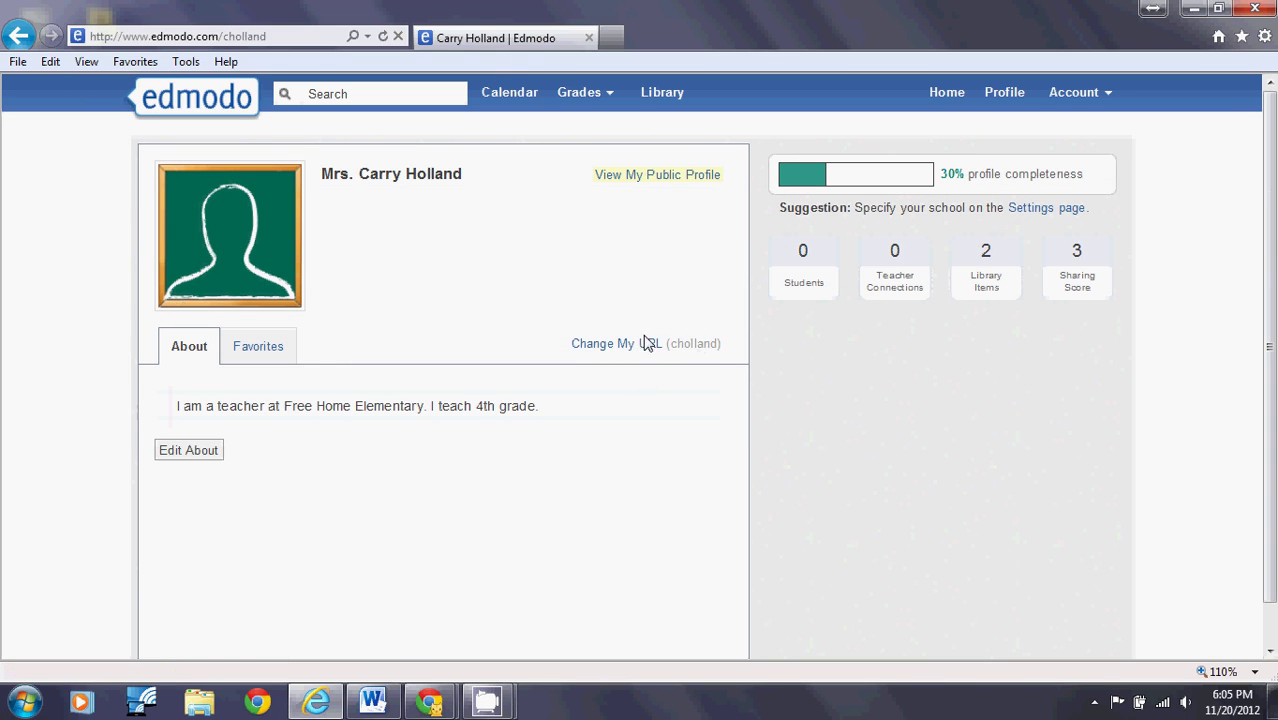
pyautogui.click(183, 347)
pyautogui.click(191, 452)
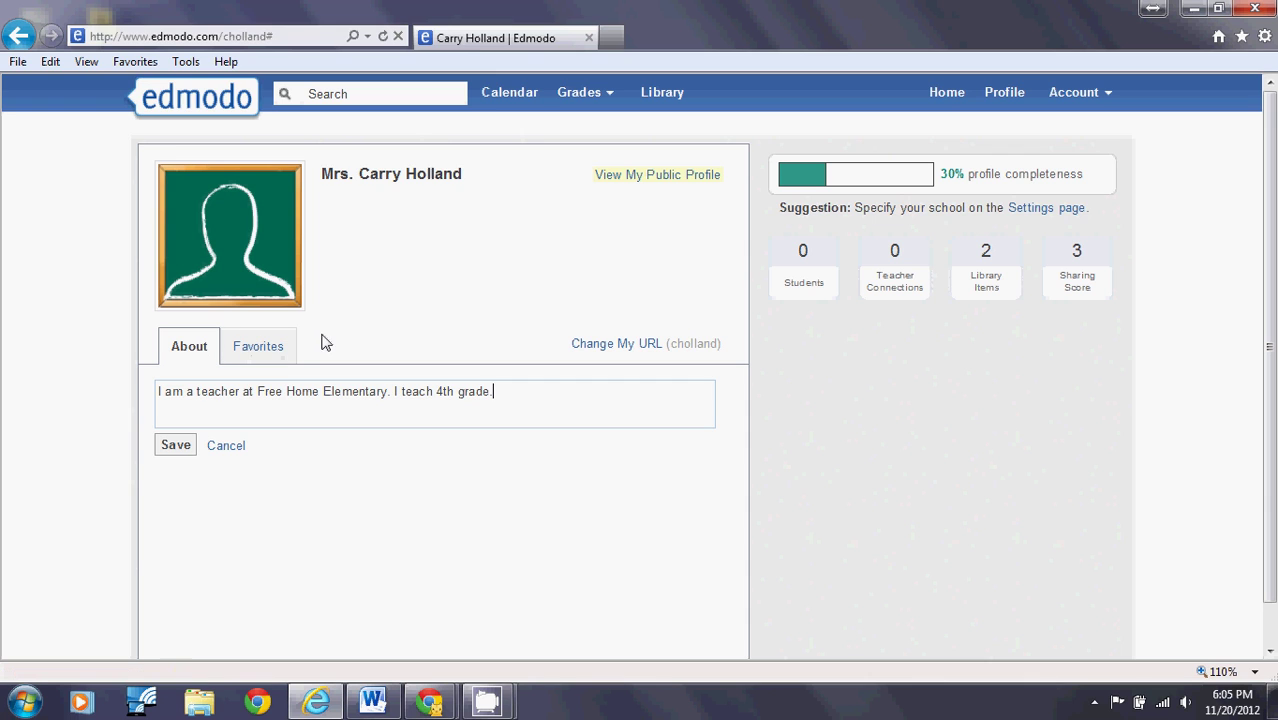
pyautogui.click(227, 447)
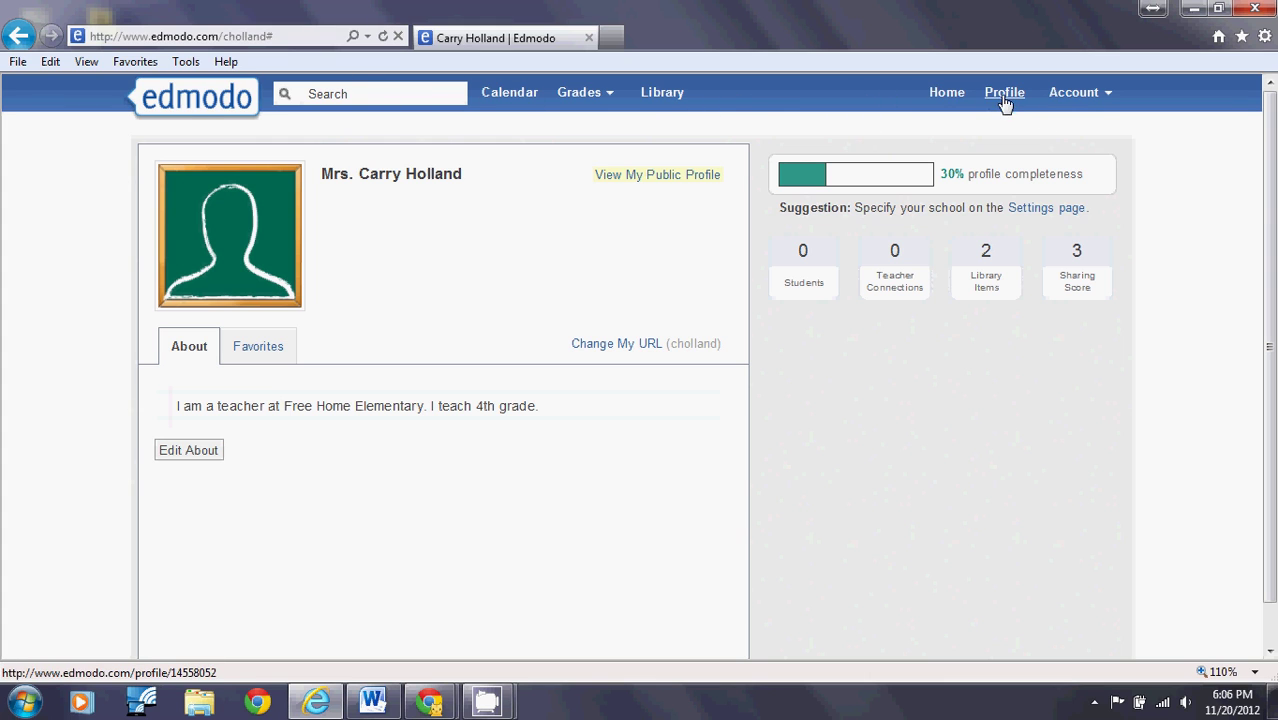
# Step: In account settings, set Country to United States and save the personal info
pyautogui.click(1104, 92)
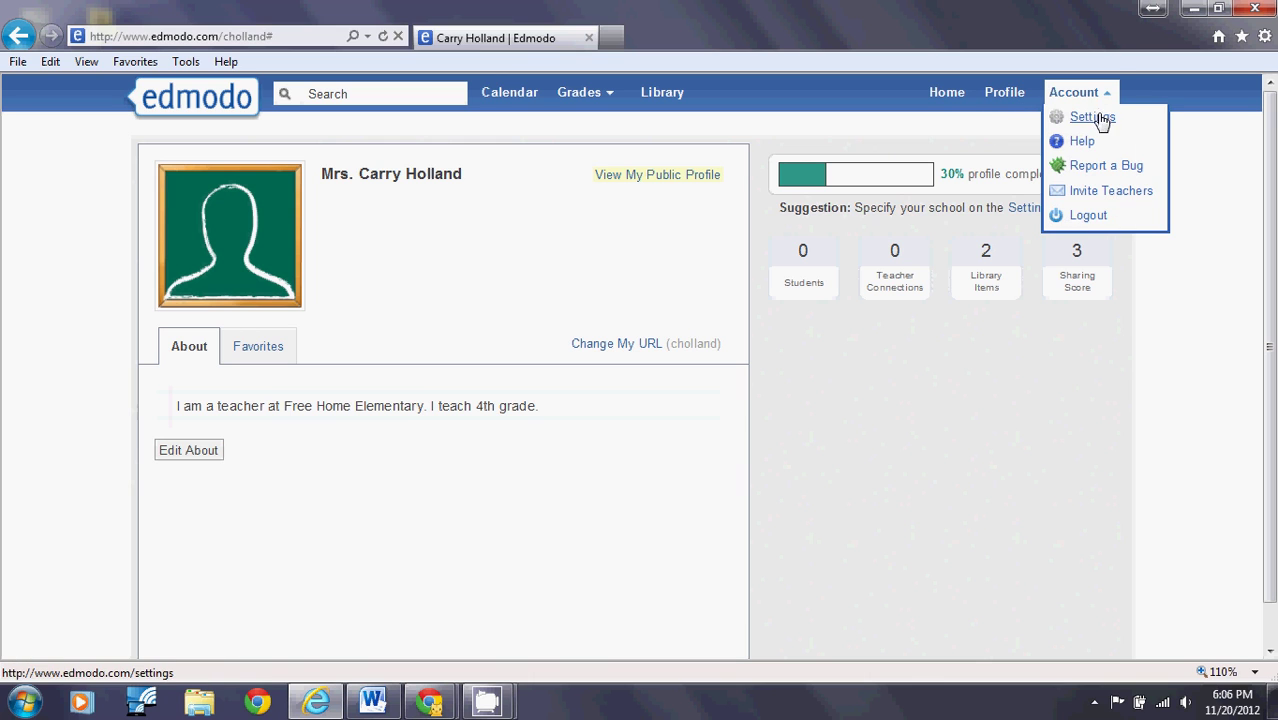
pyautogui.click(1092, 117)
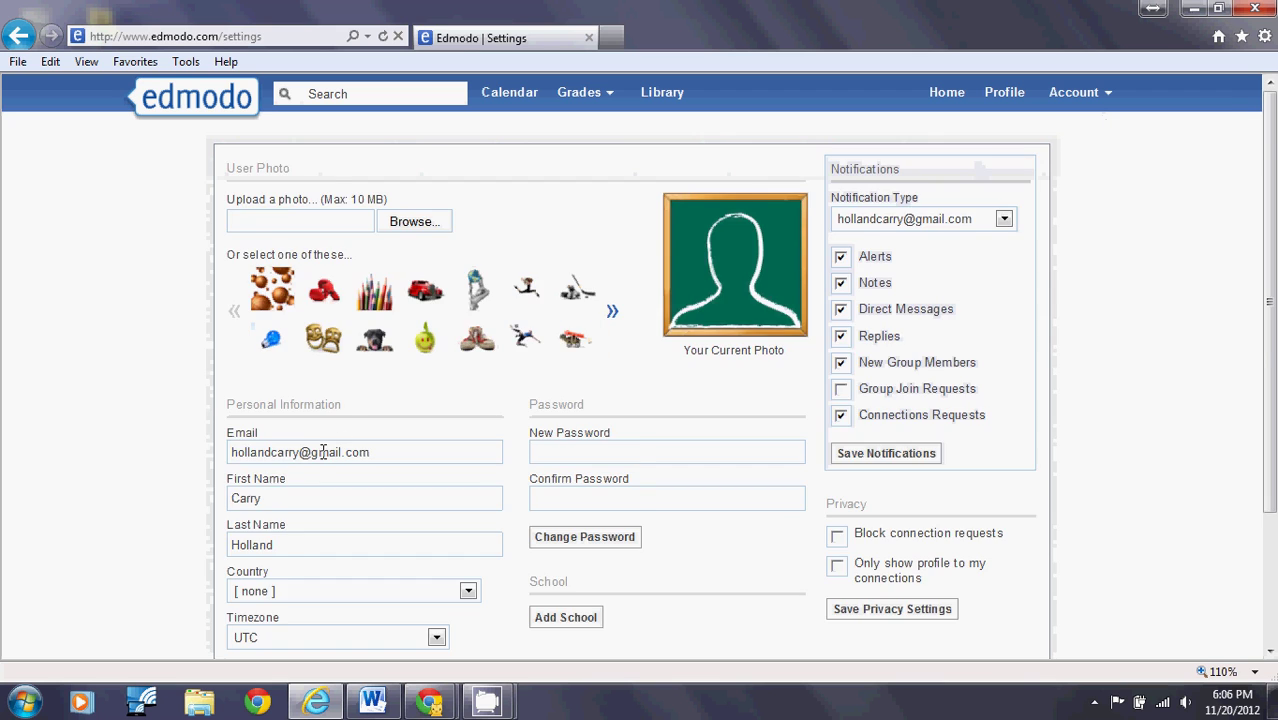
pyautogui.scroll(-3, 320, 455)
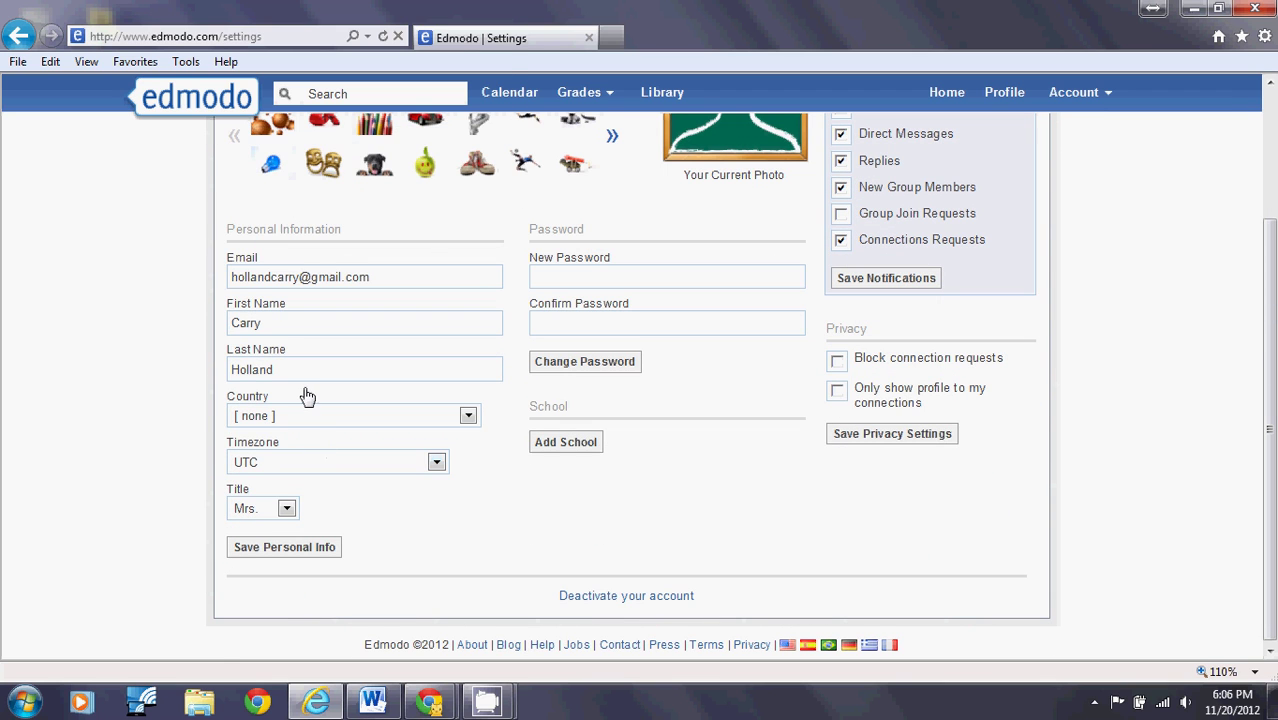
pyautogui.click(311, 420)
pyautogui.scroll(-10, 364, 233)
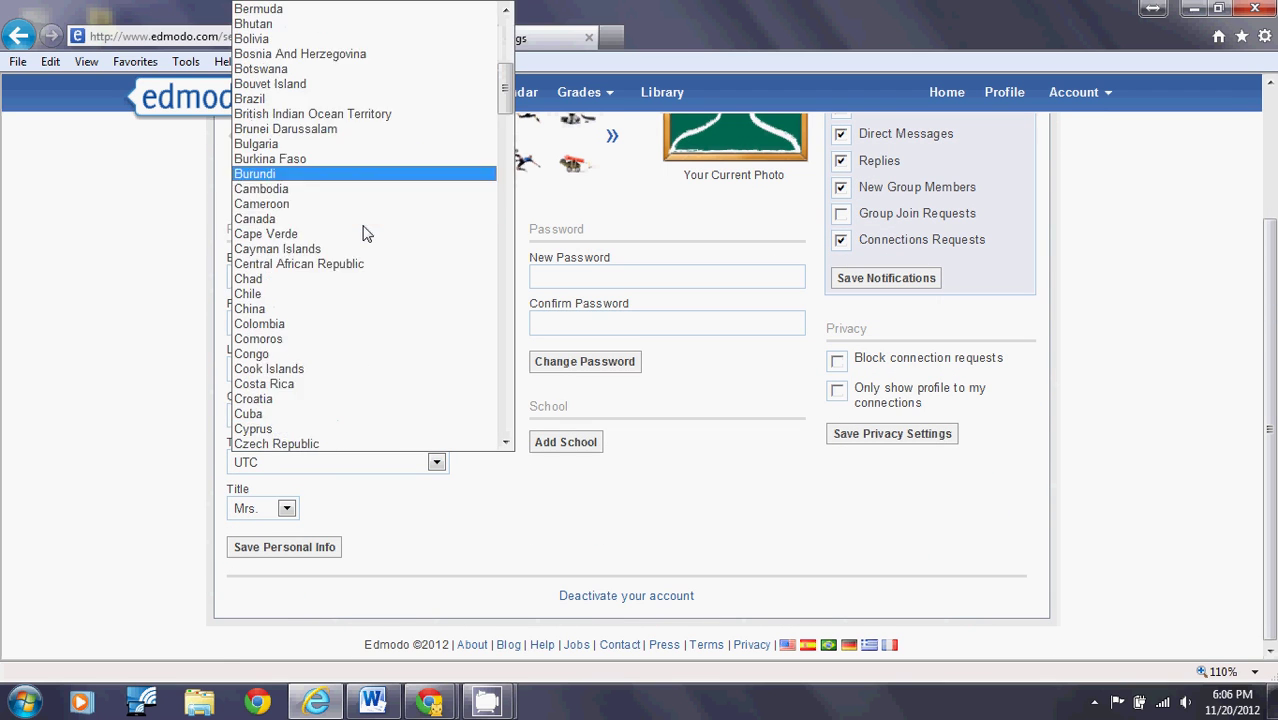
pyautogui.scroll(-20, 370, 240)
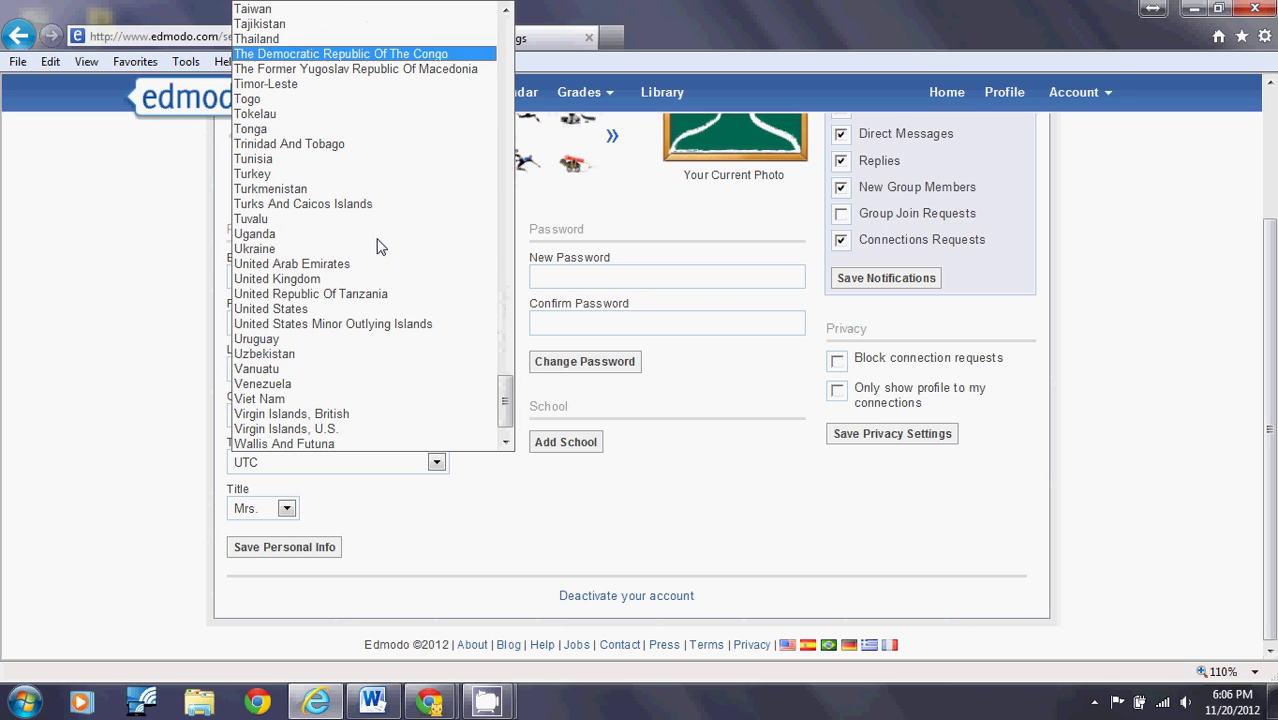
pyautogui.click(357, 309)
pyautogui.click(455, 520)
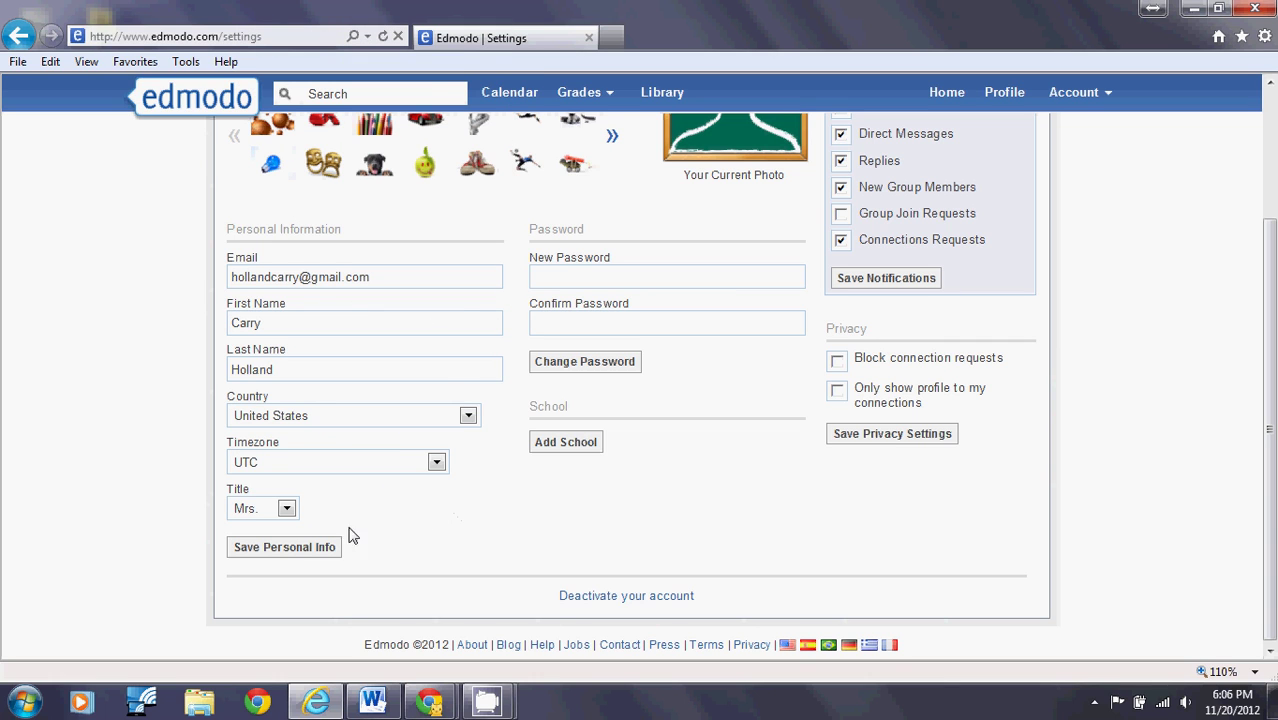
pyautogui.click(290, 547)
pyautogui.scroll(2, 531, 525)
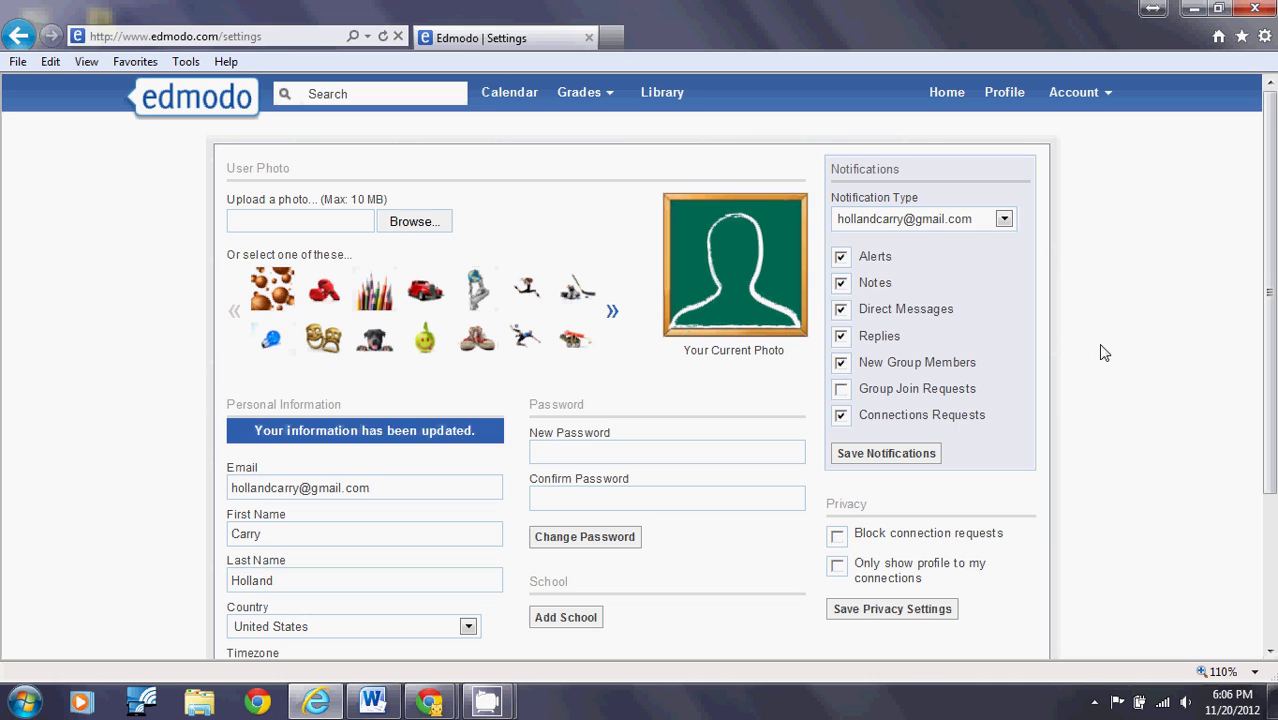
# Step: Switch notifications to Text Message, tick Notes, and choose Verizon as phone provider
pyautogui.click(1004, 222)
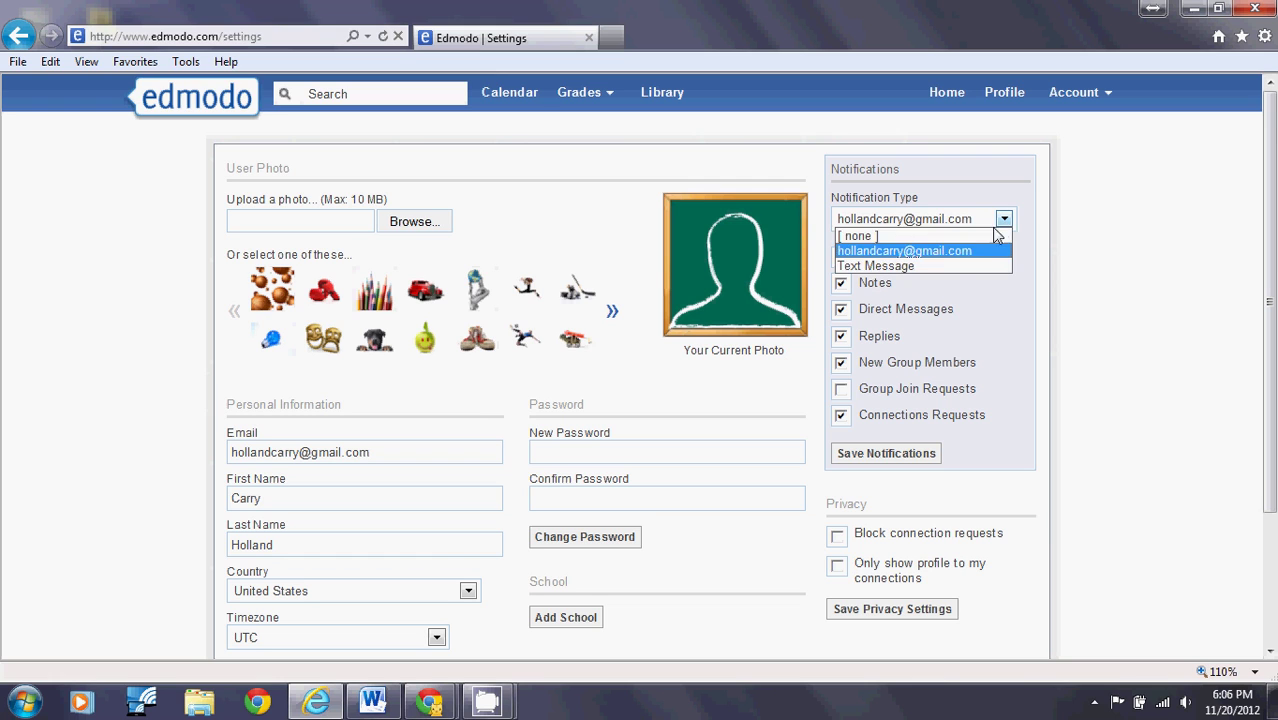
pyautogui.click(959, 264)
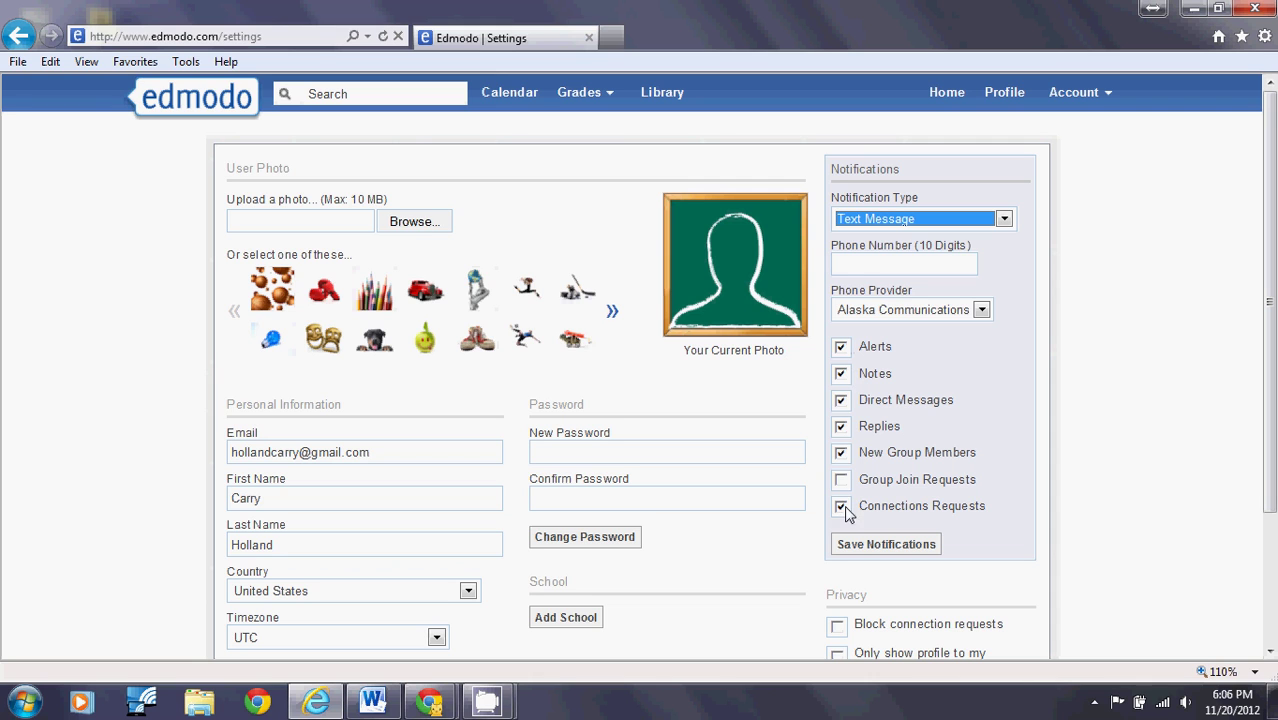
pyautogui.click(840, 373)
pyautogui.click(981, 310)
pyautogui.scroll(-2, 922, 390)
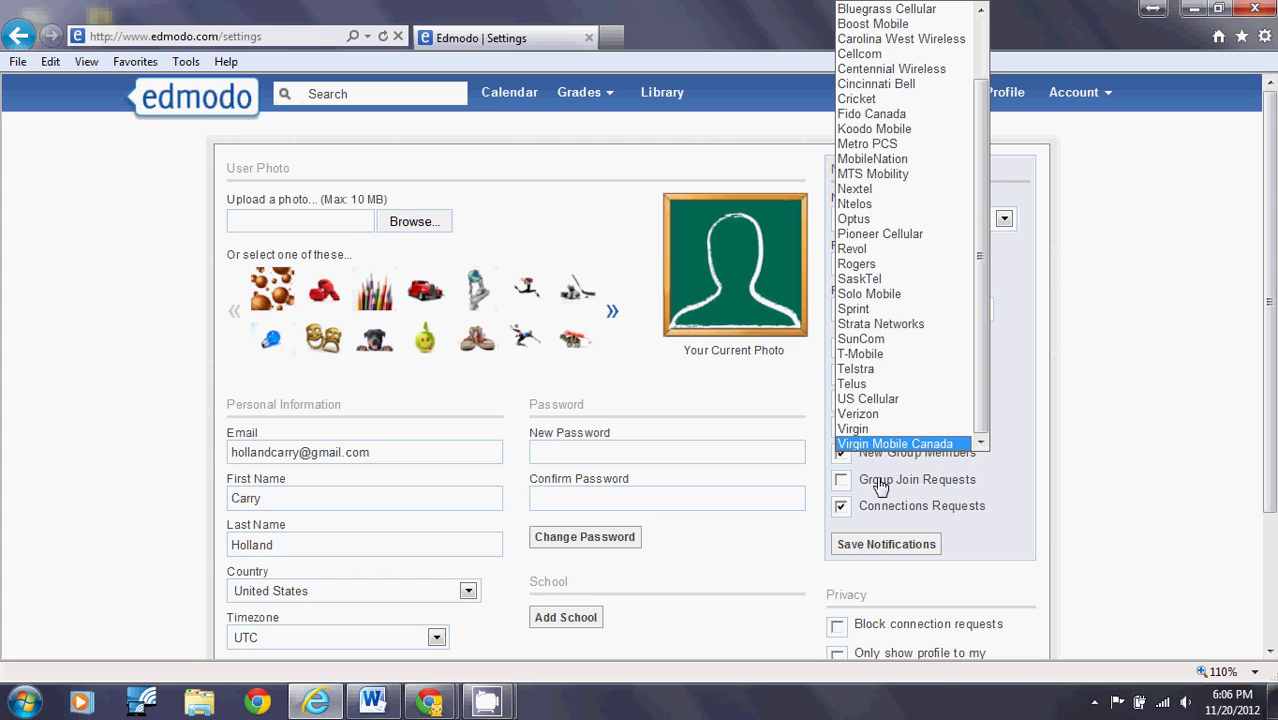
pyautogui.click(889, 416)
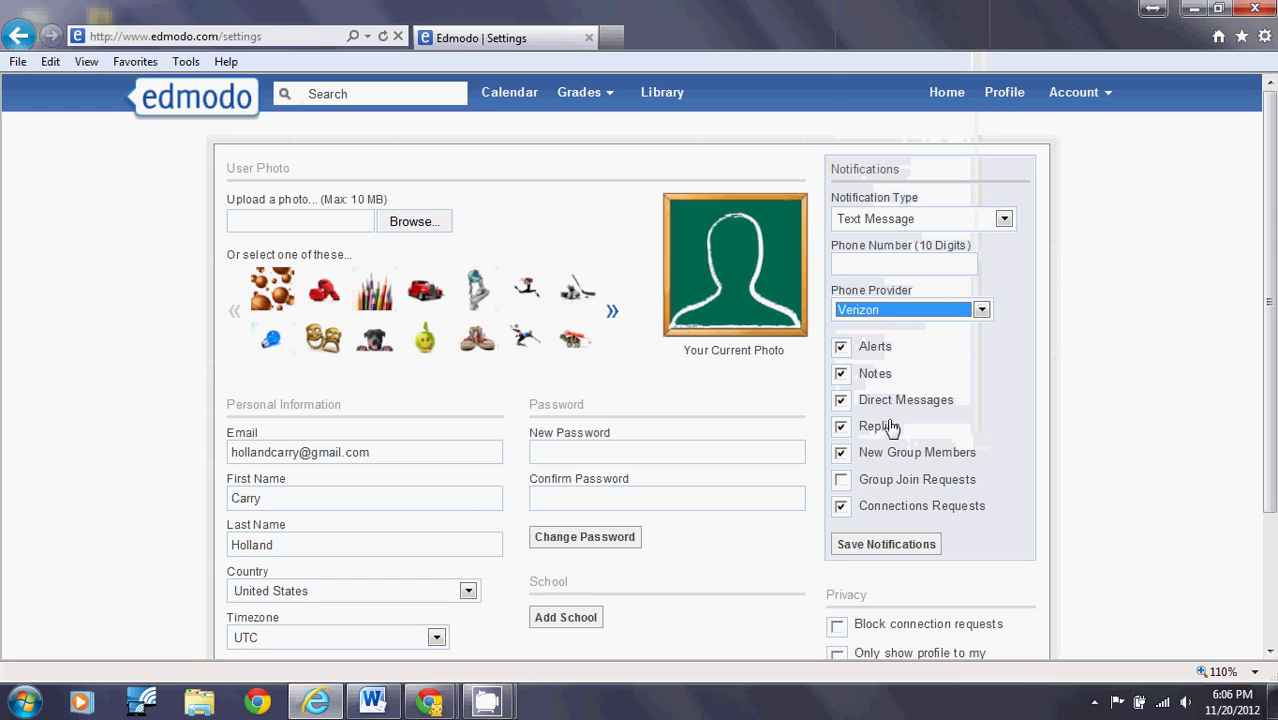
pyautogui.click(897, 262)
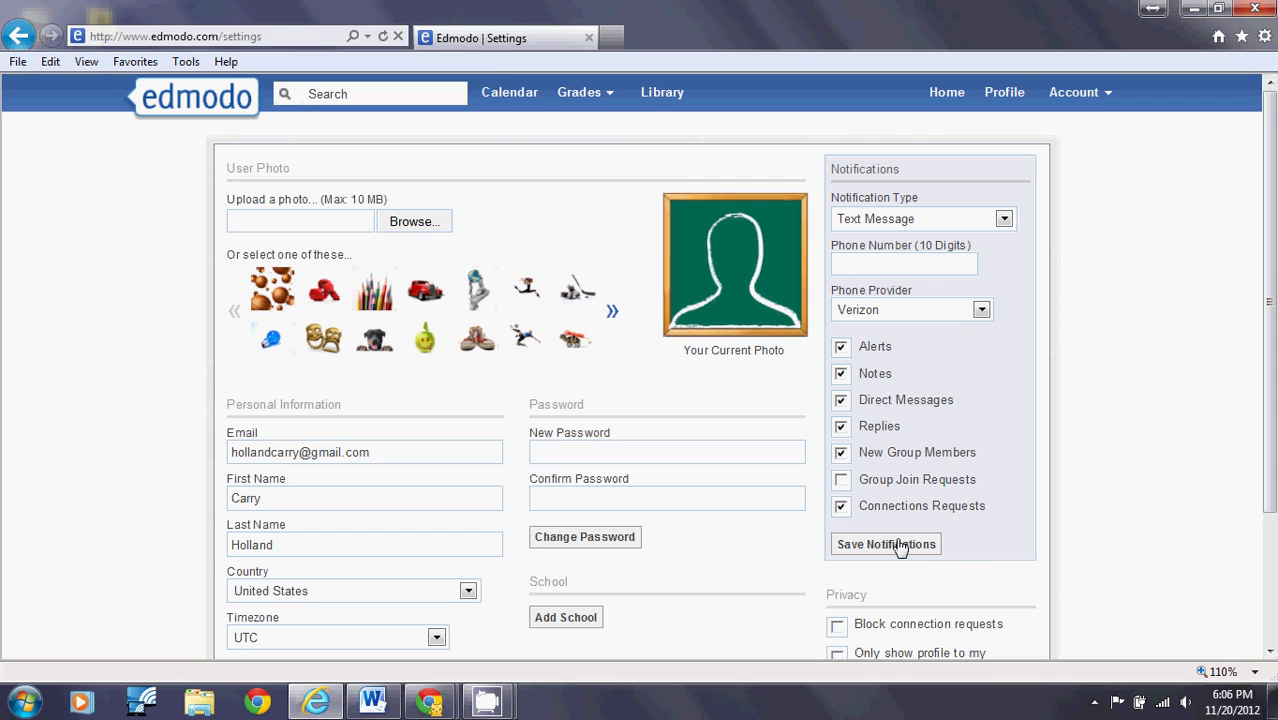
pyautogui.scroll(-1, 1097, 415)
pyautogui.scroll(1, 1097, 415)
# Step: Cancel the file upload and pick the leaping dancer image as profile photo
pyautogui.click(440, 222)
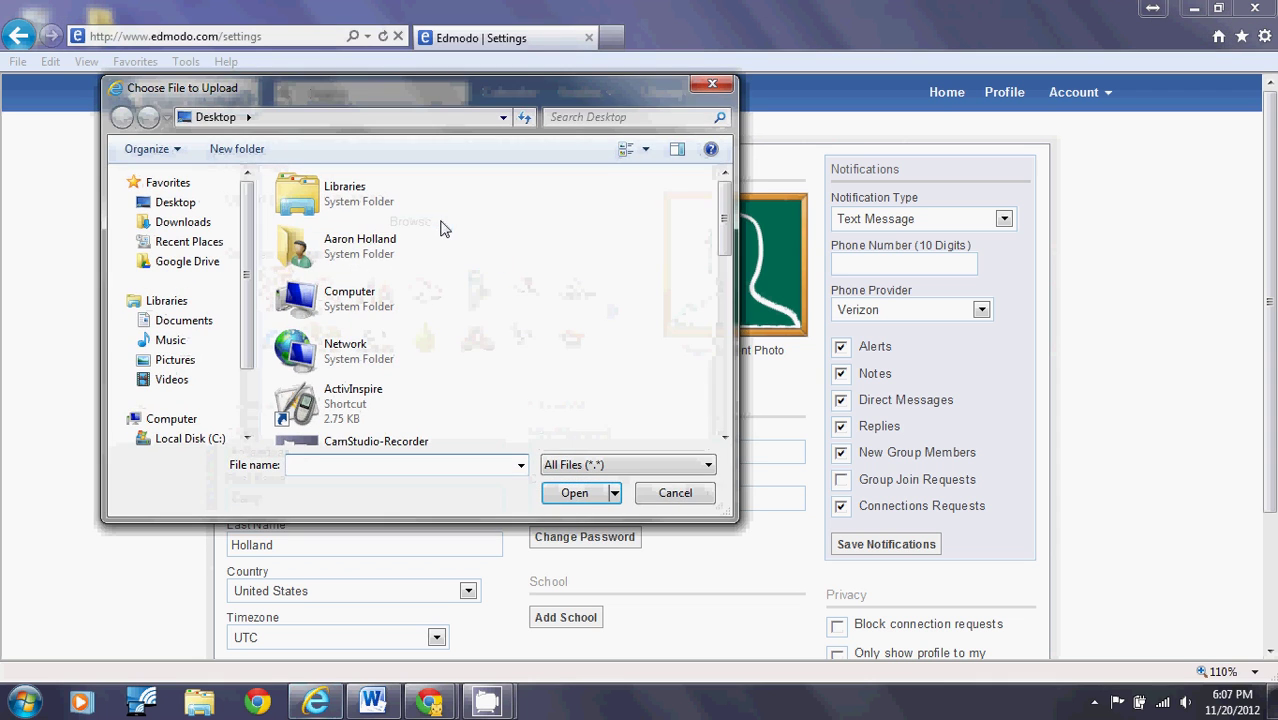
pyautogui.moveTo(716, 222); pyautogui.dragTo(715, 290)
pyautogui.click(688, 494)
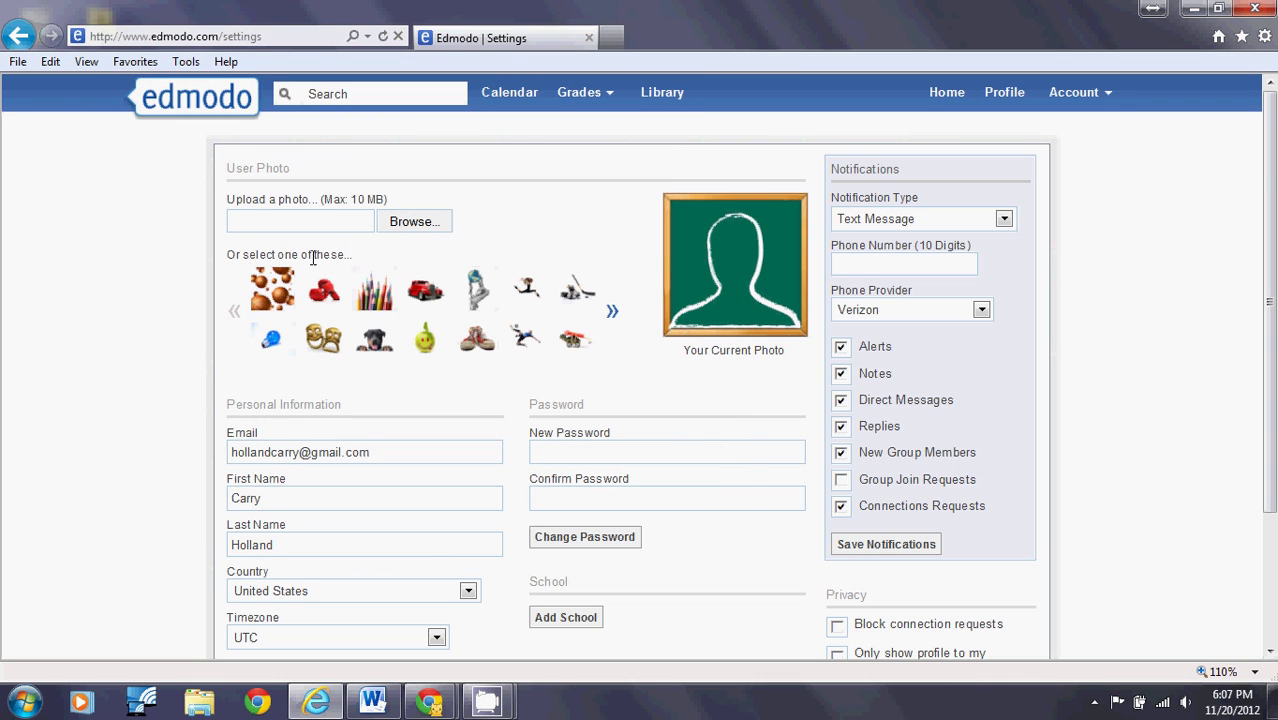
pyautogui.click(427, 350)
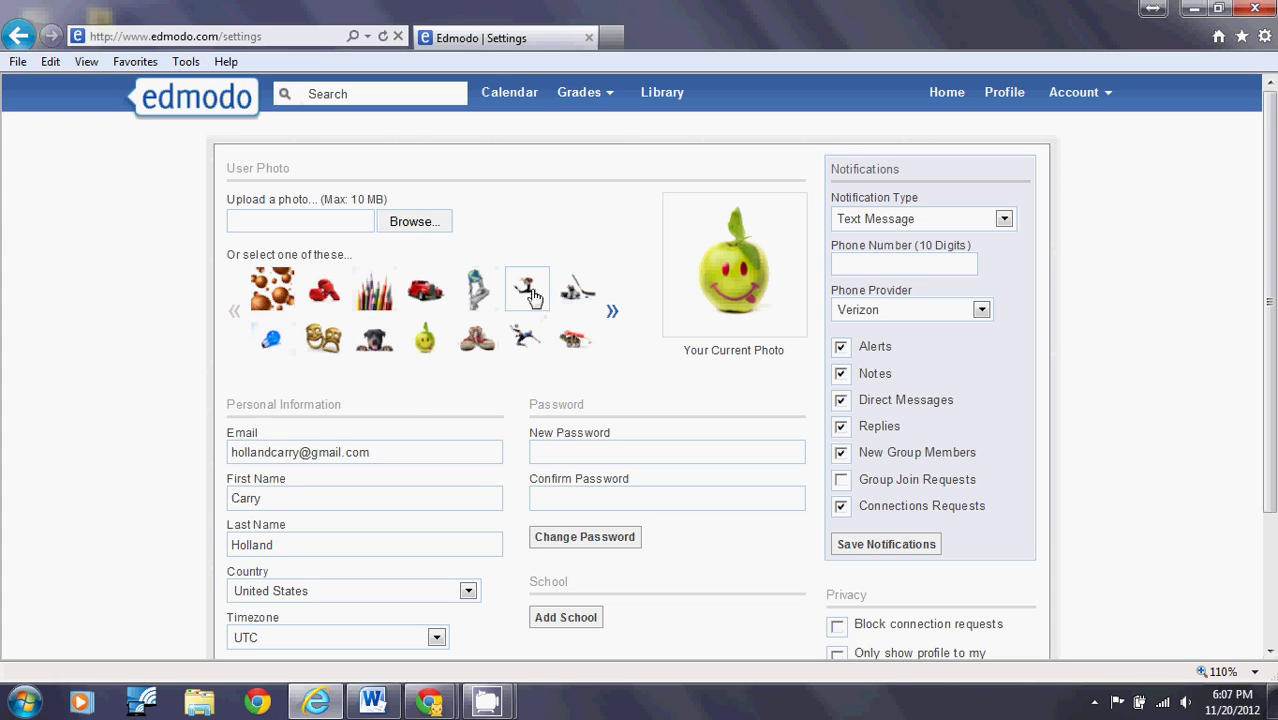
pyautogui.click(521, 340)
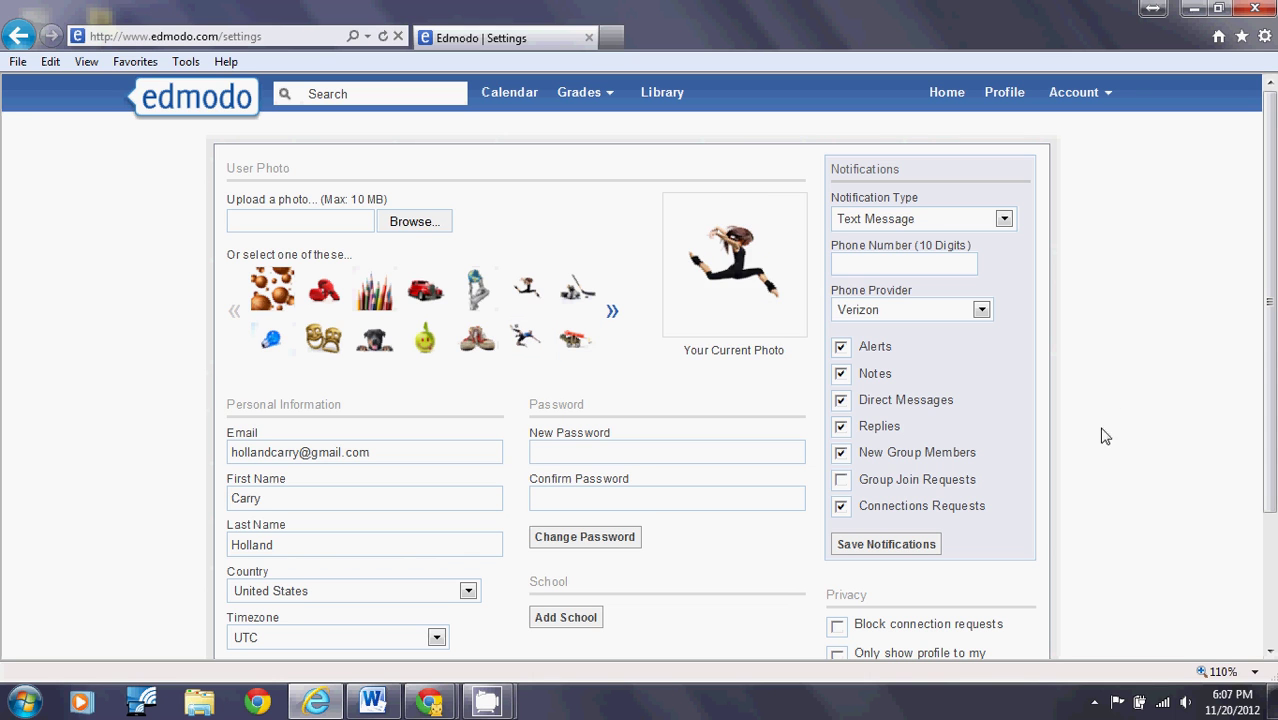
# Step: Save the personal information, view the profile, and return to the home feed
pyautogui.scroll(-3, 1116, 377)
pyautogui.scroll(2, 1115, 374)
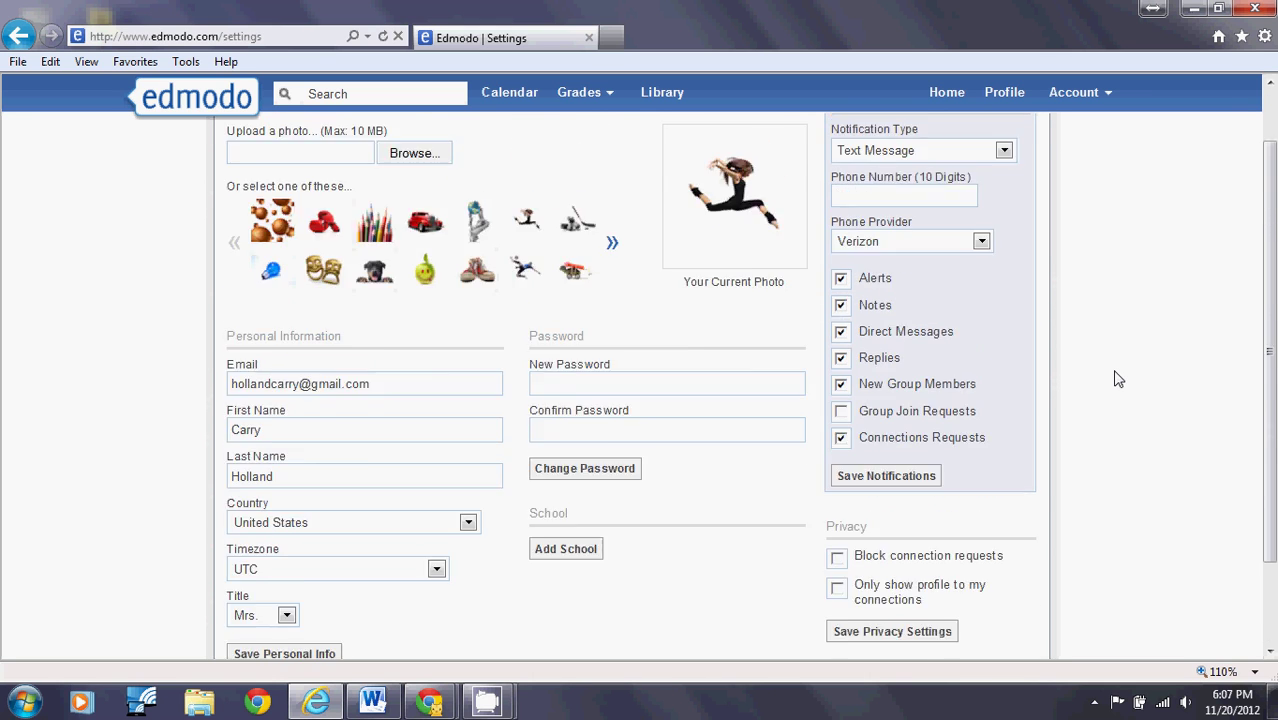
pyautogui.scroll(-2, 1110, 390)
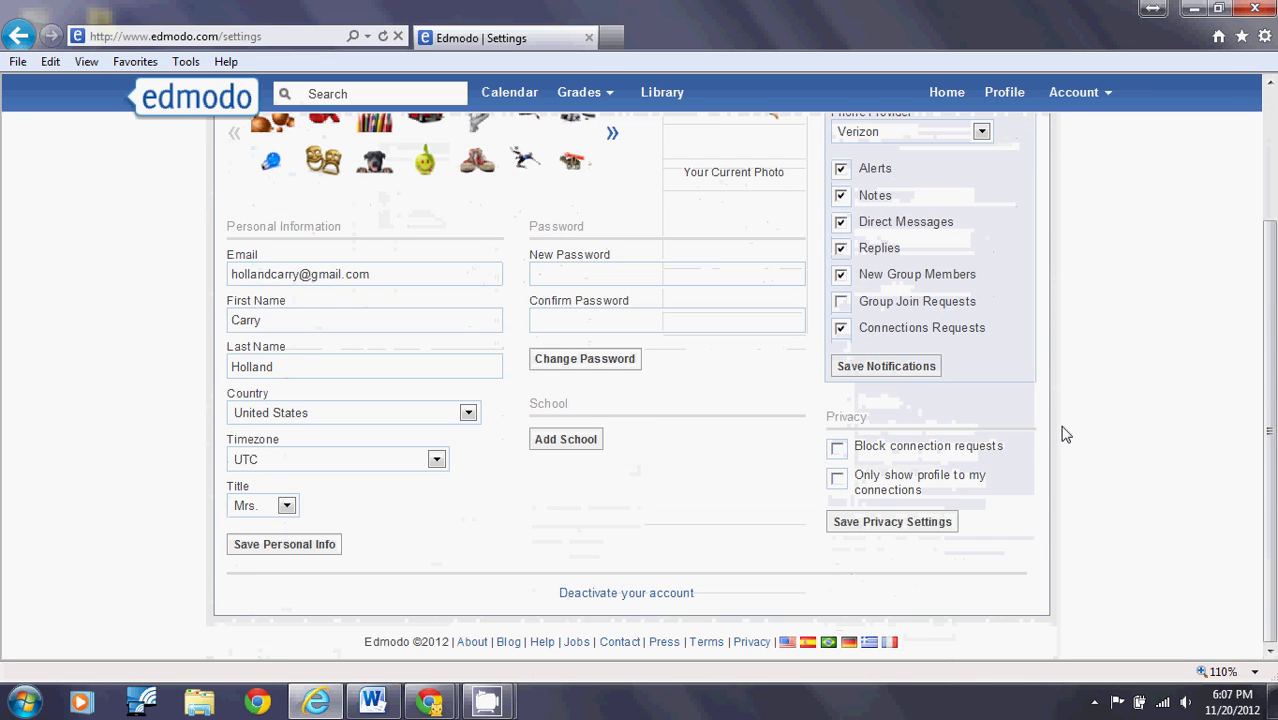
pyautogui.click(268, 552)
pyautogui.scroll(3, 300, 520)
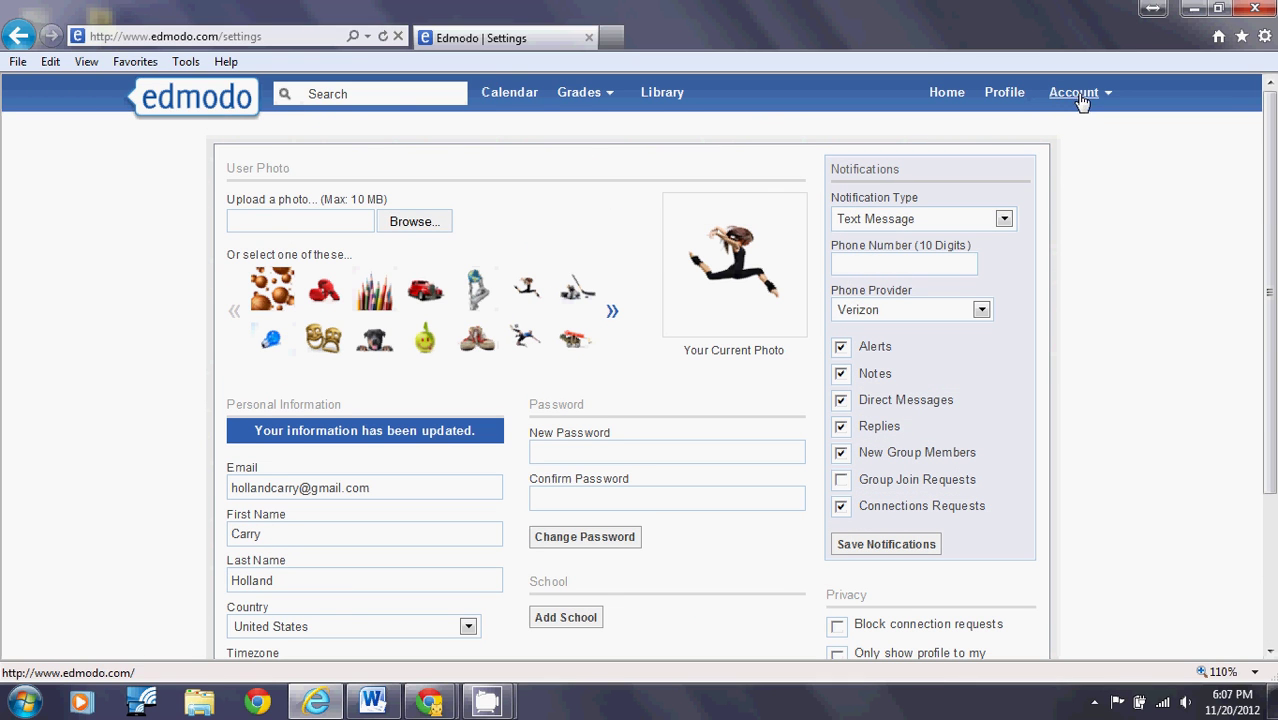
pyautogui.click(1006, 94)
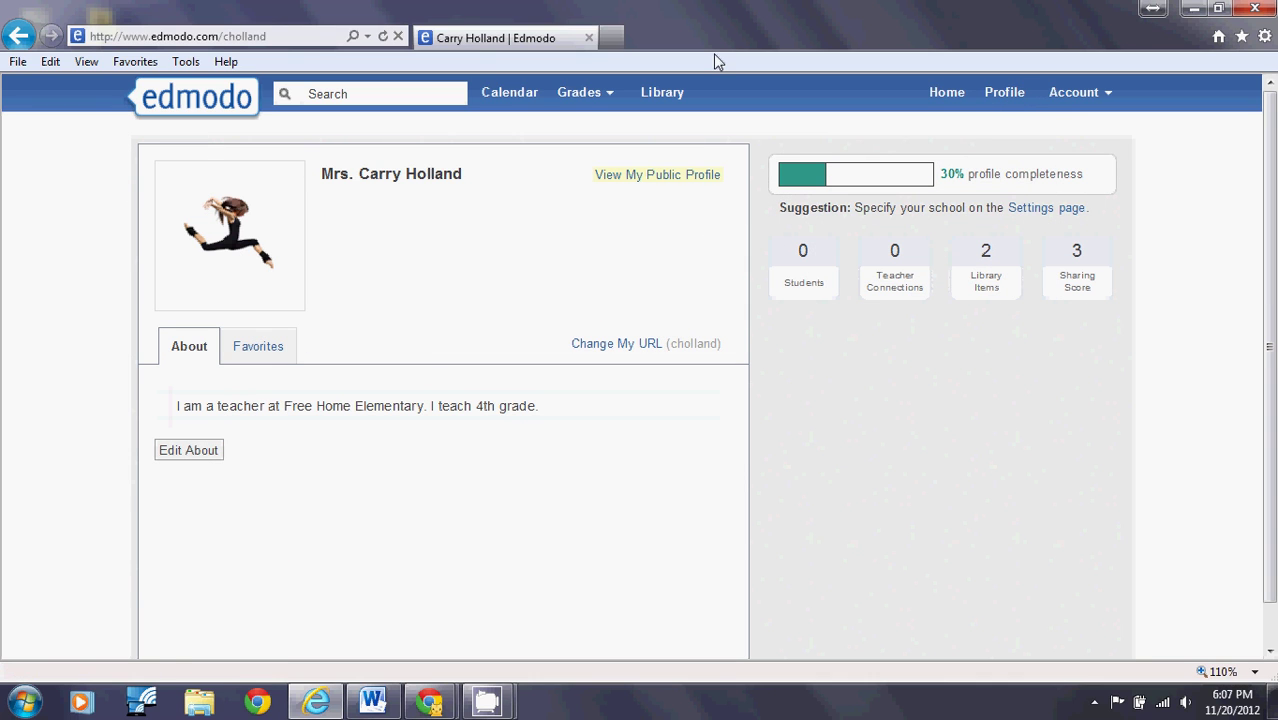
pyautogui.click(962, 92)
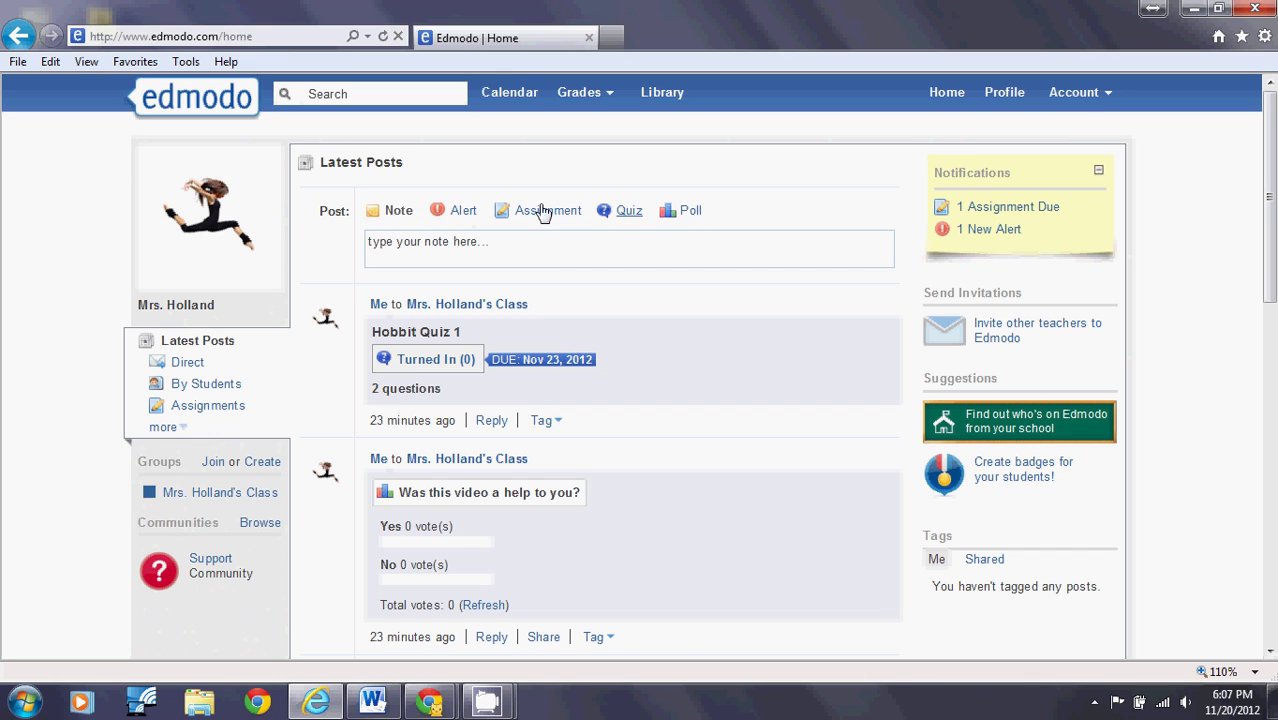
# Step: Preview the Alert, Assignment, Quiz and Poll post forms, then return to a Note
pyautogui.click(403, 245)
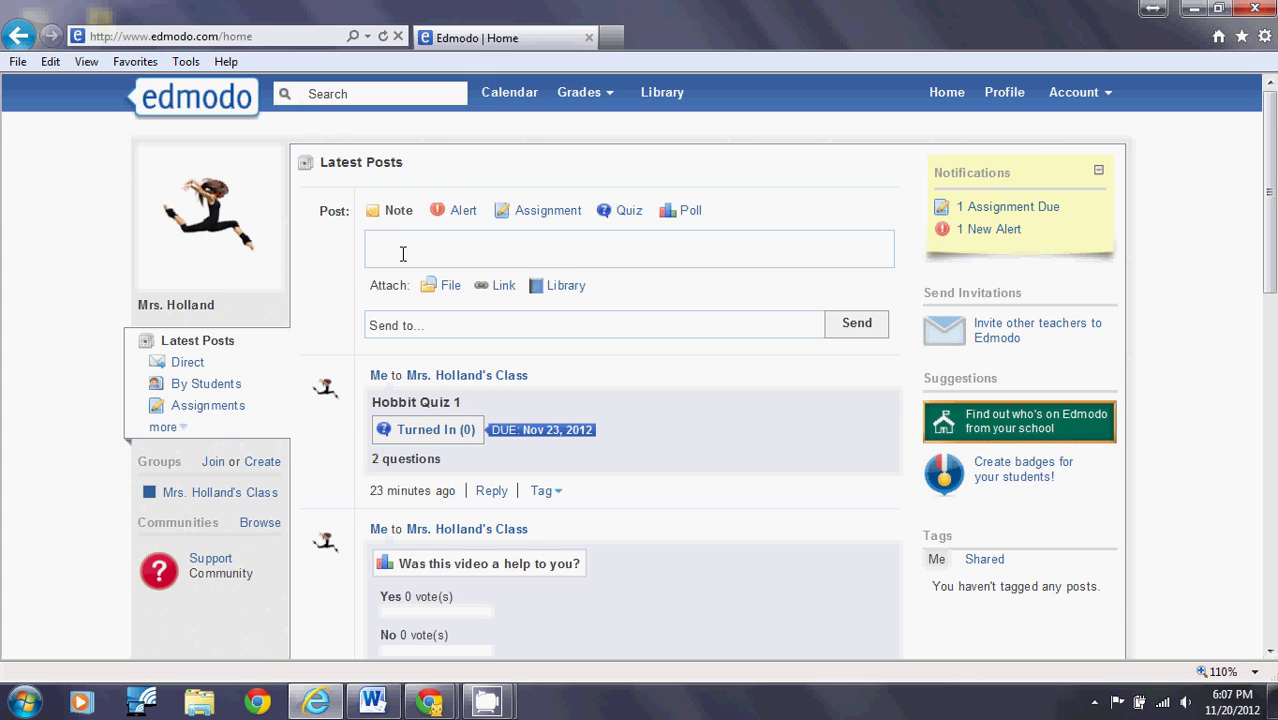
pyautogui.click(465, 217)
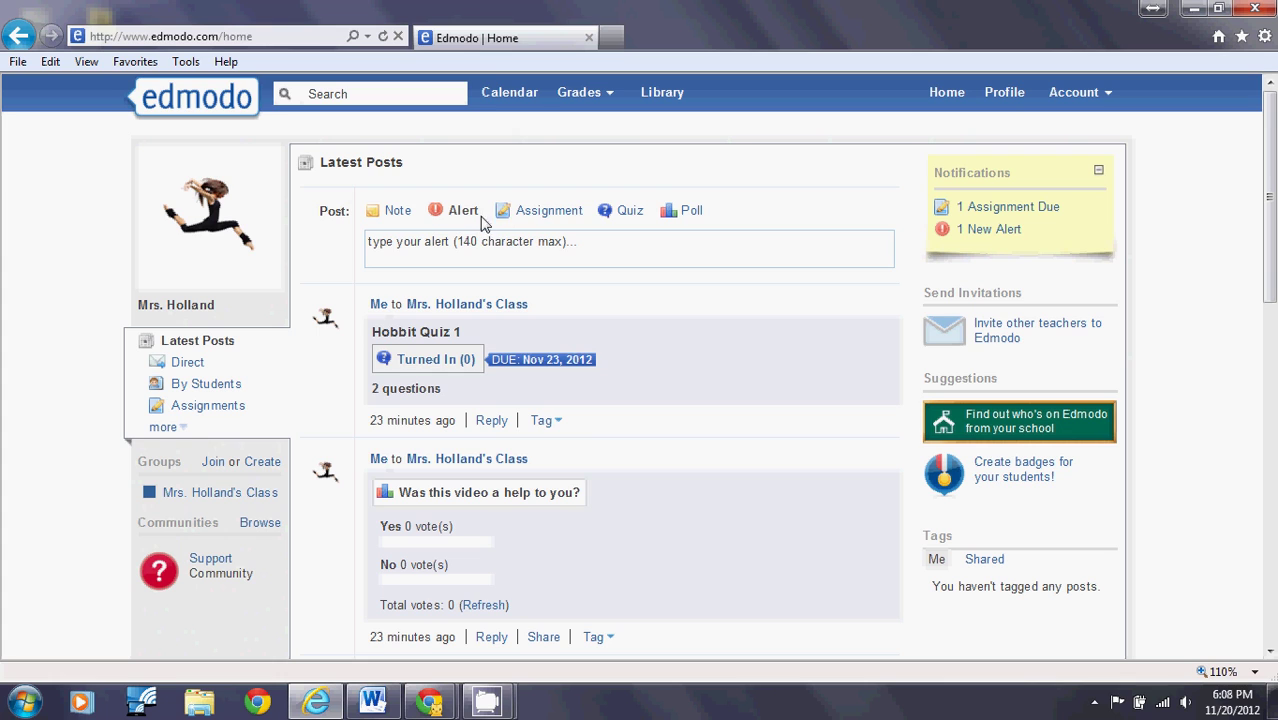
pyautogui.click(533, 211)
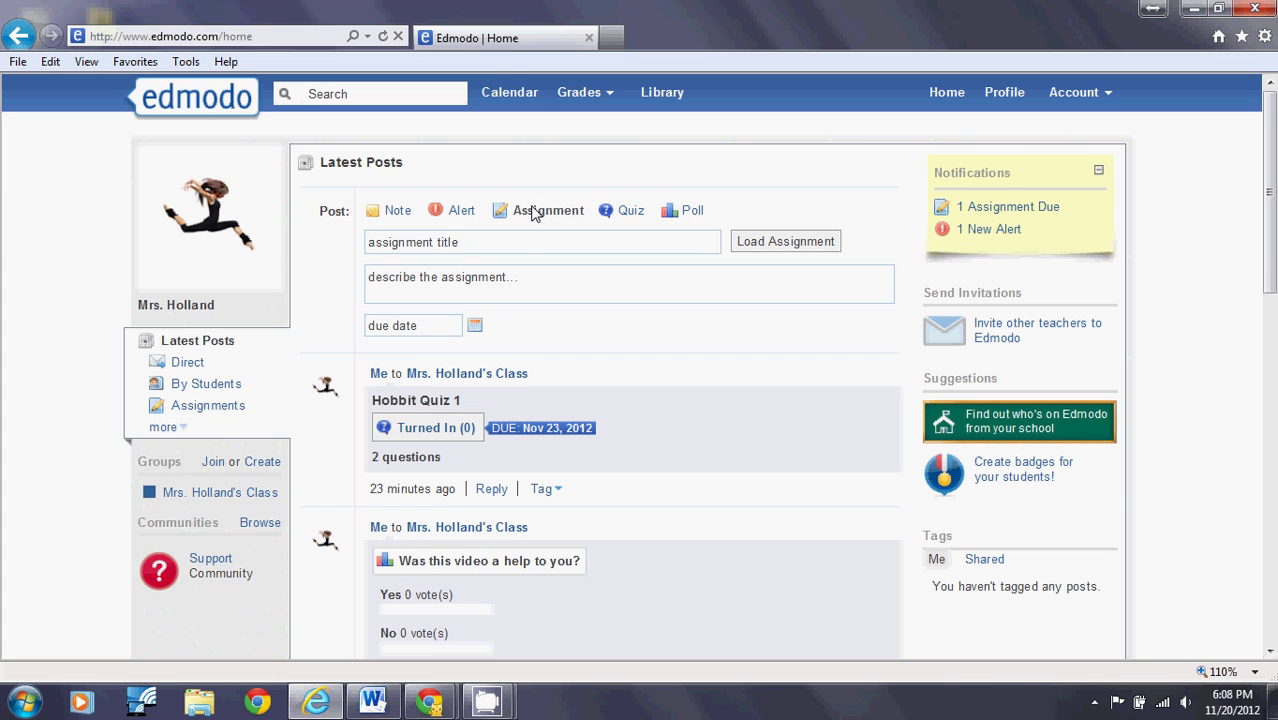
pyautogui.click(625, 212)
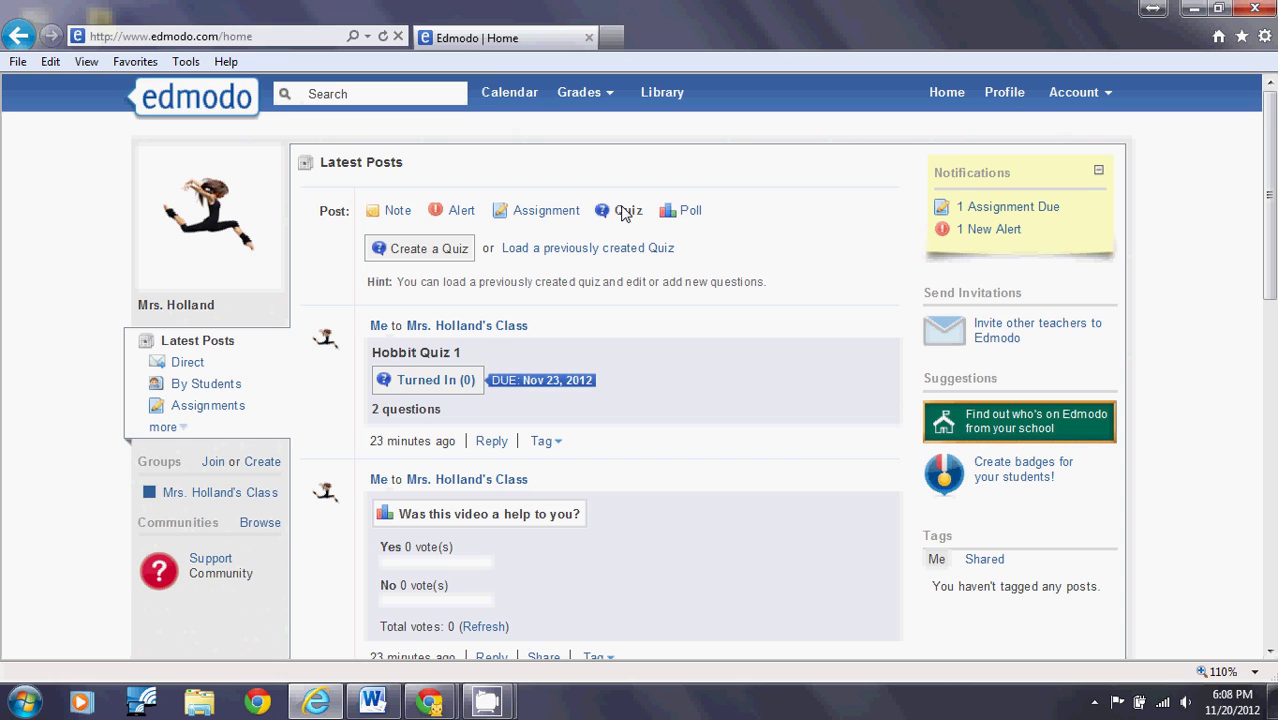
pyautogui.click(680, 213)
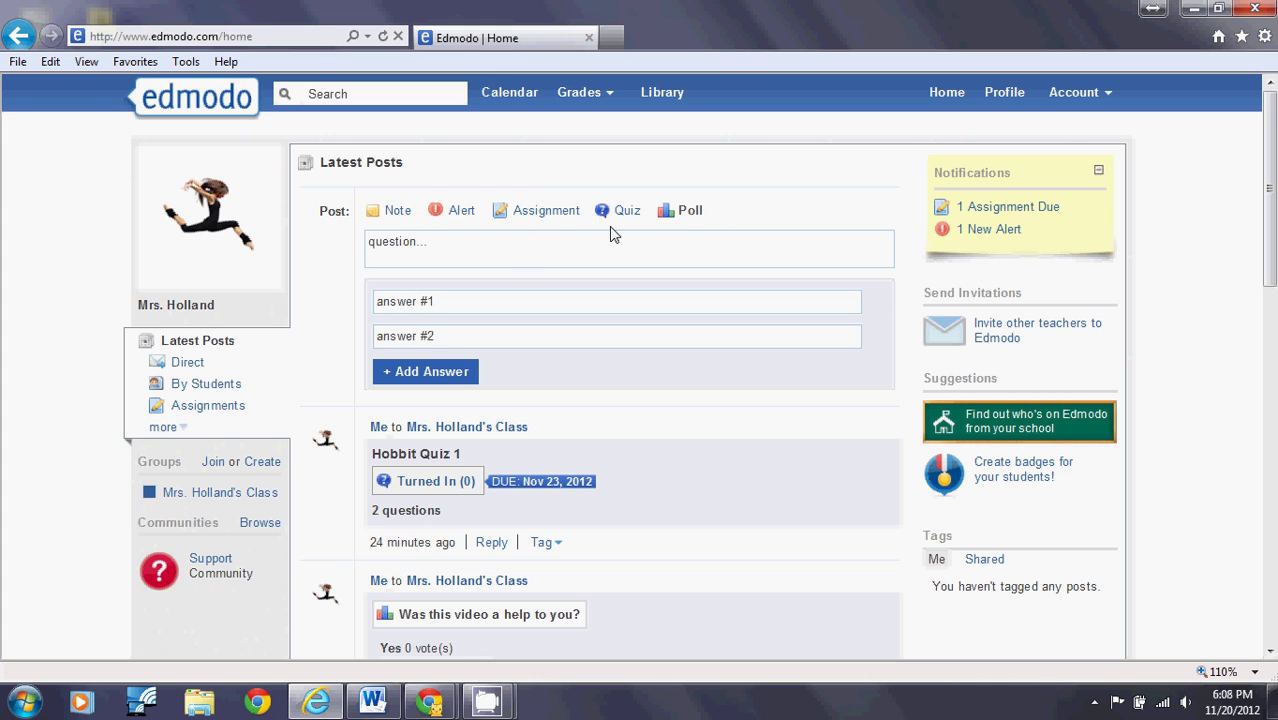
pyautogui.click(399, 211)
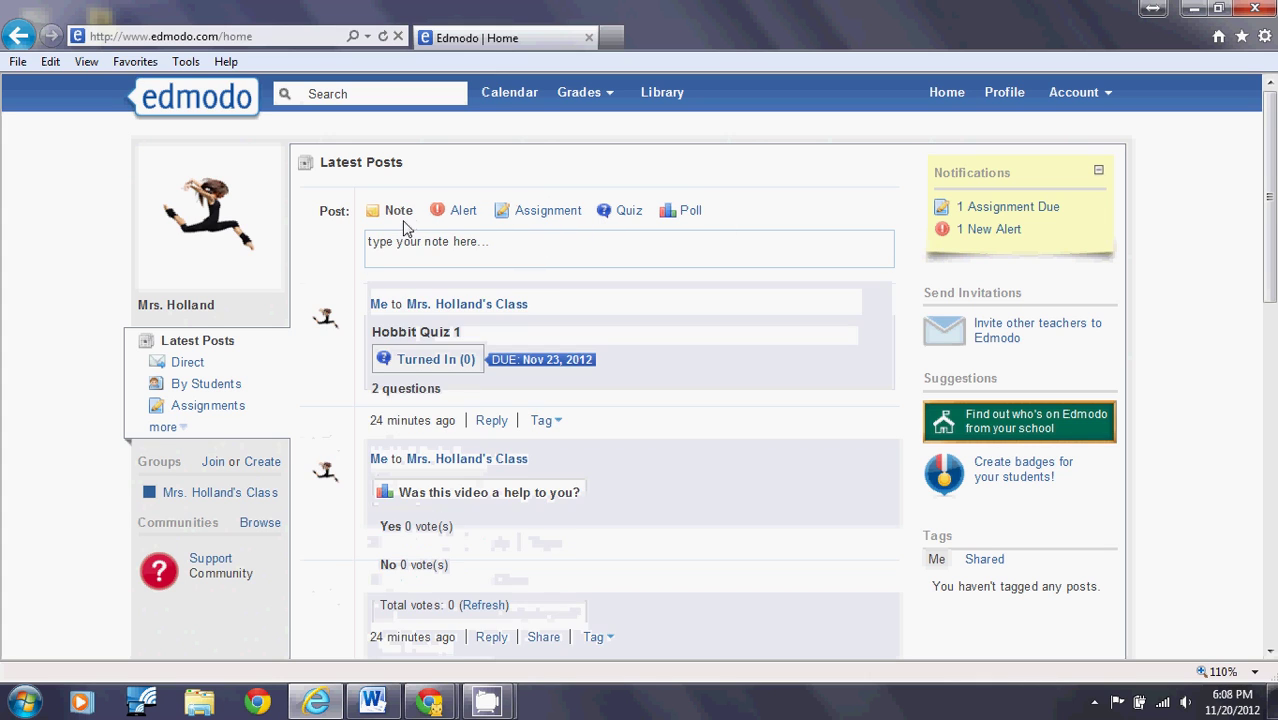
pyautogui.click(427, 247)
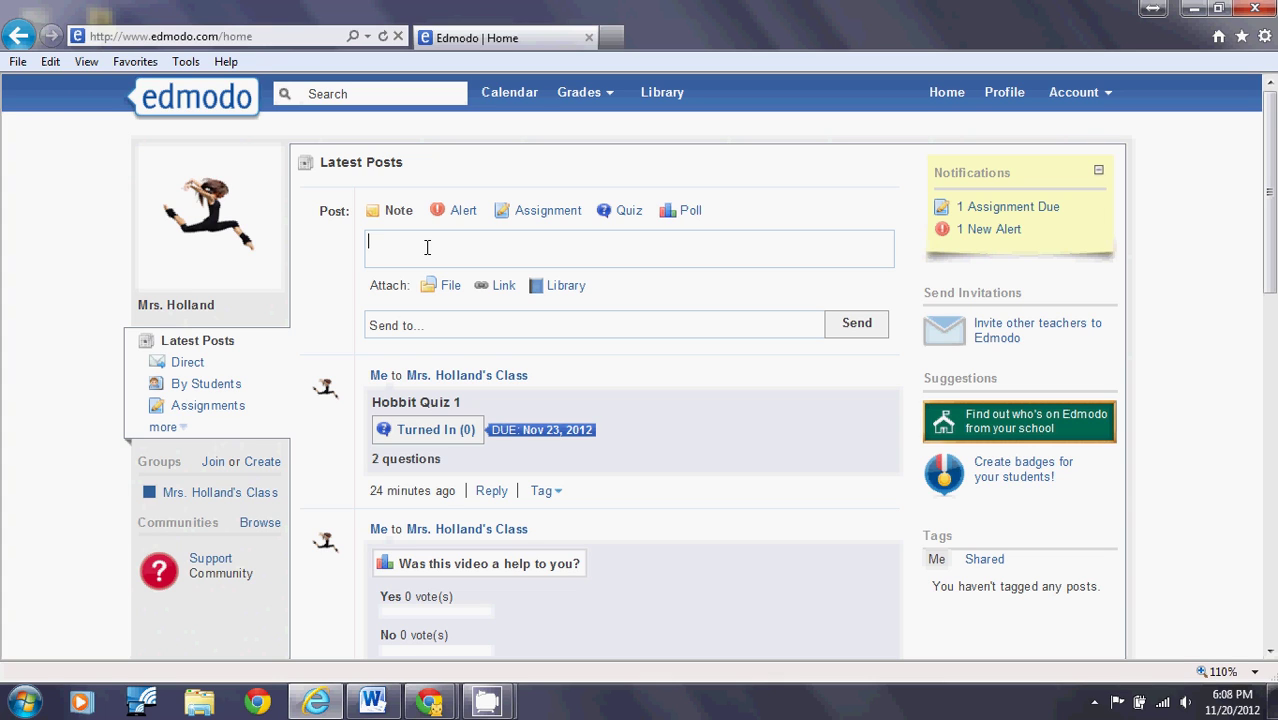
pyautogui.scroll(-3, 427, 247)
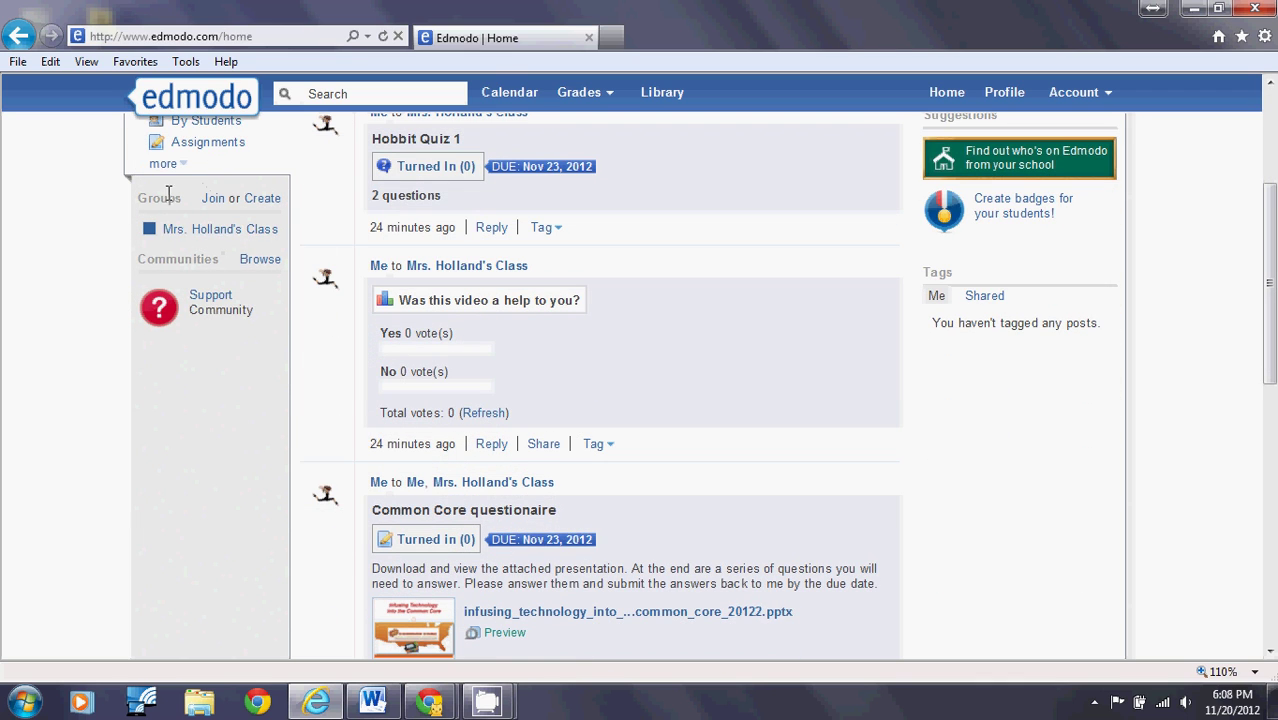
pyautogui.scroll(2, 168, 193)
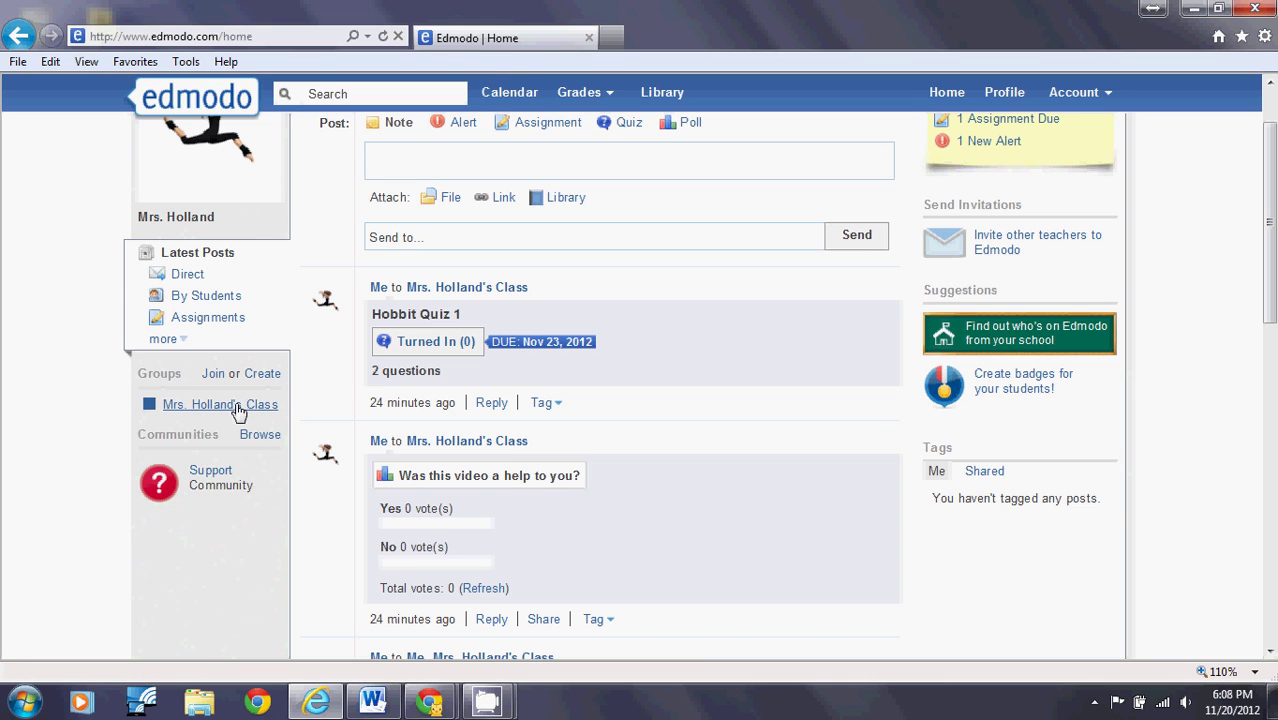
pyautogui.scroll(2, 240, 412)
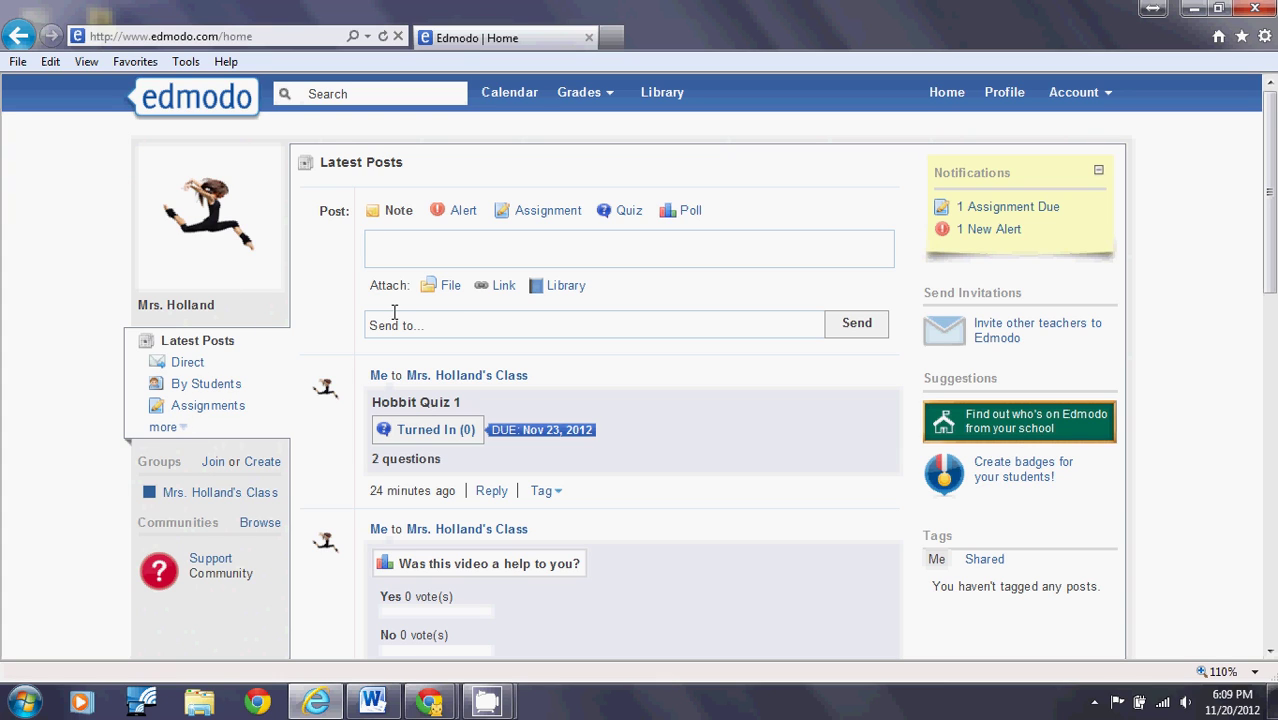
# Step: Type 'Hello there, welcome to my first Edmodo note posting!' into the note box
pyautogui.click(515, 240)
pyautogui.write('Hello there, welcome to my fir')
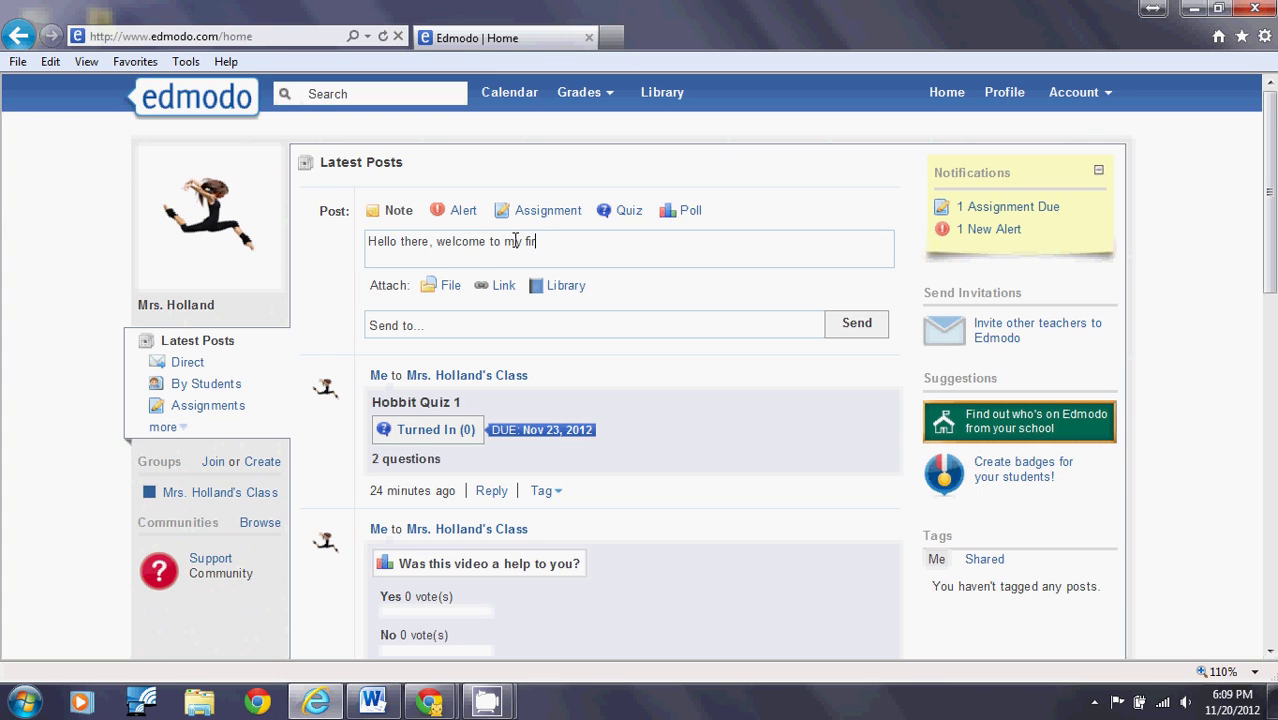
pyautogui.write('st Edmodo note posting!')
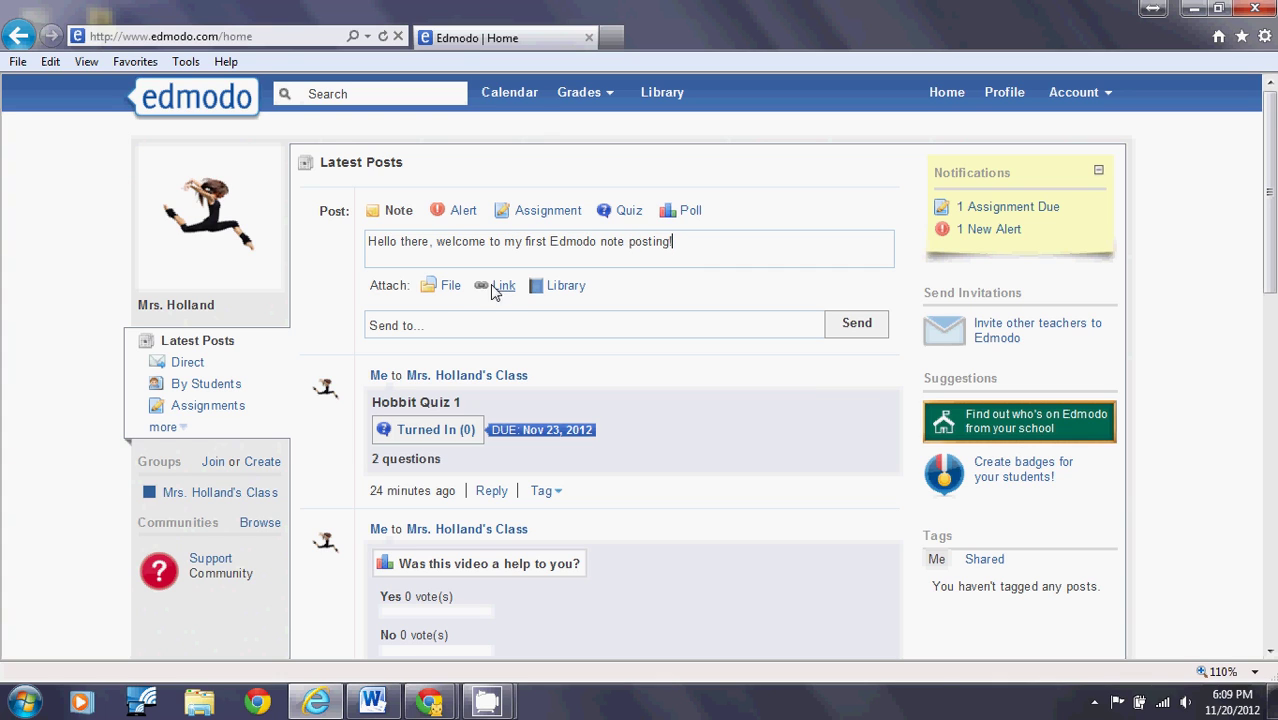
pyautogui.click(447, 287)
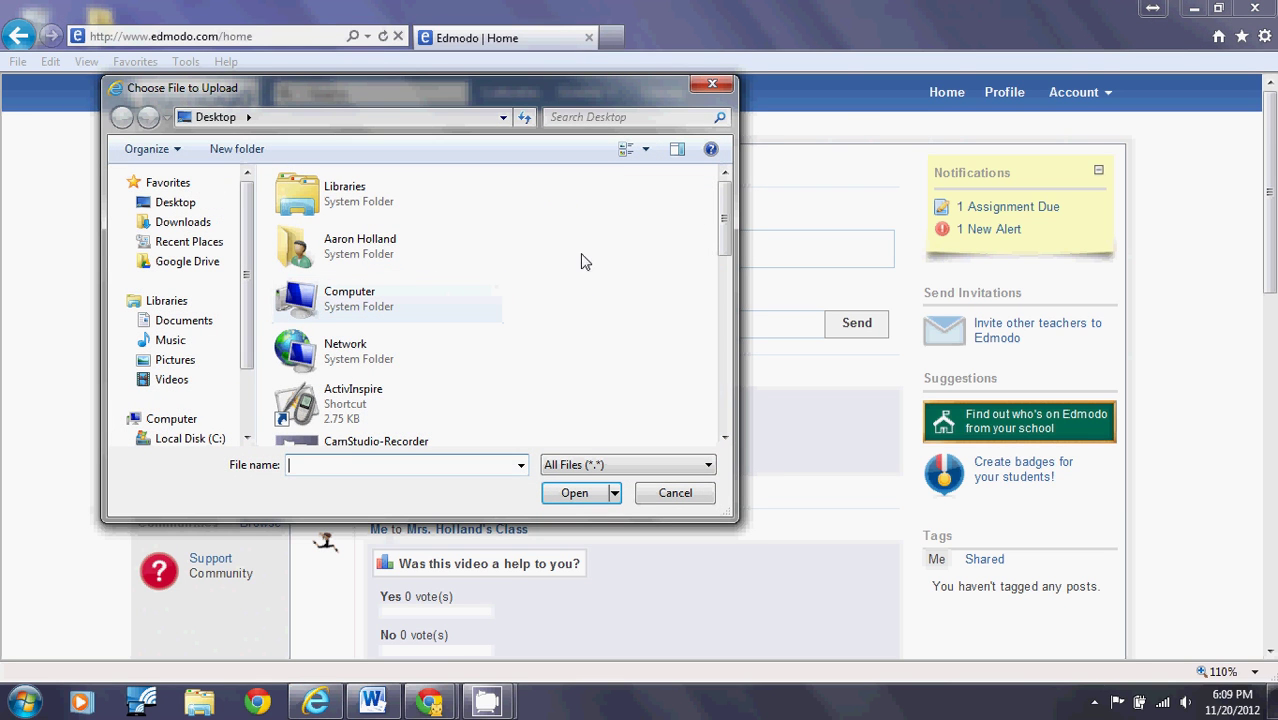
# Step: Dismiss the file upload and browse the library without attaching anything
pyautogui.scroll(-10, 700, 240)
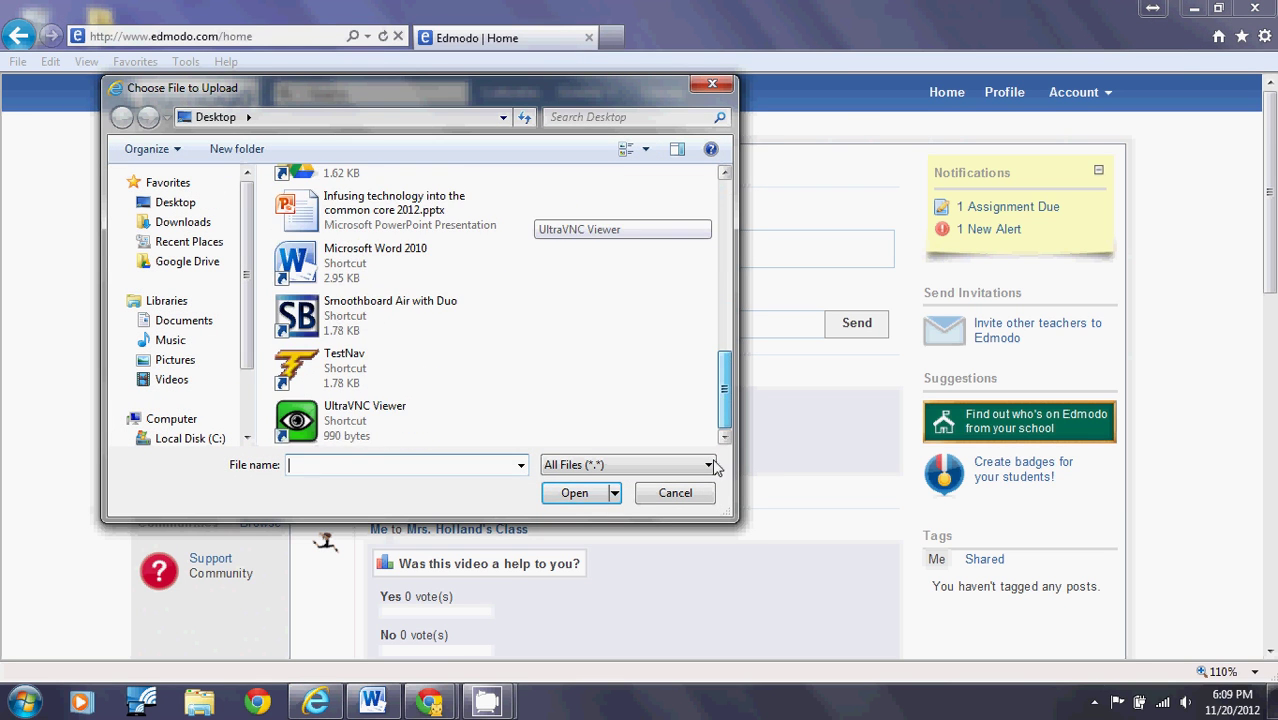
pyautogui.scroll(10, 688, 246)
pyautogui.scroll(-10, 679, 187)
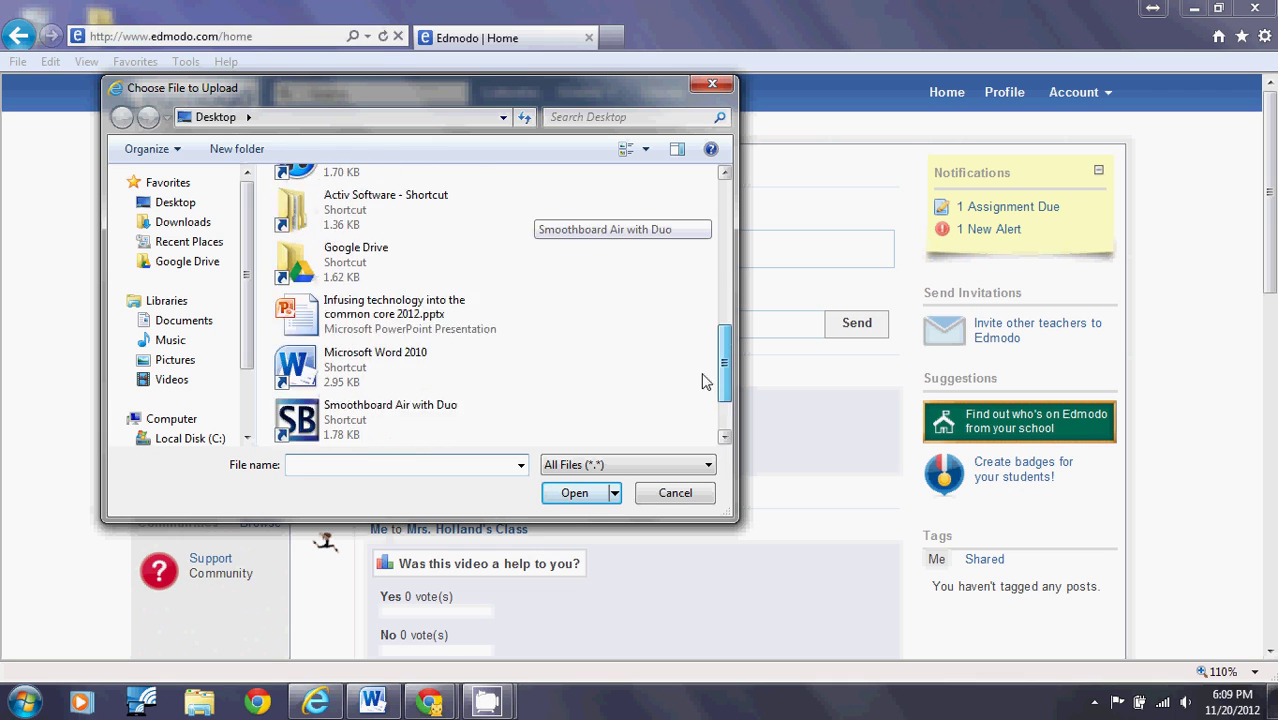
pyautogui.click(675, 492)
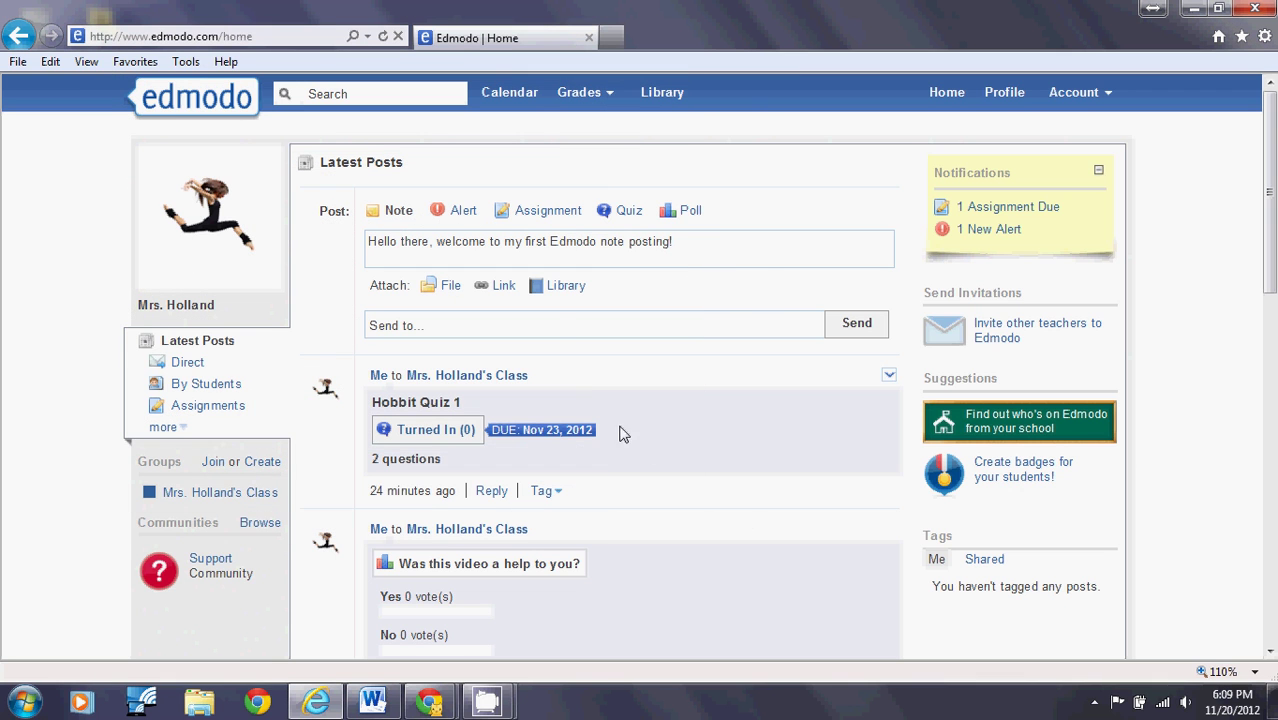
pyautogui.click(563, 288)
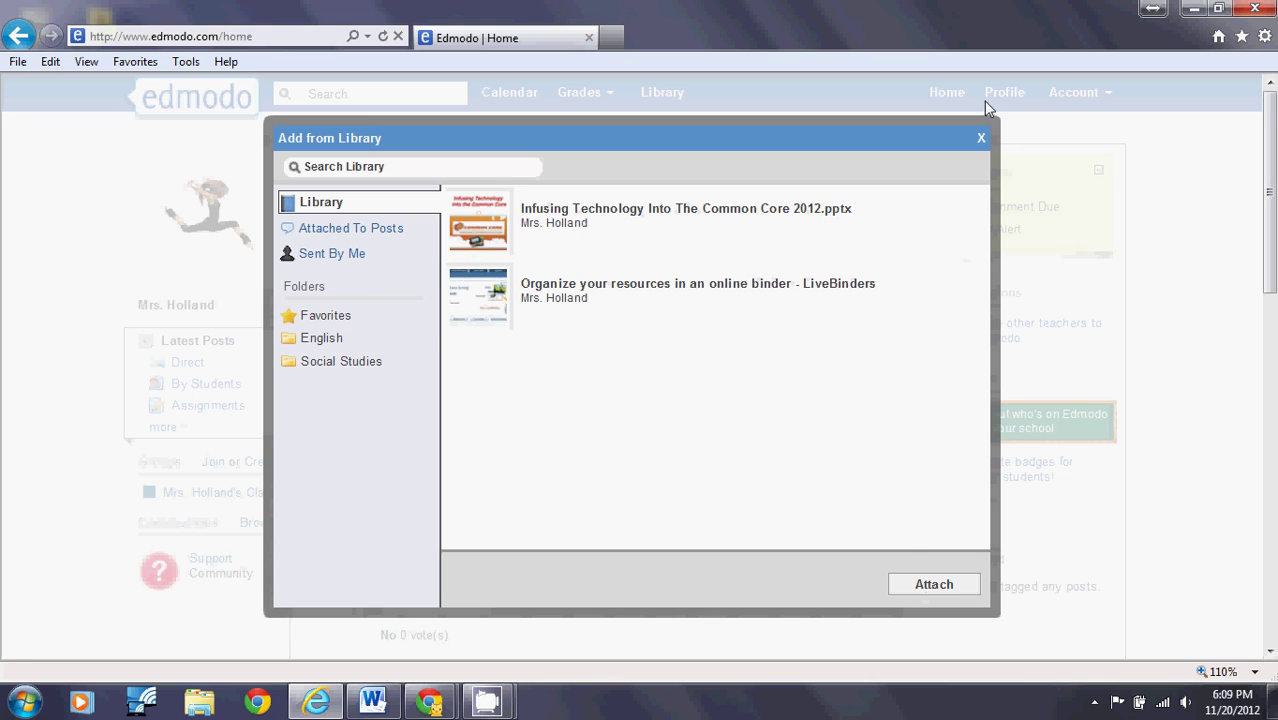
pyautogui.click(981, 137)
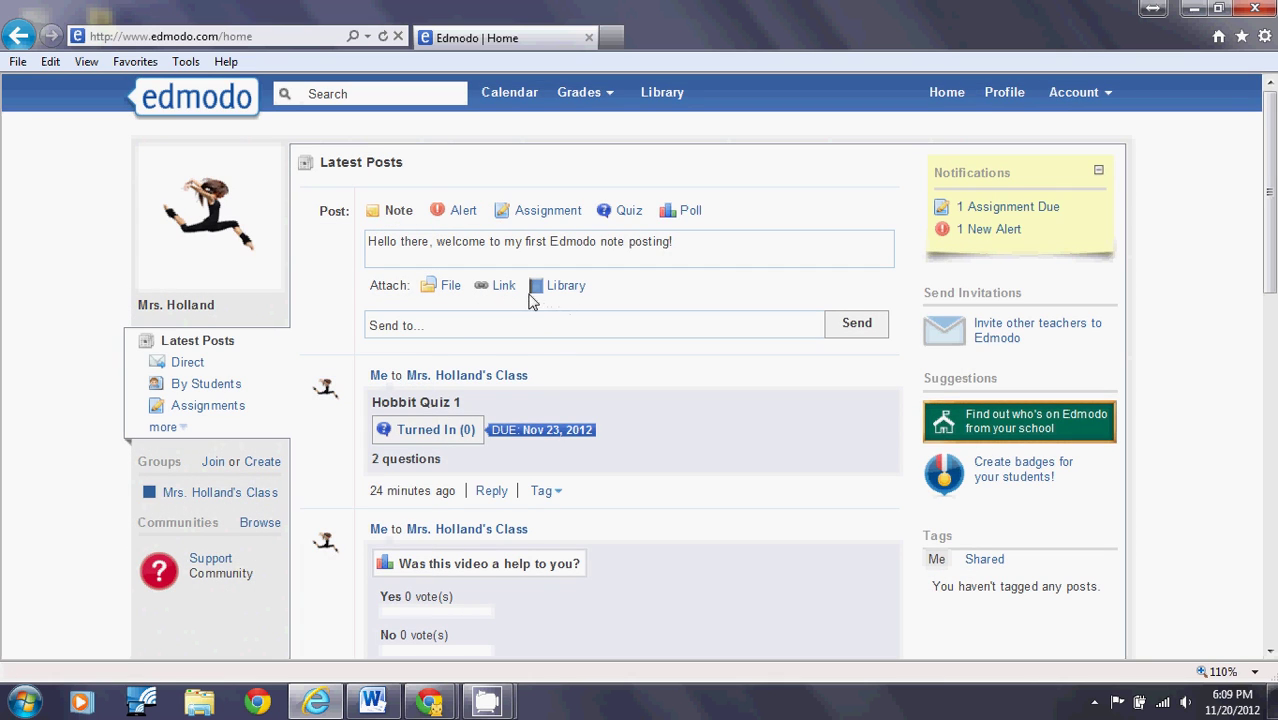
pyautogui.click(503, 285)
pyautogui.click(513, 338)
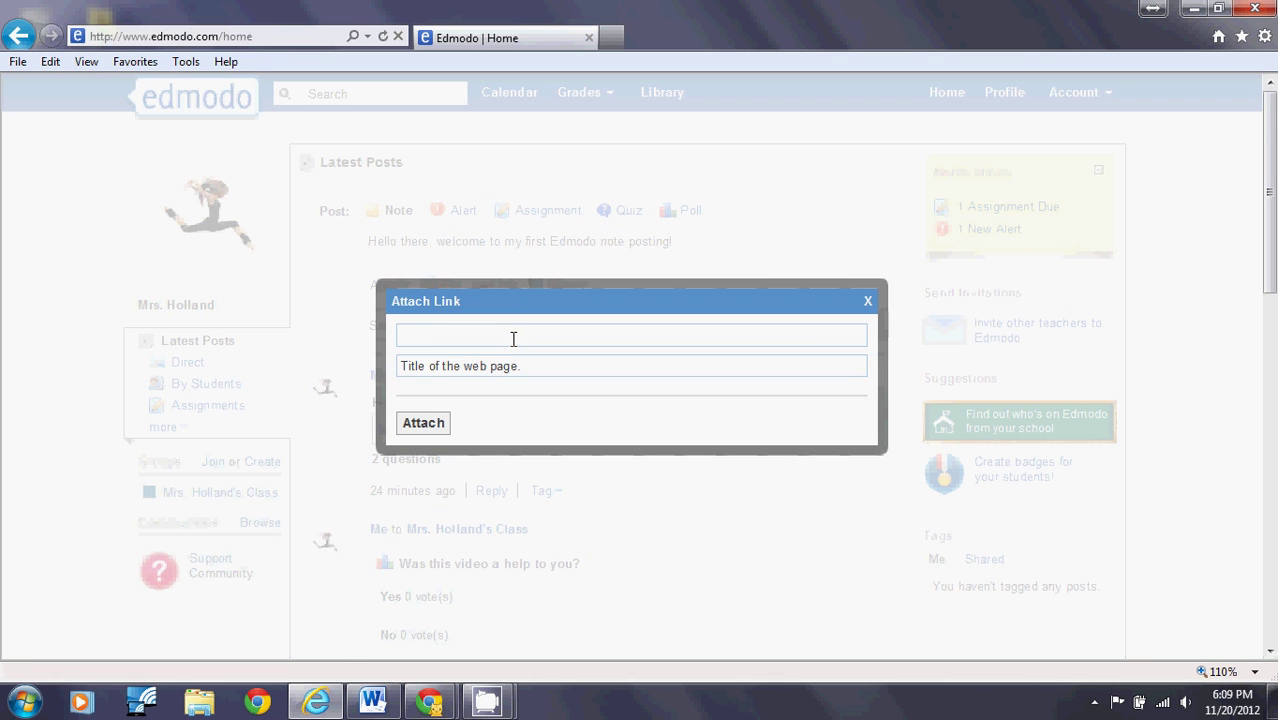
pyautogui.write('www.livebinders.com')
pyautogui.click(511, 370)
pyautogui.click(423, 424)
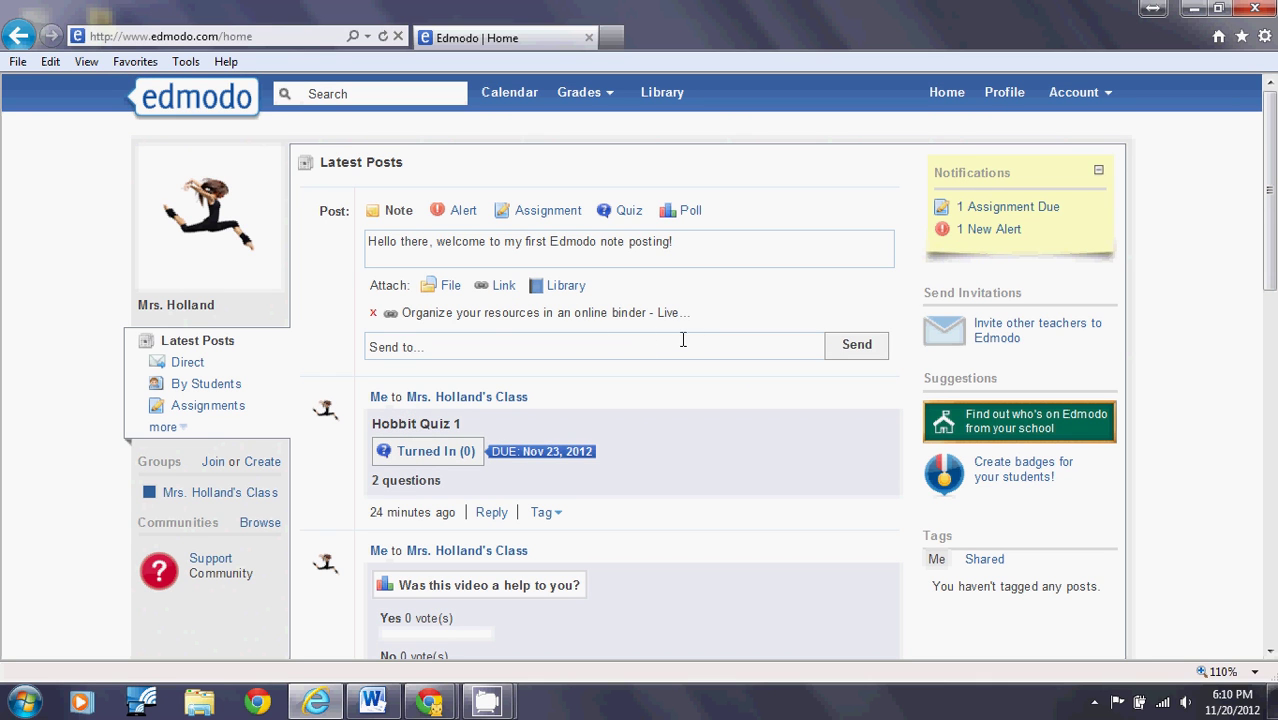
# Step: Address the note to the class, its parents group and the teacher's account, then send
pyautogui.click(468, 348)
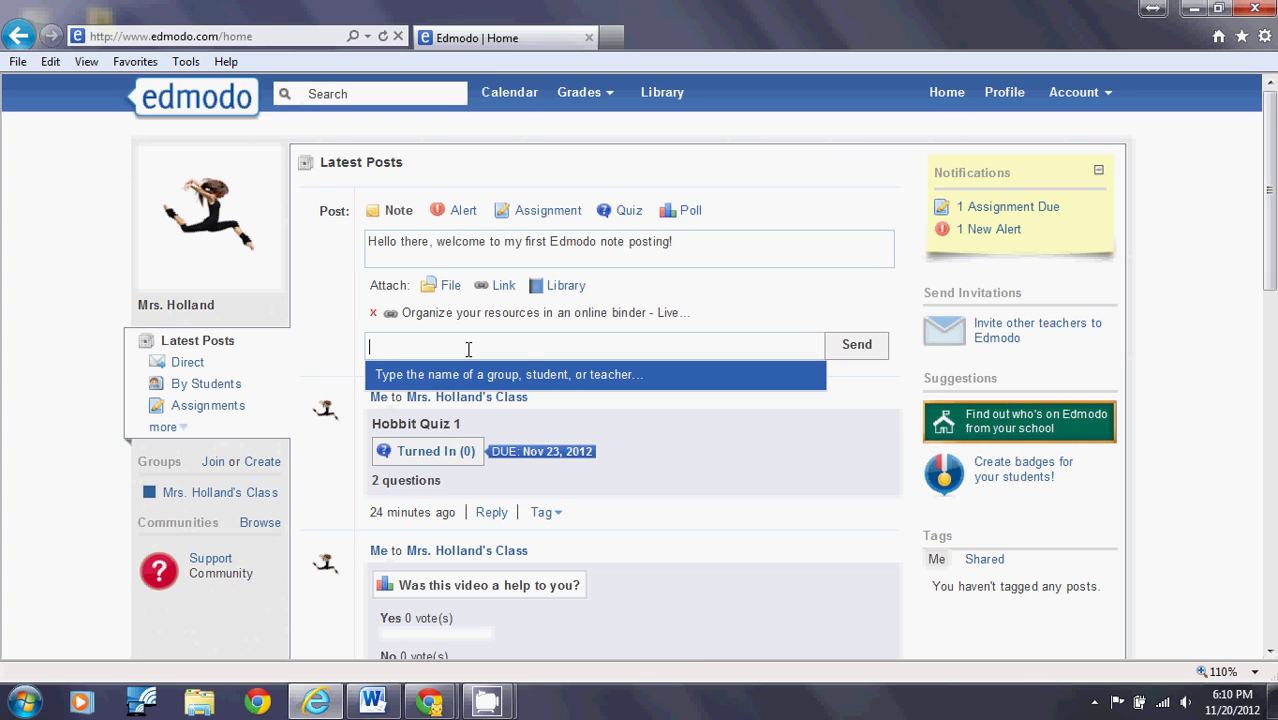
pyautogui.write('mrs')
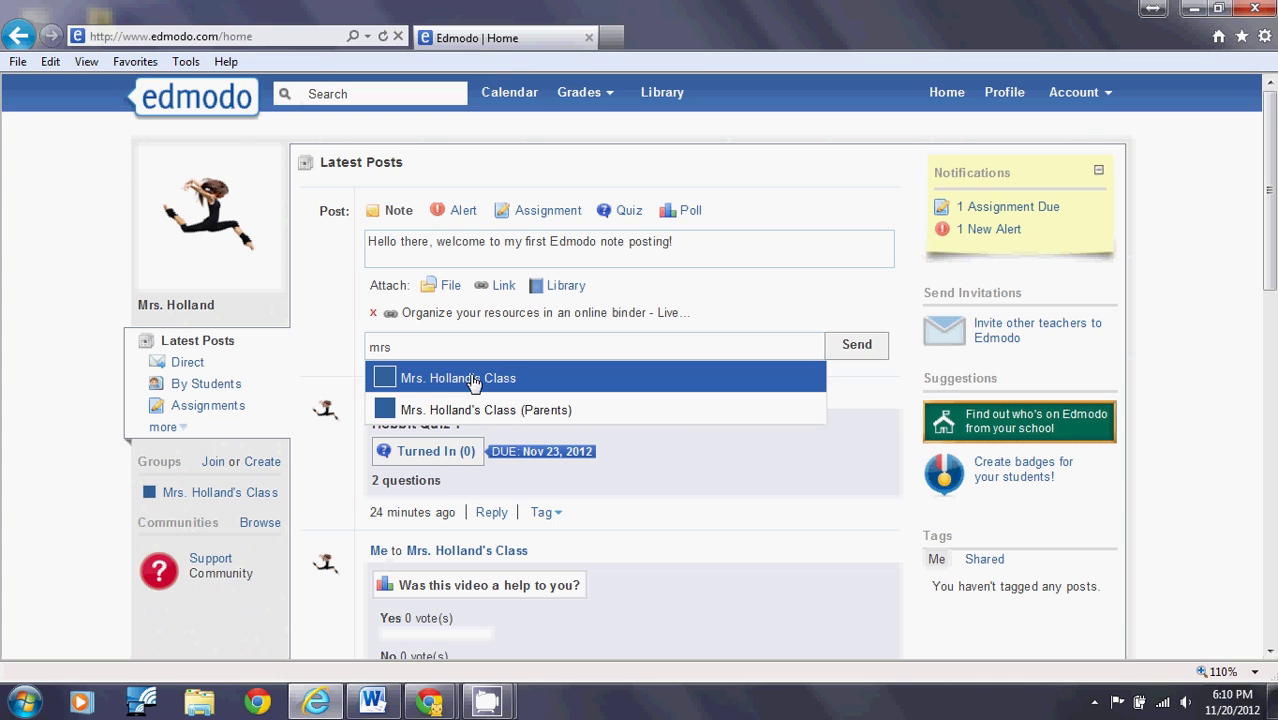
pyautogui.click(471, 381)
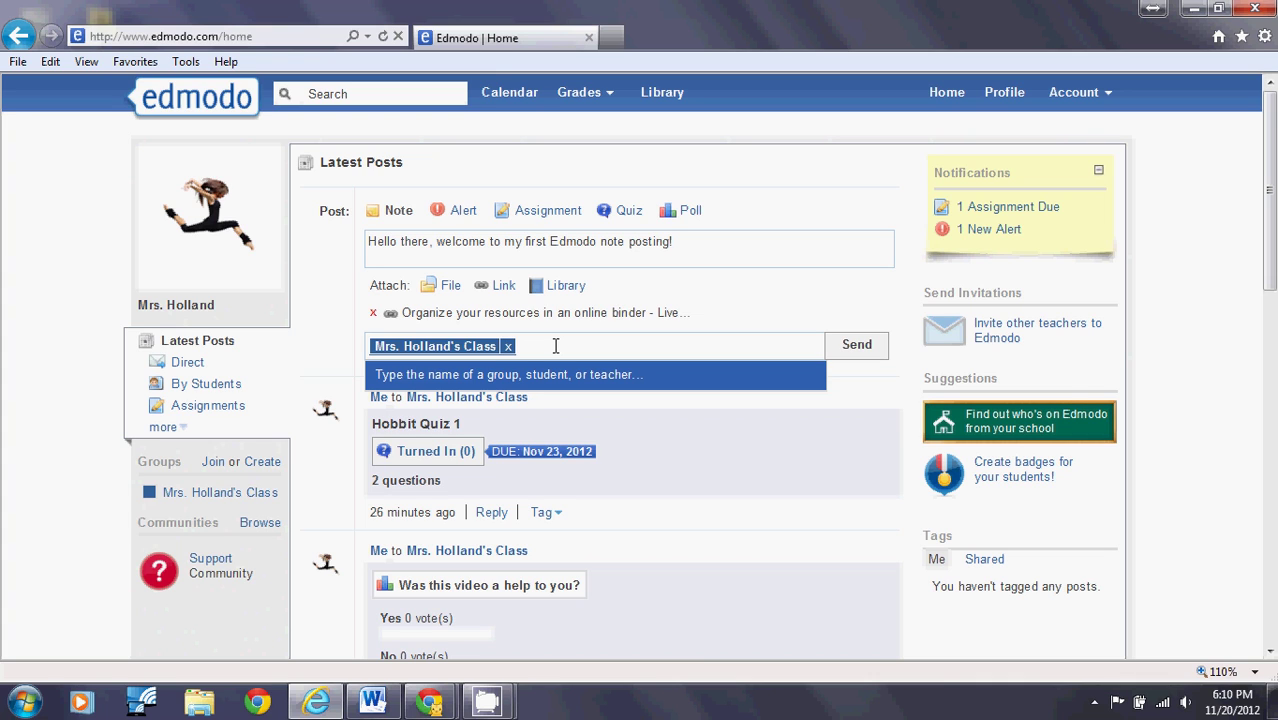
pyautogui.write('mrs')
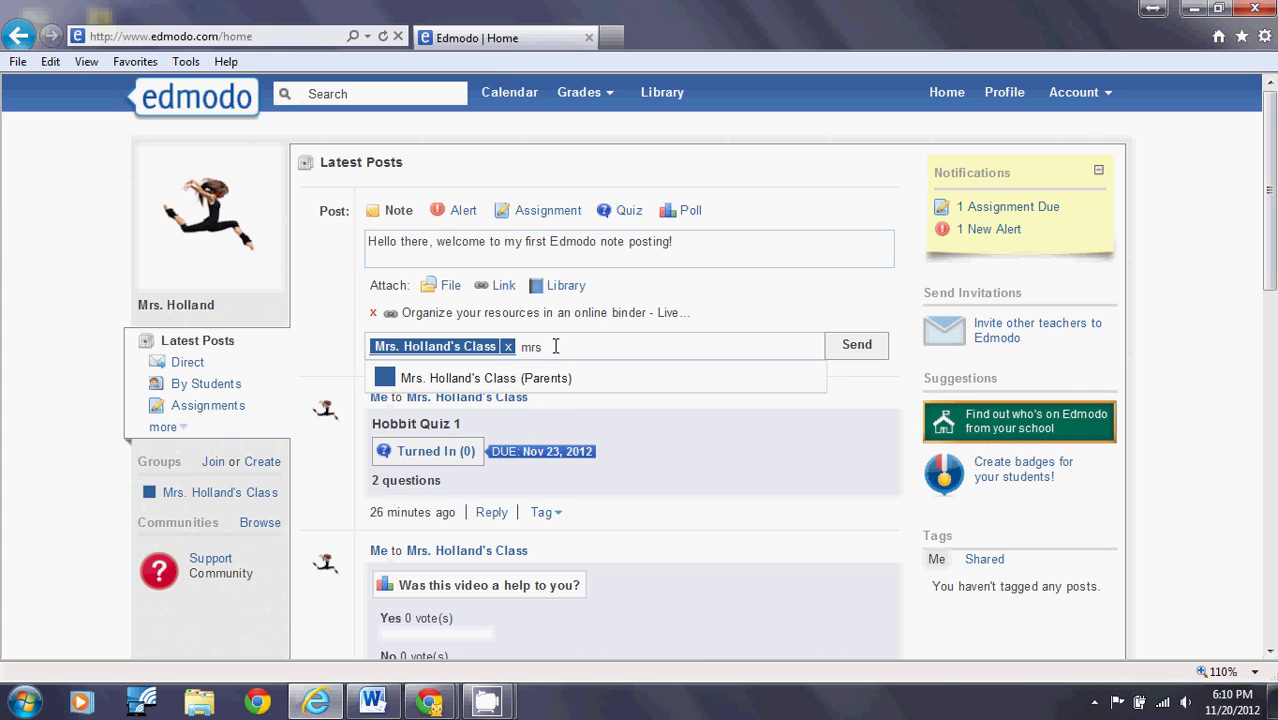
pyautogui.click(540, 382)
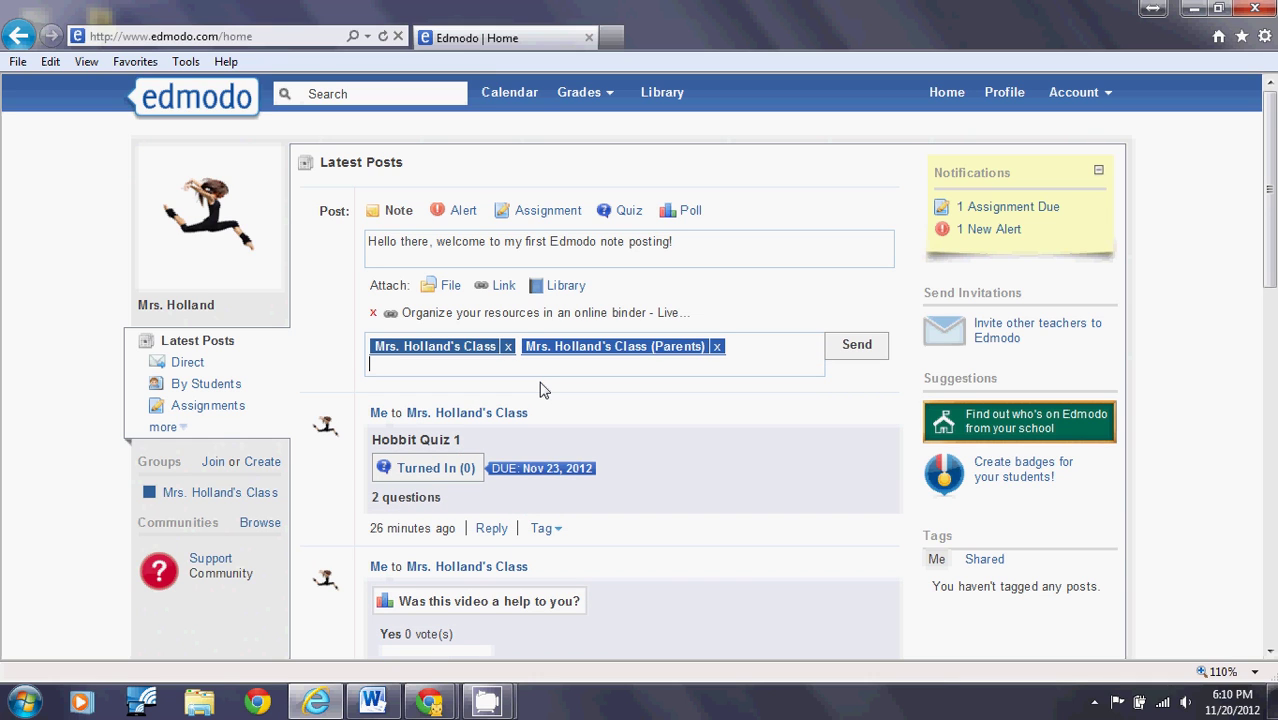
pyautogui.write('c')
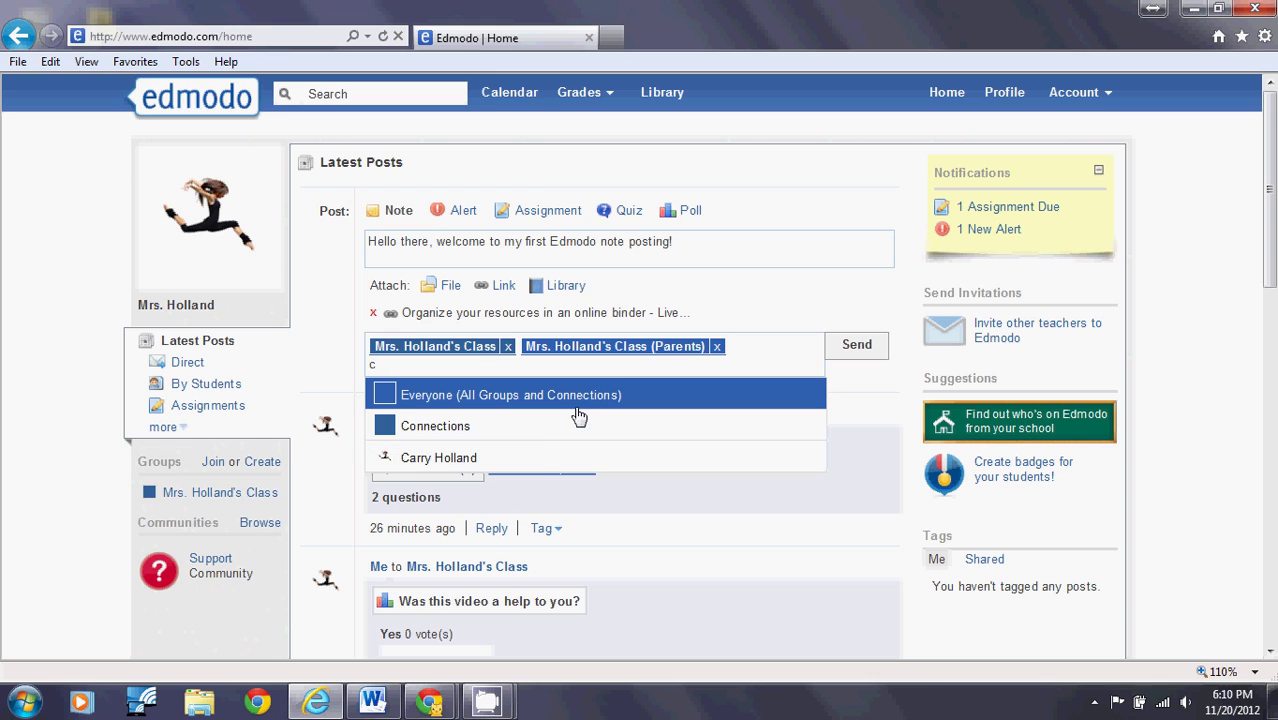
pyautogui.press('BackSpace')
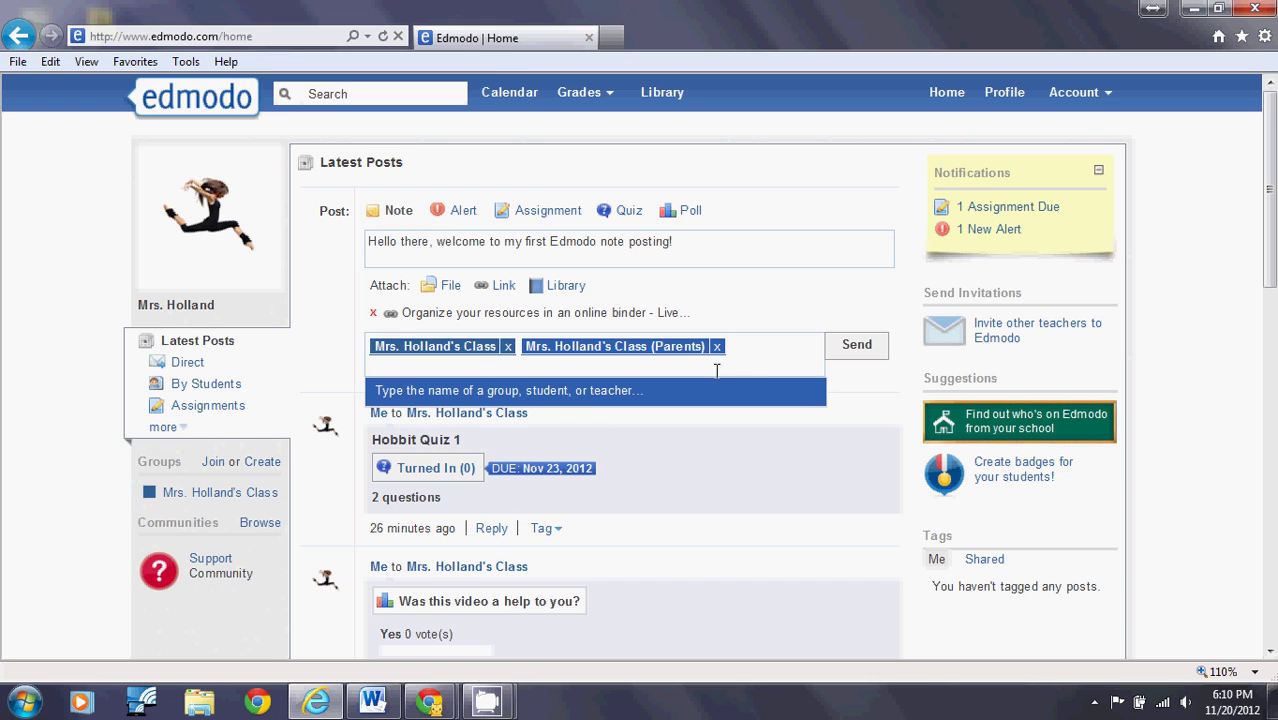
pyautogui.write('c')
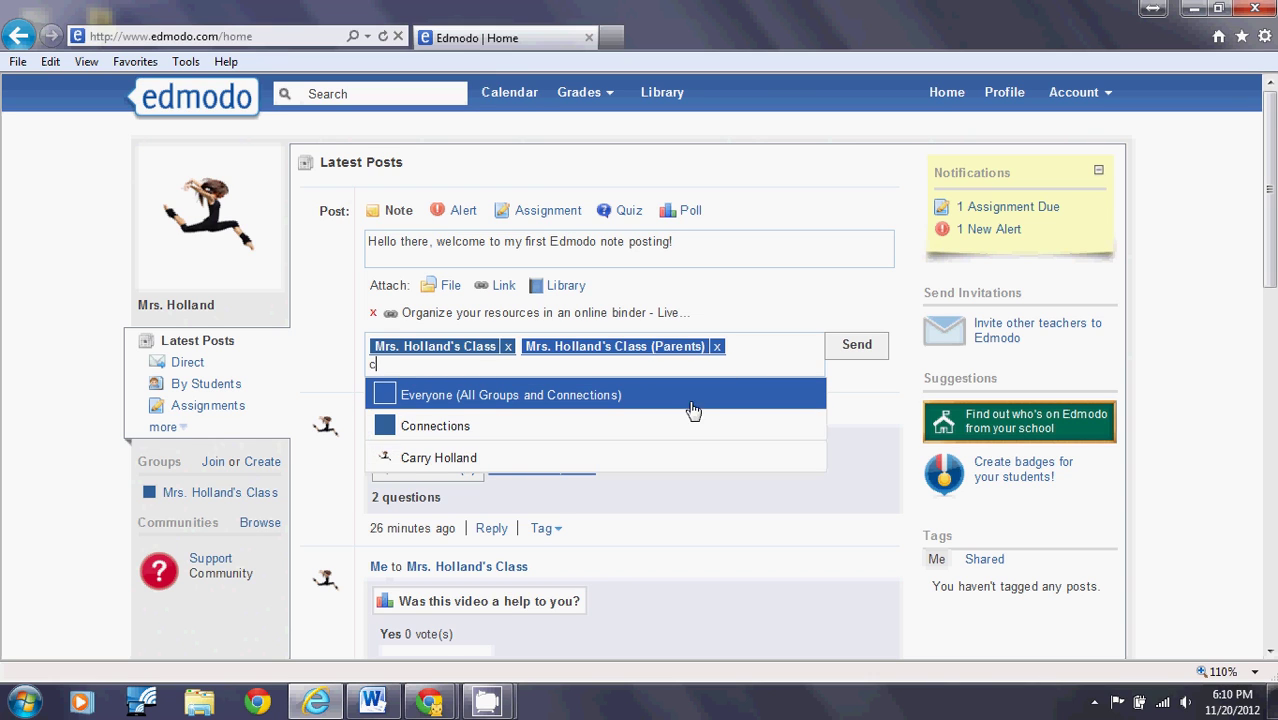
pyautogui.click(436, 460)
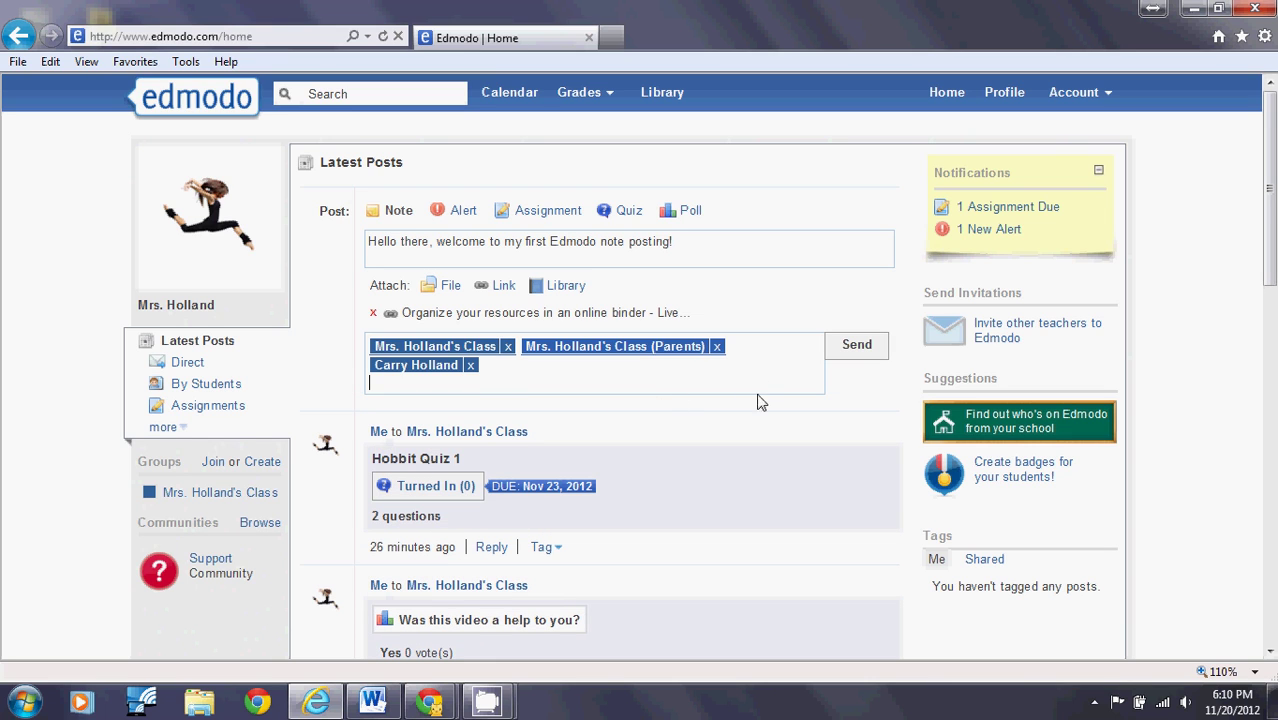
pyautogui.click(860, 346)
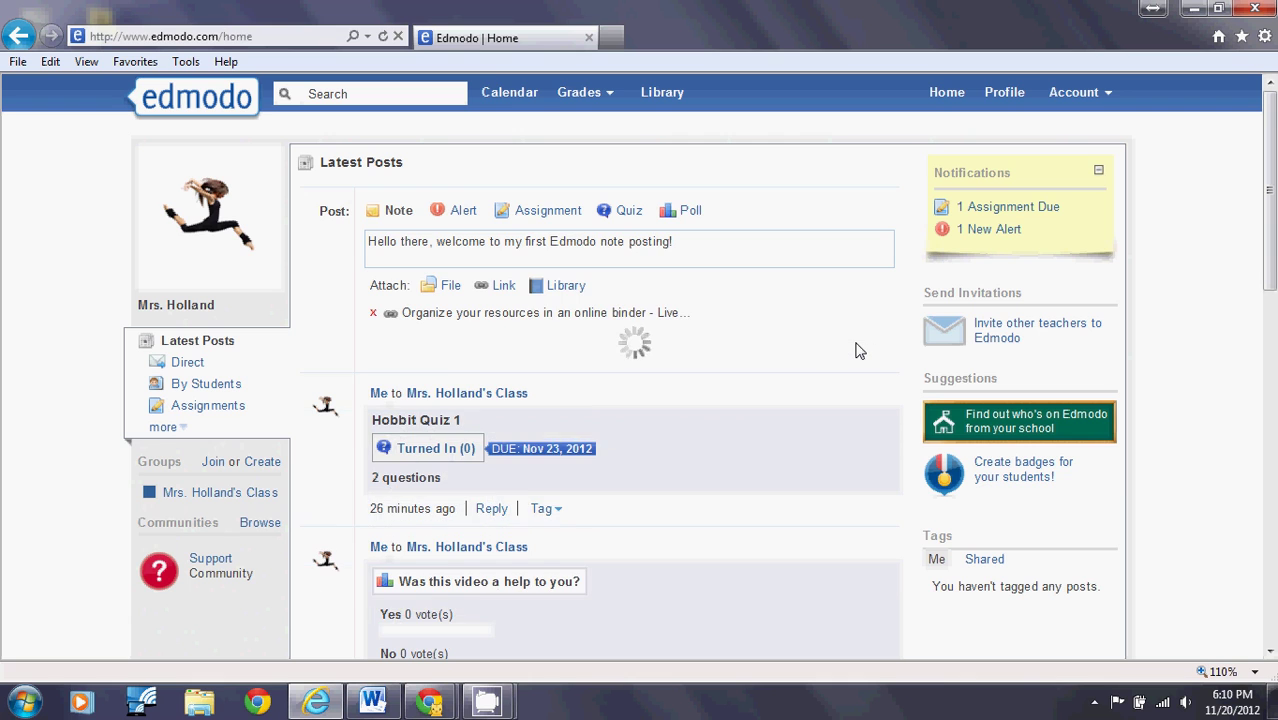
pyautogui.scroll(-2, 767, 371)
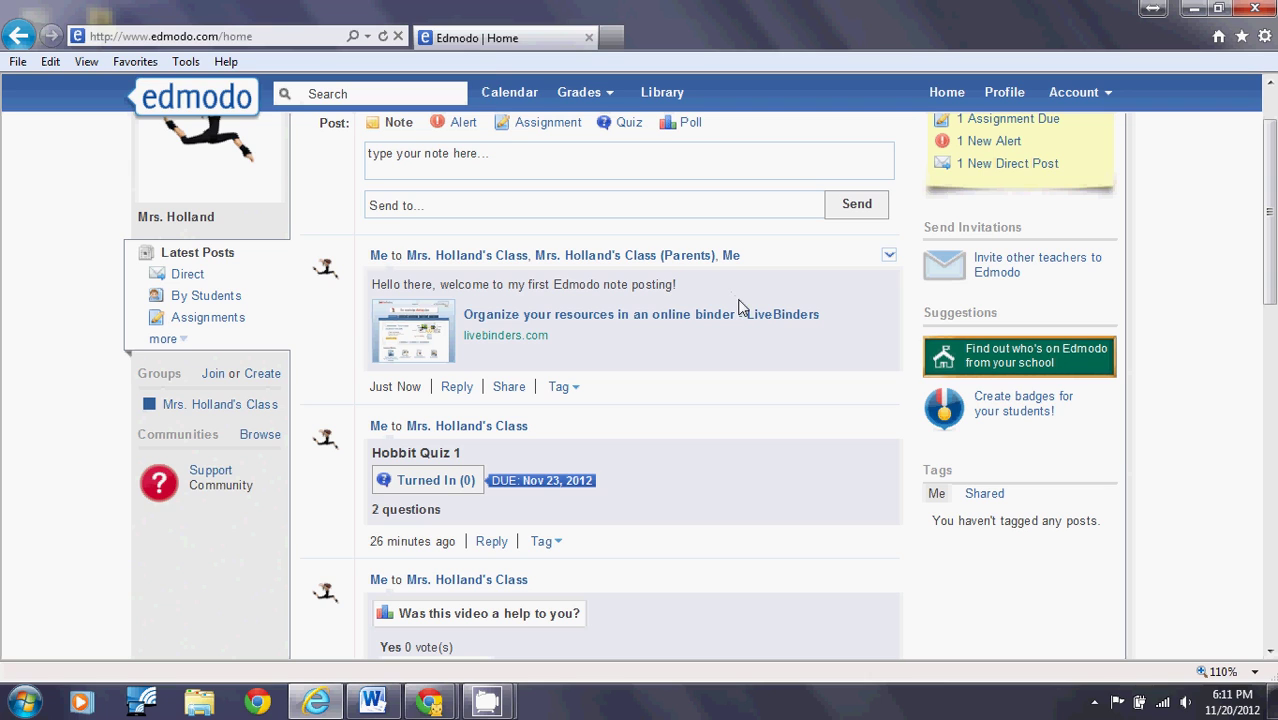
pyautogui.click(889, 256)
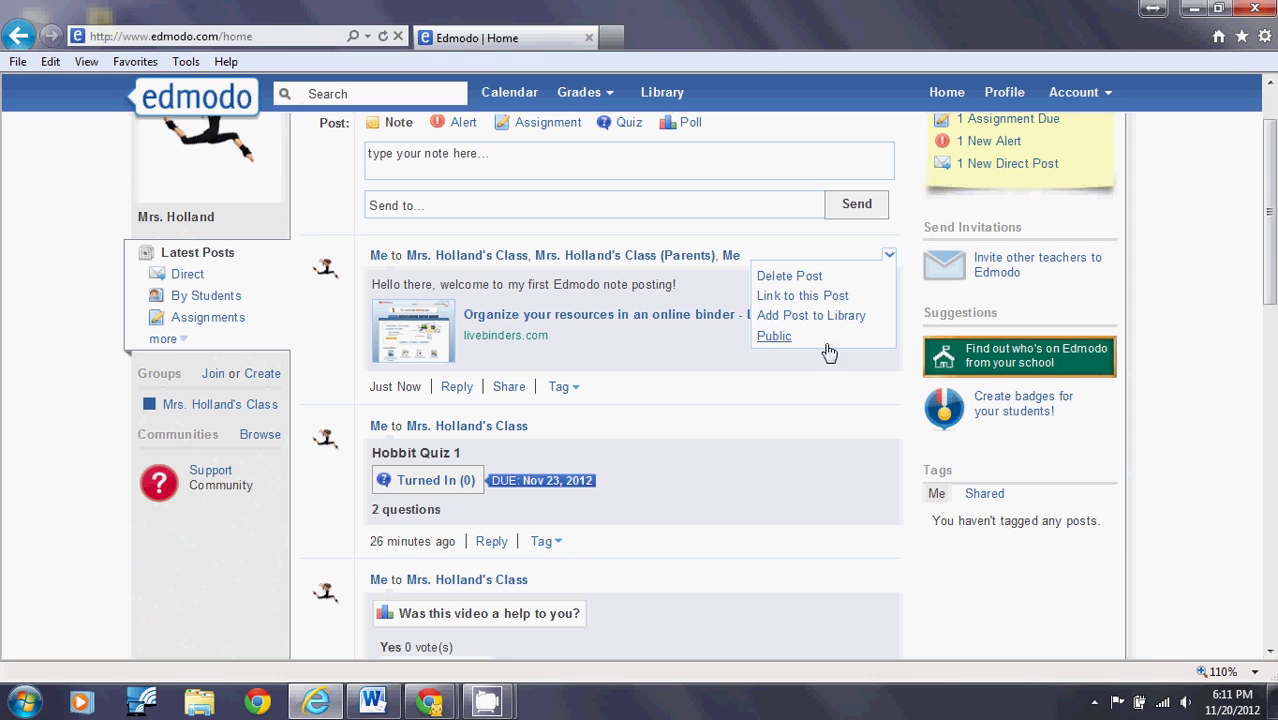
pyautogui.click(786, 406)
pyautogui.scroll(2, 786, 406)
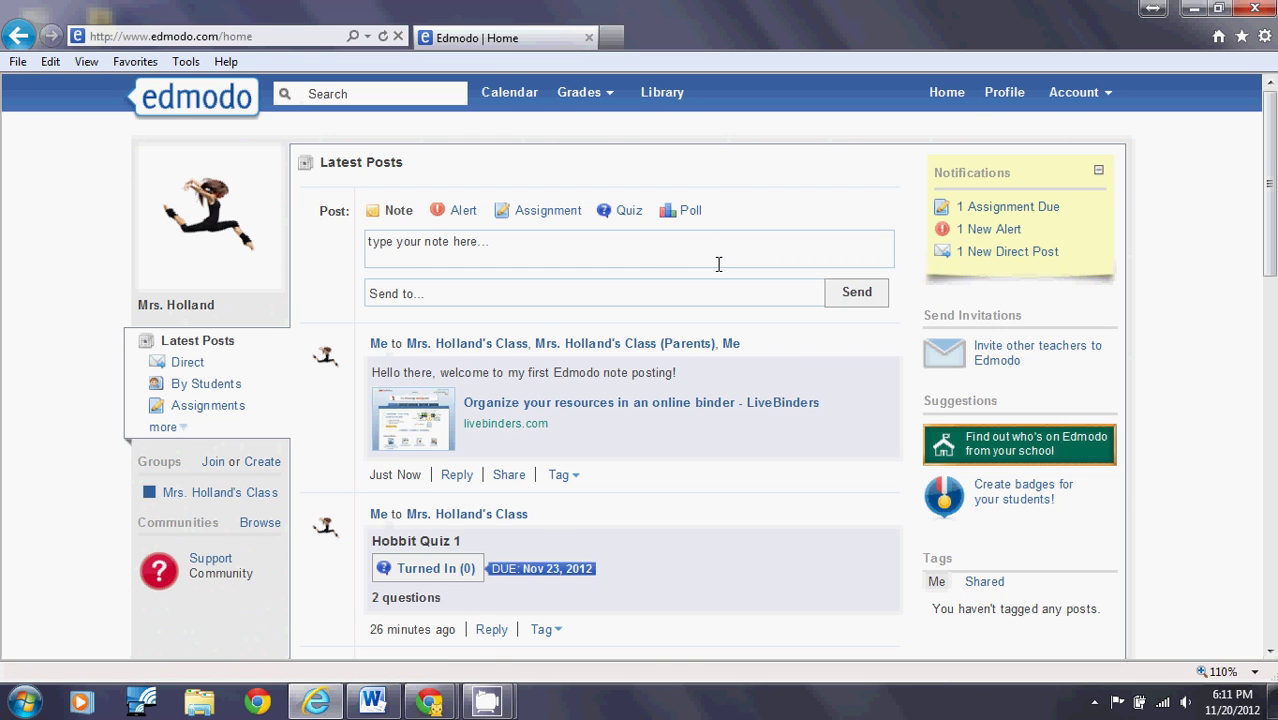
pyautogui.scroll(-3, 718, 265)
pyautogui.scroll(3, 718, 268)
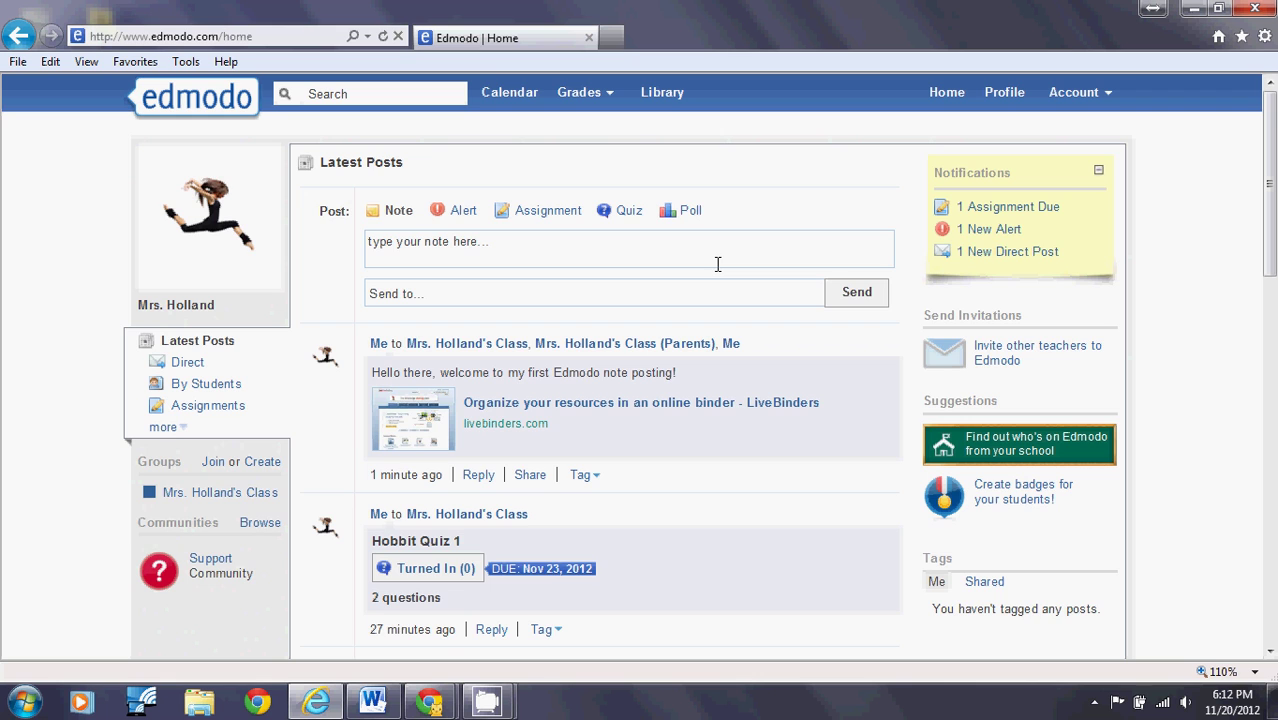
pyautogui.scroll(-4, 722, 262)
pyautogui.scroll(4, 721, 260)
pyautogui.scroll(-2, 293, 364)
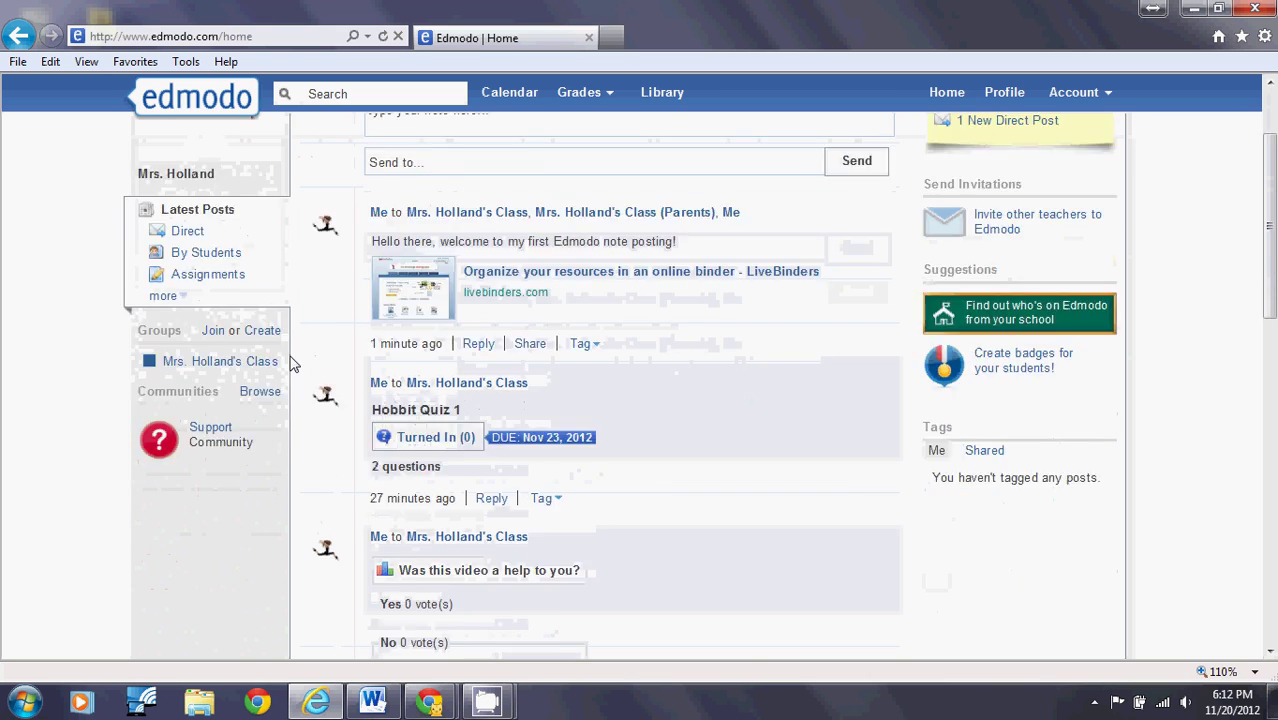
pyautogui.scroll(-4, 290, 363)
pyautogui.scroll(6, 288, 362)
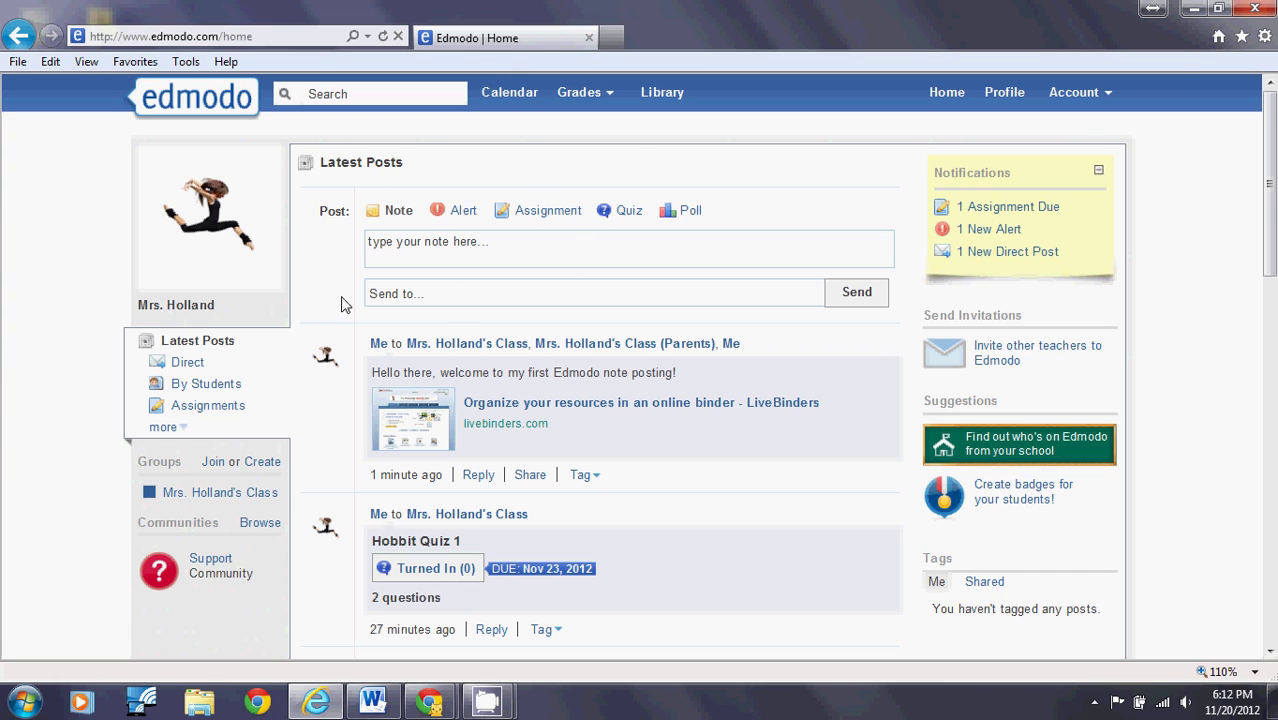
pyautogui.click(262, 462)
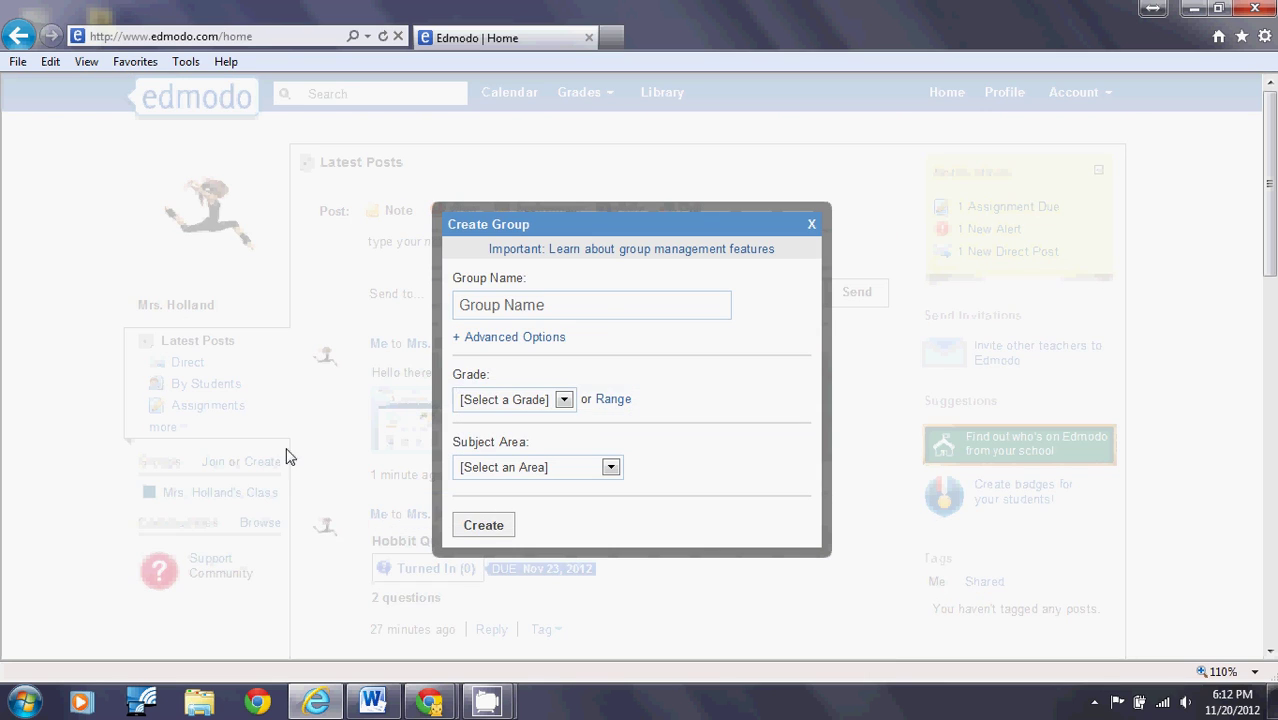
pyautogui.click(598, 309)
pyautogui.write("Mr. Geren's Class")
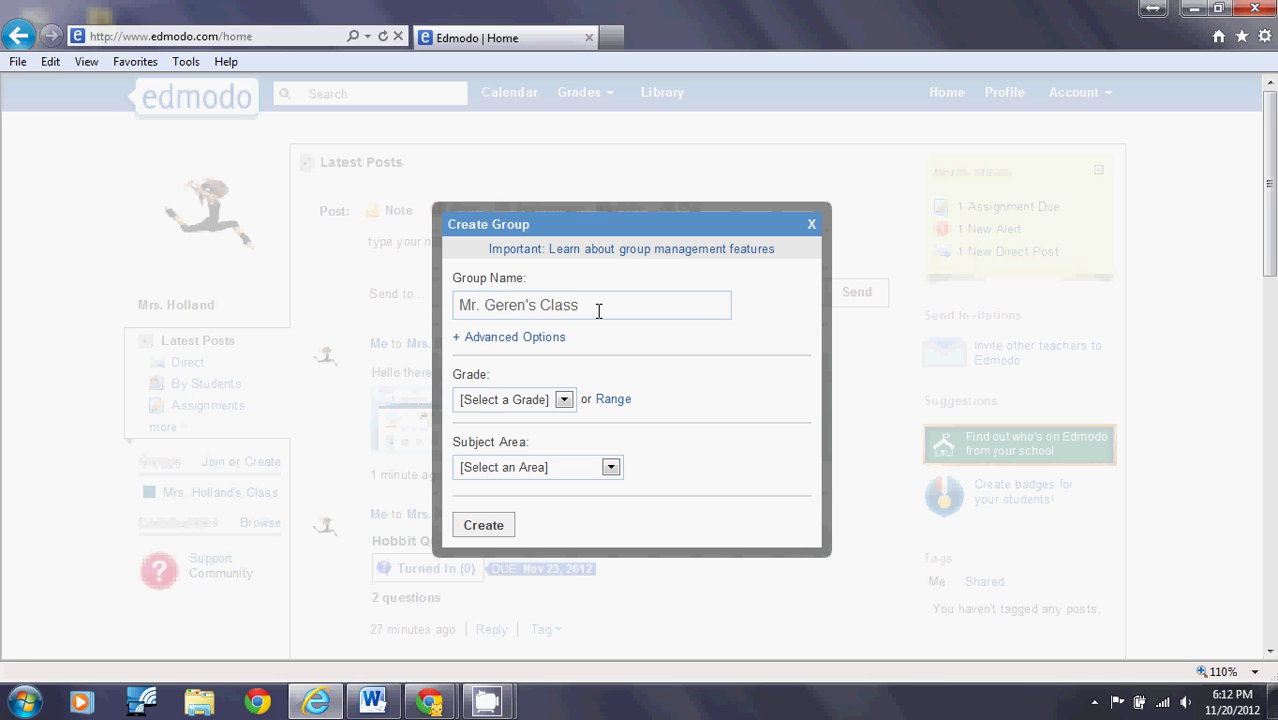
pyautogui.click(563, 402)
pyautogui.click(502, 602)
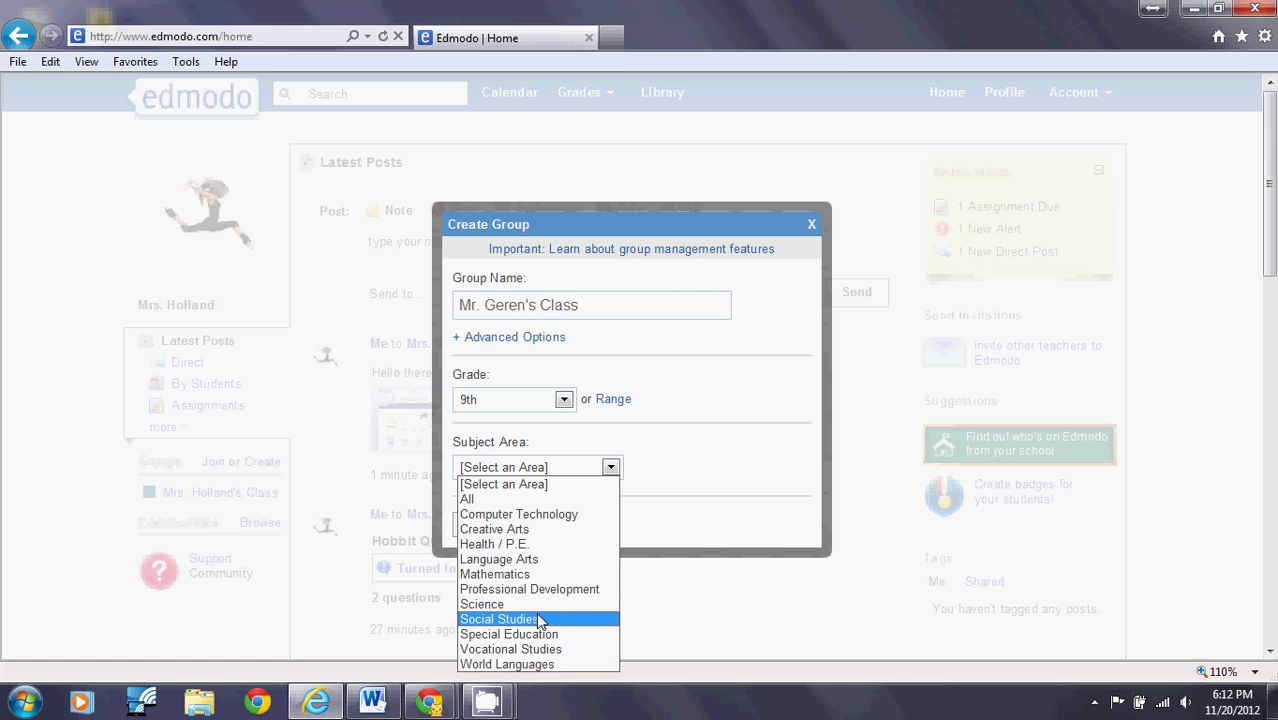
pyautogui.click(545, 559)
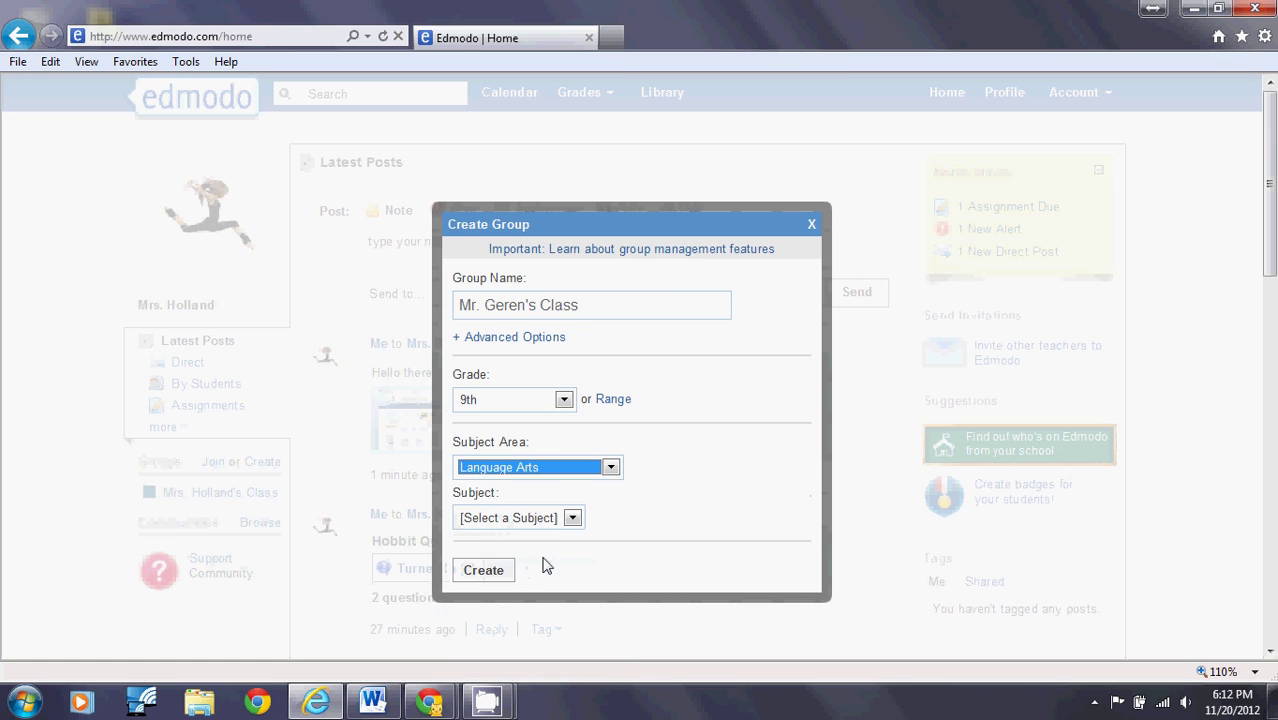
pyautogui.click(566, 524)
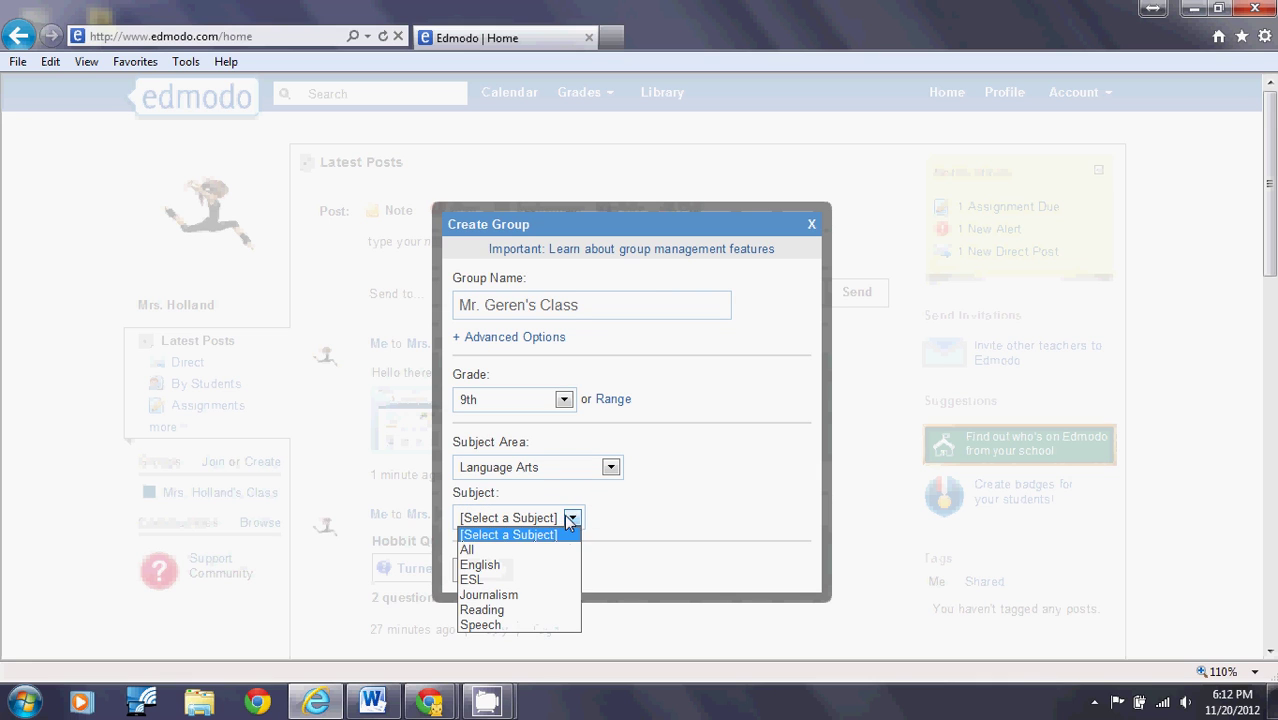
pyautogui.click(550, 566)
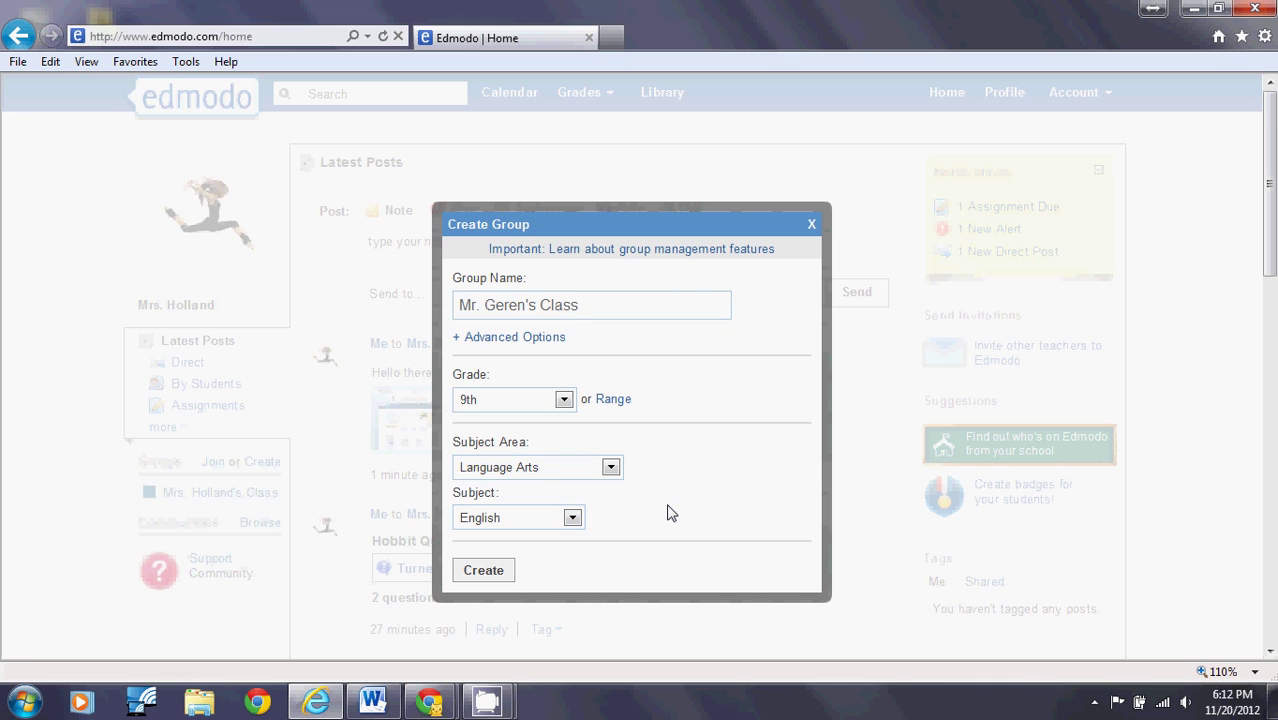
pyautogui.click(564, 401)
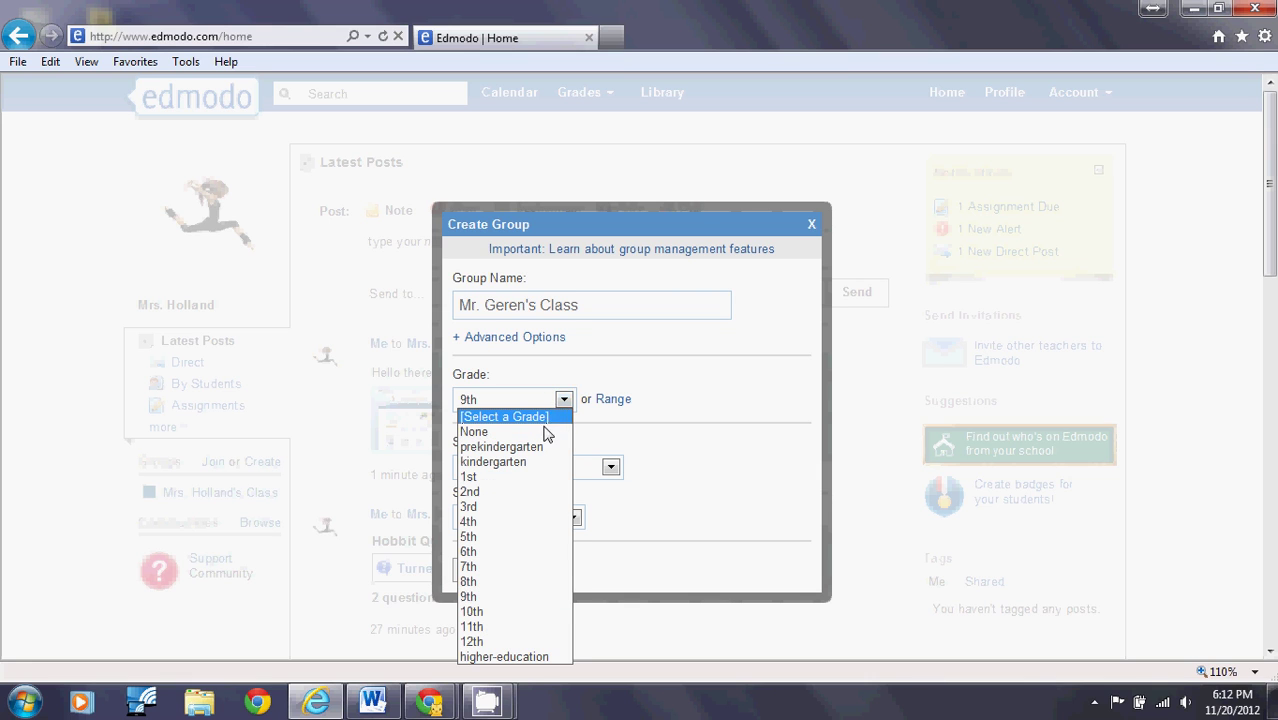
pyautogui.click(512, 522)
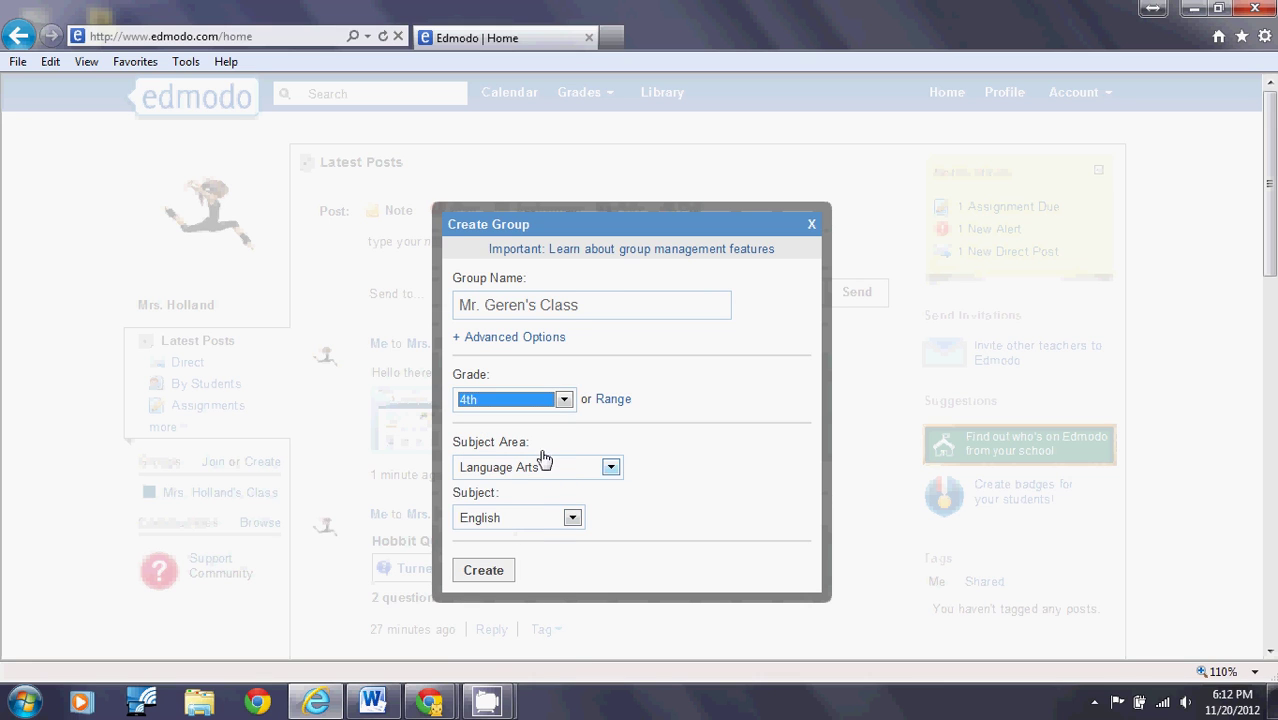
pyautogui.click(609, 467)
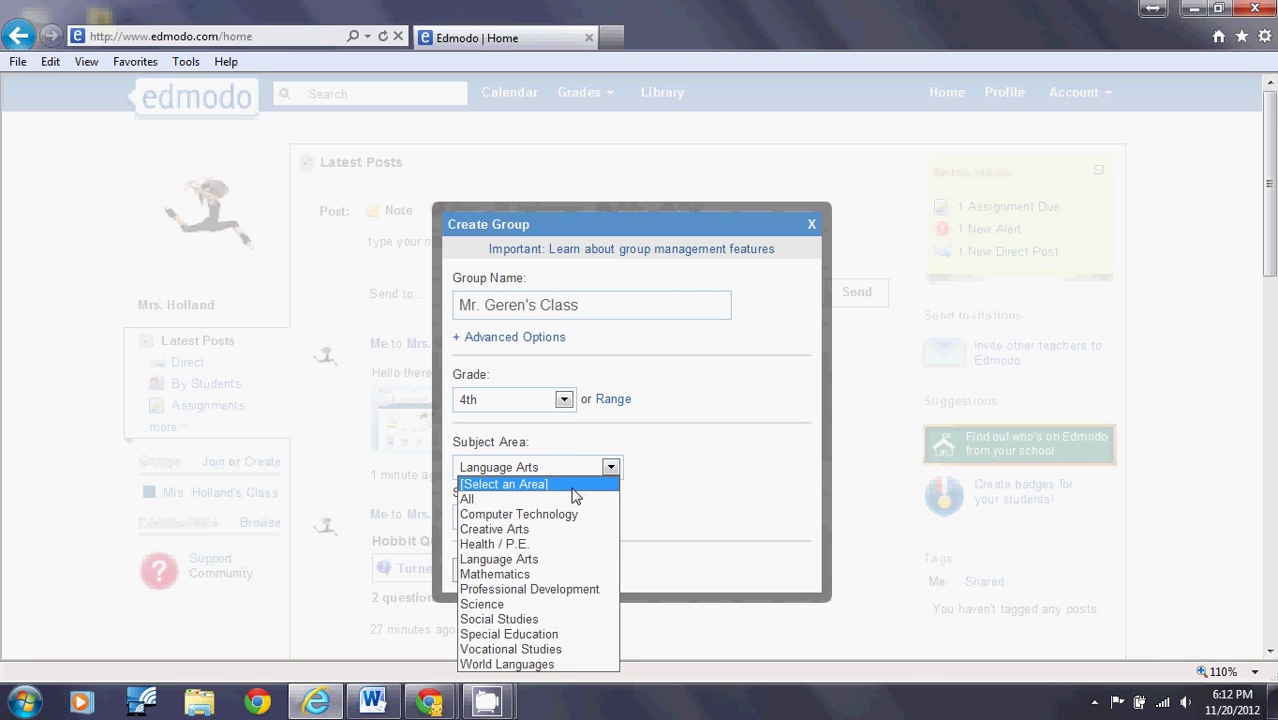
pyautogui.click(552, 499)
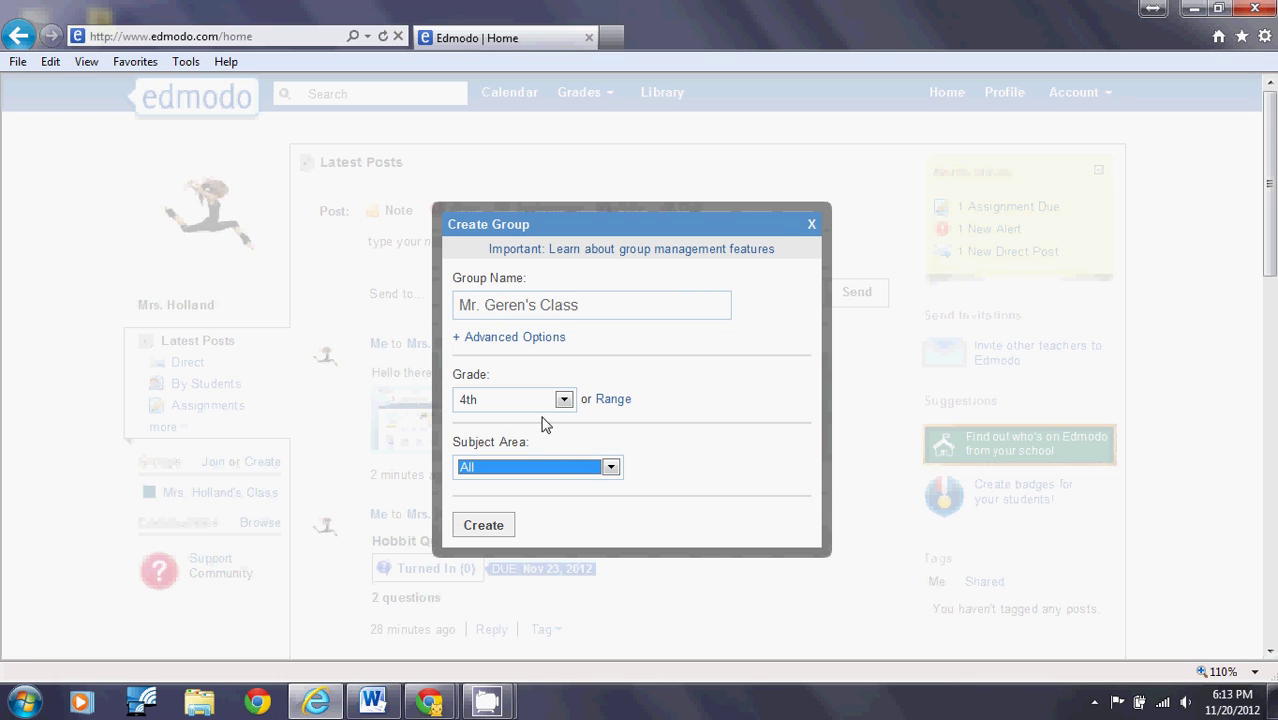
pyautogui.click(812, 225)
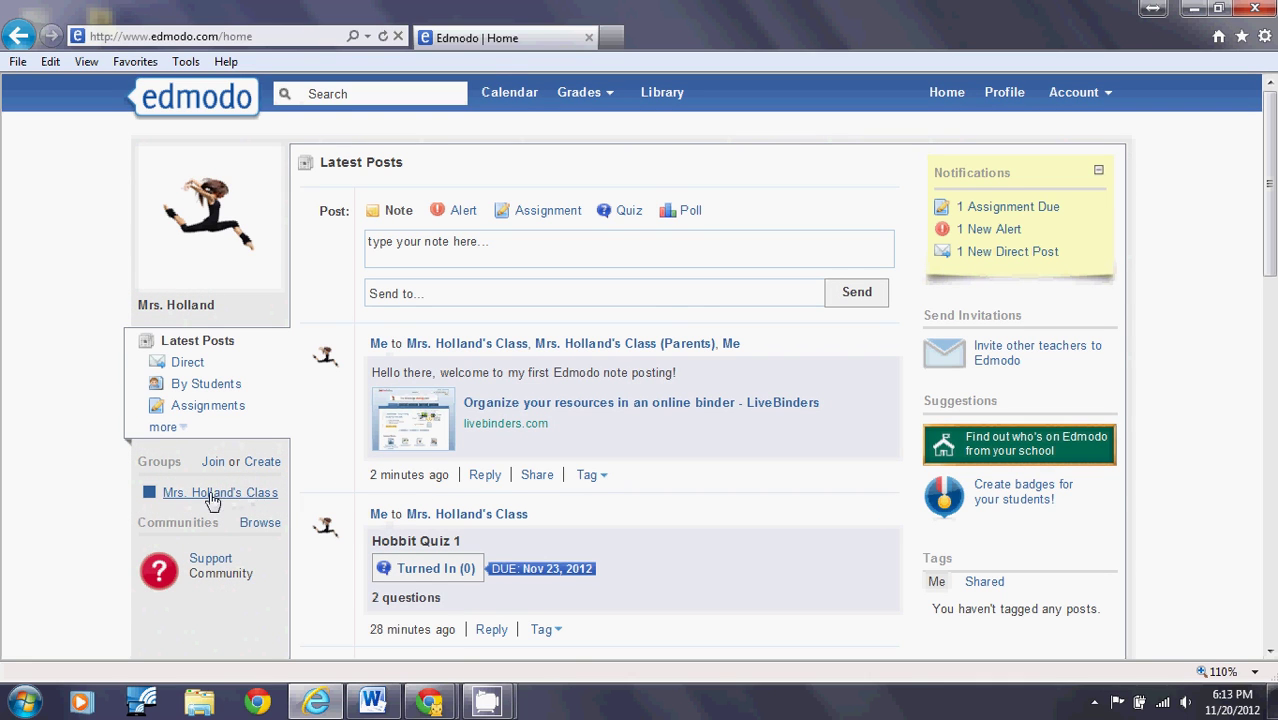
# Step: Open Mrs. Holland's Class group page and scroll through its group code, member and posts
pyautogui.click(222, 493)
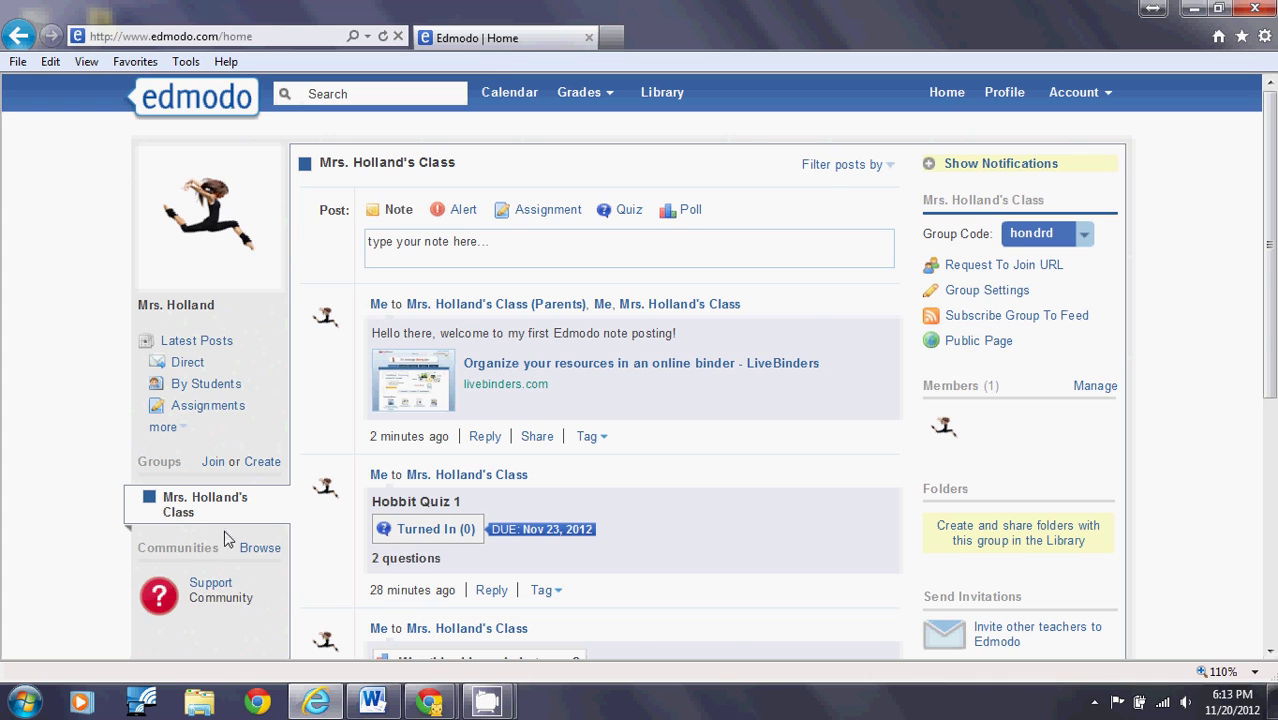
pyautogui.scroll(-5, 414, 240)
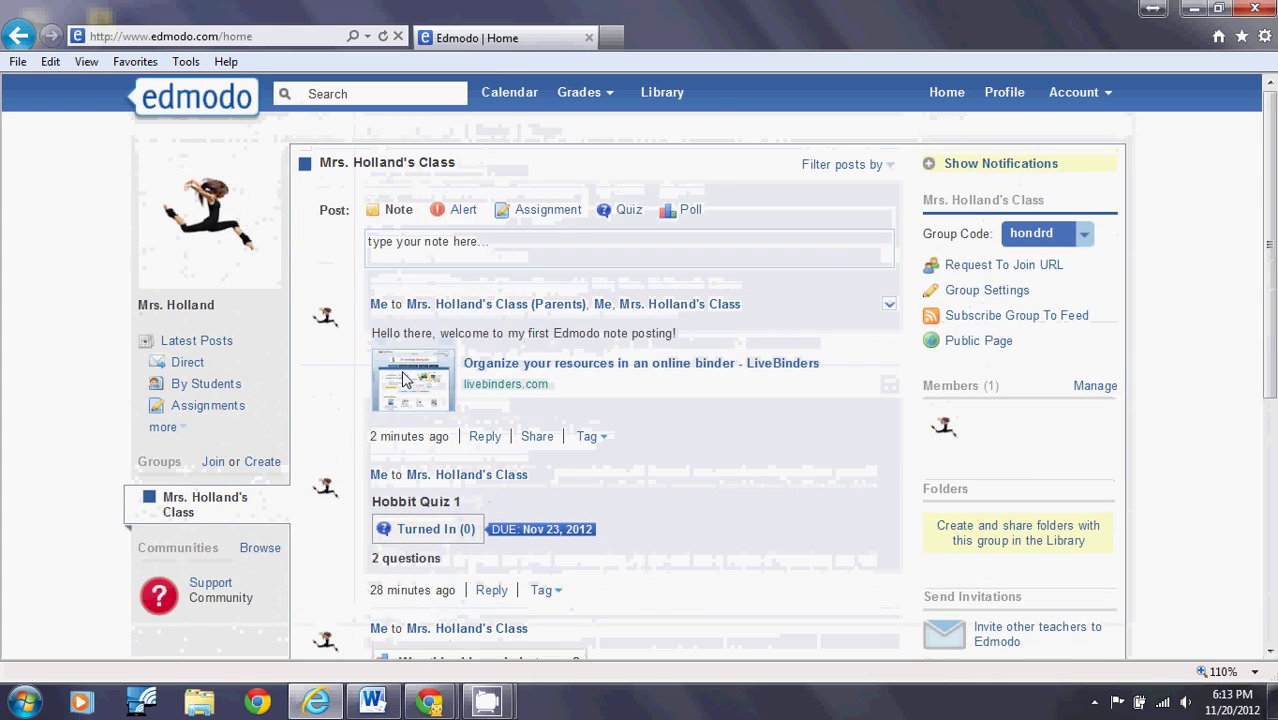
pyautogui.scroll(-5, 404, 372)
pyautogui.scroll(10, 403, 372)
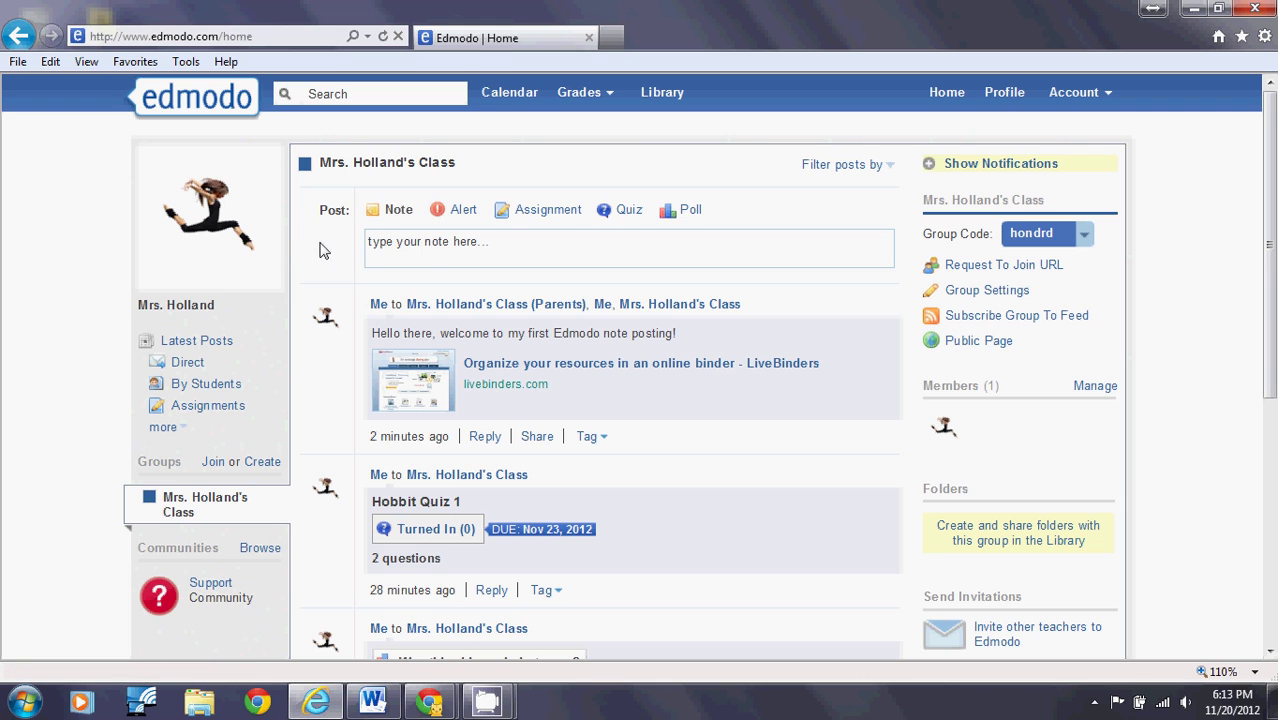
pyautogui.scroll(-2, 337, 378)
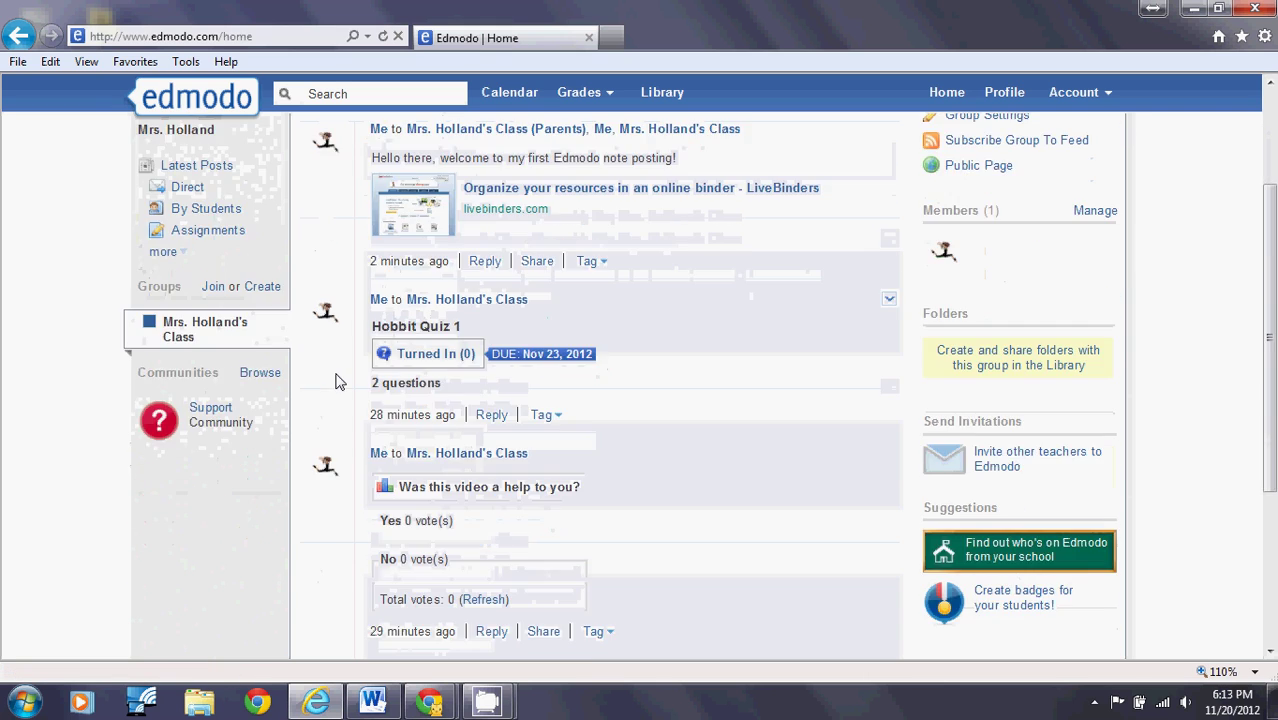
pyautogui.scroll(2, 337, 378)
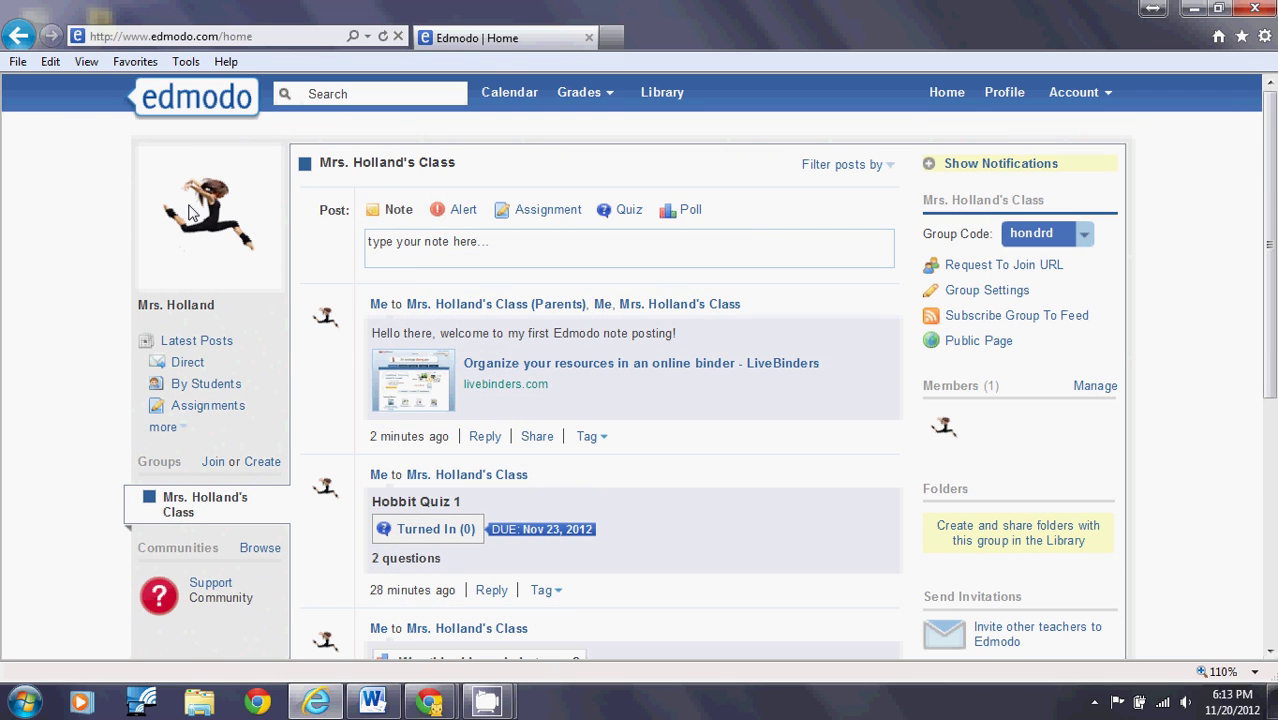
pyautogui.scroll(-3, 177, 242)
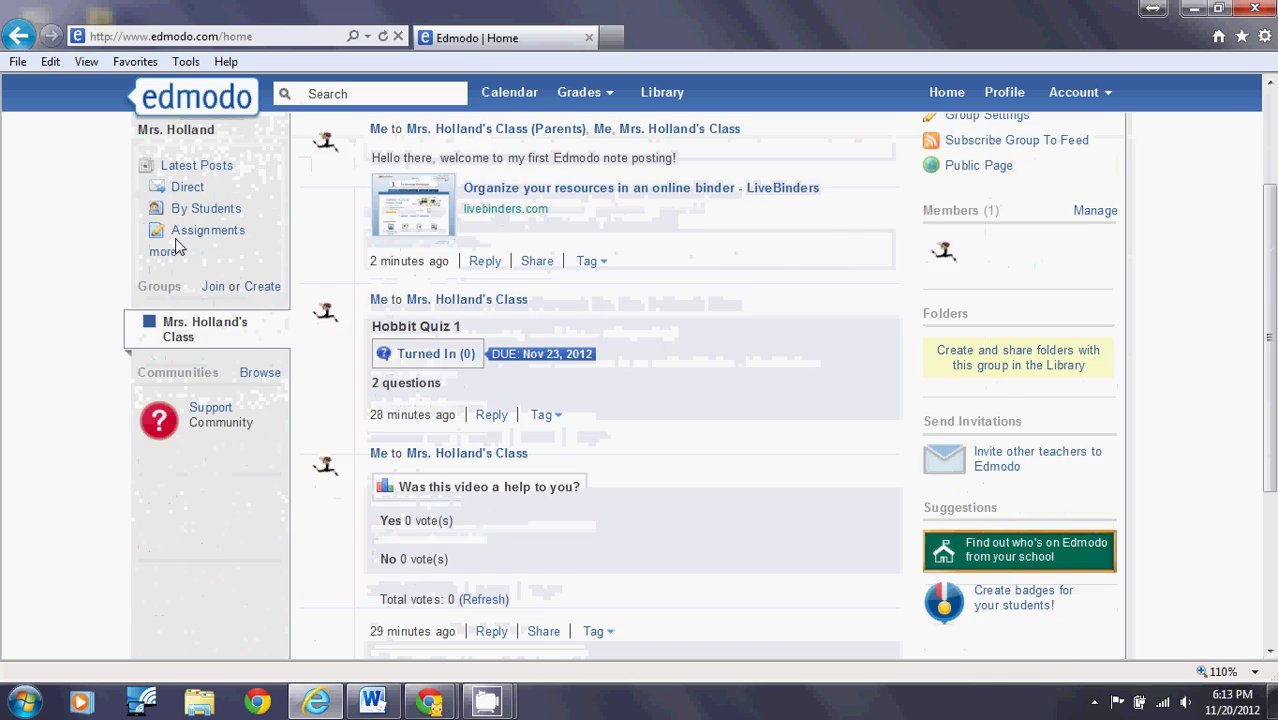
pyautogui.scroll(3, 177, 244)
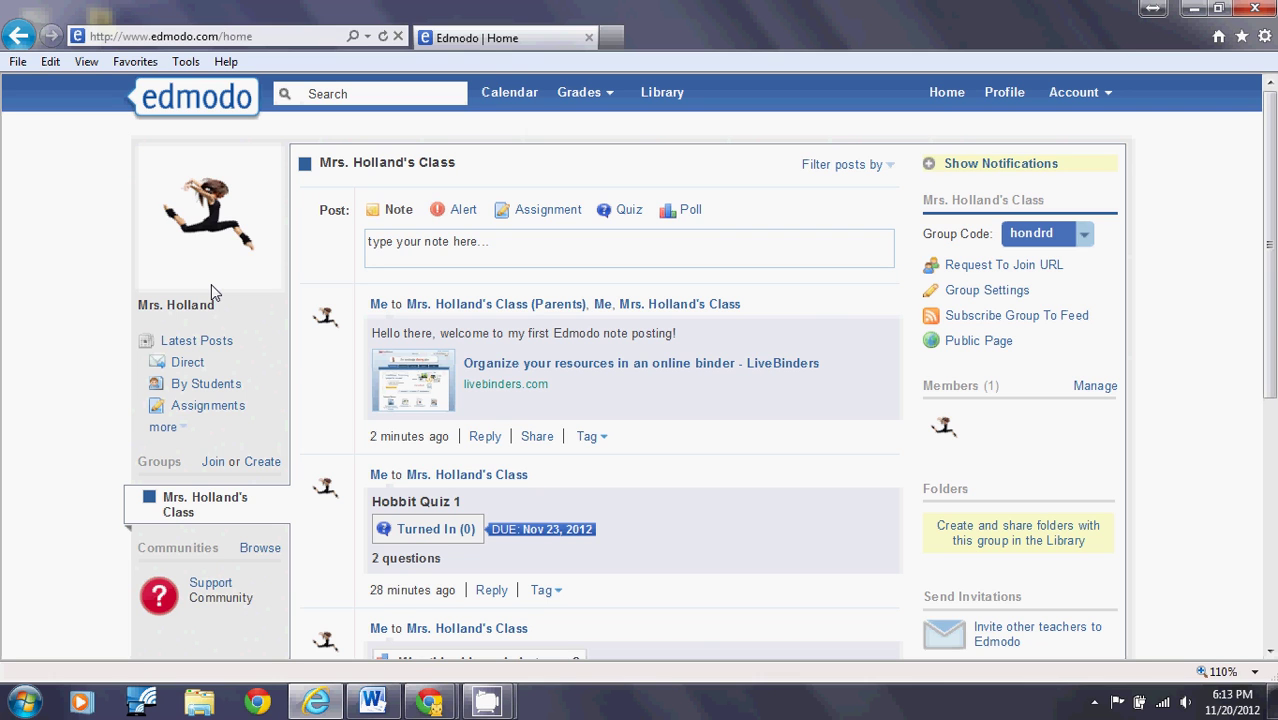
pyautogui.scroll(-3, 211, 284)
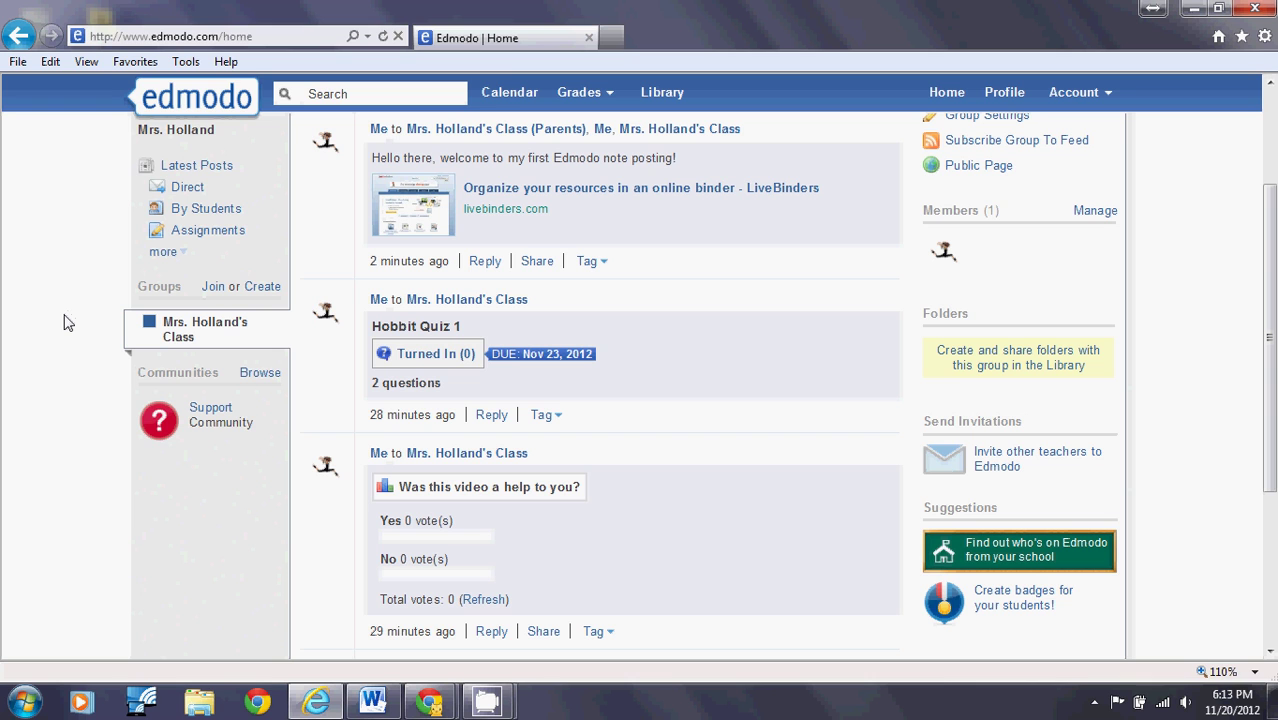
# Step: Return to the Latest Posts home feed after trying the By Students filter and Home
pyautogui.scroll(3, 63, 318)
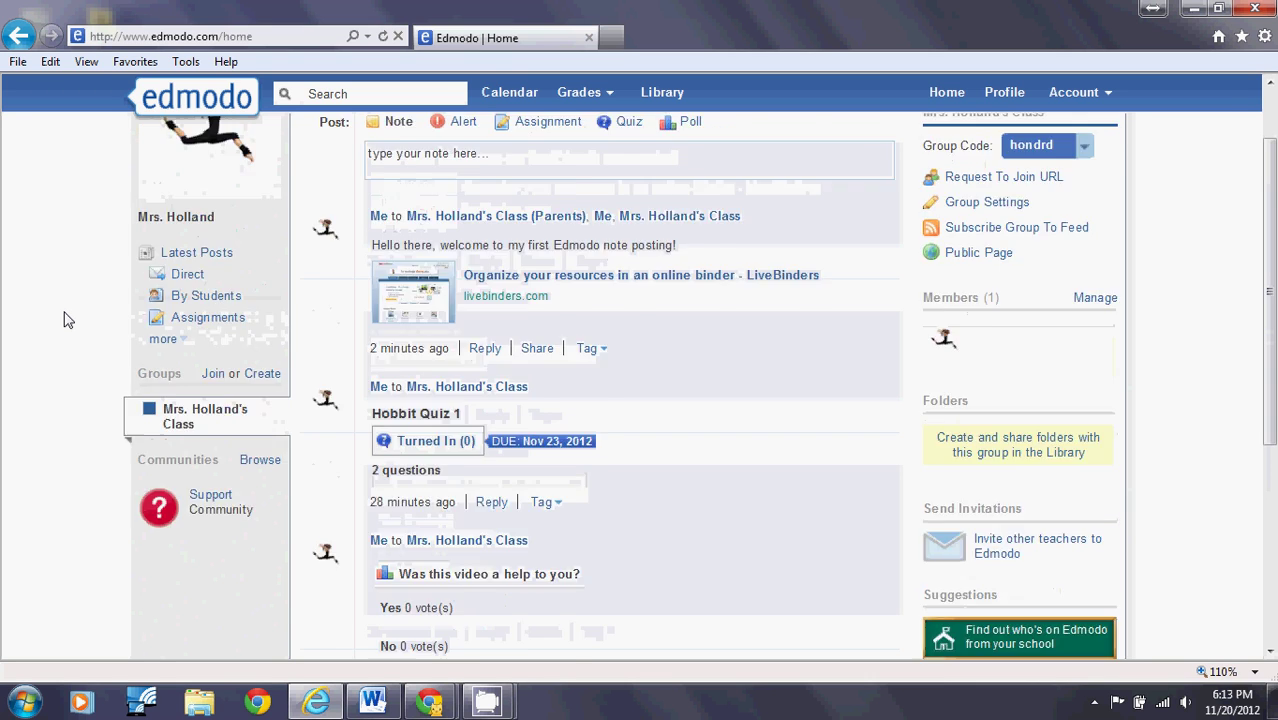
pyautogui.click(180, 341)
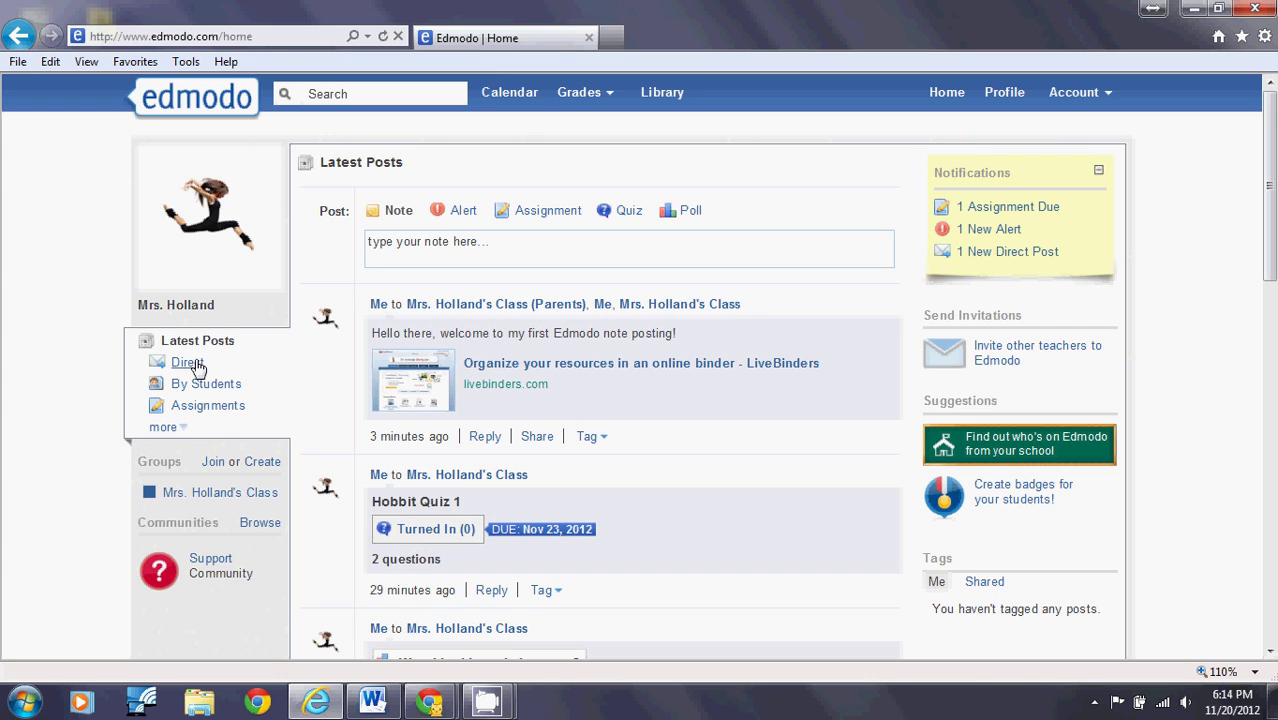
pyautogui.click(205, 343)
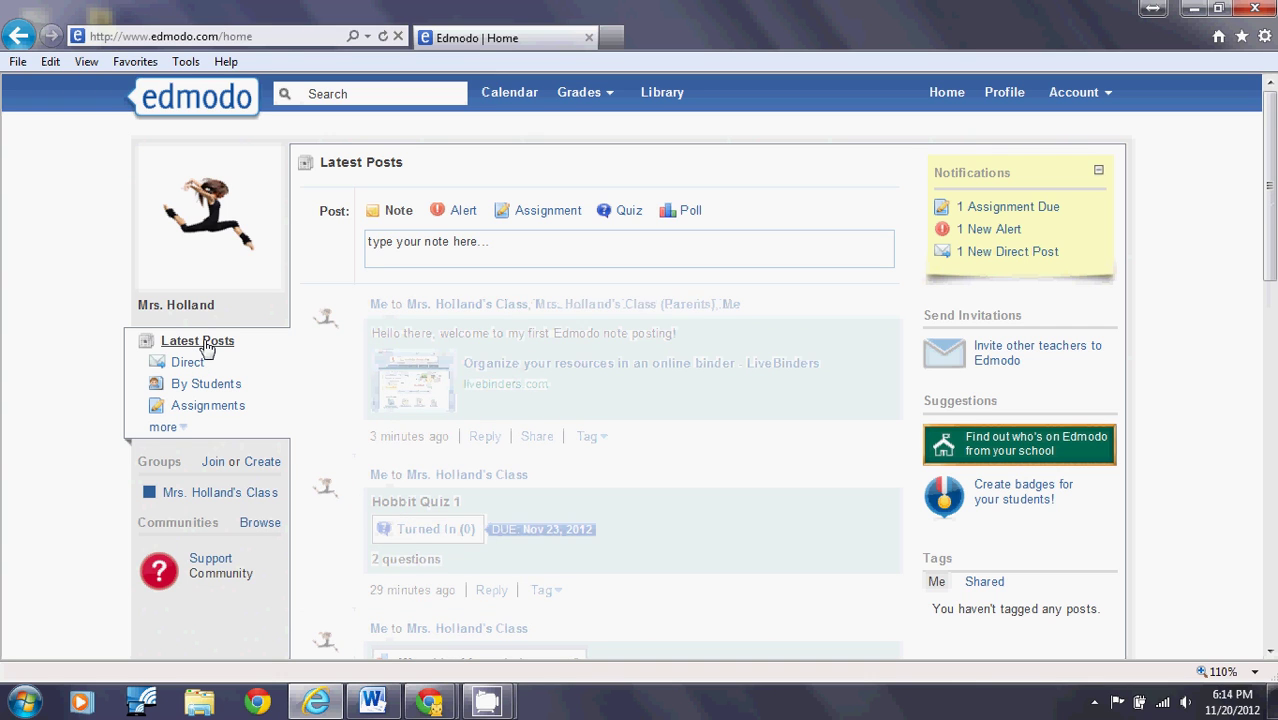
pyautogui.click(207, 385)
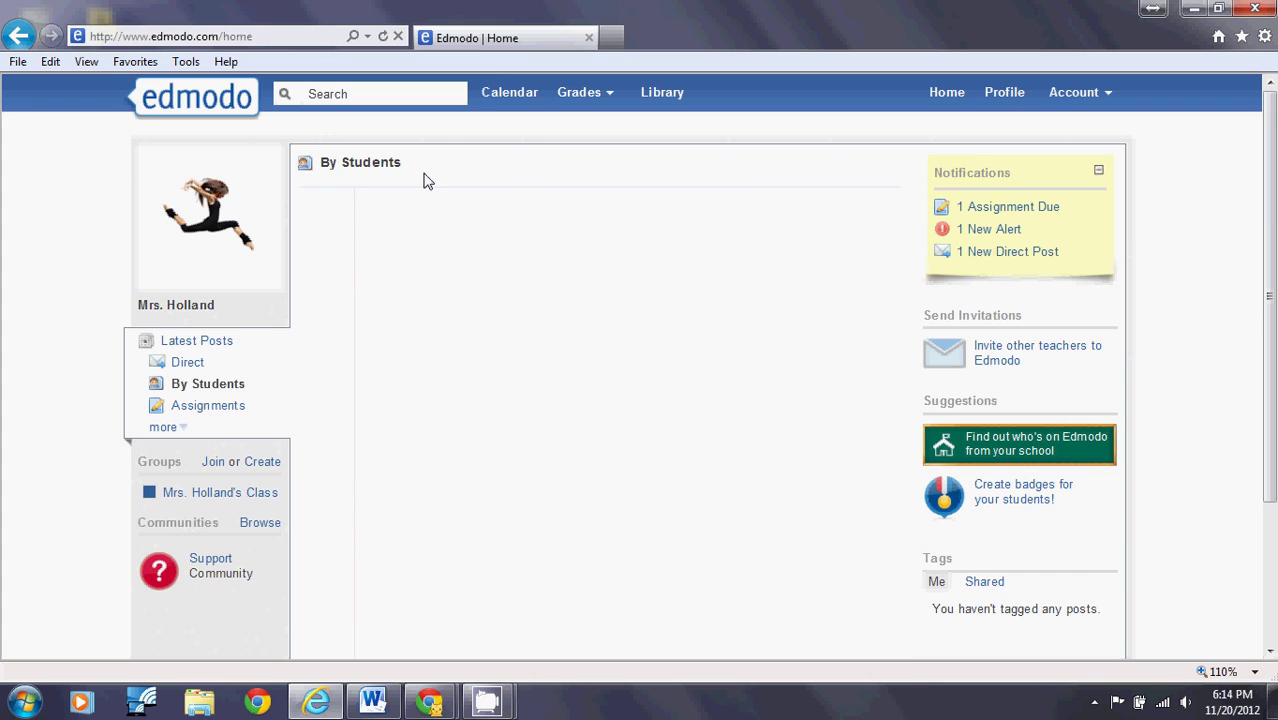
pyautogui.click(946, 93)
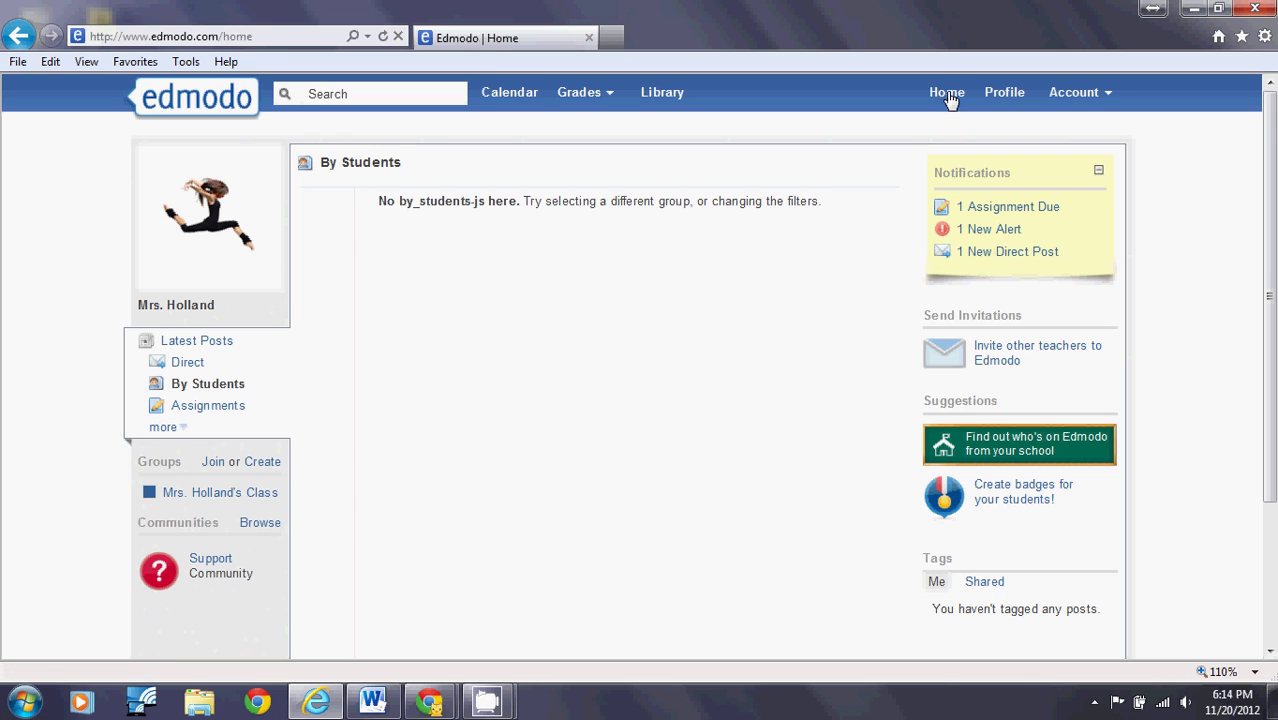
pyautogui.click(948, 94)
pyautogui.click(186, 343)
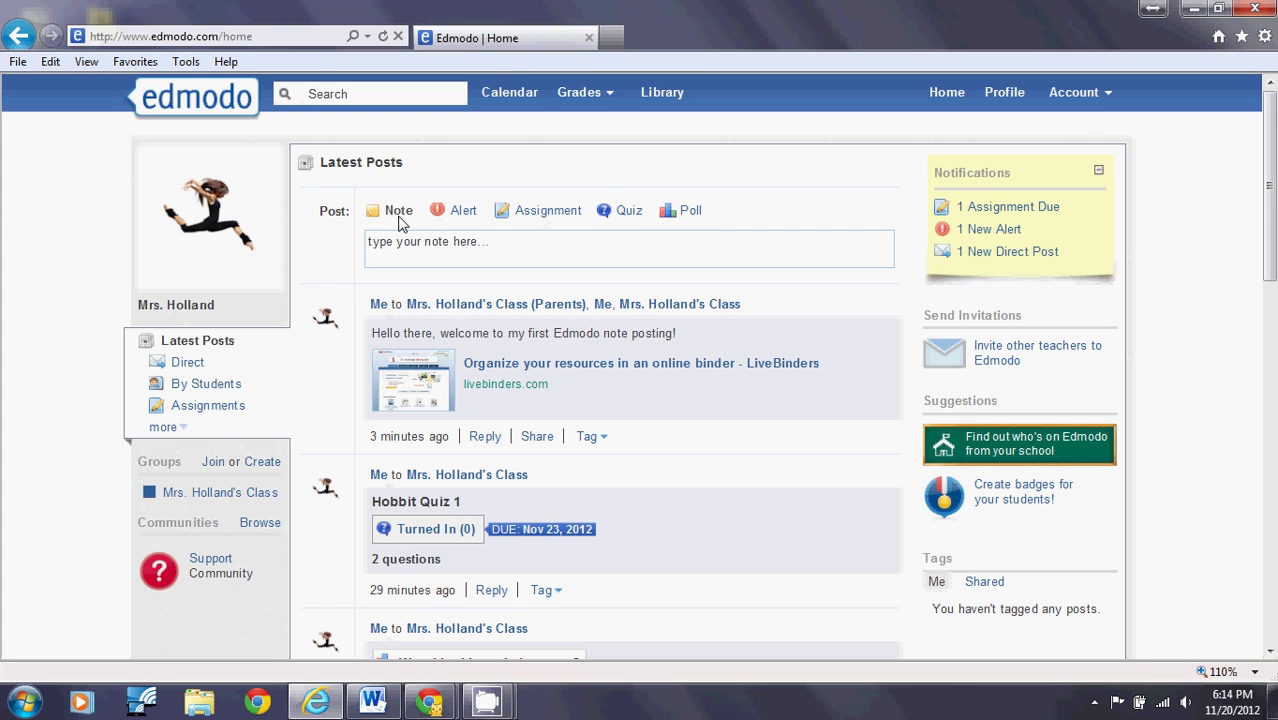
# Step: Compose a poll 'Was this video informative to you?' with answers Yes, No and Maybe
pyautogui.click(463, 212)
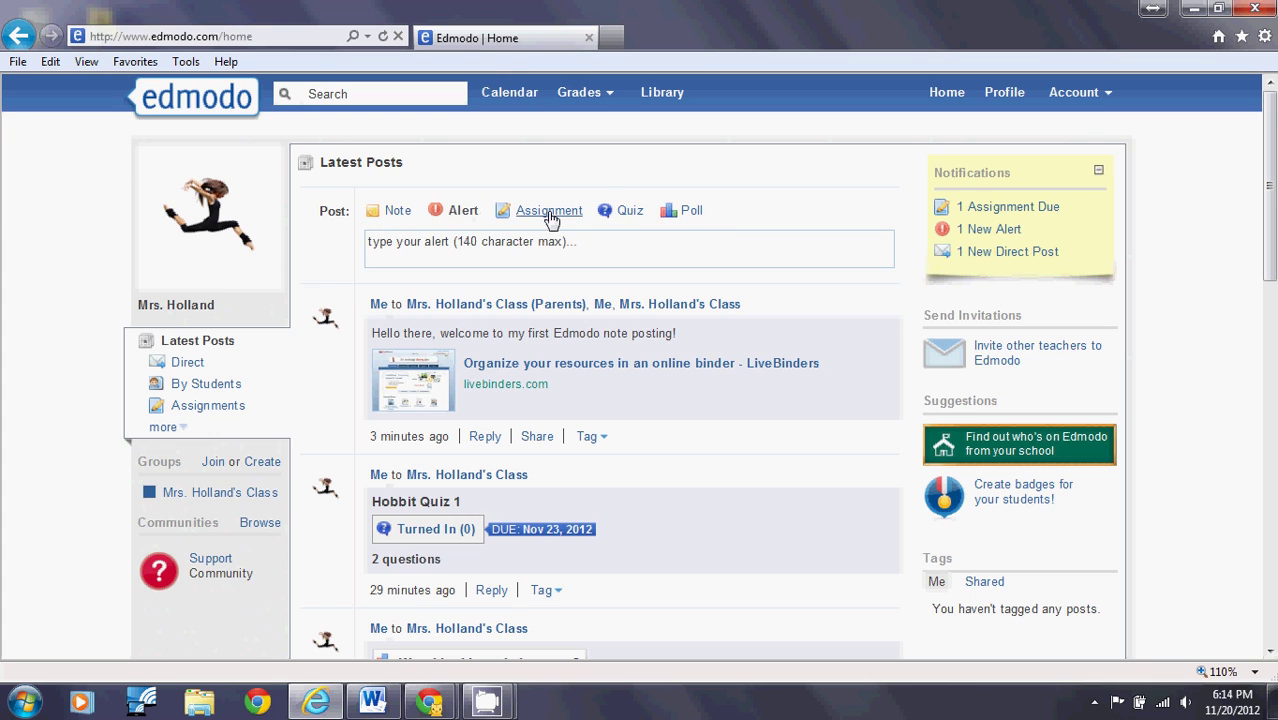
pyautogui.click(550, 212)
pyautogui.click(630, 213)
pyautogui.click(689, 212)
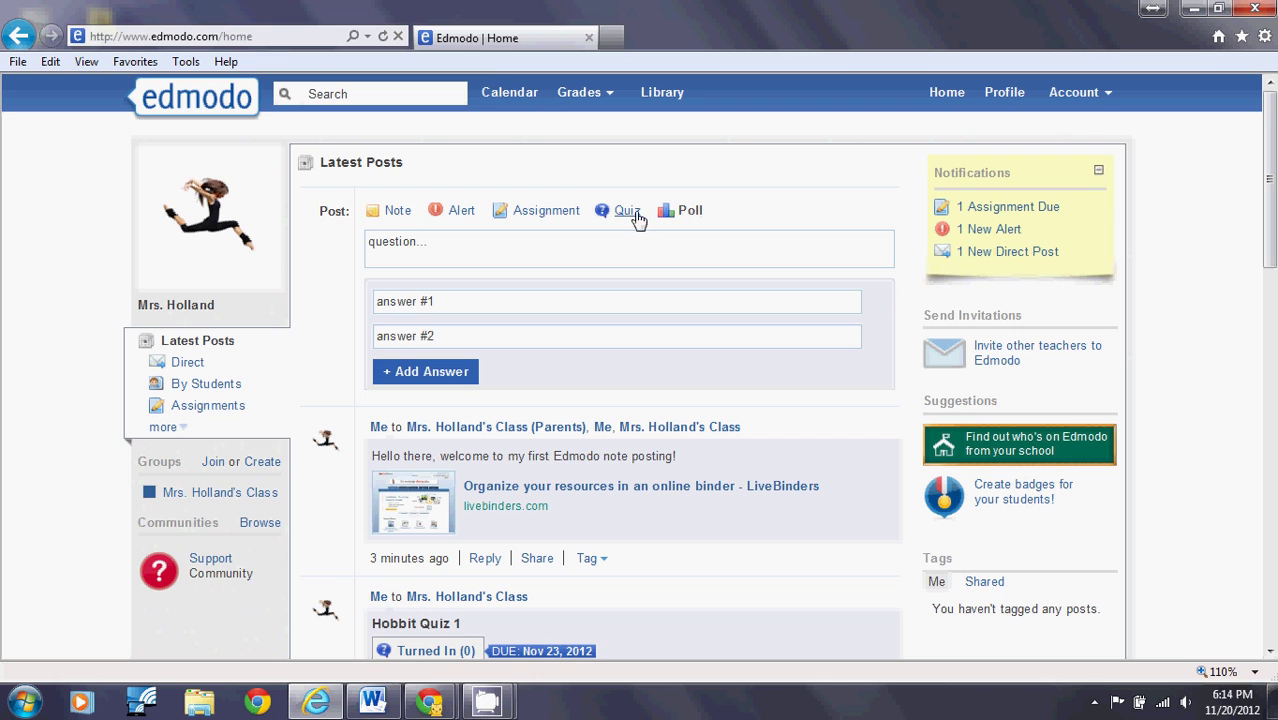
pyautogui.click(704, 242)
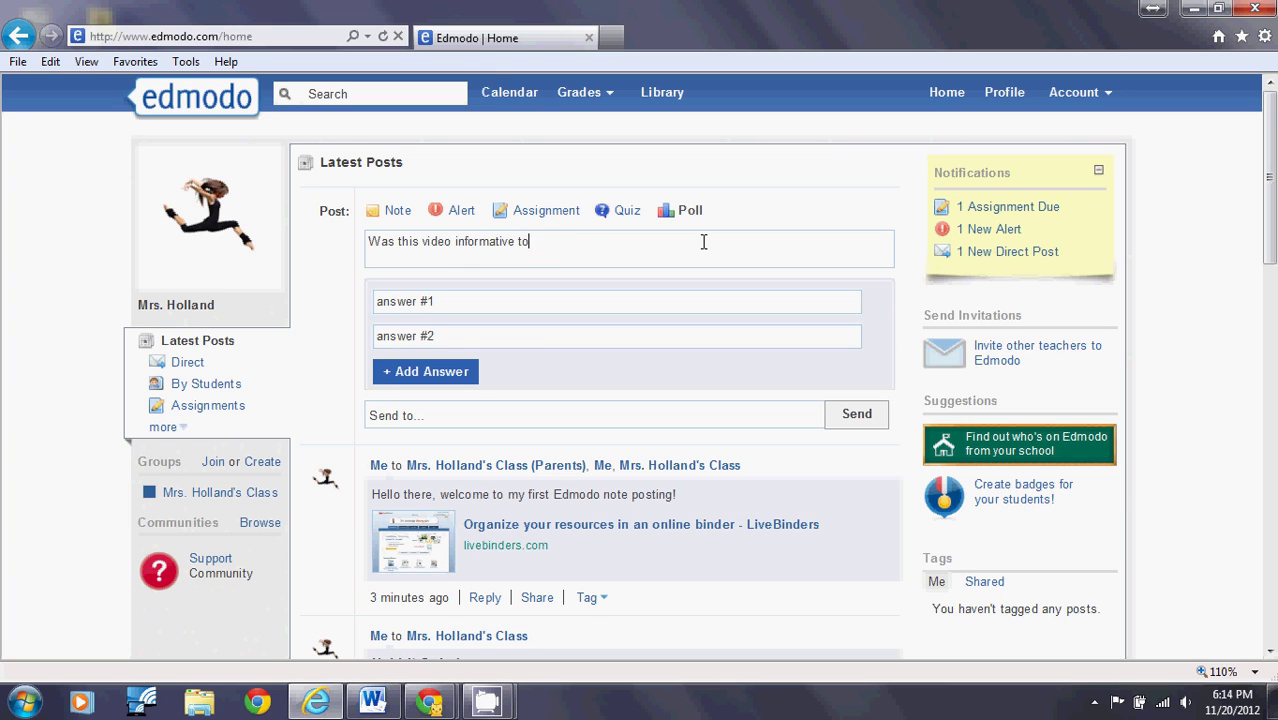
pyautogui.write('you?')
pyautogui.click(614, 298)
pyautogui.press('Tab')
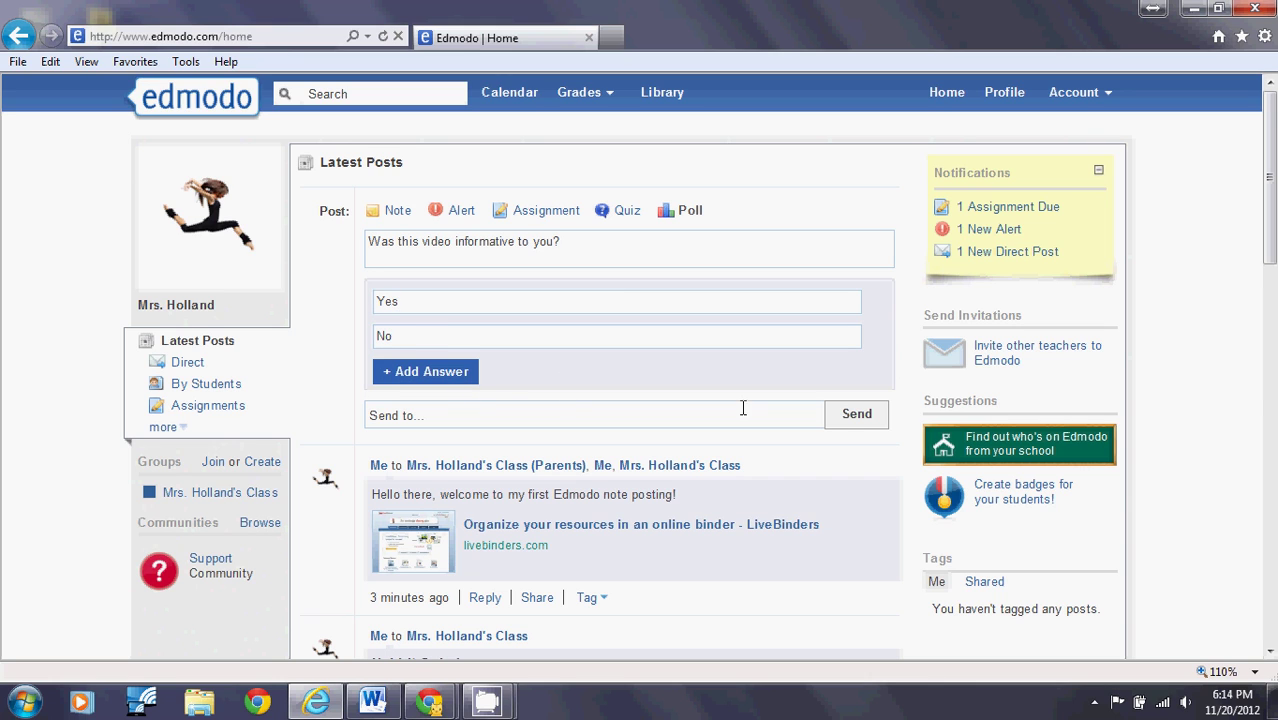
pyautogui.click(450, 372)
pyautogui.click(541, 374)
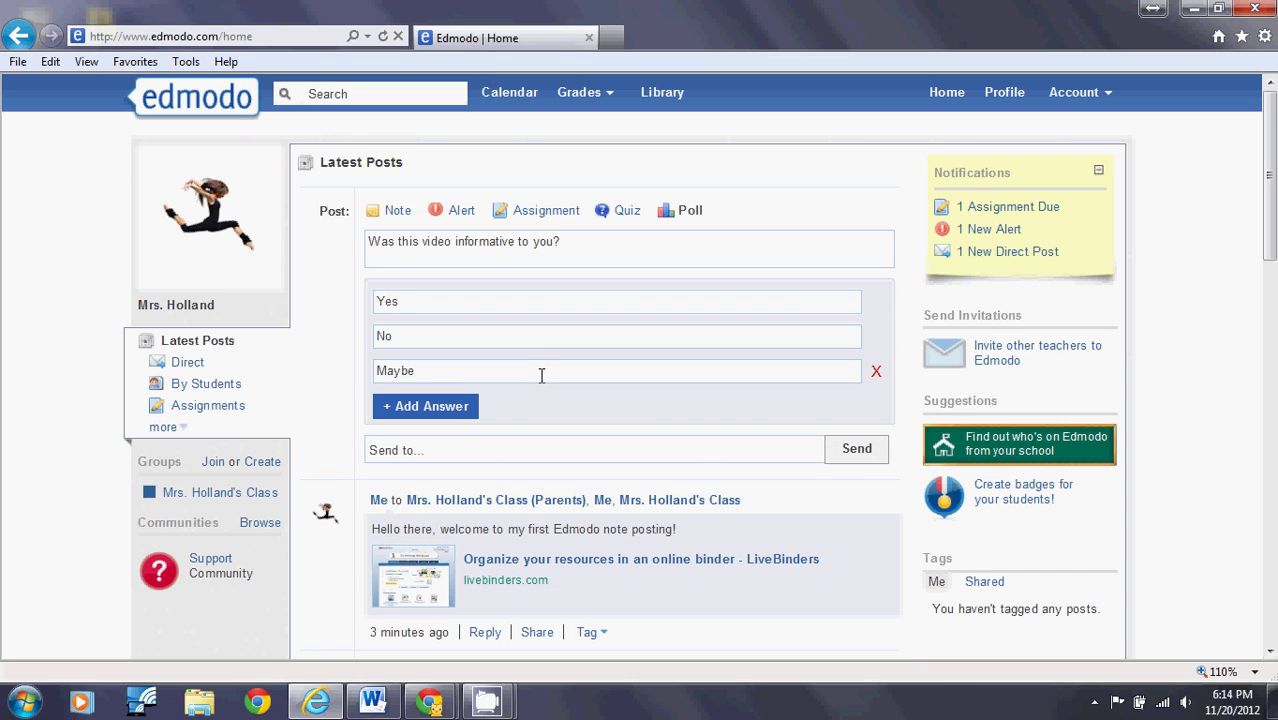
# Step: Address the poll to Mrs. Holland's Class and send it
pyautogui.click(711, 453)
pyautogui.write('mr')
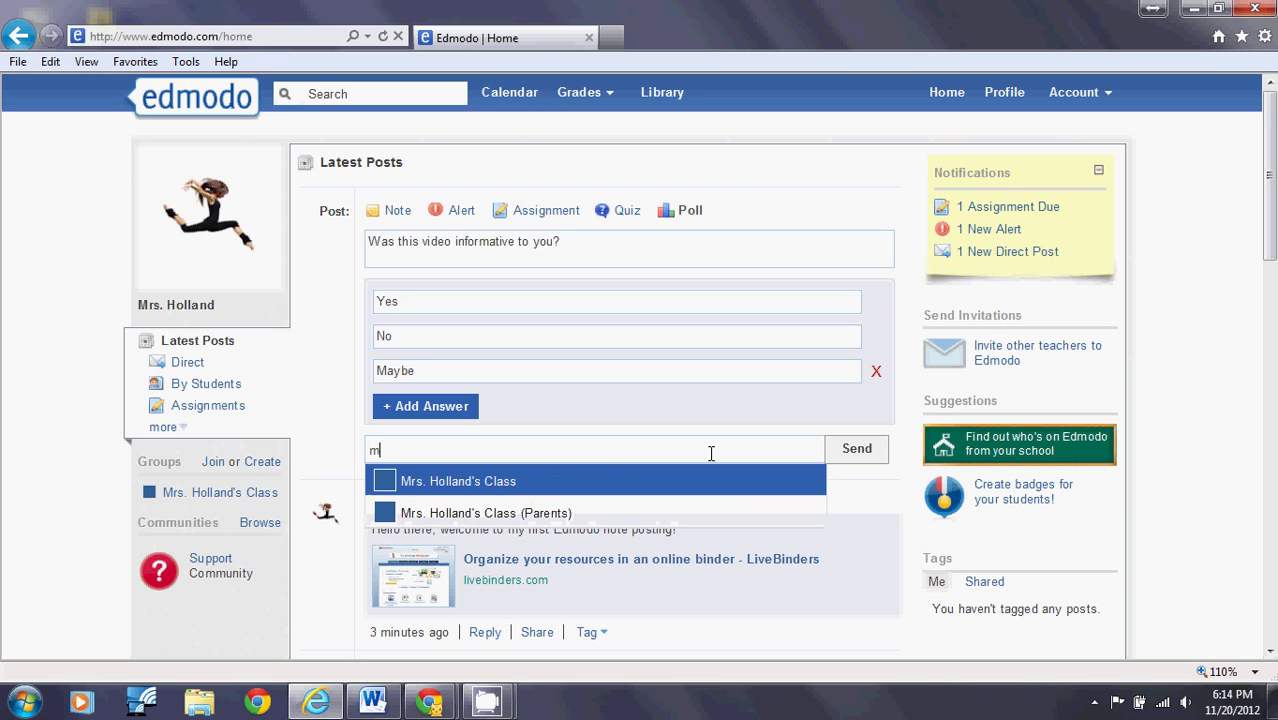
pyautogui.click(476, 484)
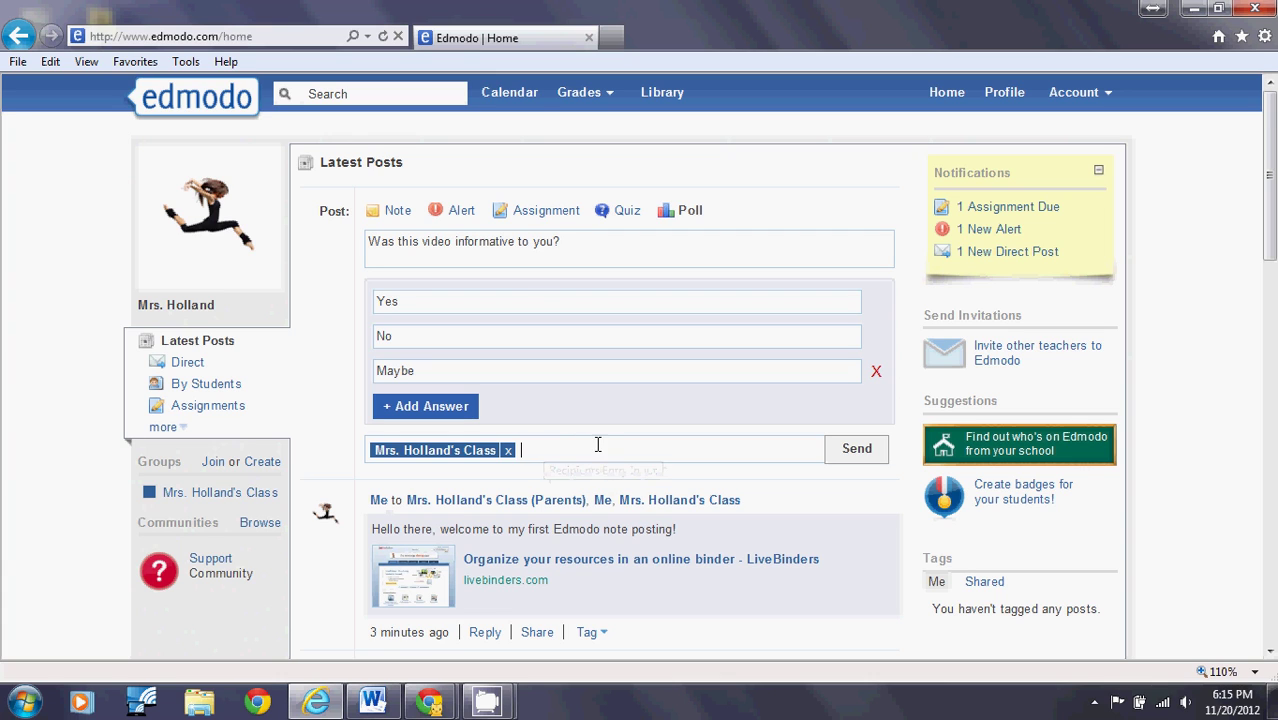
pyautogui.click(510, 451)
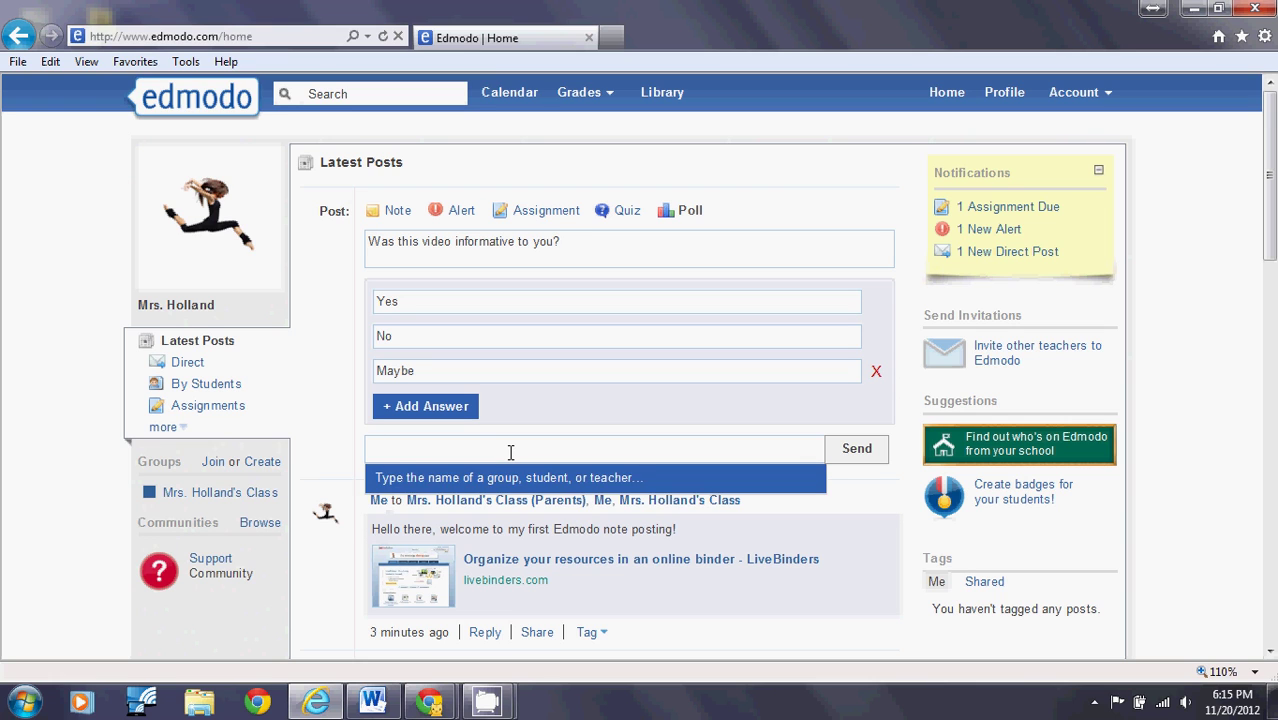
pyautogui.write('mrs')
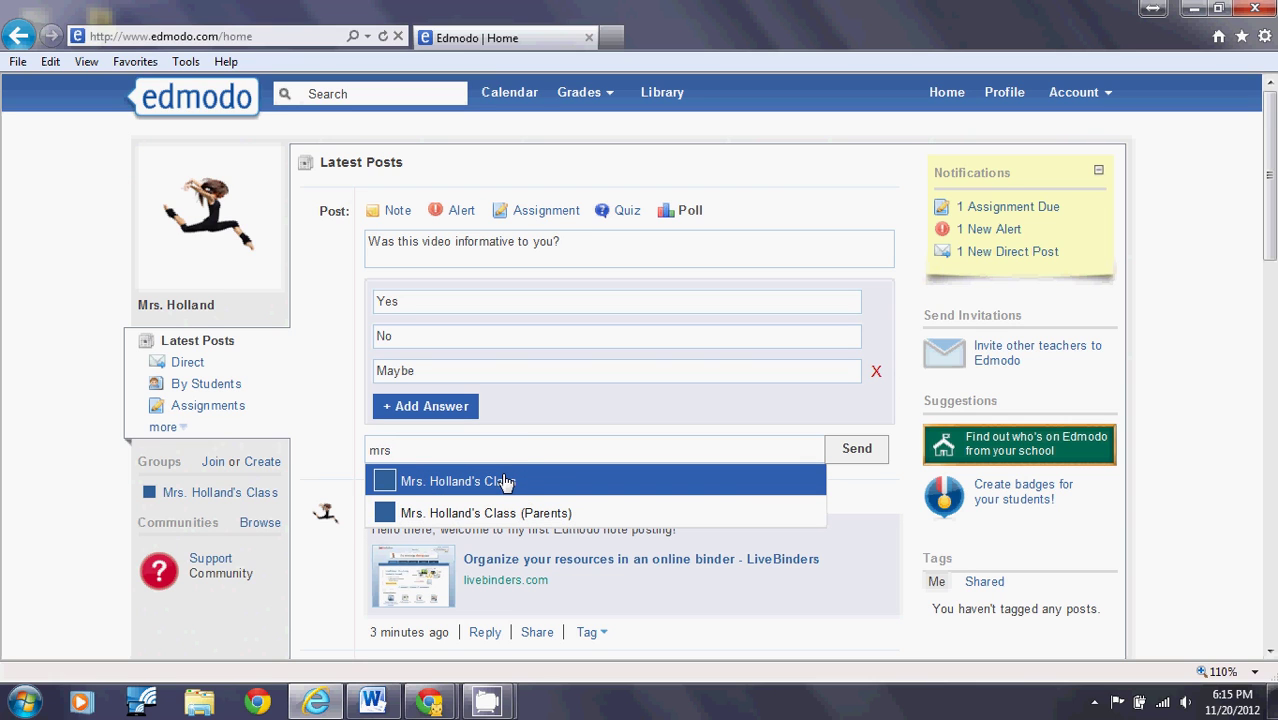
pyautogui.click(503, 481)
pyautogui.click(855, 450)
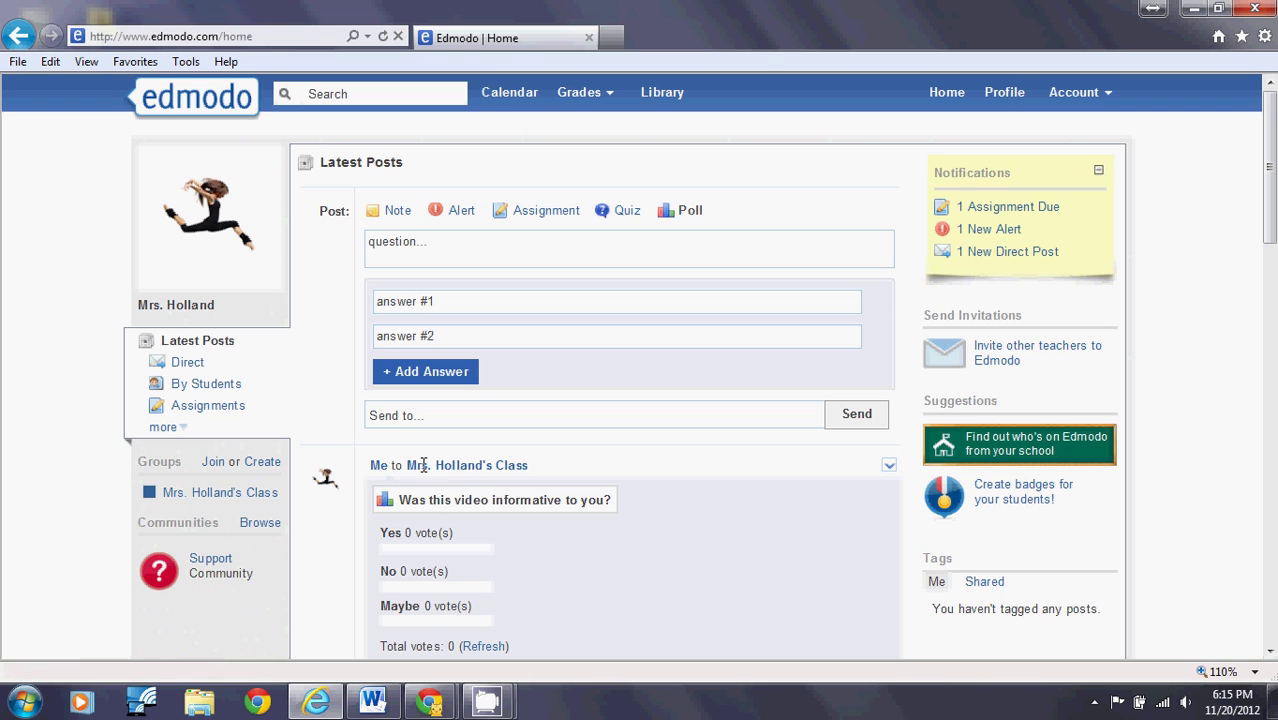
pyautogui.scroll(-3, 560, 470)
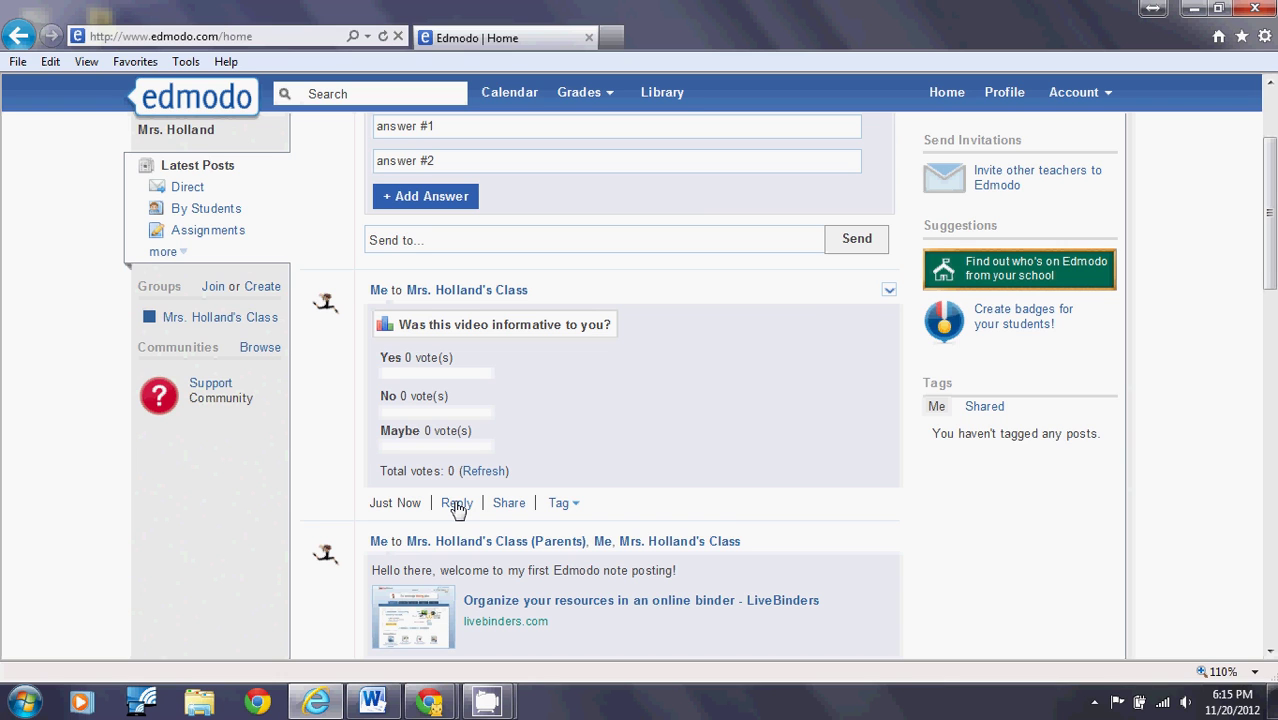
pyautogui.click(509, 503)
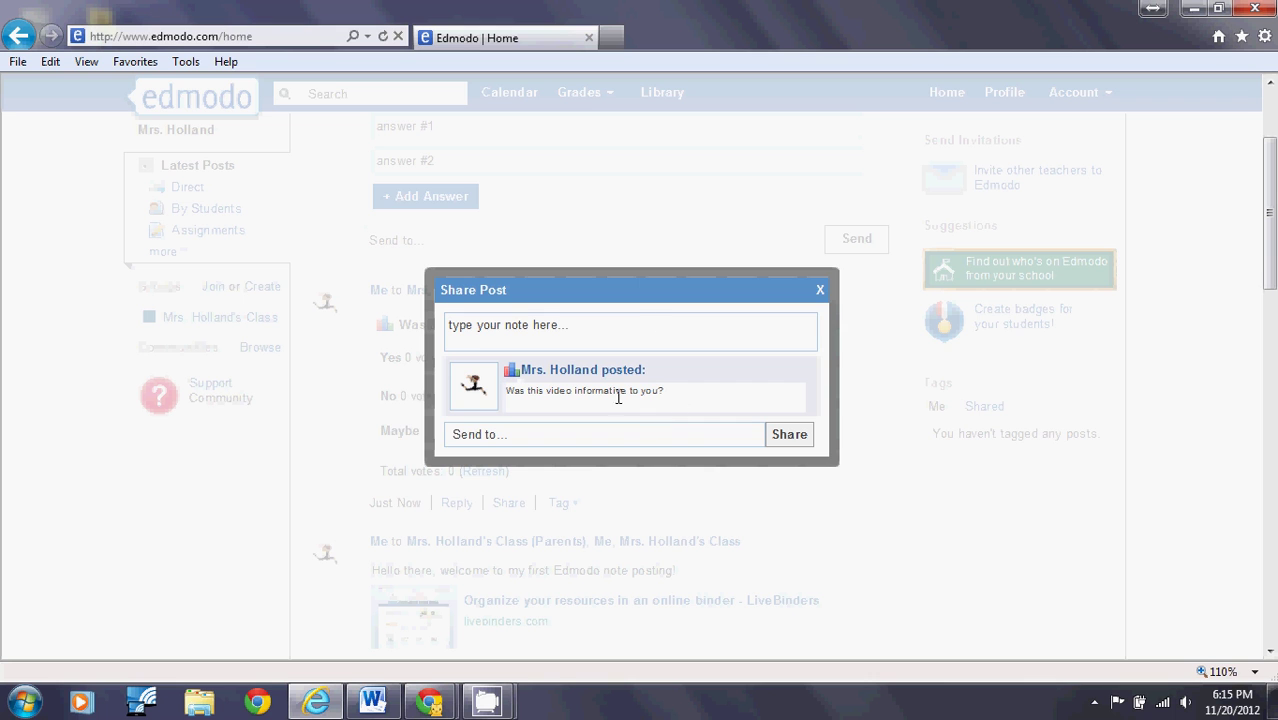
pyautogui.click(820, 290)
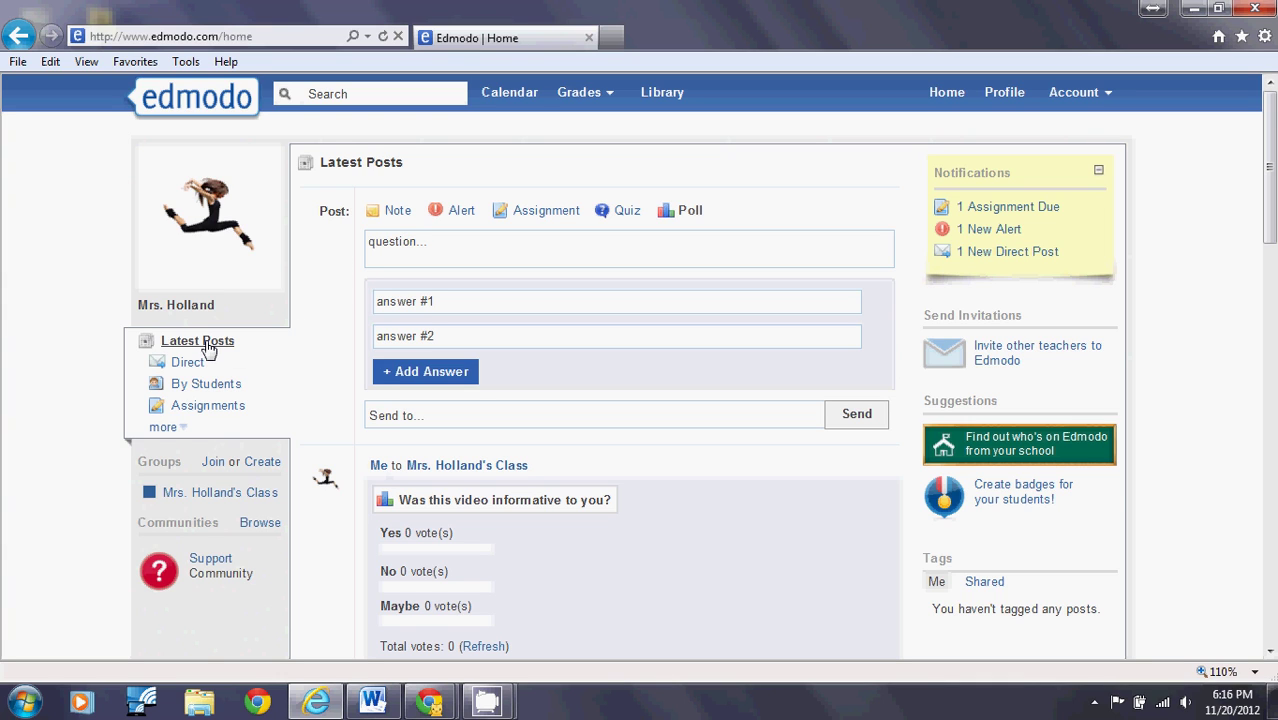
# Step: Open the Library, check its Google Docs section, then return to the two-item listing
pyautogui.click(654, 95)
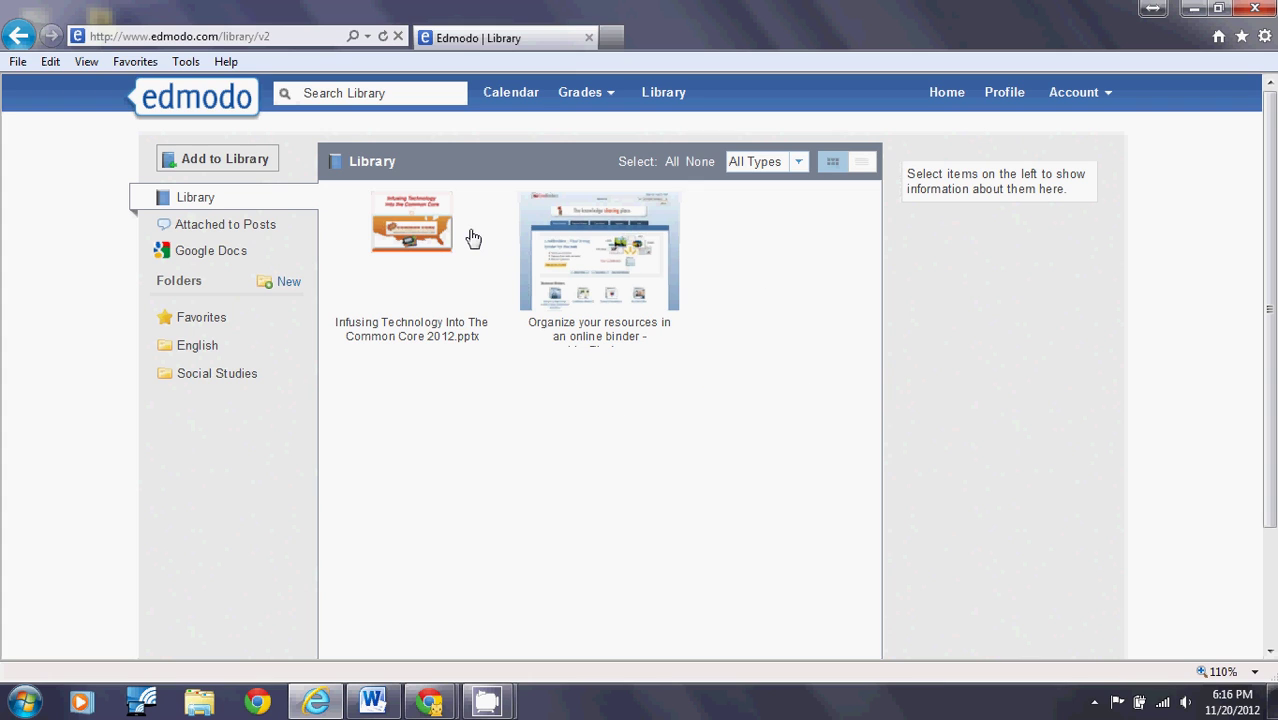
pyautogui.click(205, 251)
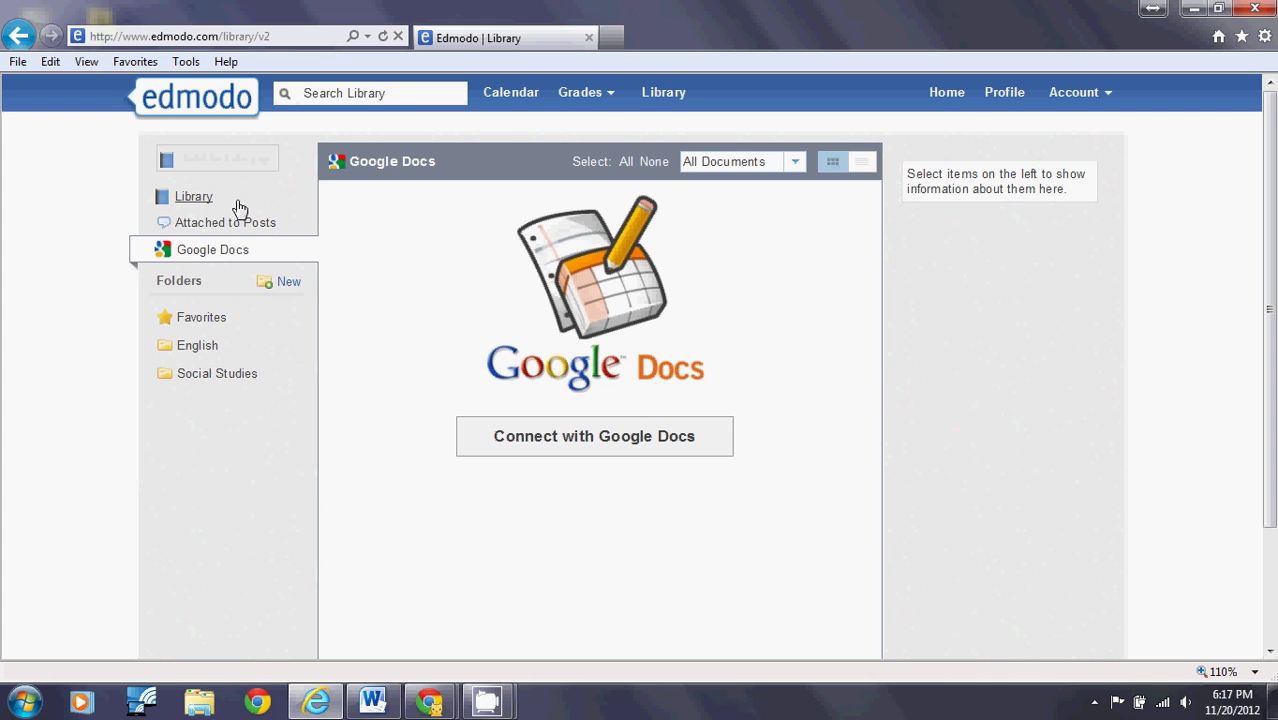
pyautogui.click(198, 198)
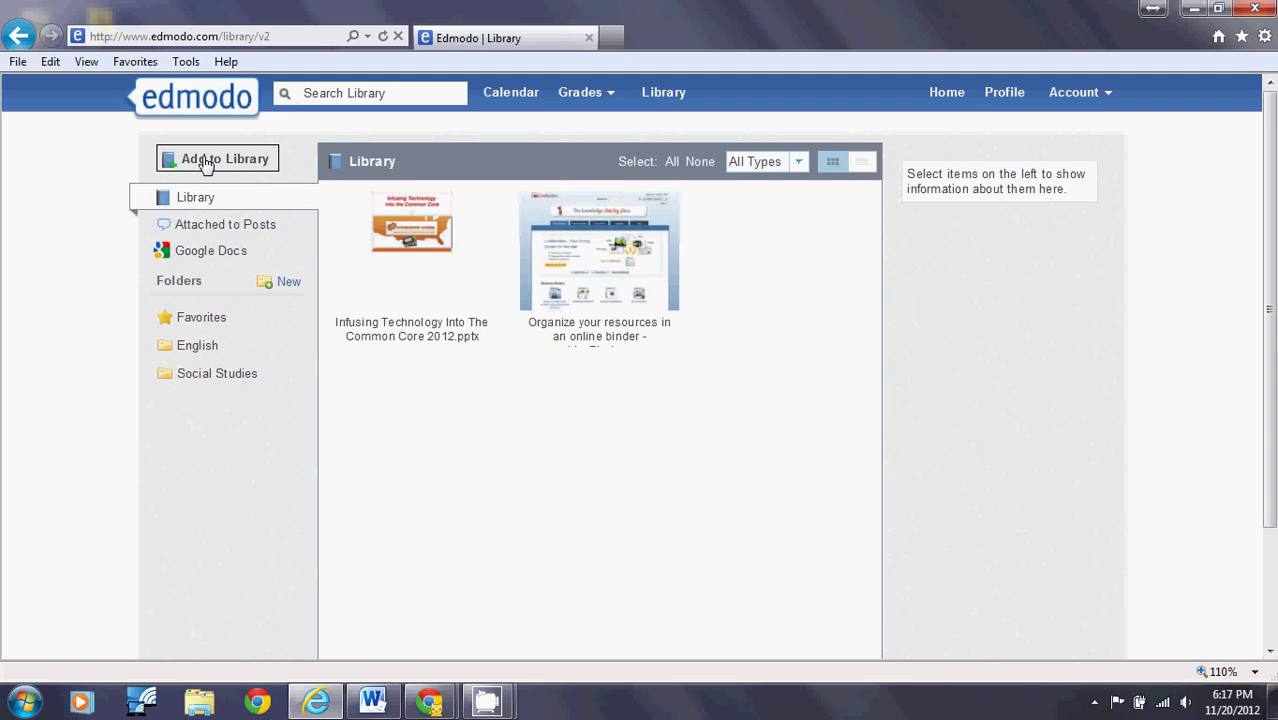
# Step: Upload 4mingshashan1920x1200.jpg from Pictures to the Library, then reopen Add to Library
pyautogui.click(204, 162)
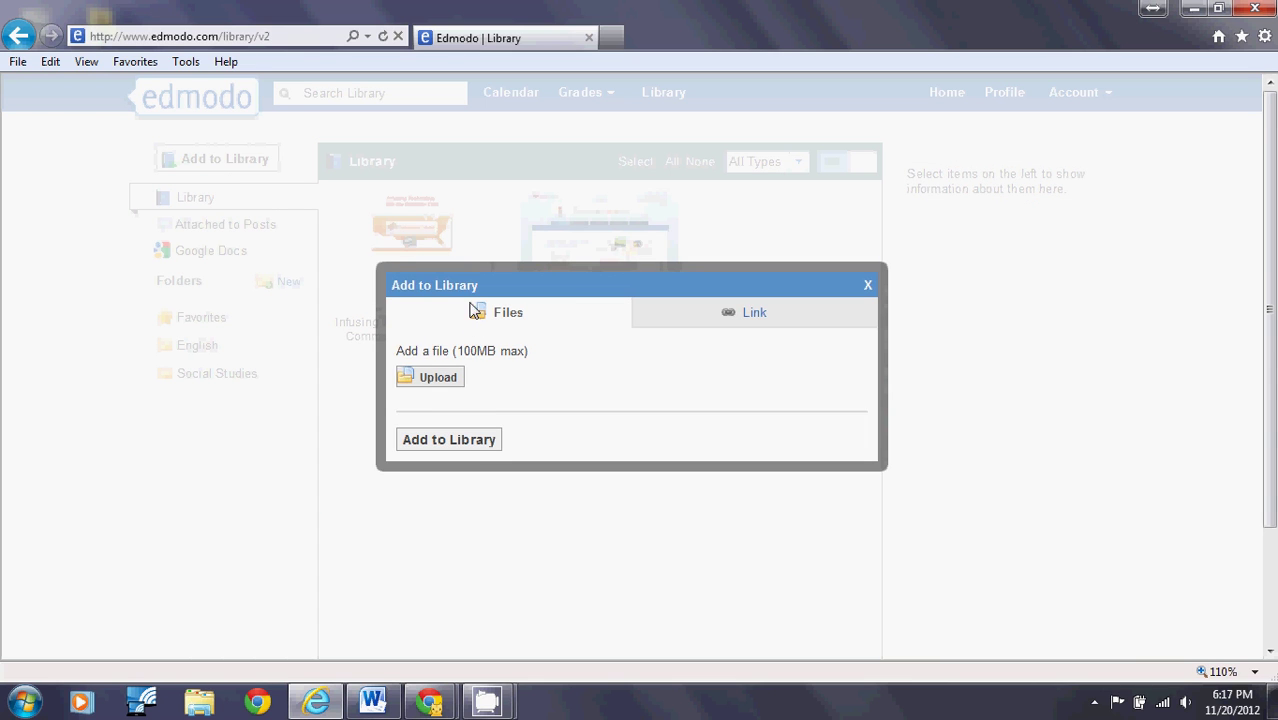
pyautogui.click(440, 378)
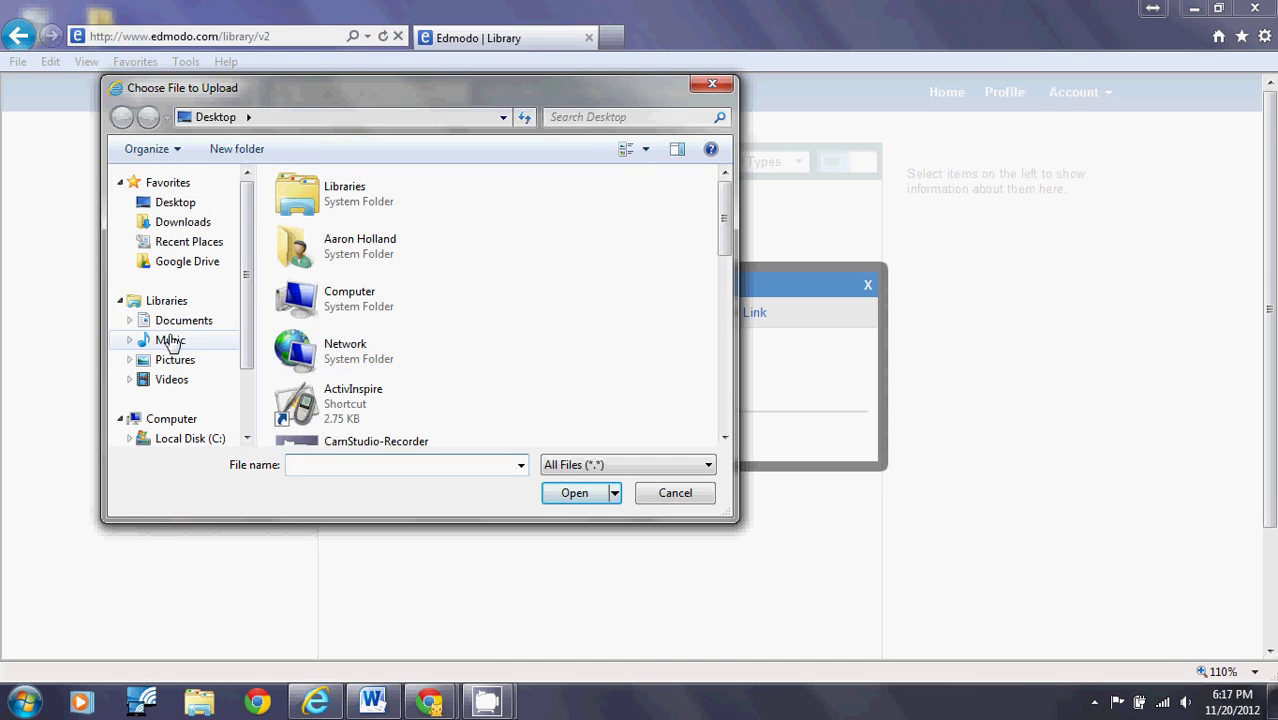
pyautogui.click(173, 361)
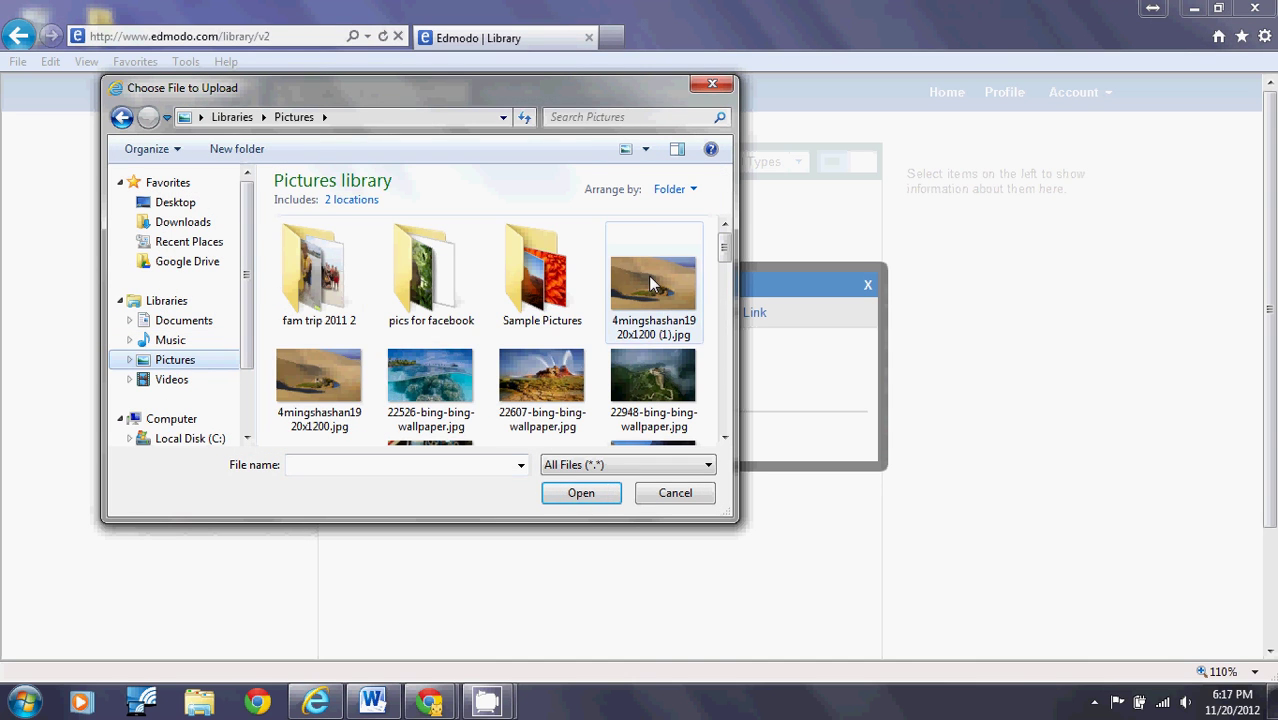
pyautogui.doubleClick(289, 372)
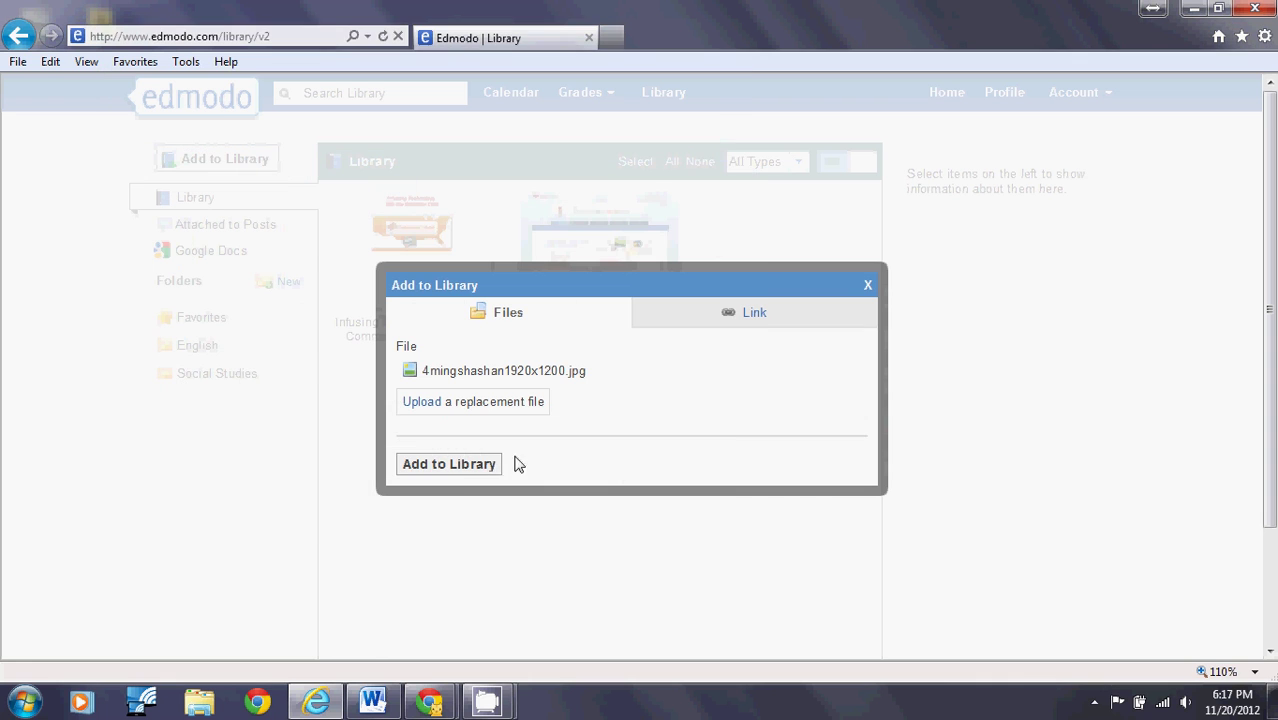
pyautogui.click(474, 473)
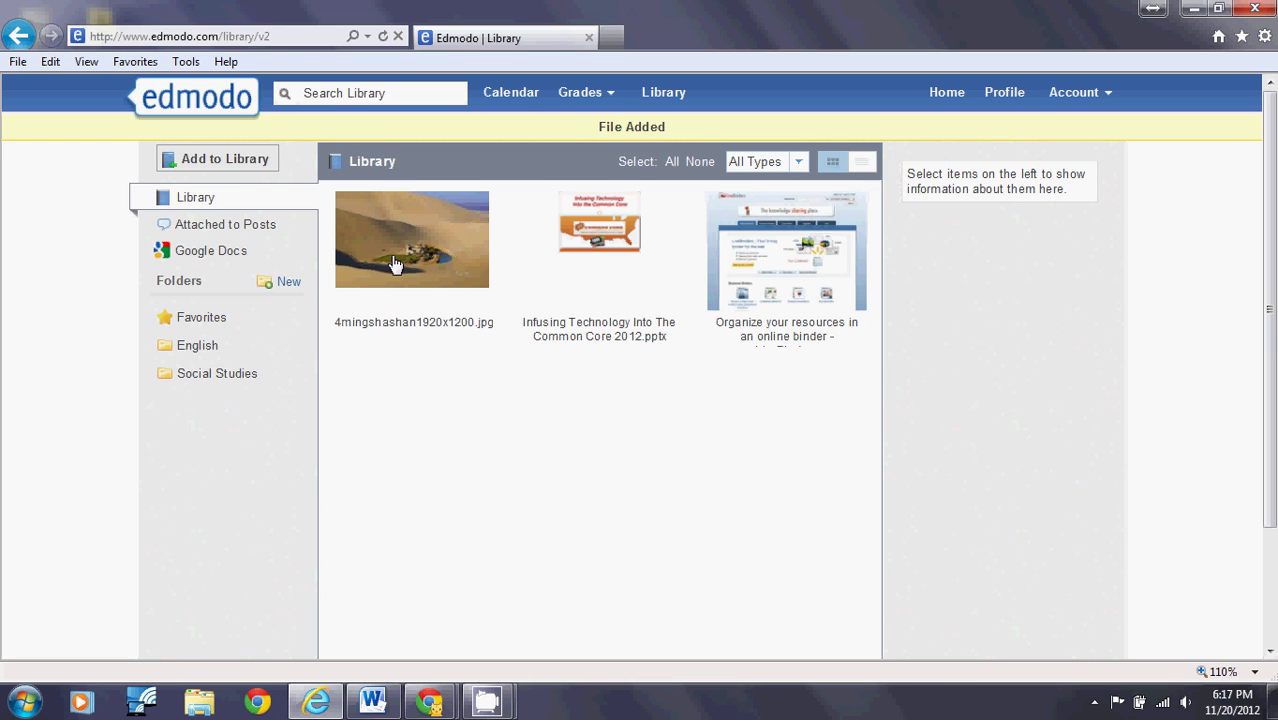
pyautogui.click(237, 160)
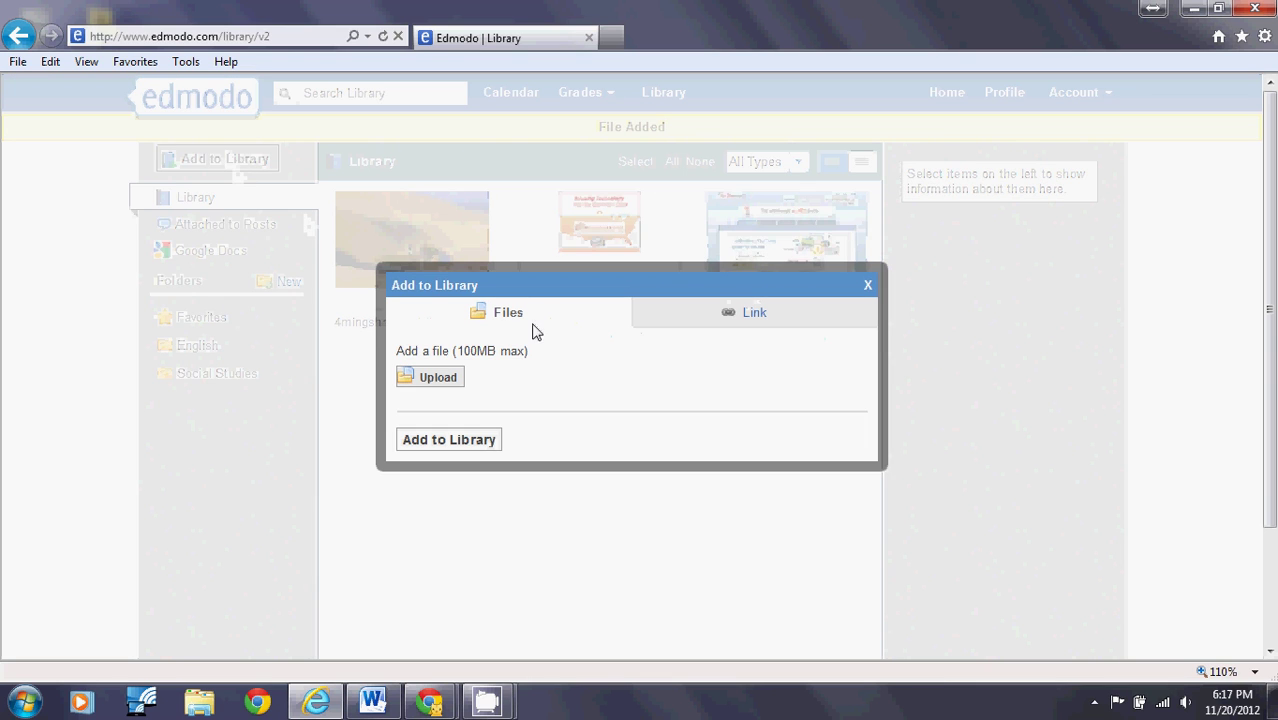
pyautogui.click(724, 317)
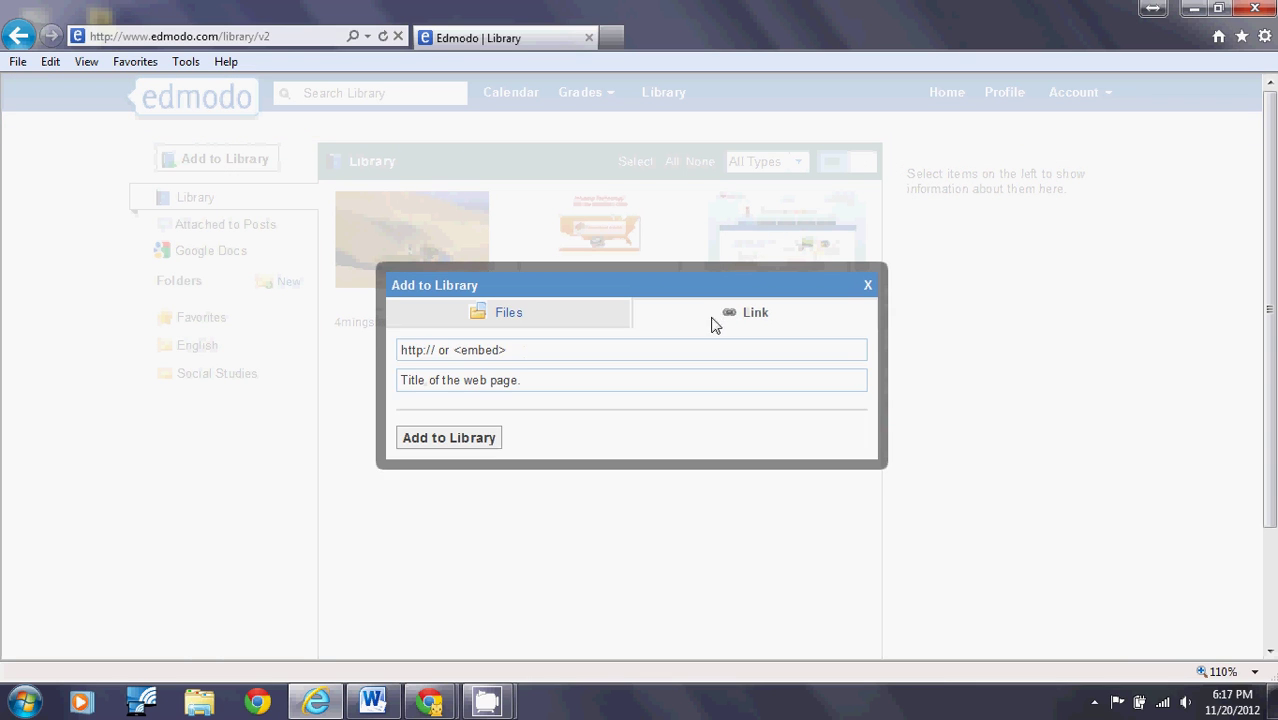
pyautogui.click(572, 350)
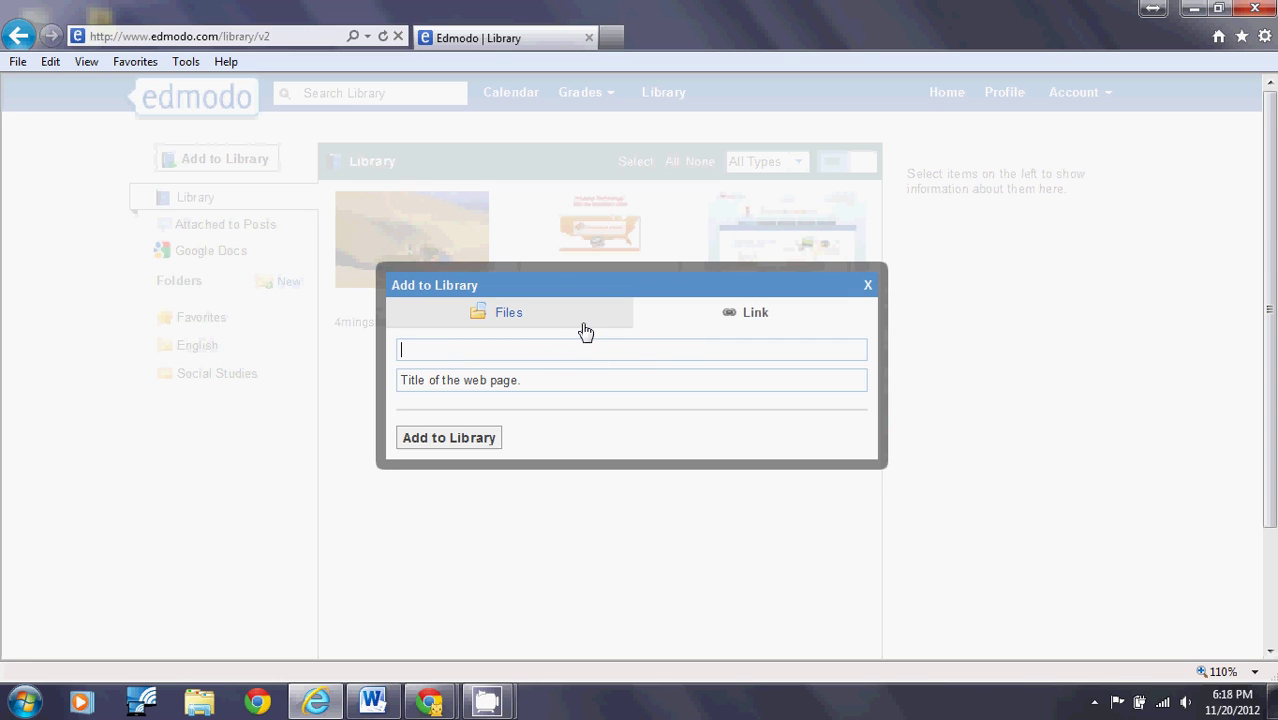
pyautogui.write('www.aol.com')
pyautogui.click(539, 380)
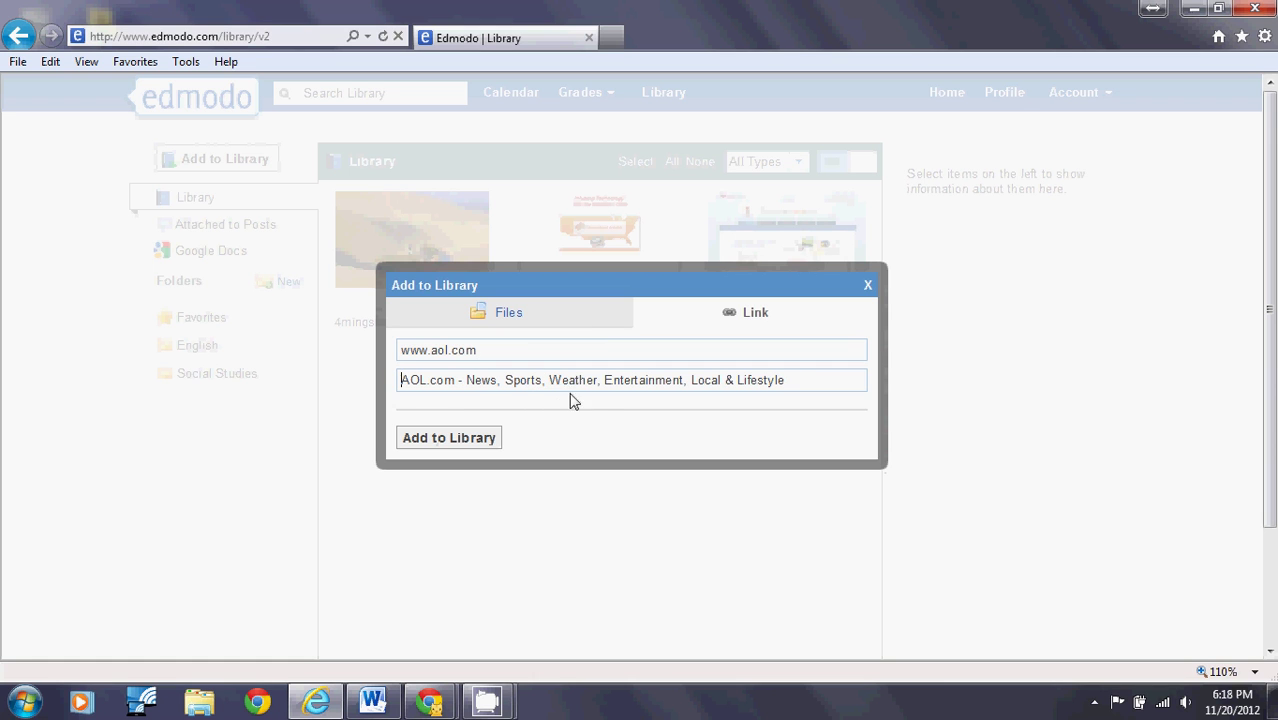
pyautogui.click(461, 439)
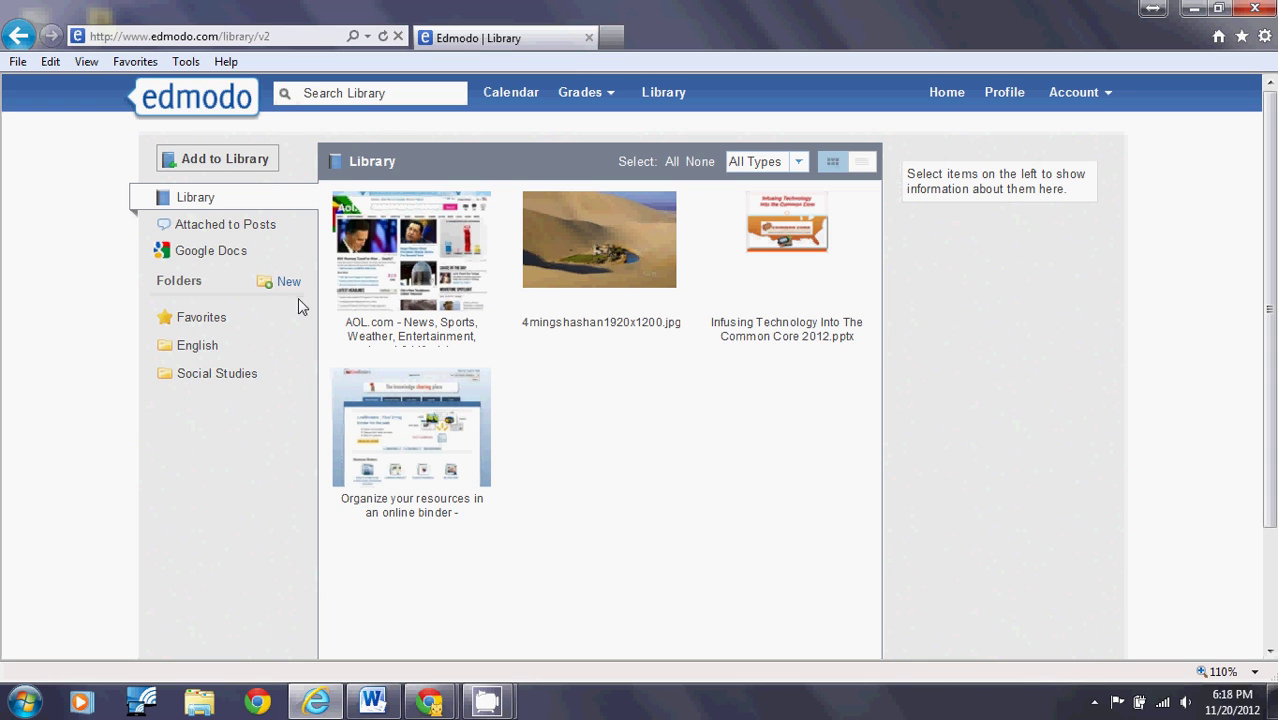
# Step: View post attachments filtered to Mrs. Holland's Class, then to all groups
pyautogui.click(233, 227)
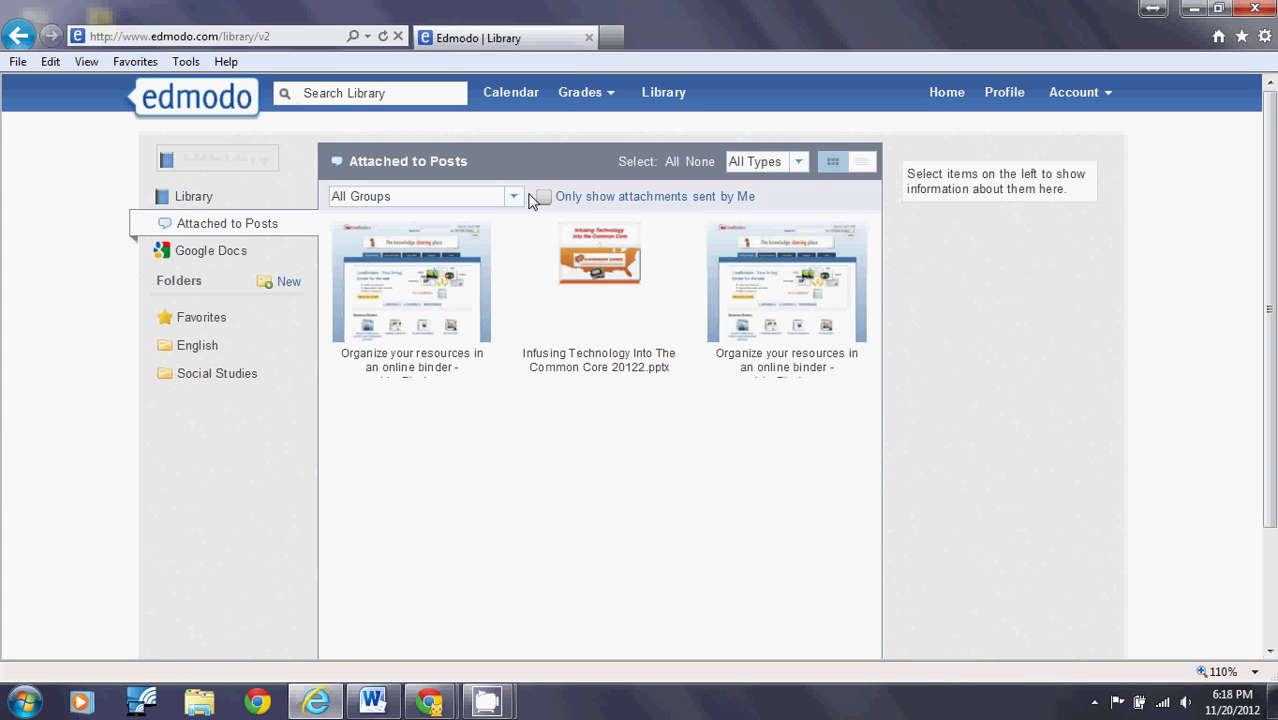
pyautogui.click(518, 198)
pyautogui.click(445, 238)
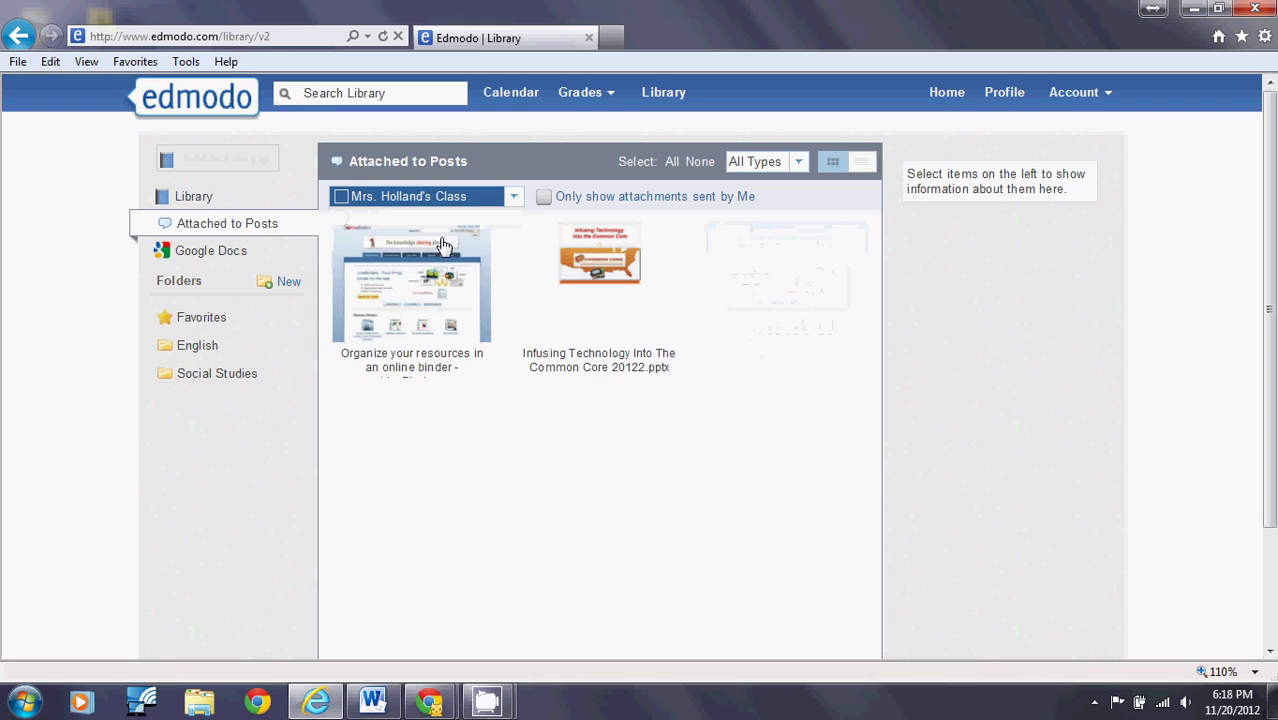
pyautogui.click(513, 198)
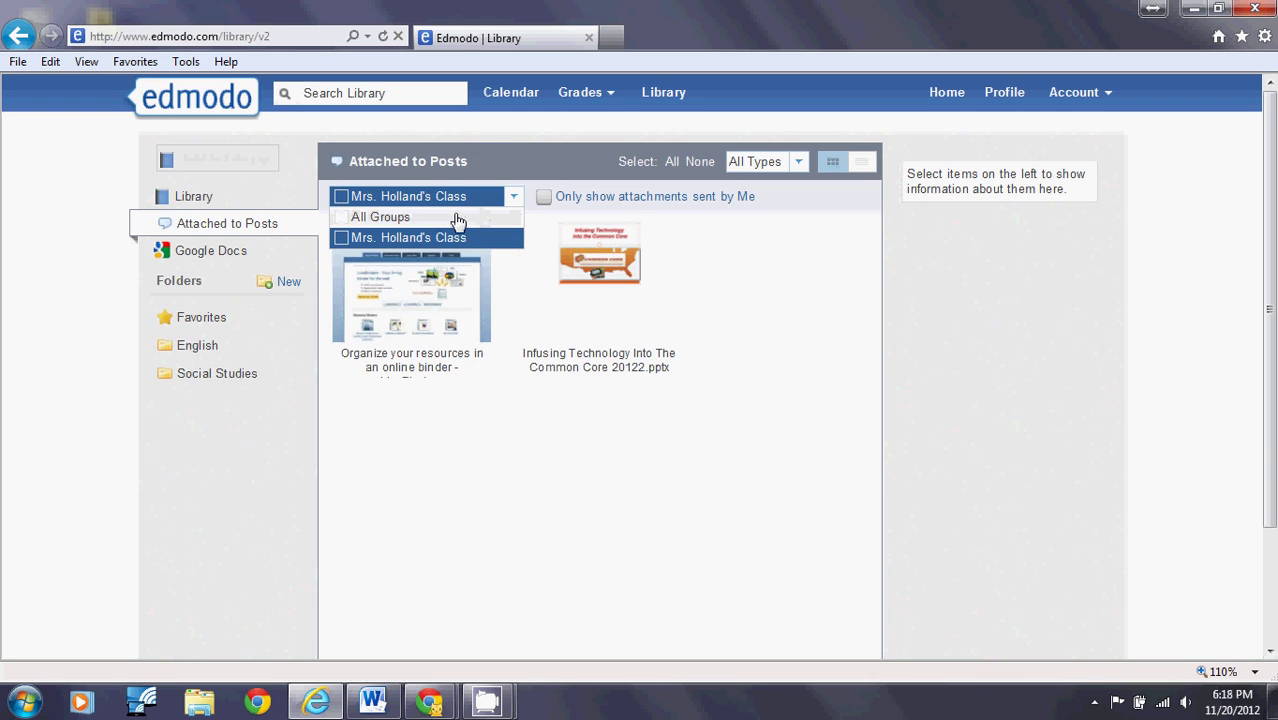
pyautogui.click(457, 218)
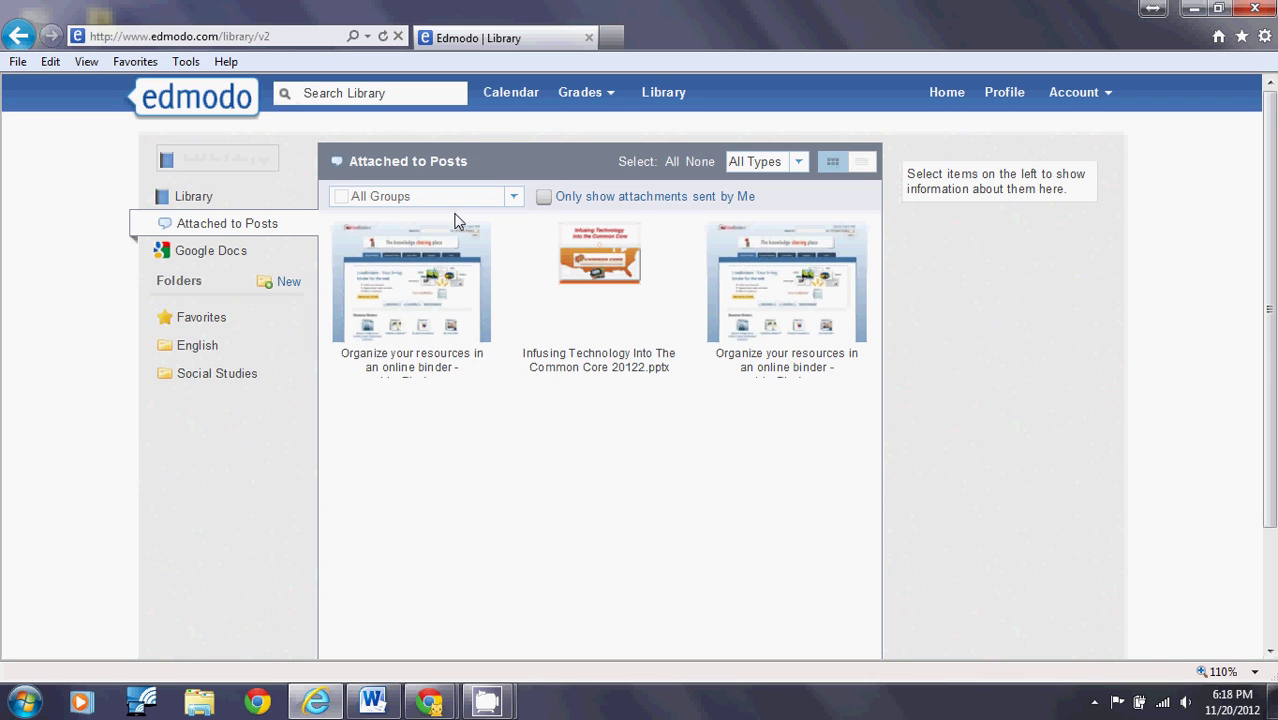
# Step: Open the Library's empty Favorites folder
pyautogui.click(513, 199)
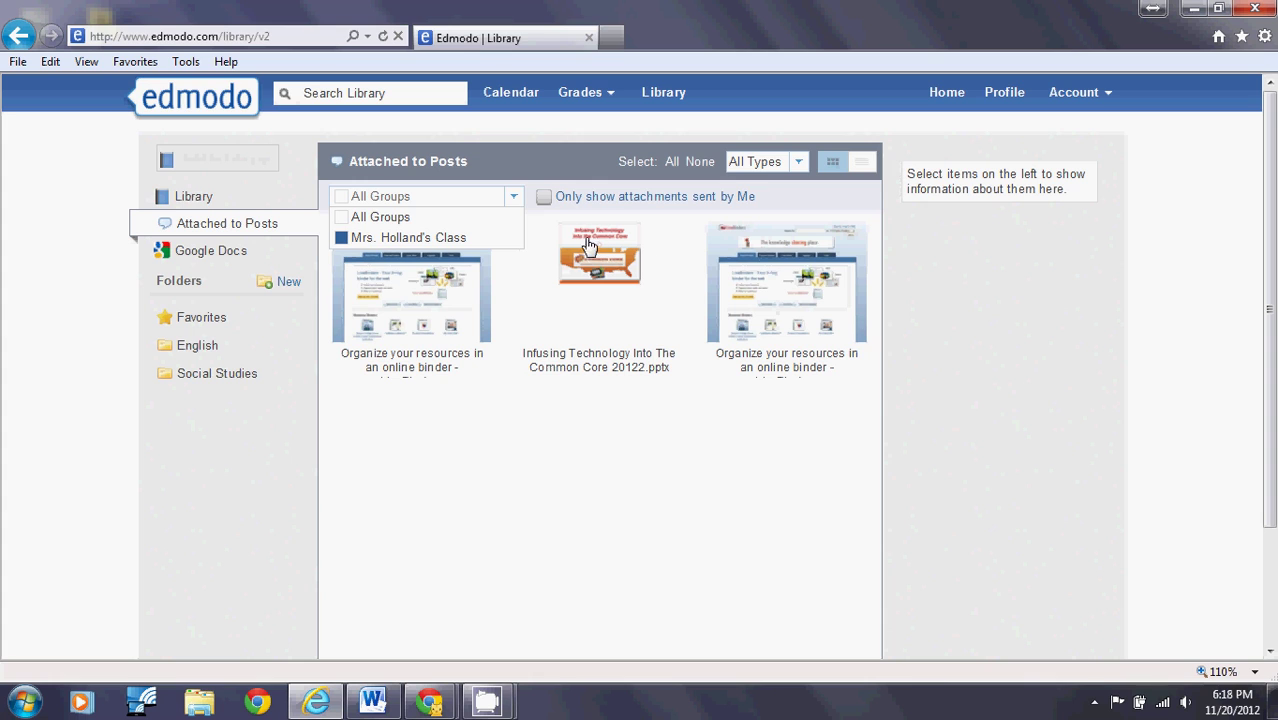
pyautogui.click(514, 200)
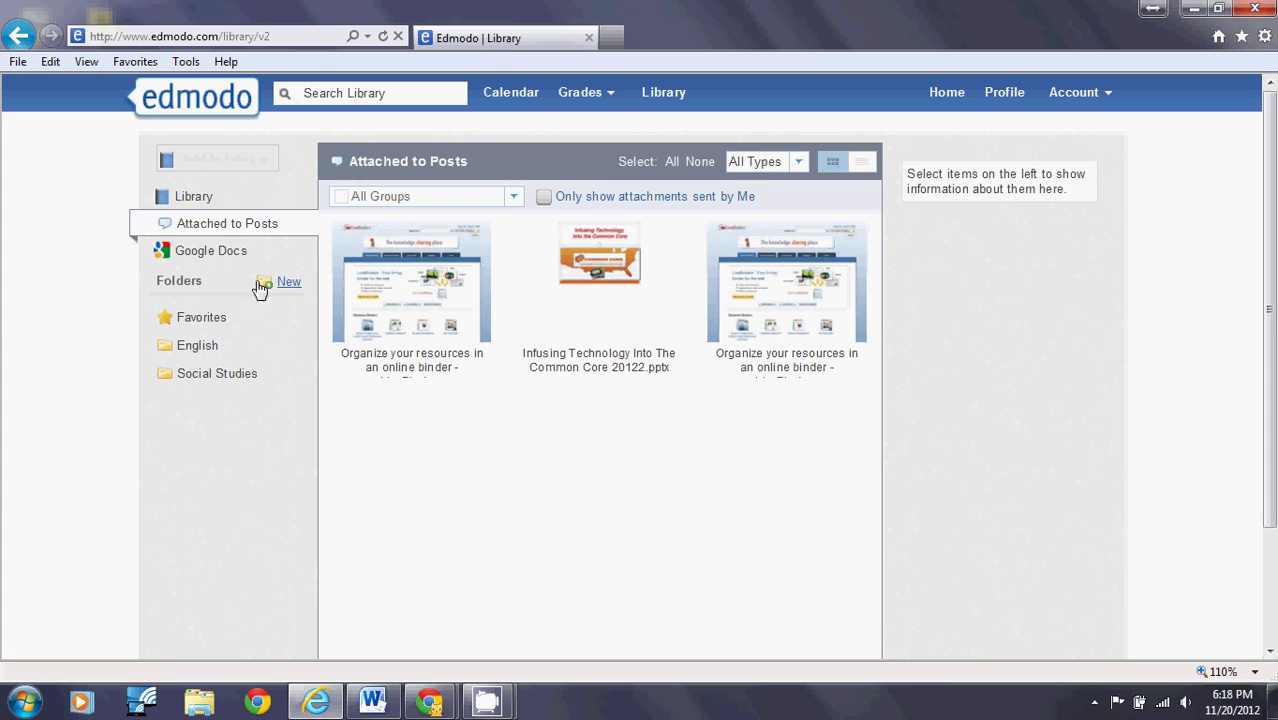
pyautogui.click(214, 322)
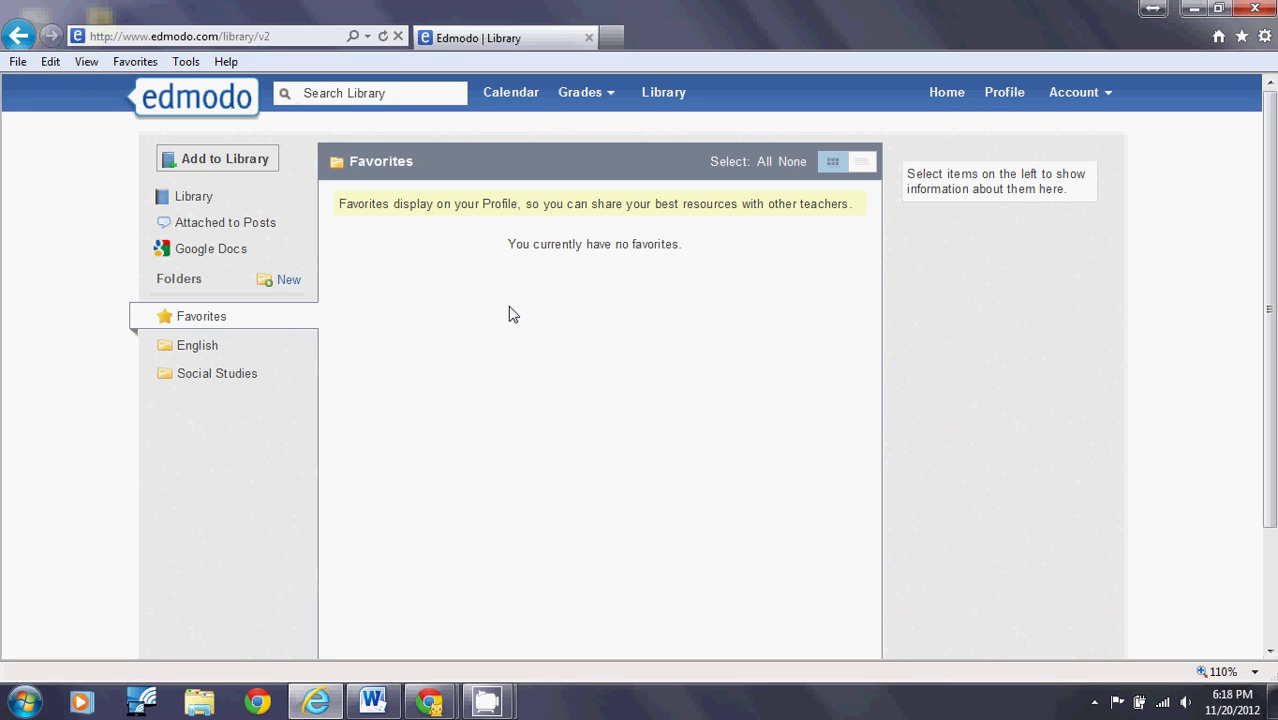
pyautogui.click(206, 163)
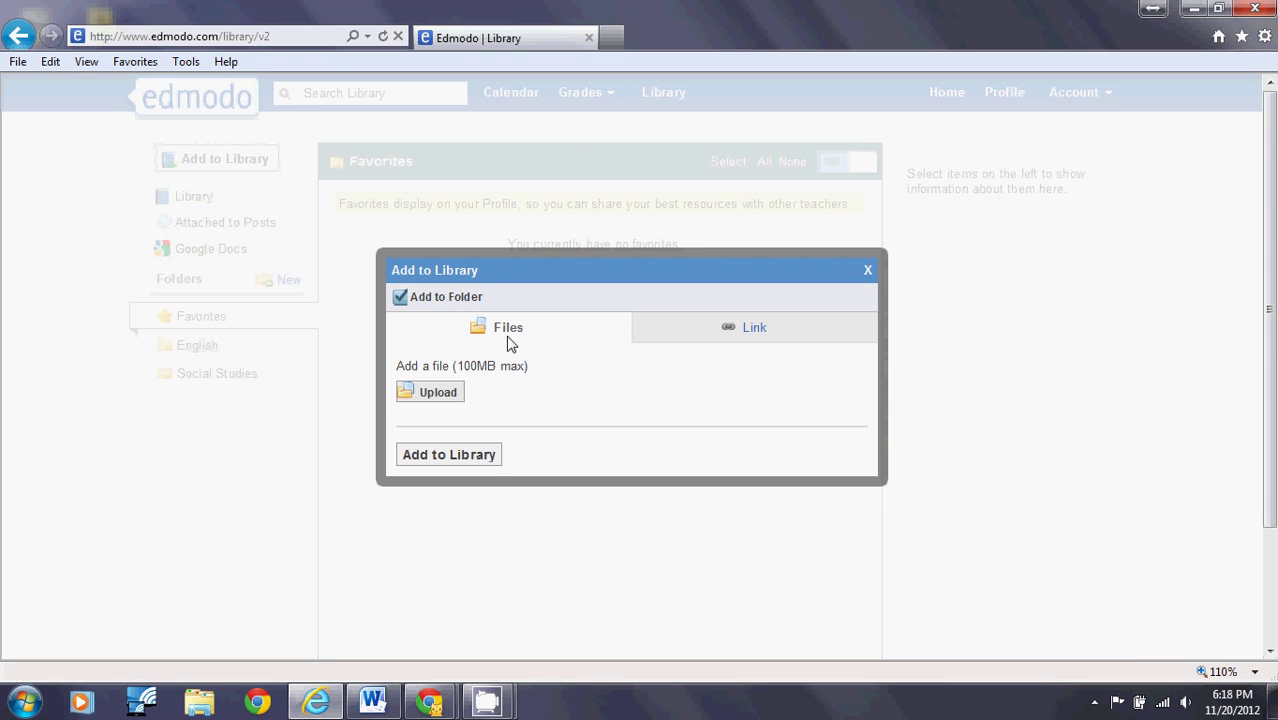
pyautogui.click(753, 331)
pyautogui.click(551, 366)
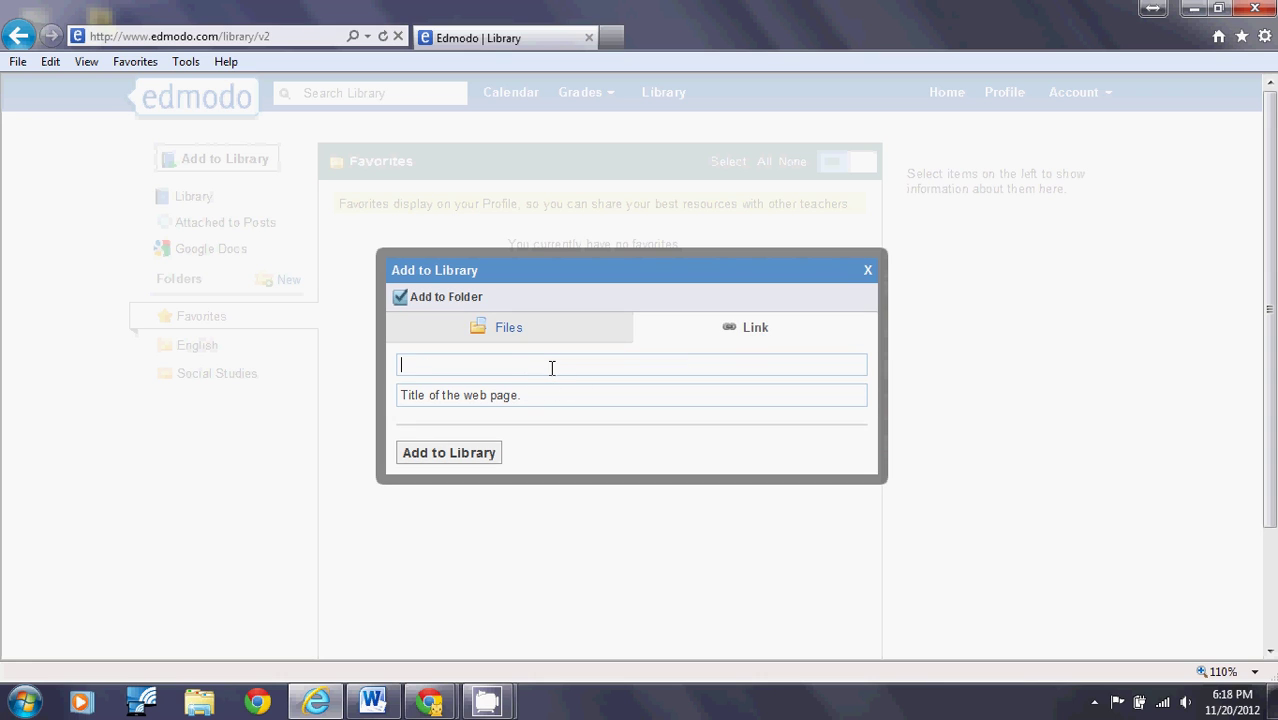
pyautogui.write('cnn')
pyautogui.press('BackSpace')
pyautogui.press('BackSpace')
pyautogui.press('BackSpace')
pyautogui.write('www.cnn.com')
pyautogui.click(545, 396)
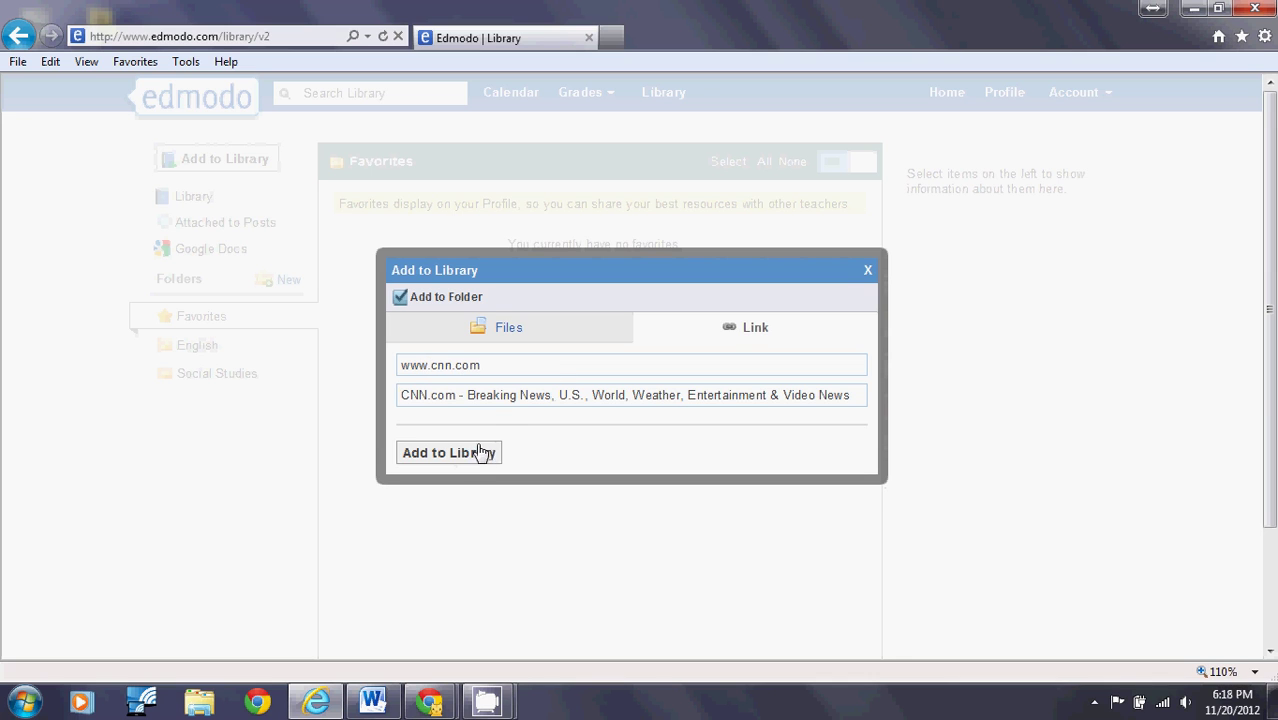
pyautogui.click(478, 454)
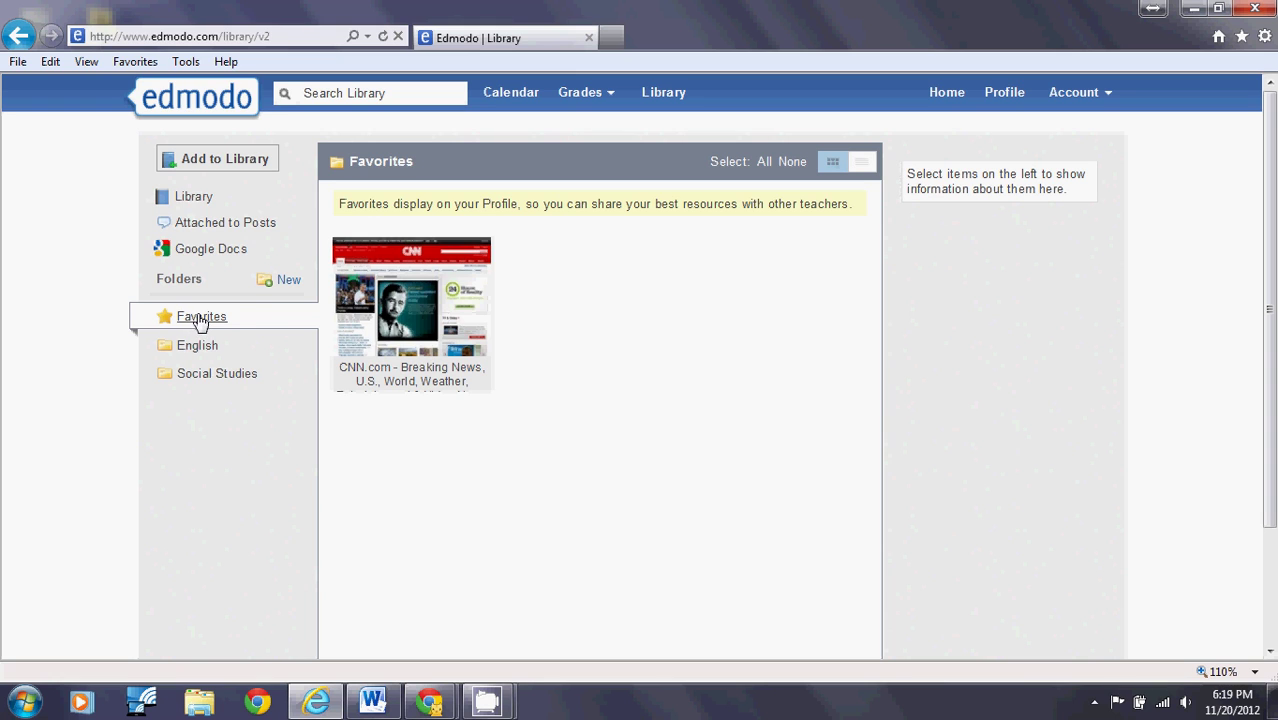
pyautogui.click(198, 200)
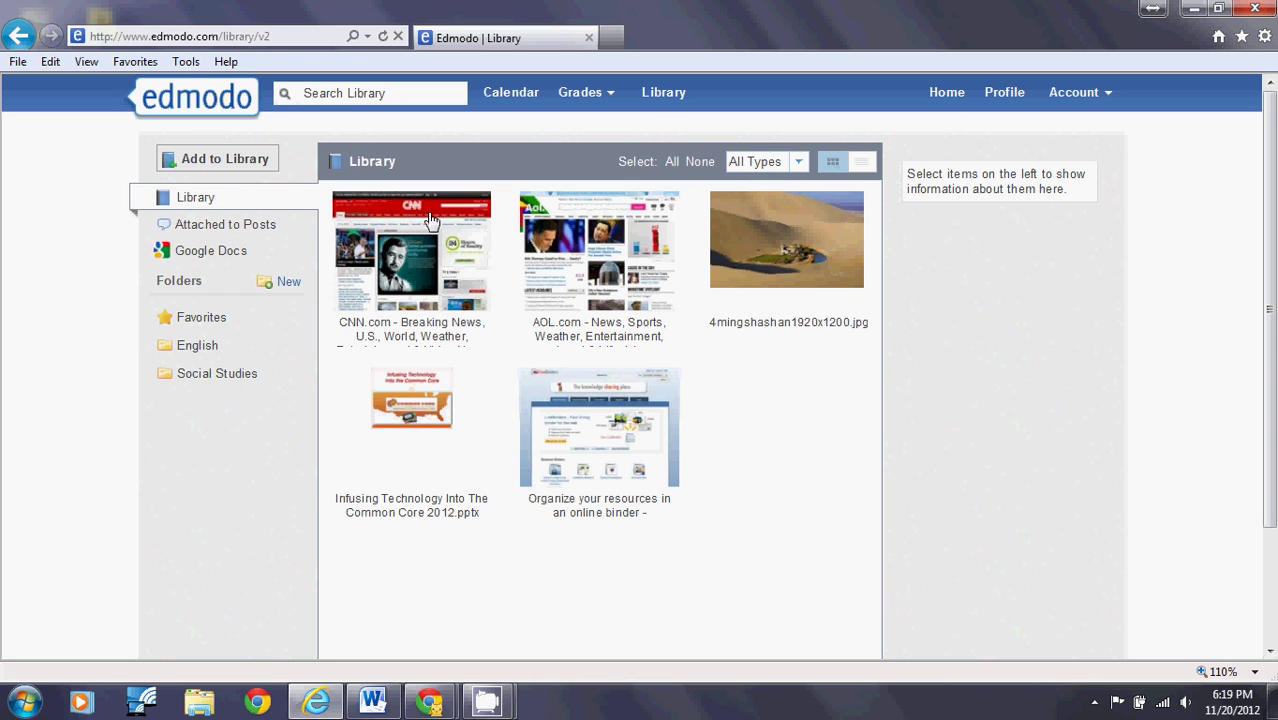
pyautogui.click(195, 318)
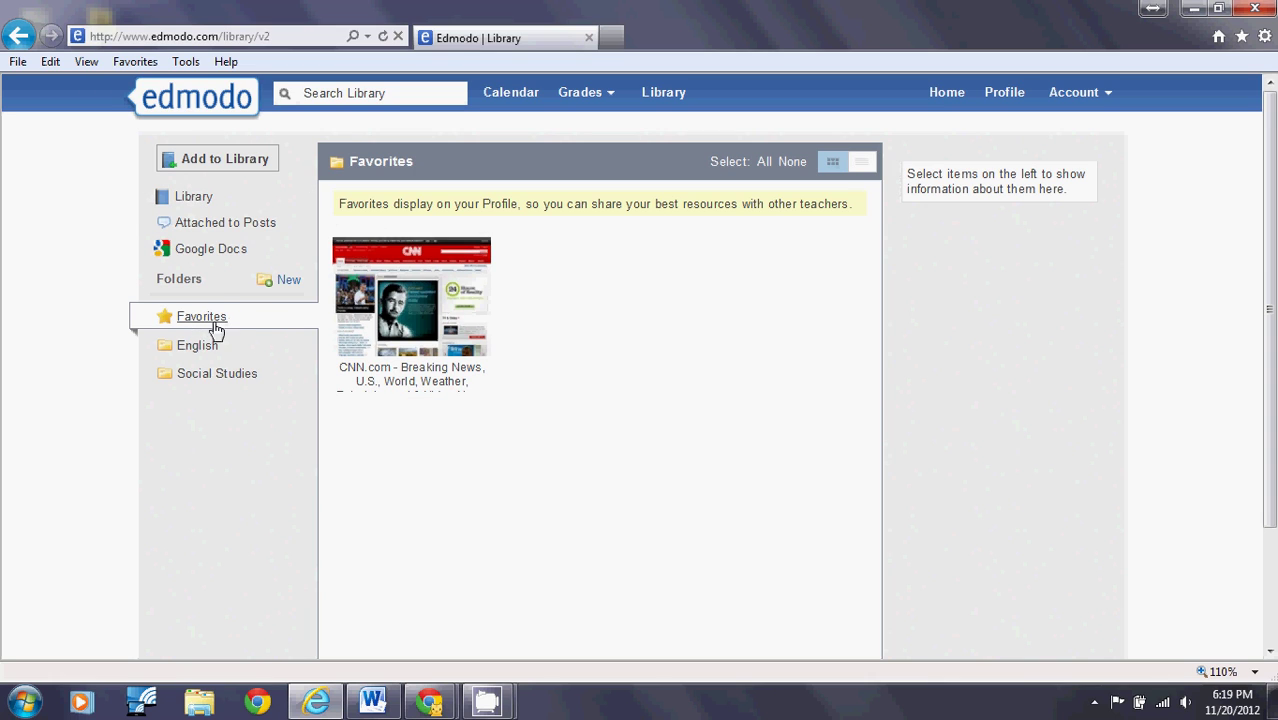
# Step: Check the English and Social Studies folders, then begin uploading art1.png and close the upload window
pyautogui.click(209, 348)
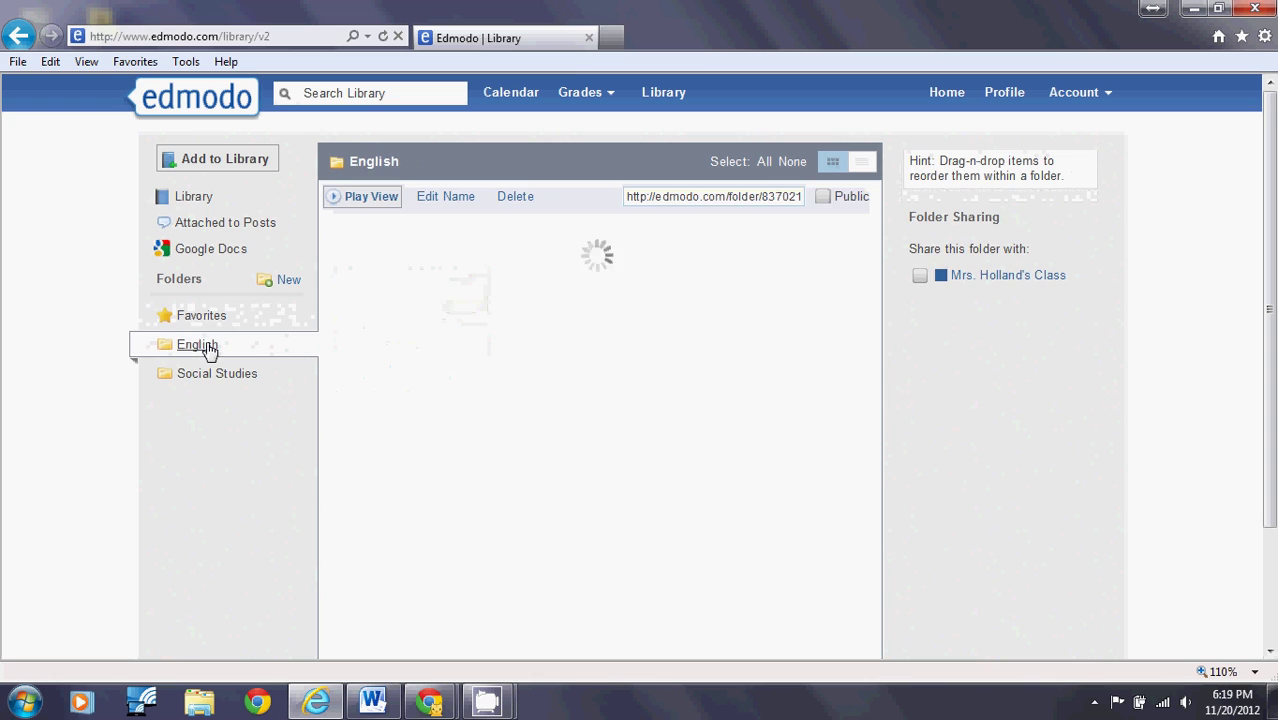
pyautogui.click(210, 372)
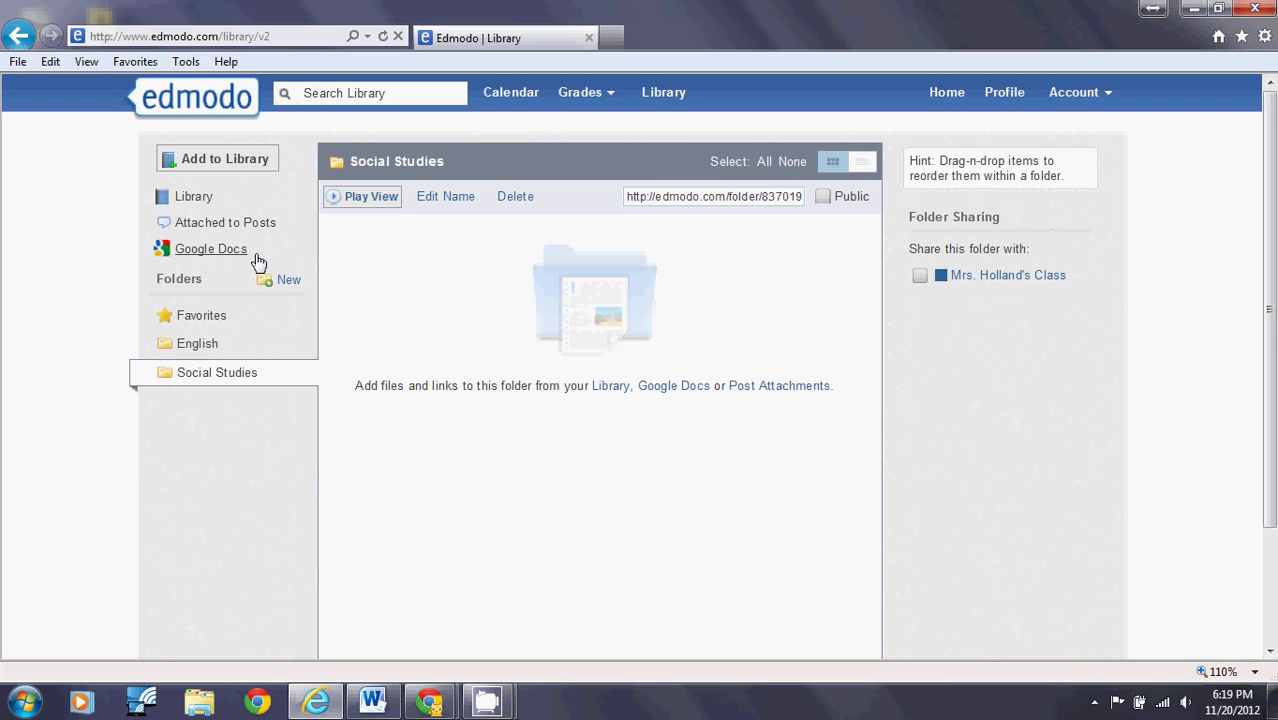
pyautogui.click(234, 168)
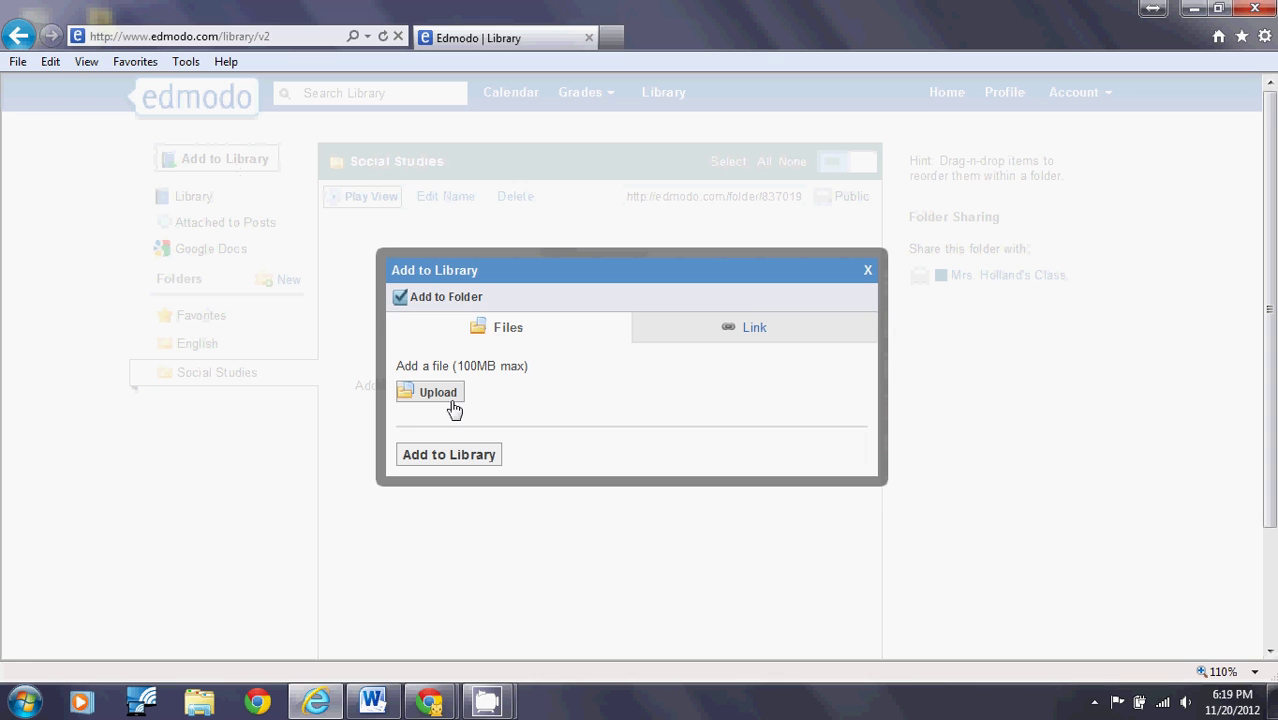
pyautogui.click(440, 393)
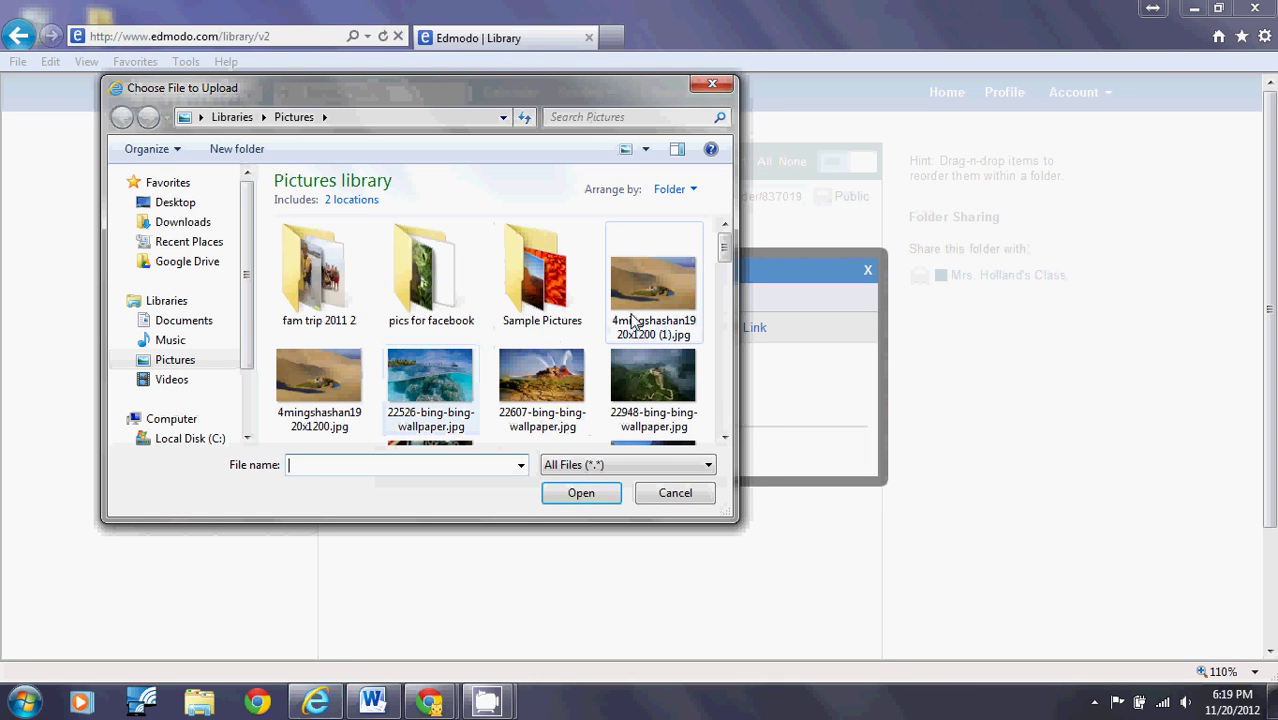
pyautogui.moveTo(725, 247); pyautogui.dragTo(725, 289)
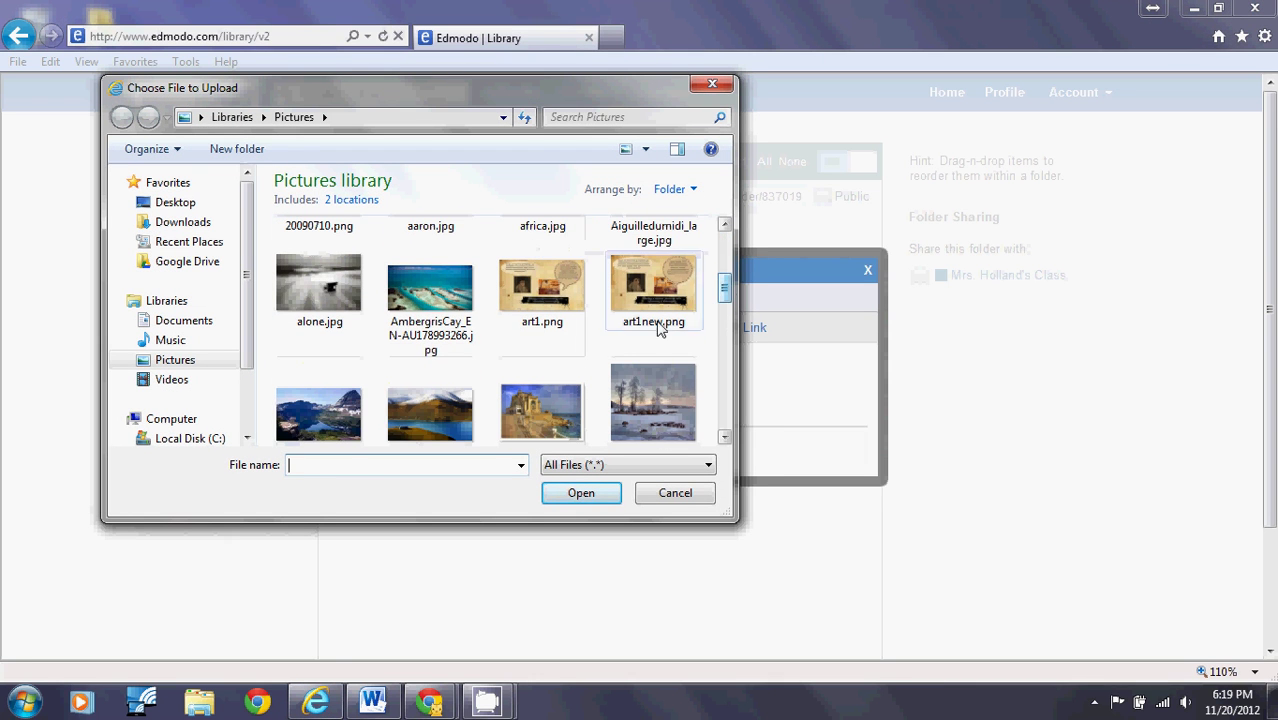
pyautogui.doubleClick(549, 303)
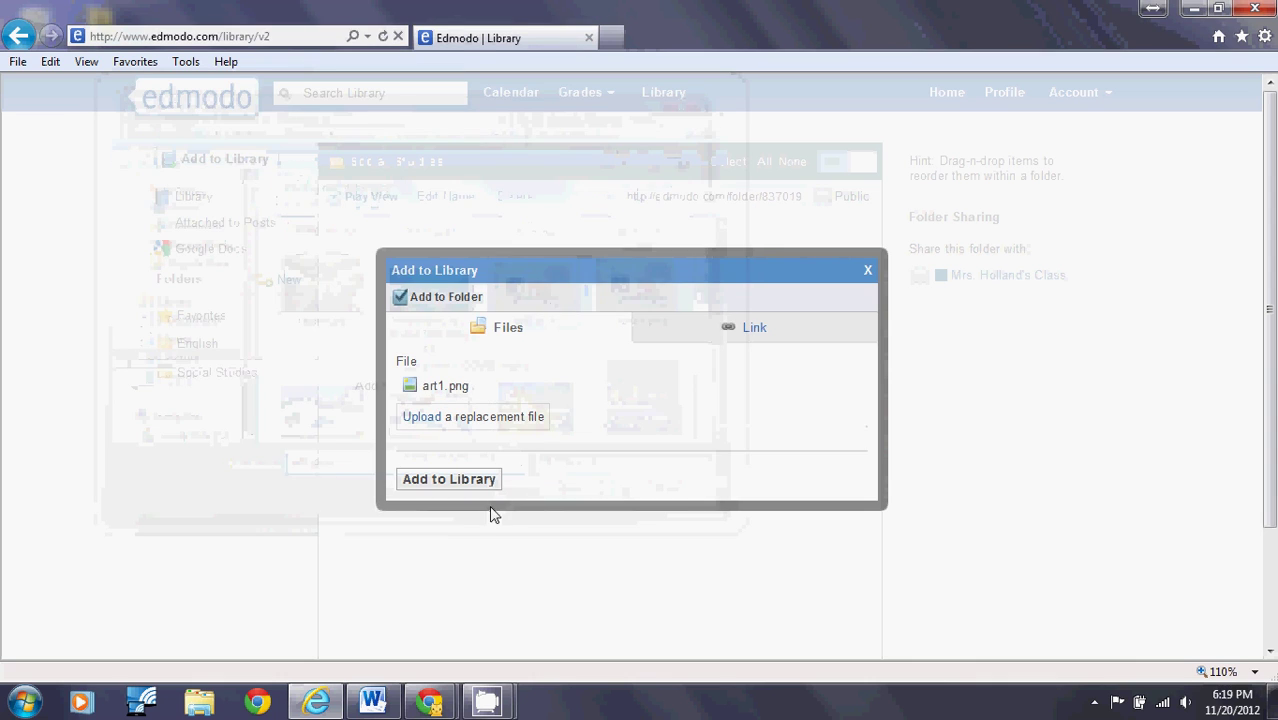
pyautogui.click(449, 479)
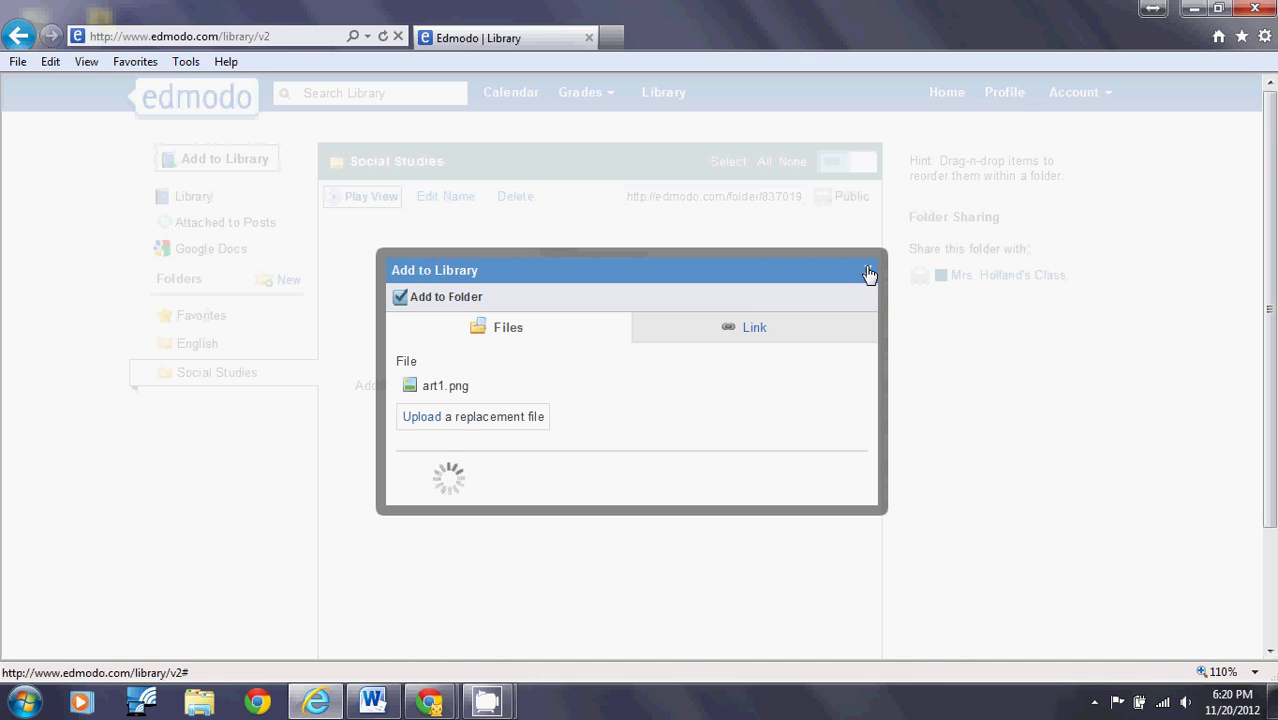
pyautogui.click(868, 273)
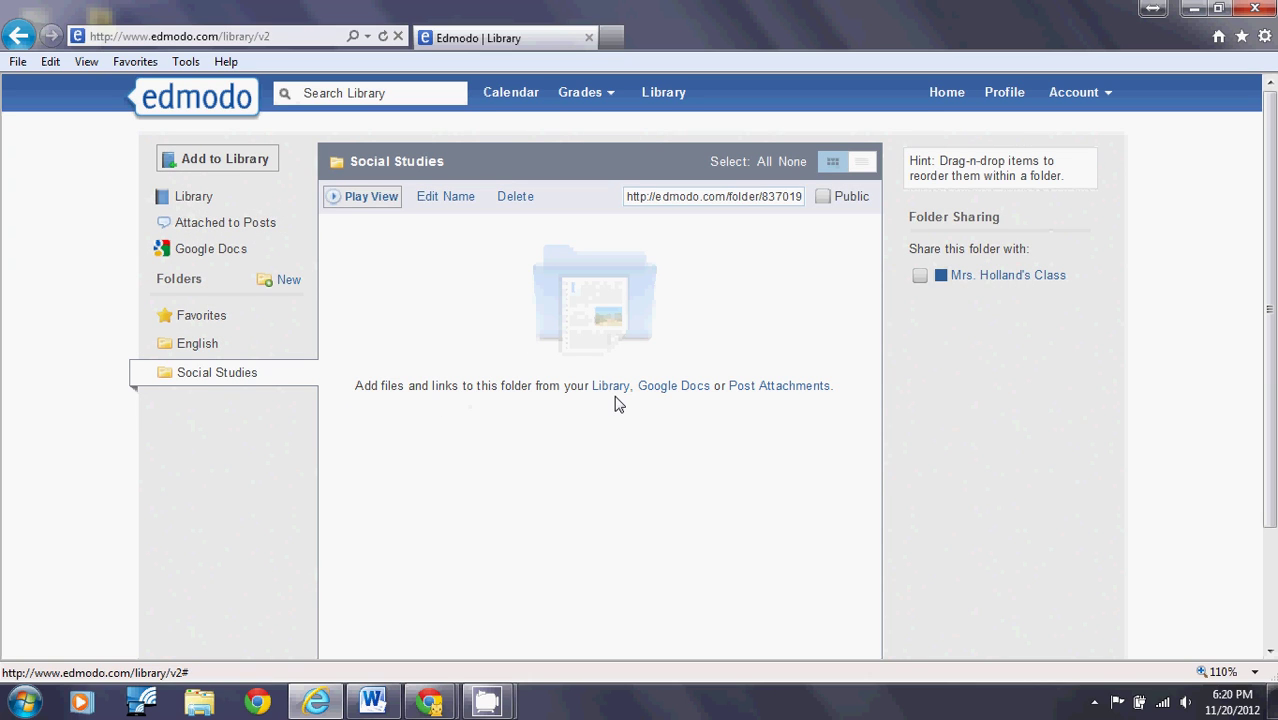
# Step: Browse post attachments and the English folder, then return to the full Library list
pyautogui.click(756, 387)
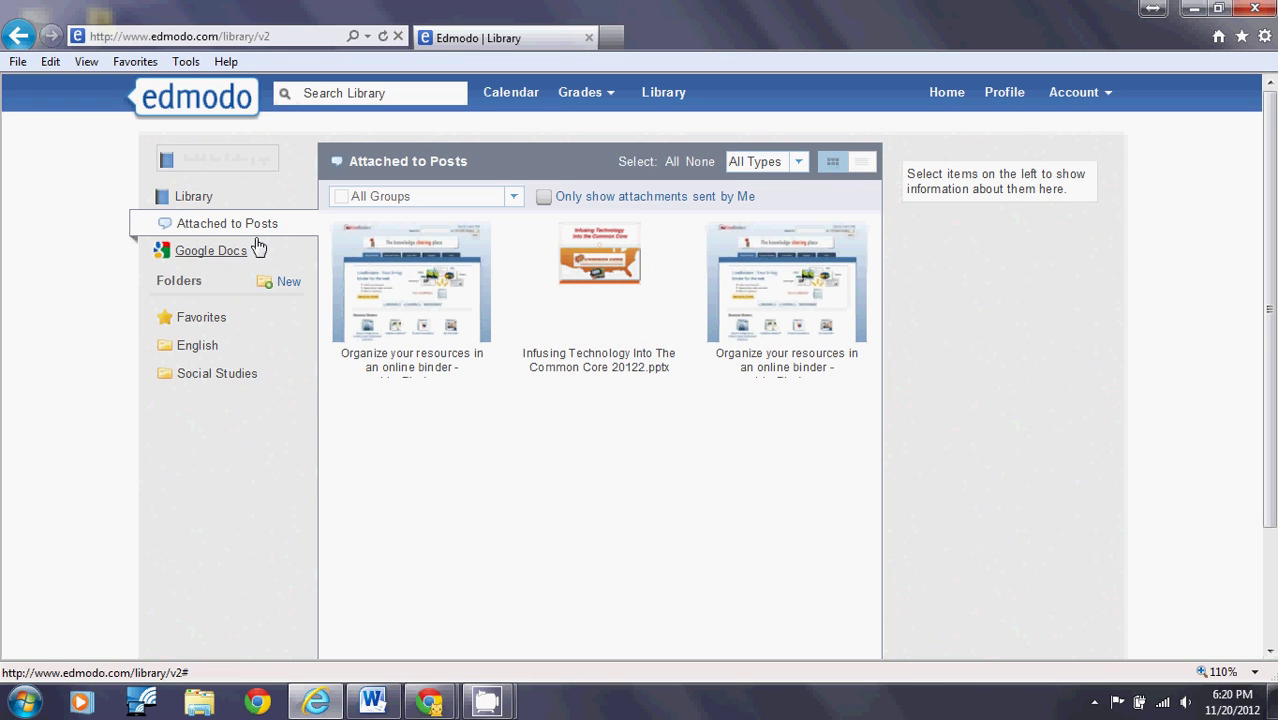
pyautogui.click(196, 344)
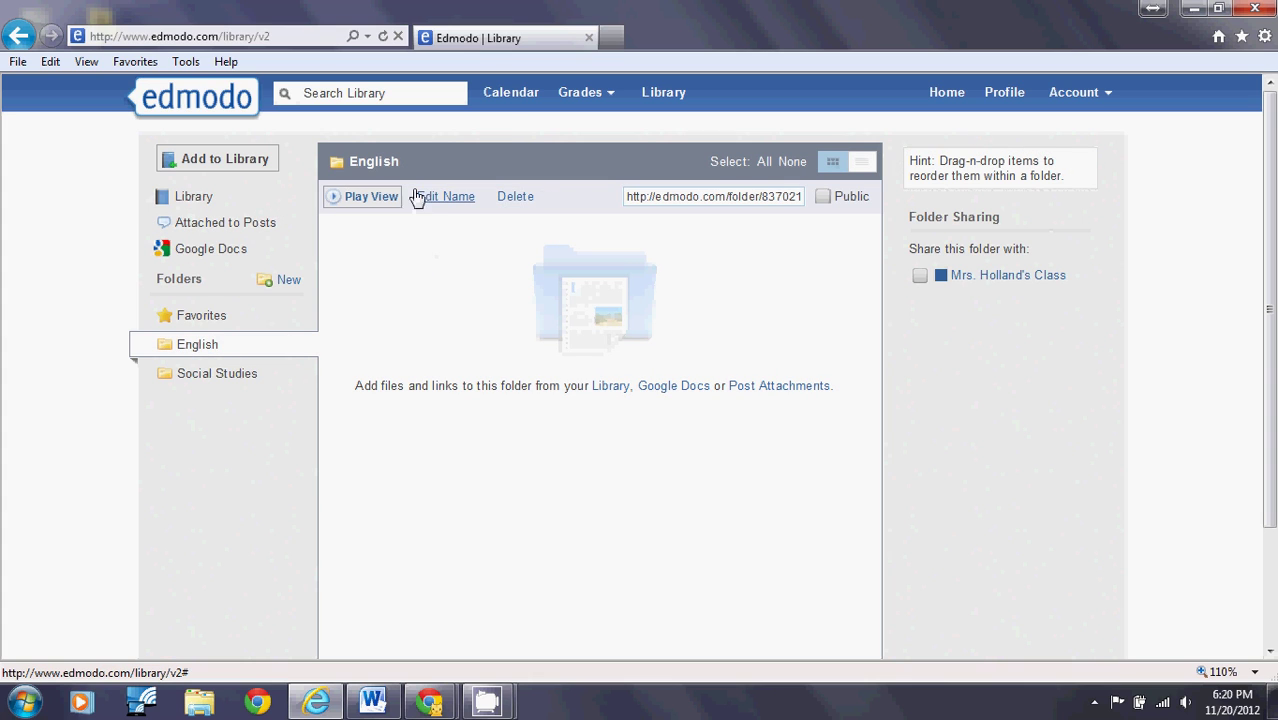
pyautogui.click(195, 198)
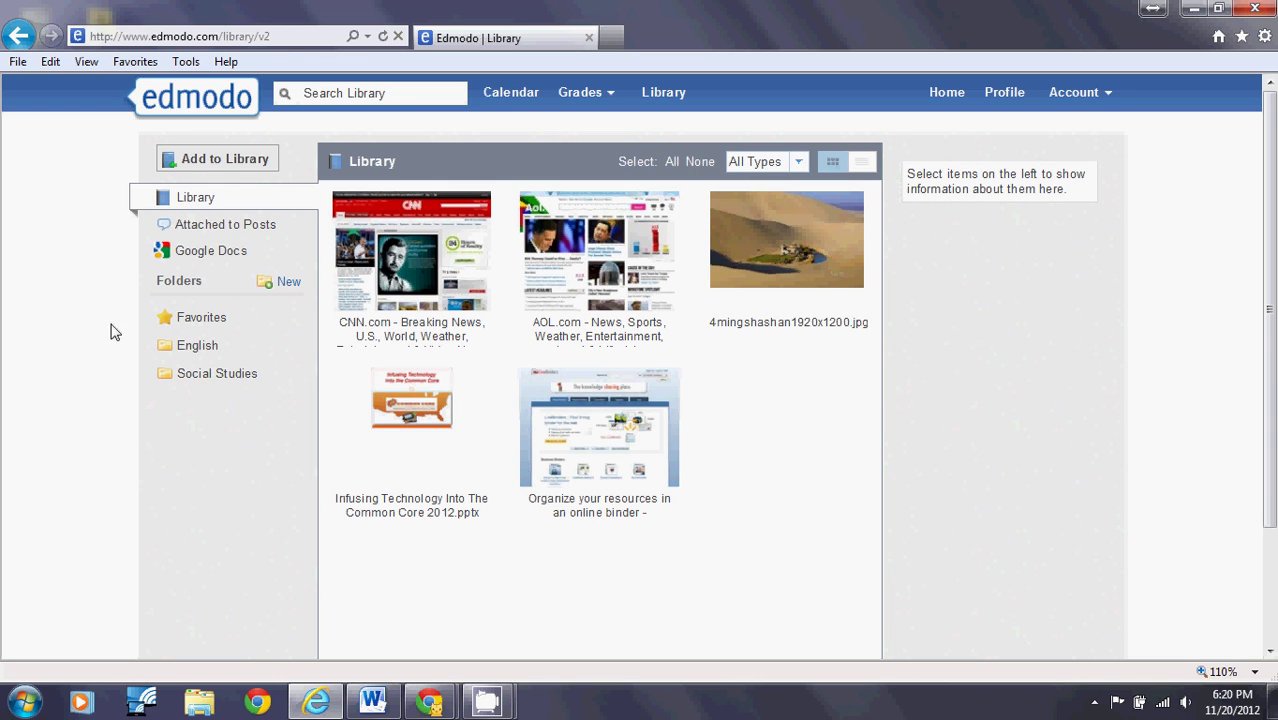
pyautogui.click(189, 352)
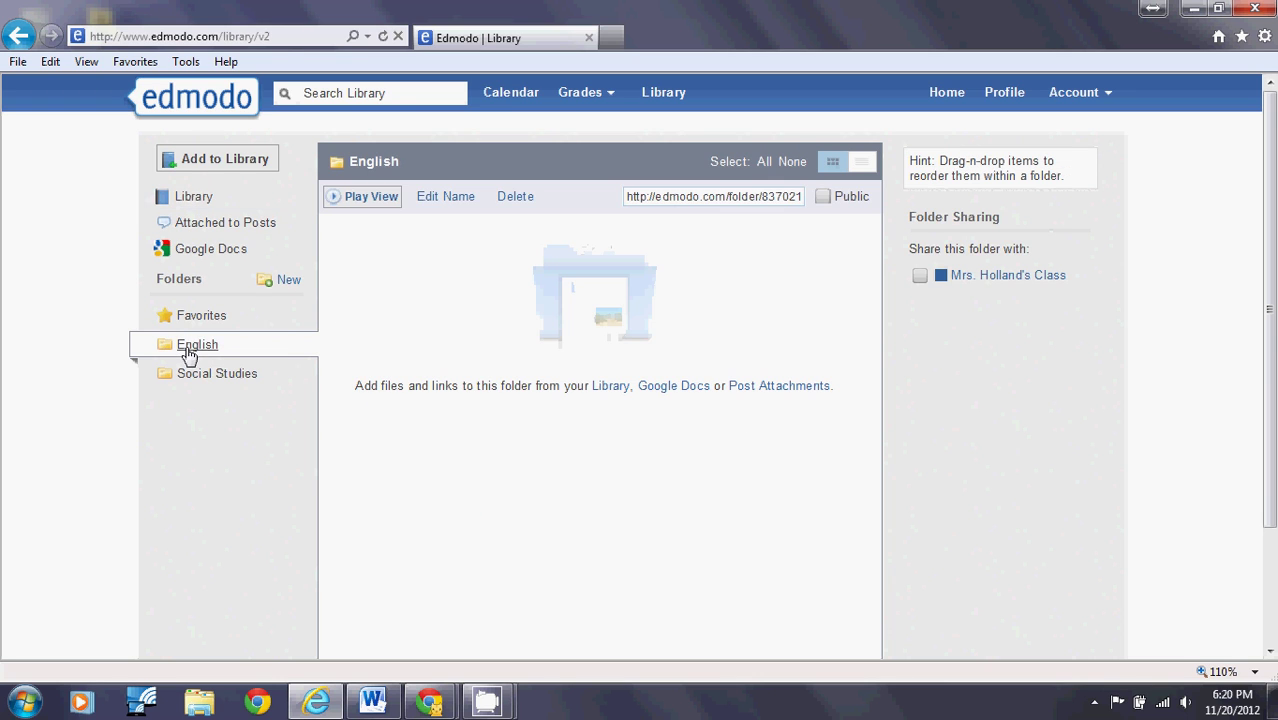
pyautogui.click(610, 386)
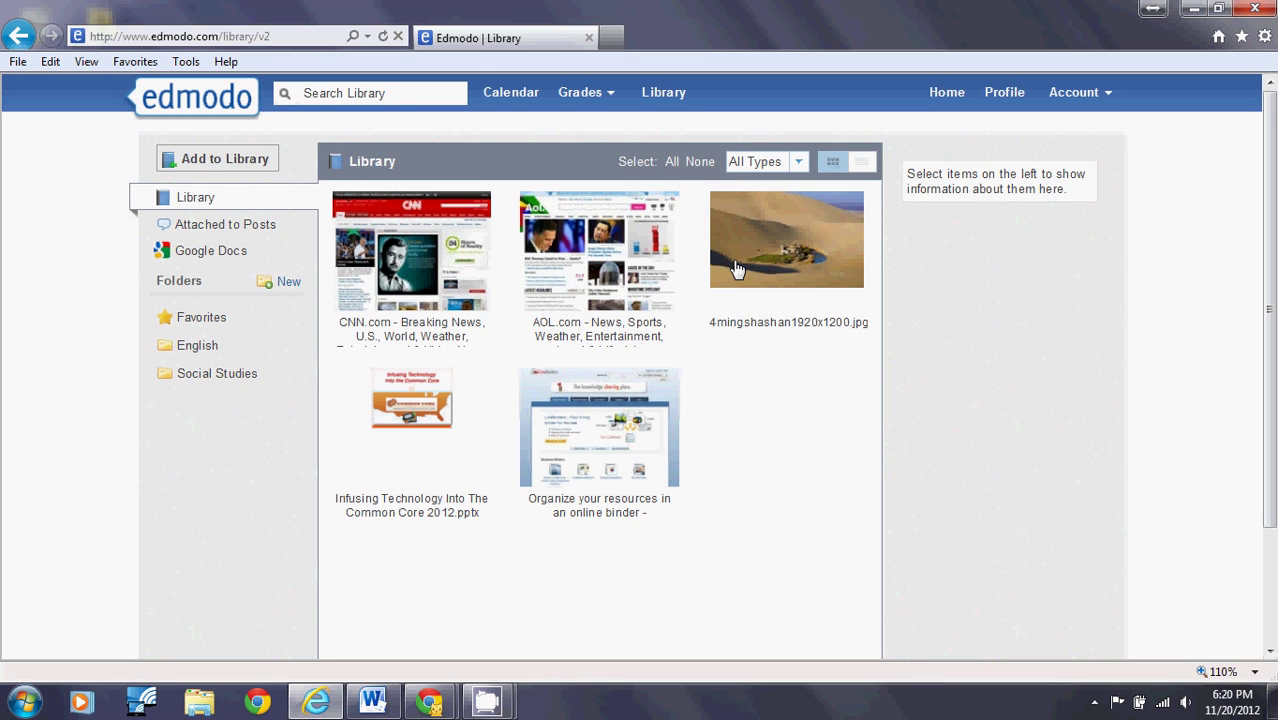
# Step: Put the 4mingshashan1920x1200.jpg desert image into the English folder and open that folder
pyautogui.click(737, 268)
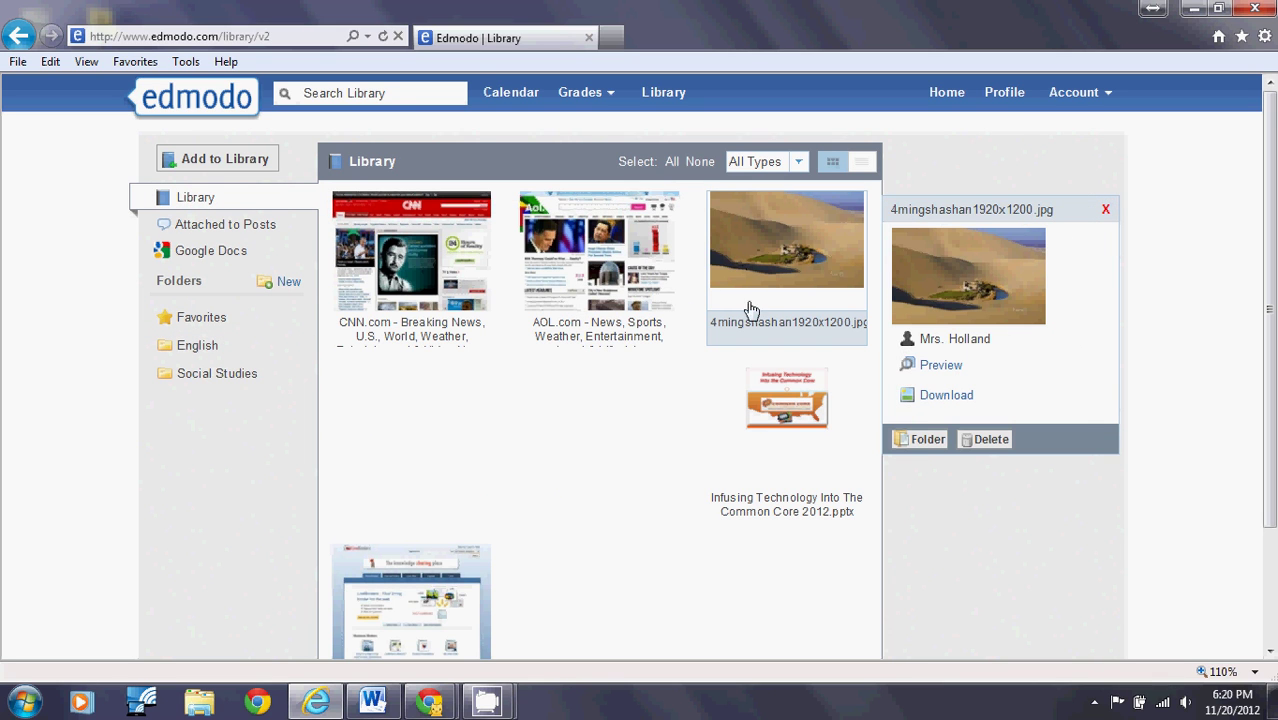
pyautogui.click(926, 442)
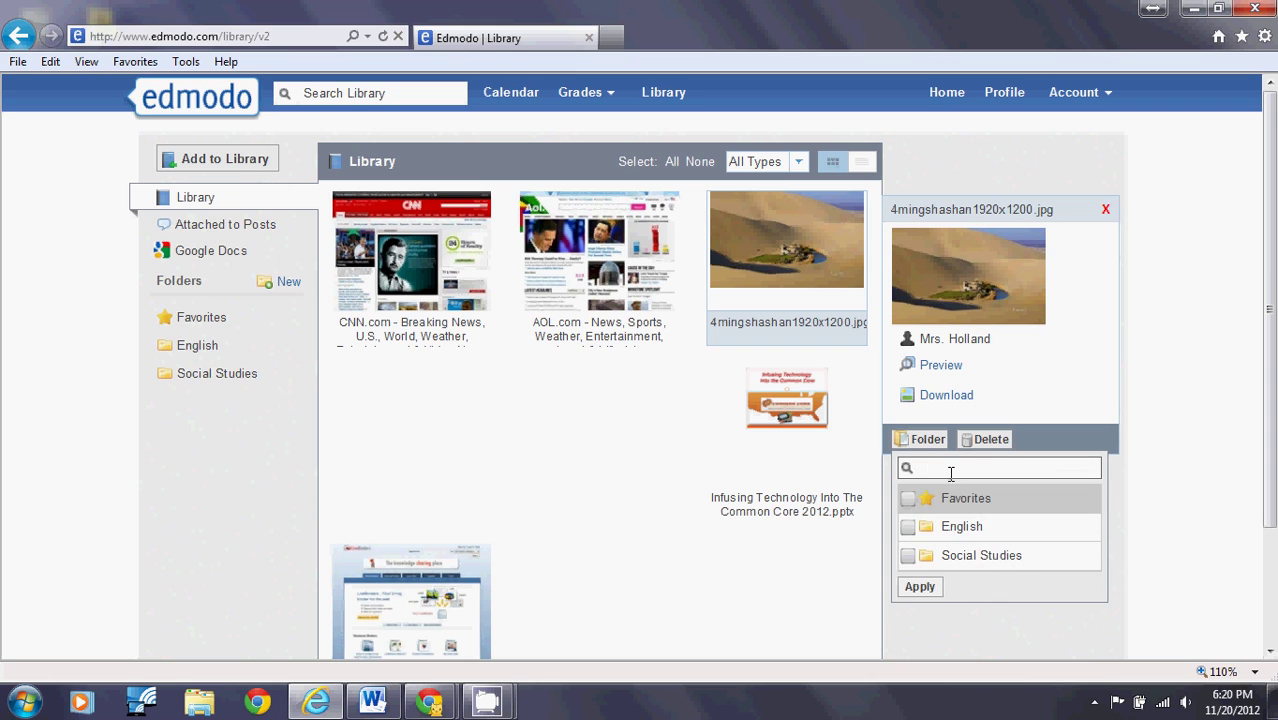
pyautogui.click(951, 530)
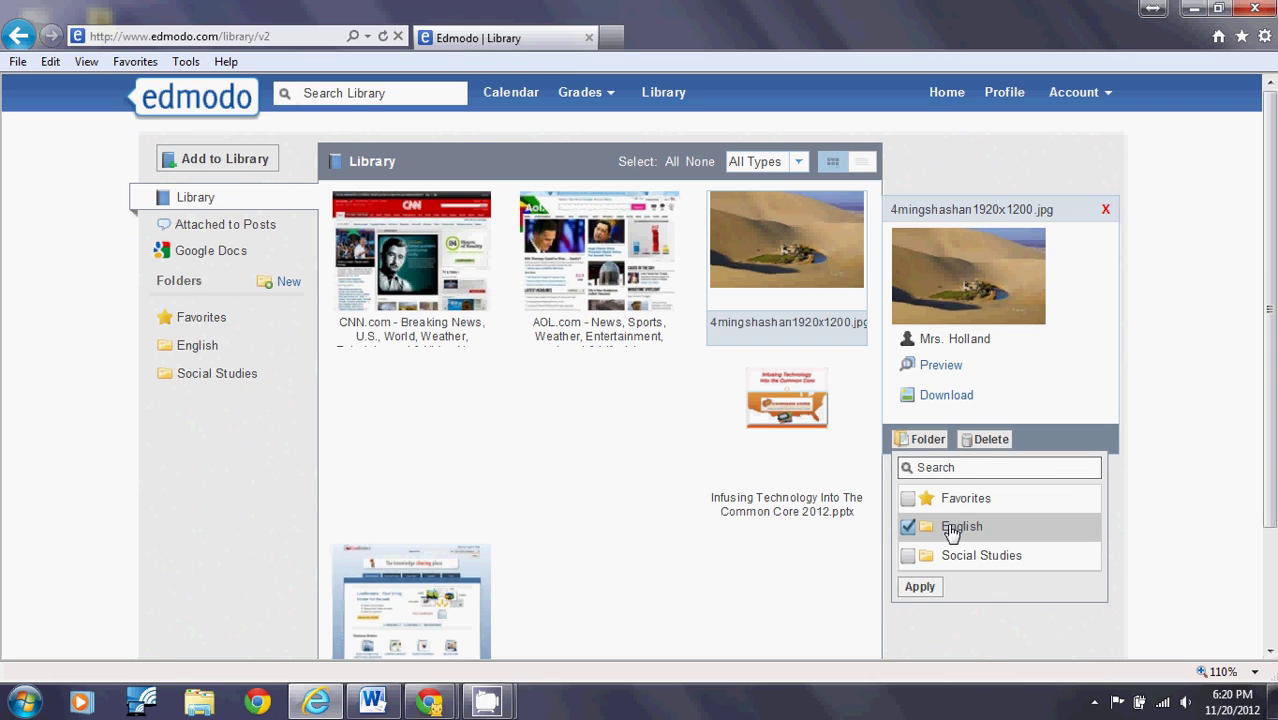
pyautogui.click(921, 588)
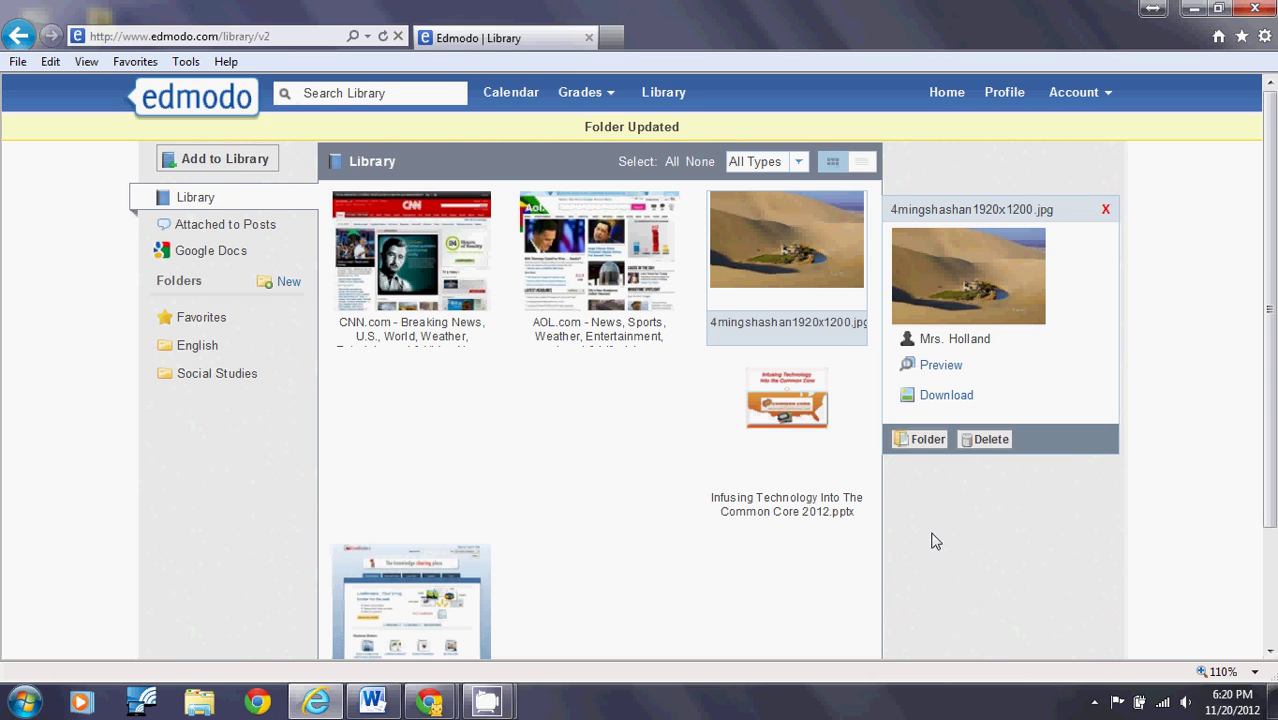
pyautogui.click(180, 345)
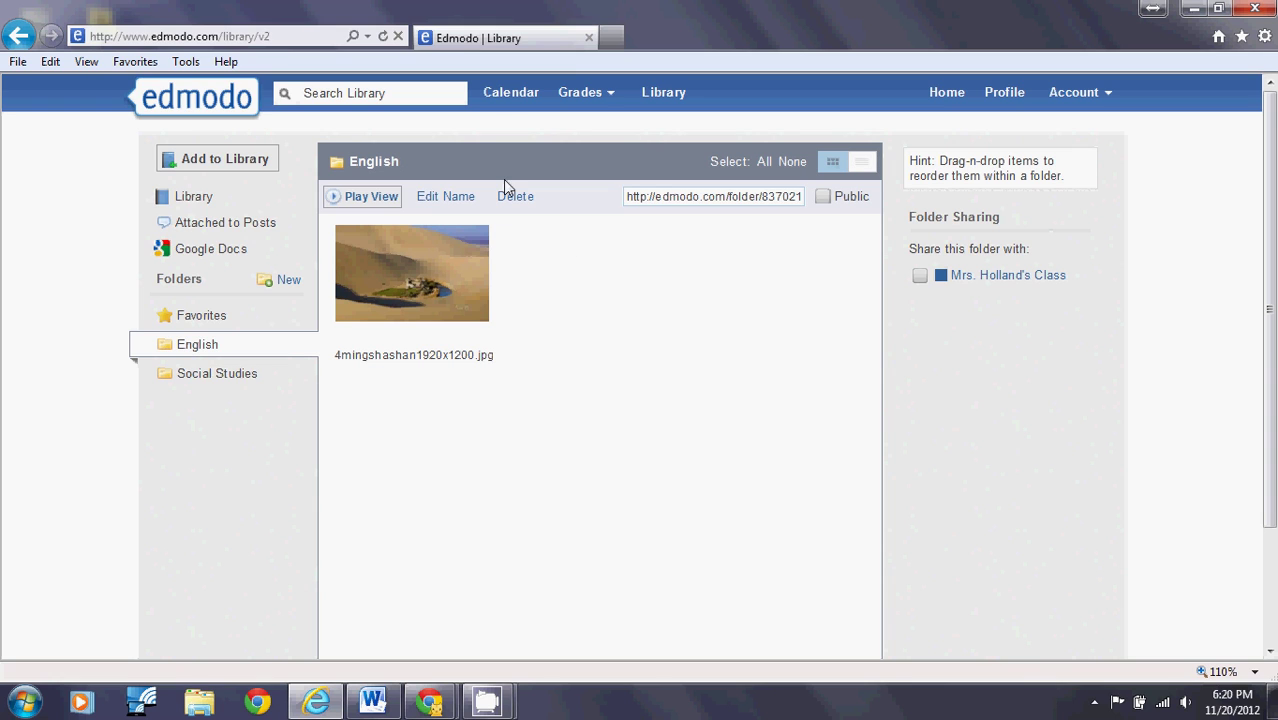
# Step: Visit the Calendar, return to Home, and start a new Assignment post
pyautogui.click(515, 93)
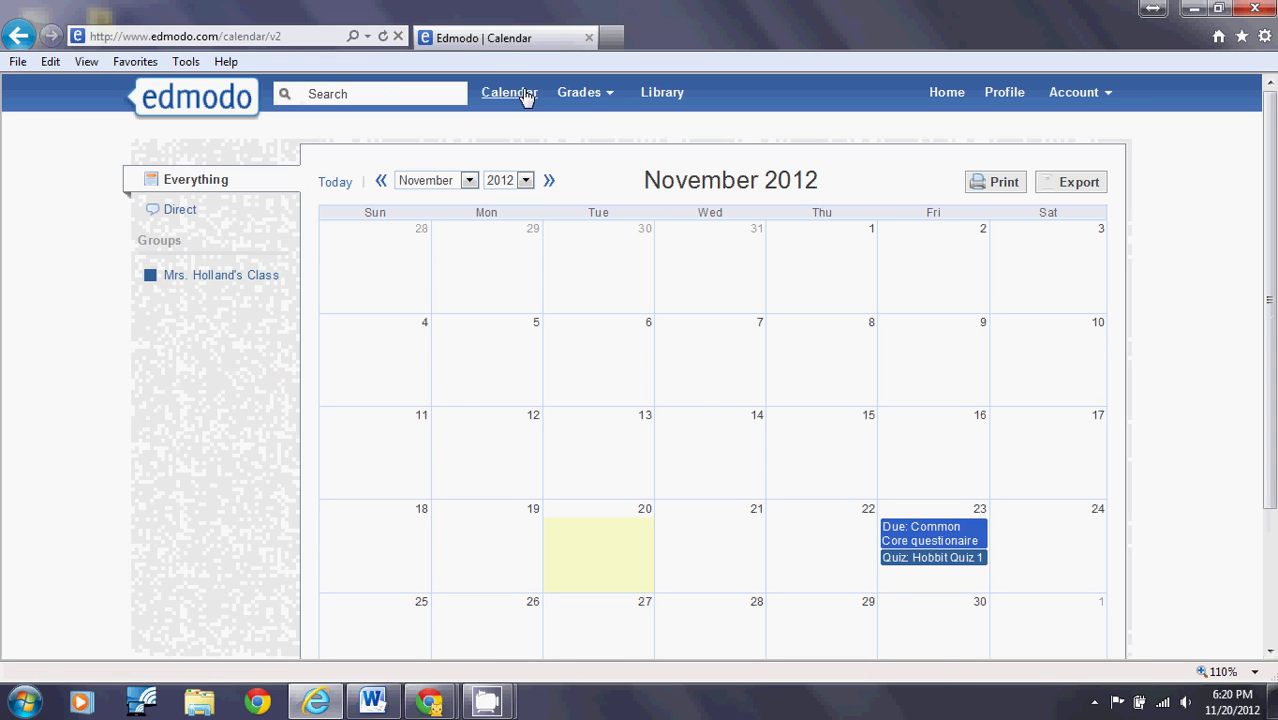
pyautogui.click(962, 97)
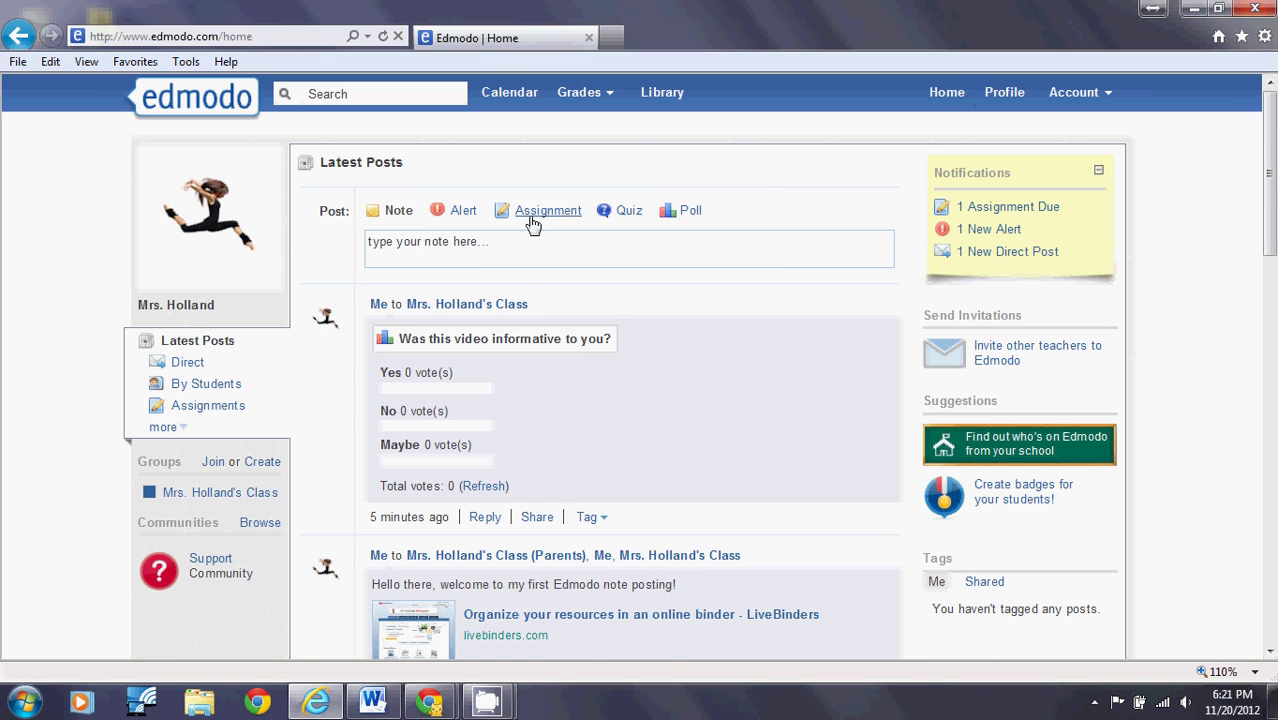
pyautogui.click(540, 214)
# Step: Copy the description text of the Common Core questionaire post
pyautogui.scroll(-5, 540, 220)
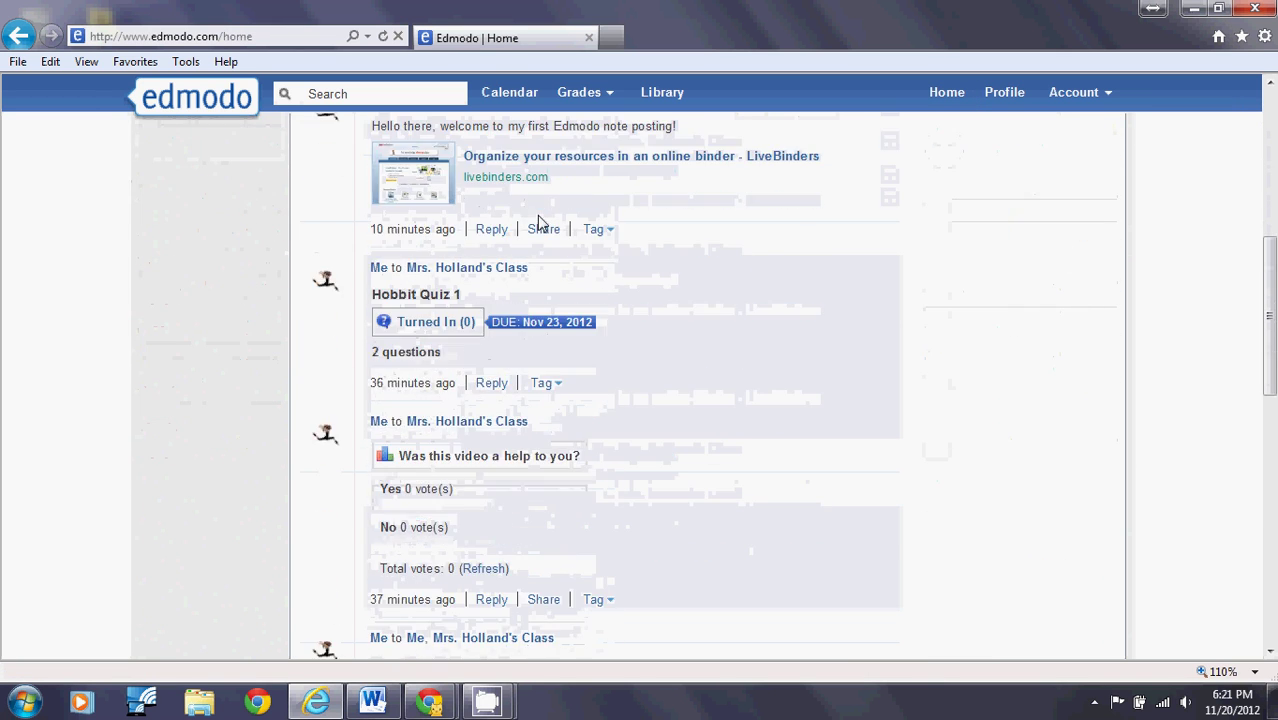
pyautogui.scroll(-4, 503, 294)
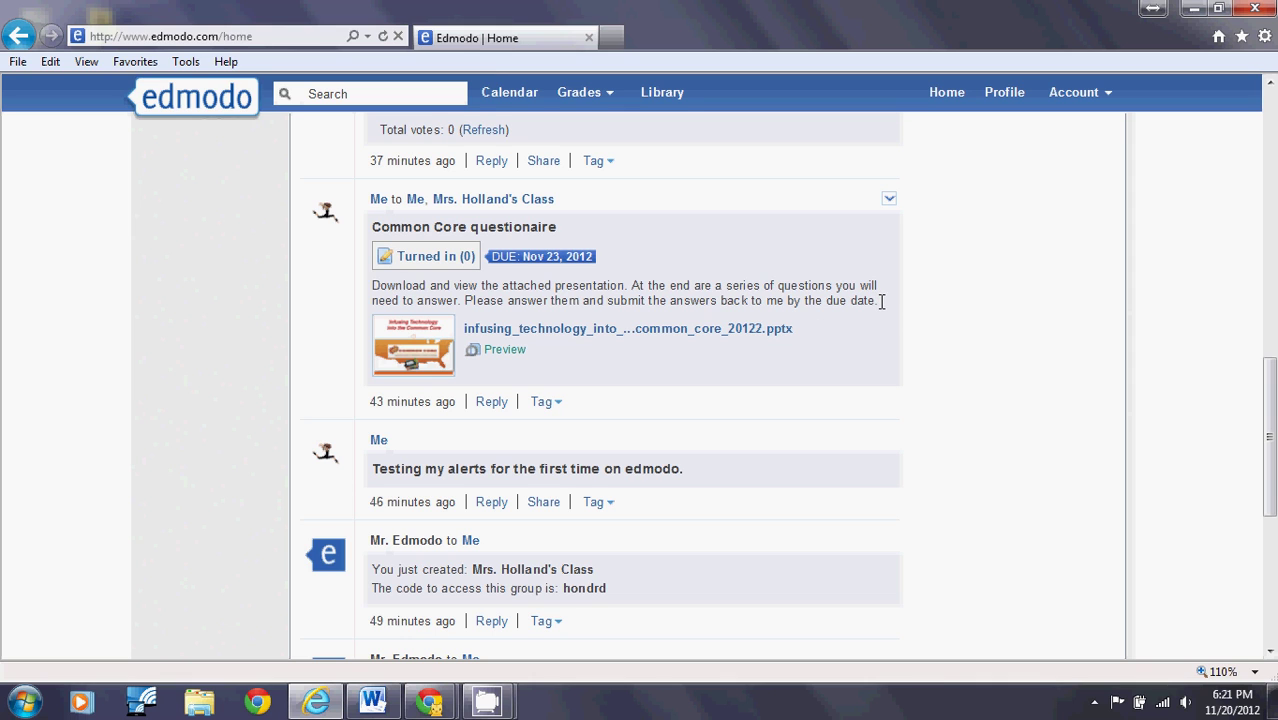
pyautogui.moveTo(881, 301); pyautogui.dragTo(350, 292)
pyautogui.rightClick(385, 291)
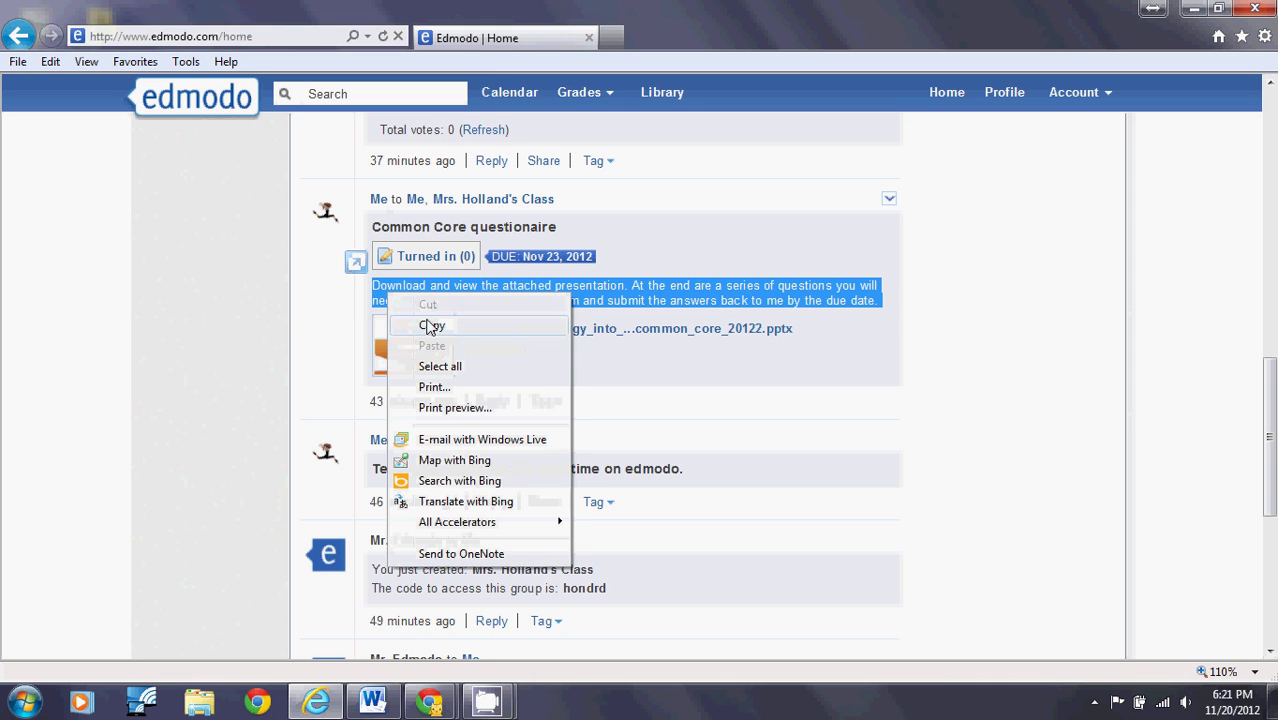
pyautogui.click(428, 327)
pyautogui.scroll(10, 470, 300)
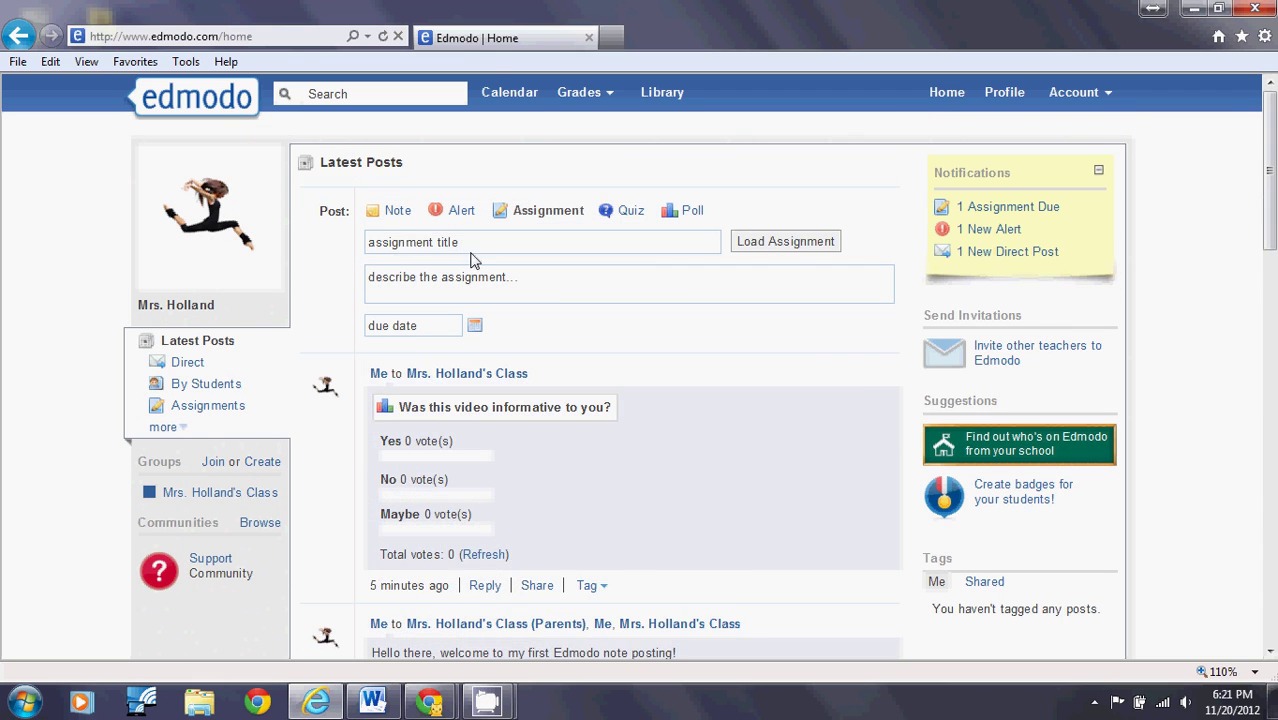
# Step: Title the assignment 'Hobbbit Chapter Five revised', paste the instructions, and set it due Nov 24, 2012
pyautogui.click(470, 245)
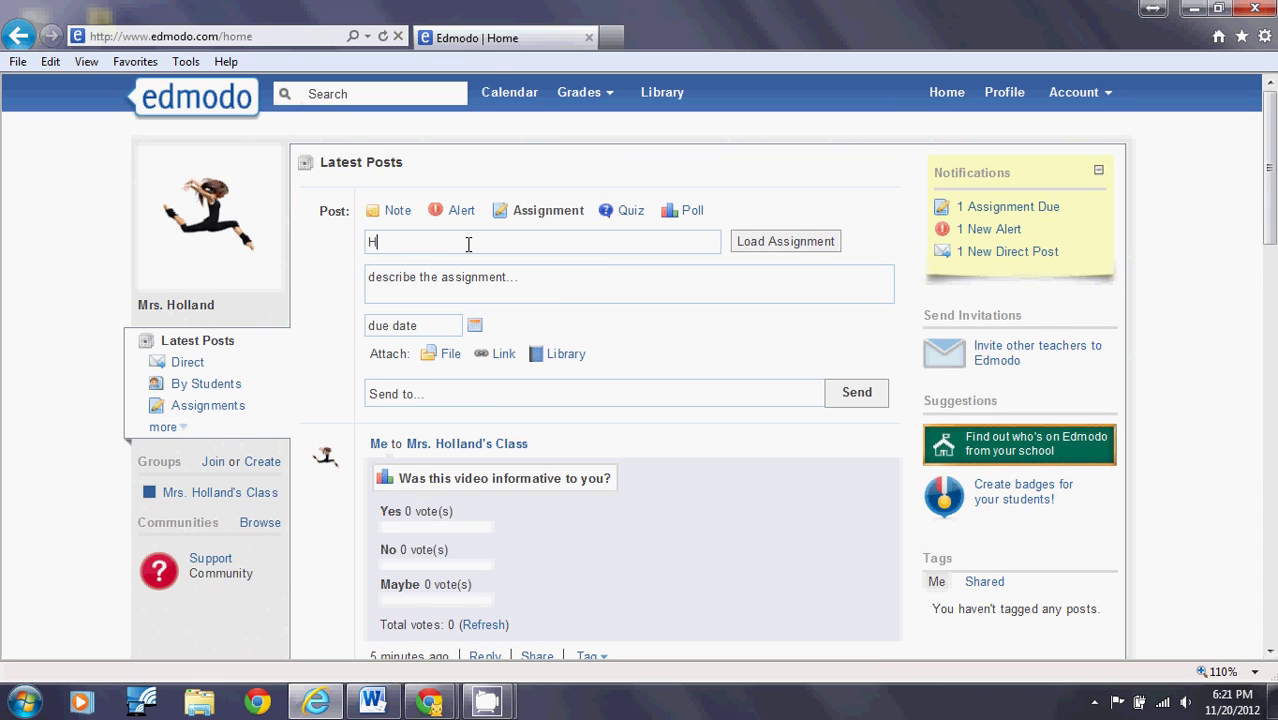
pyautogui.write('Hobbbit Chapter Five revised')
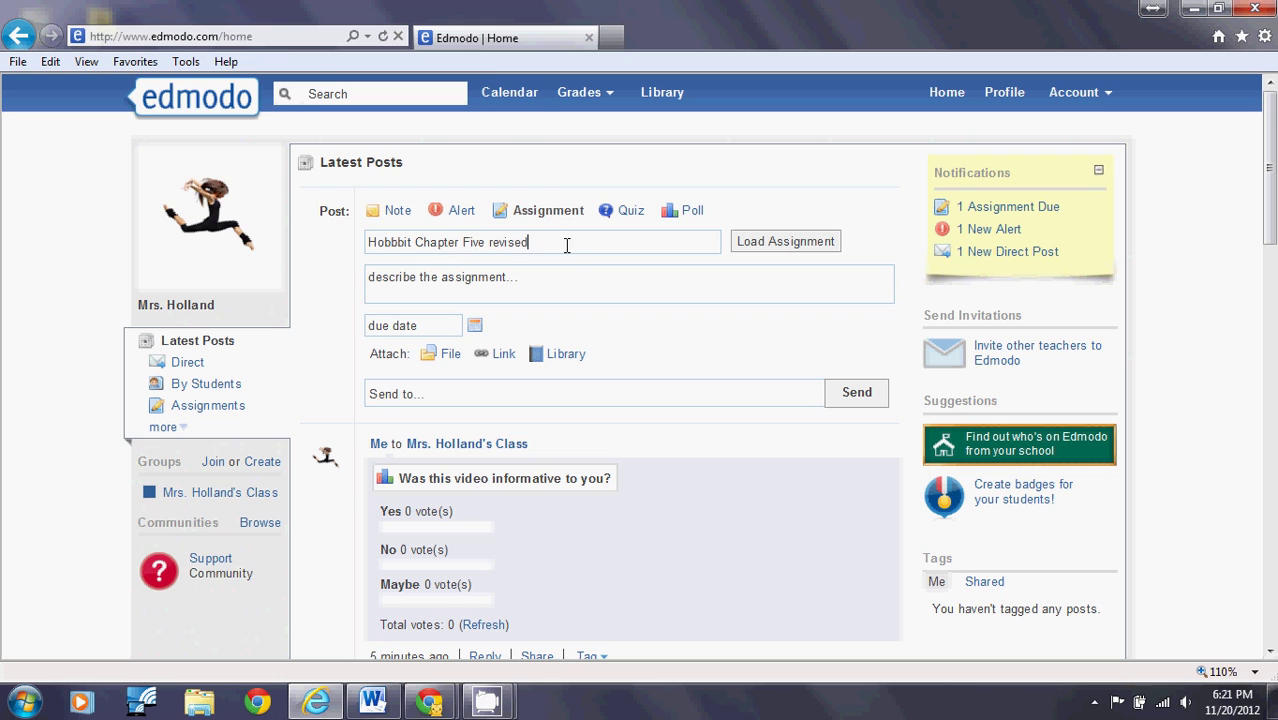
pyautogui.click(578, 274)
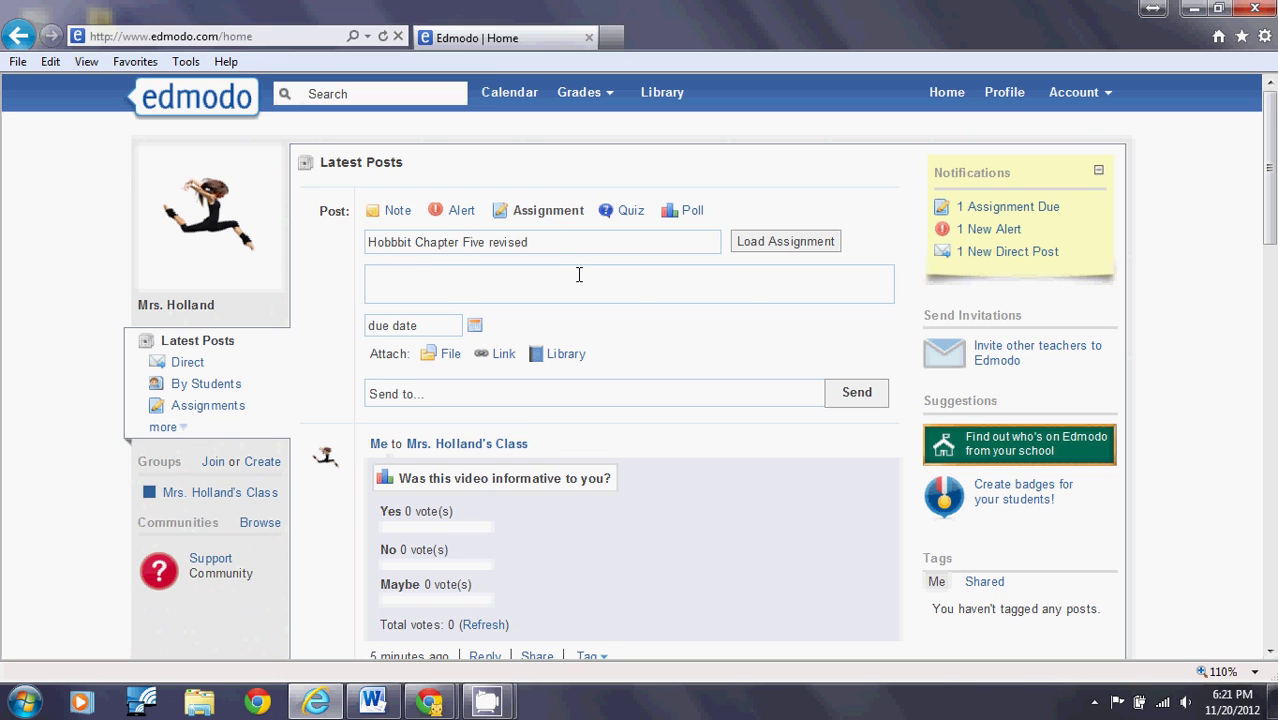
pyautogui.hotkey('ctrl', 'v')
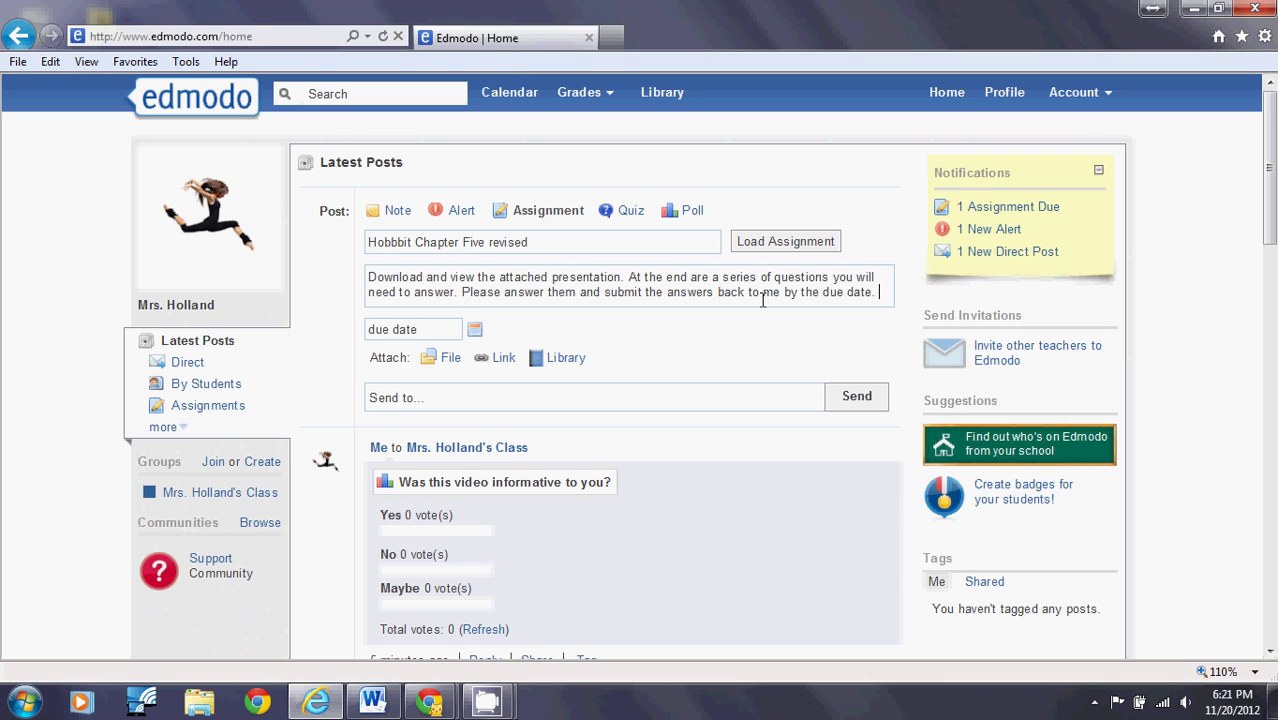
pyautogui.click(475, 329)
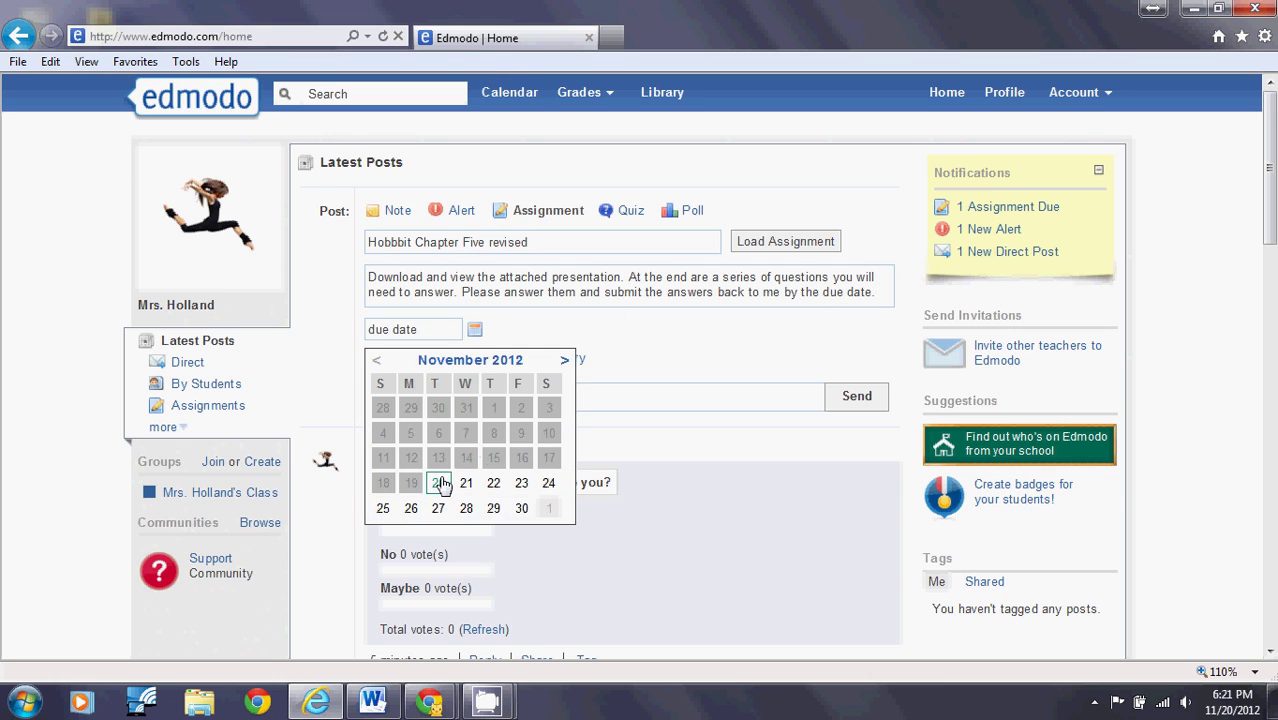
pyautogui.click(549, 485)
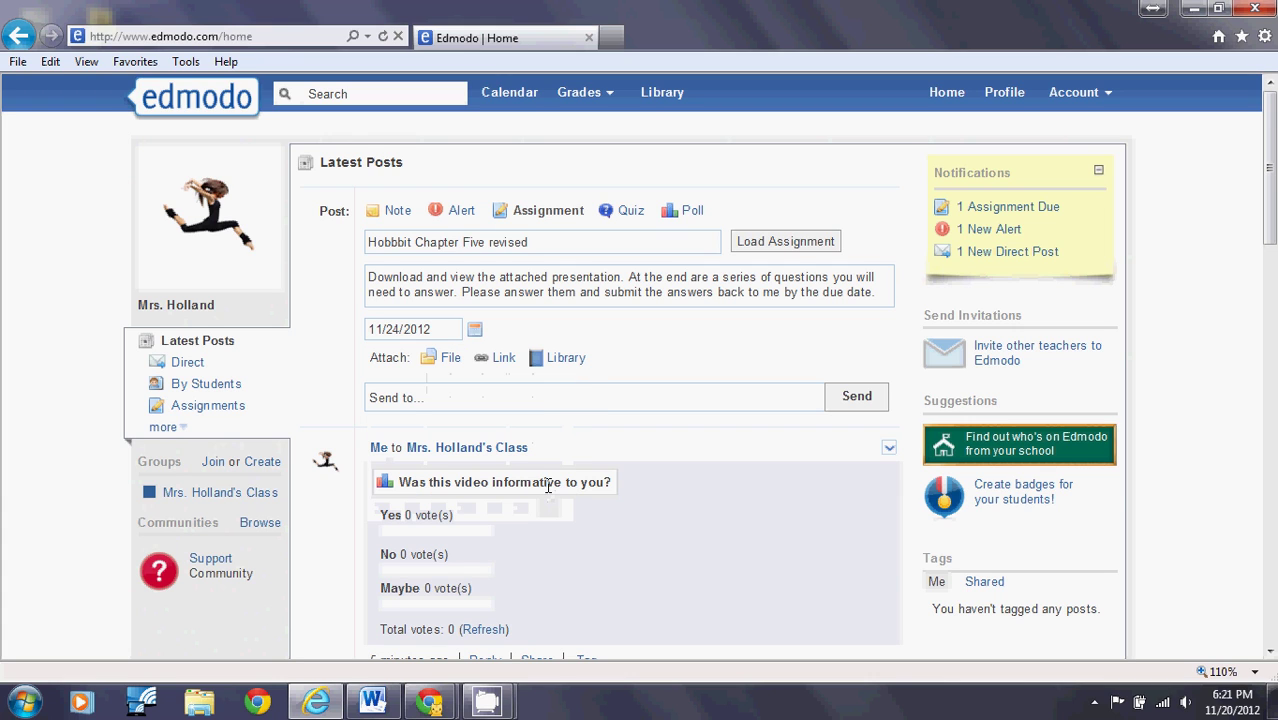
# Step: Attach 'Infusing technology into the common core 2012.pptx' from the Desktop
pyautogui.click(441, 360)
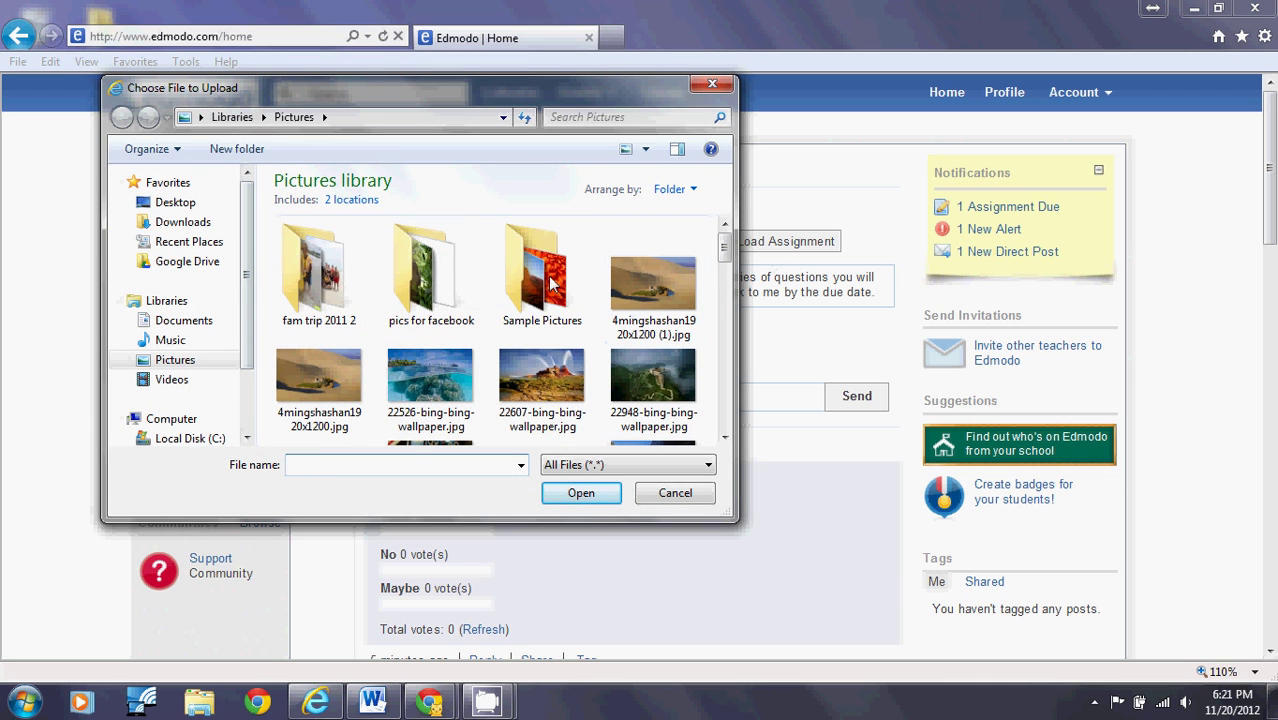
pyautogui.click(172, 203)
pyautogui.scroll(-5, 420, 290)
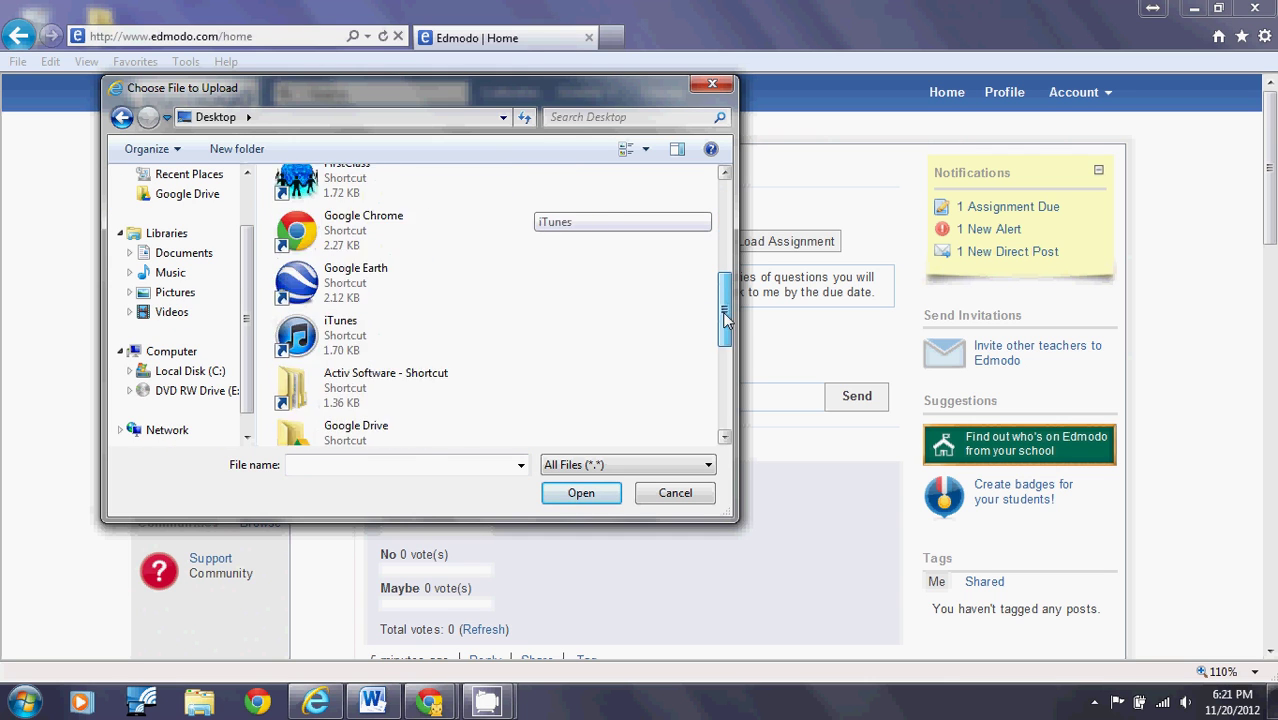
pyautogui.click(395, 292)
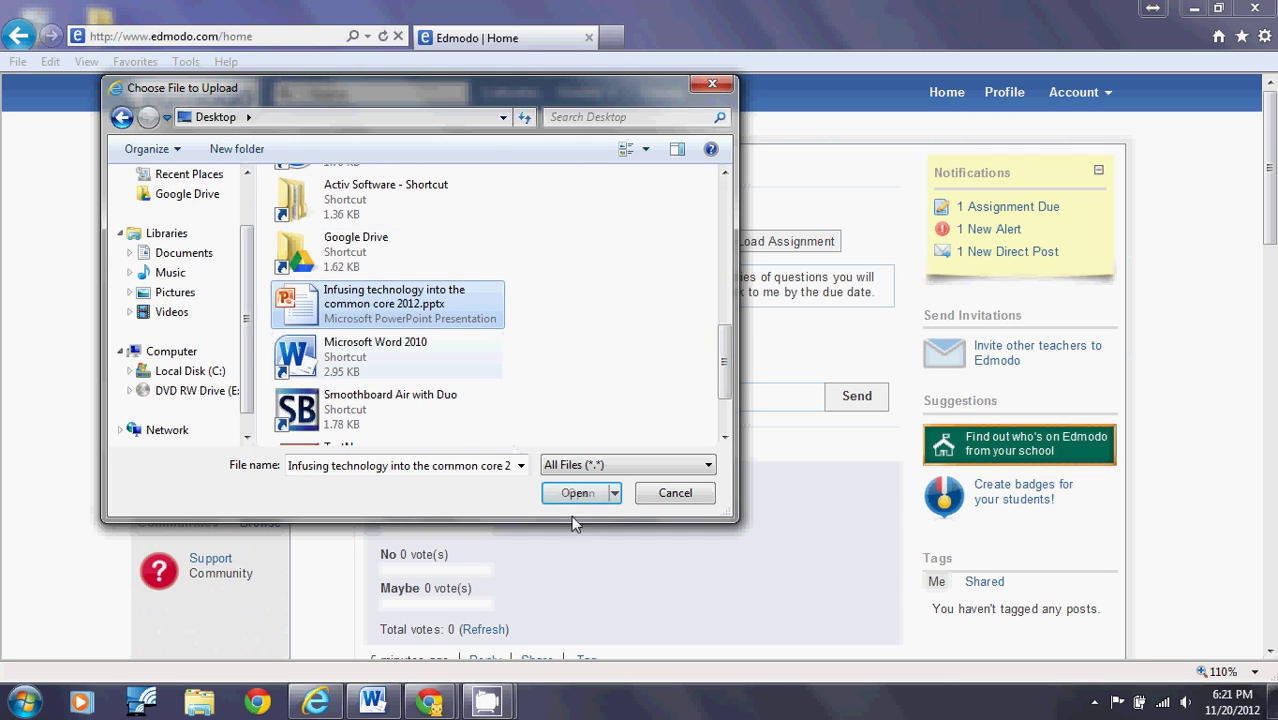
pyautogui.click(578, 495)
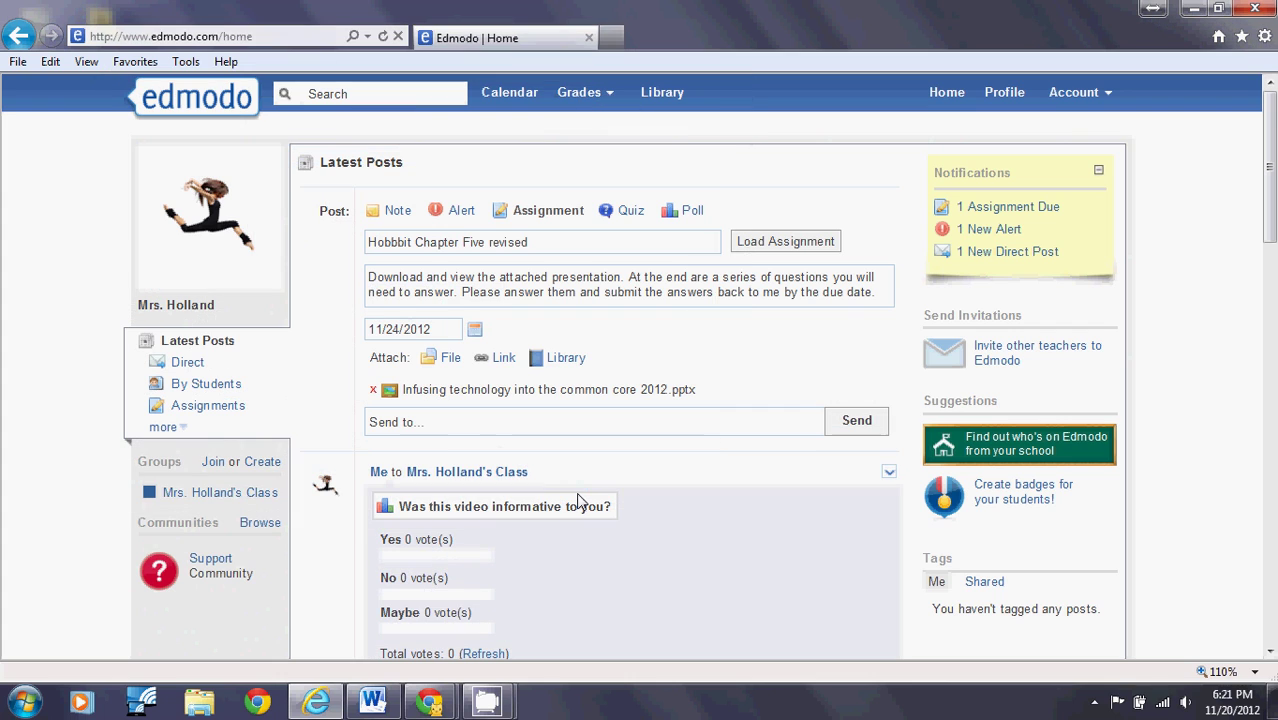
# Step: Address the assignment to the class and send it
pyautogui.click(461, 425)
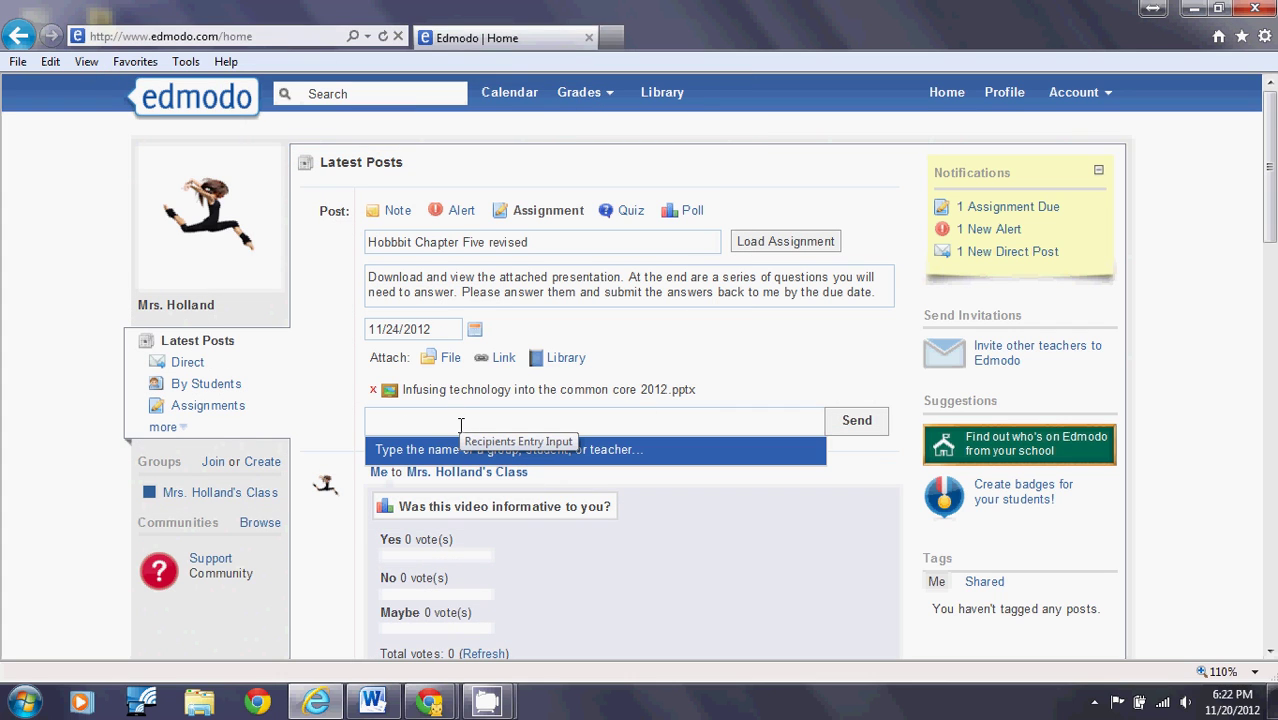
pyautogui.write('m')
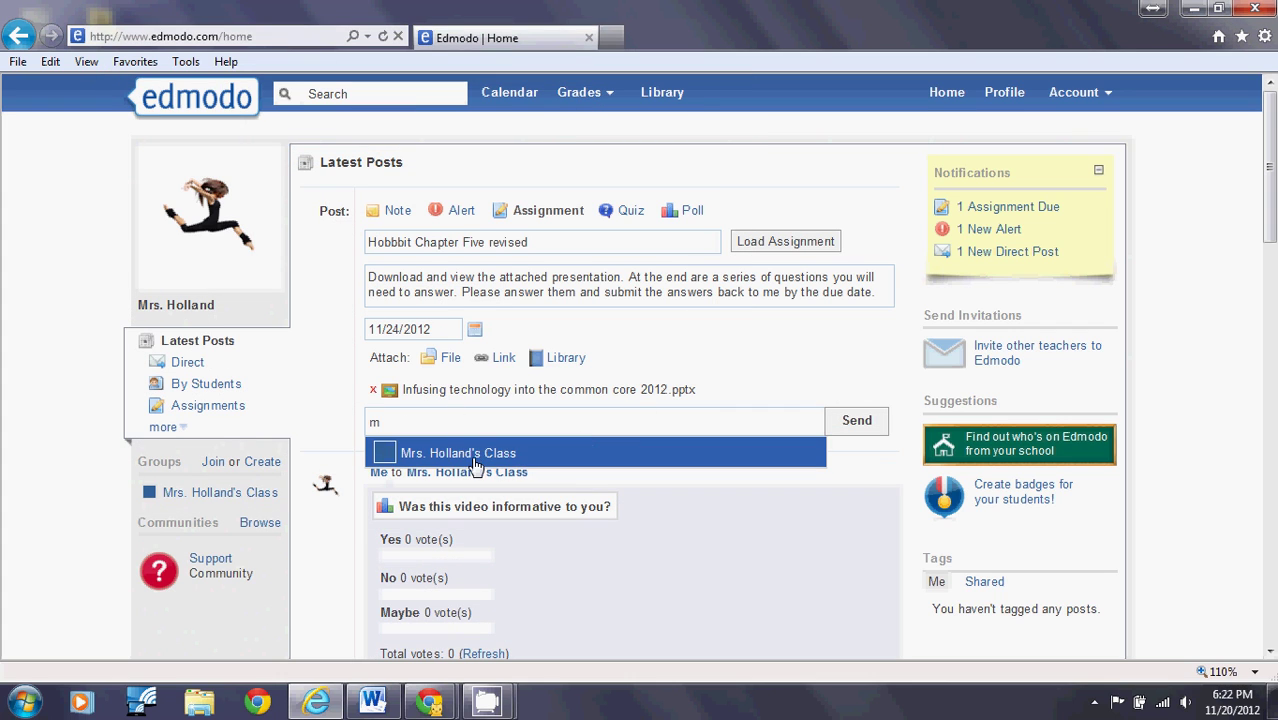
pyautogui.click(716, 462)
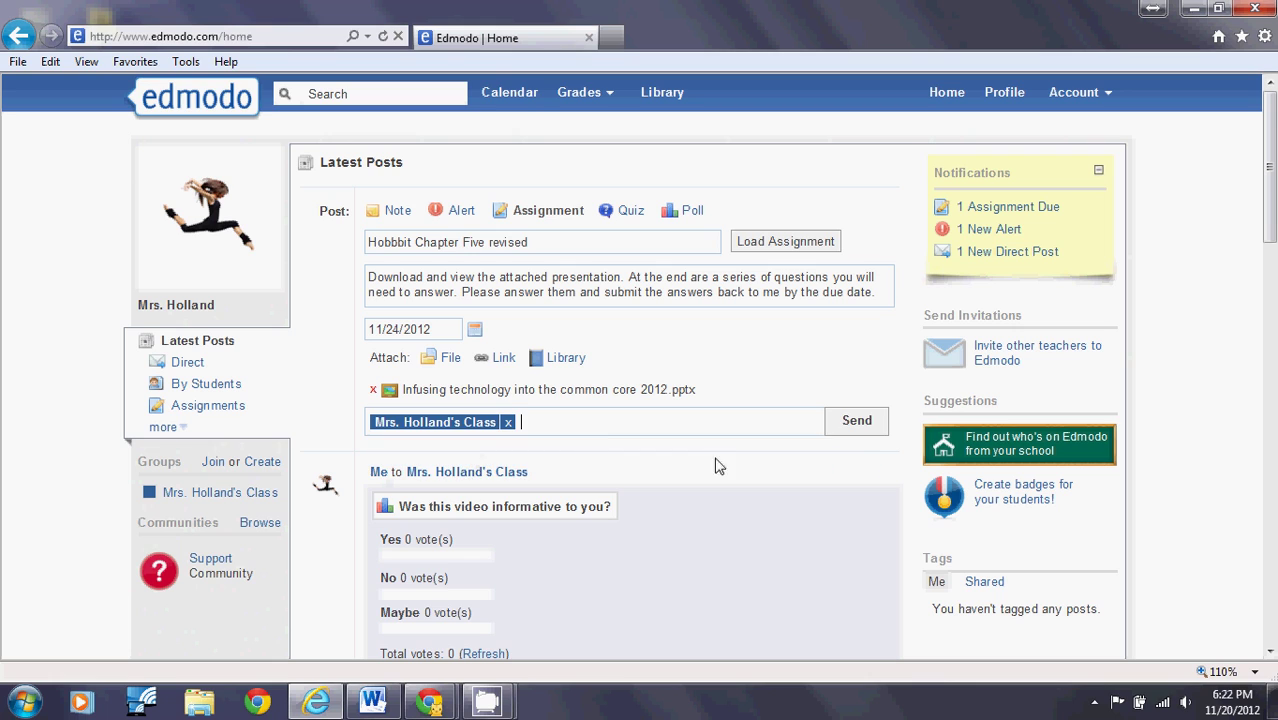
pyautogui.click(850, 421)
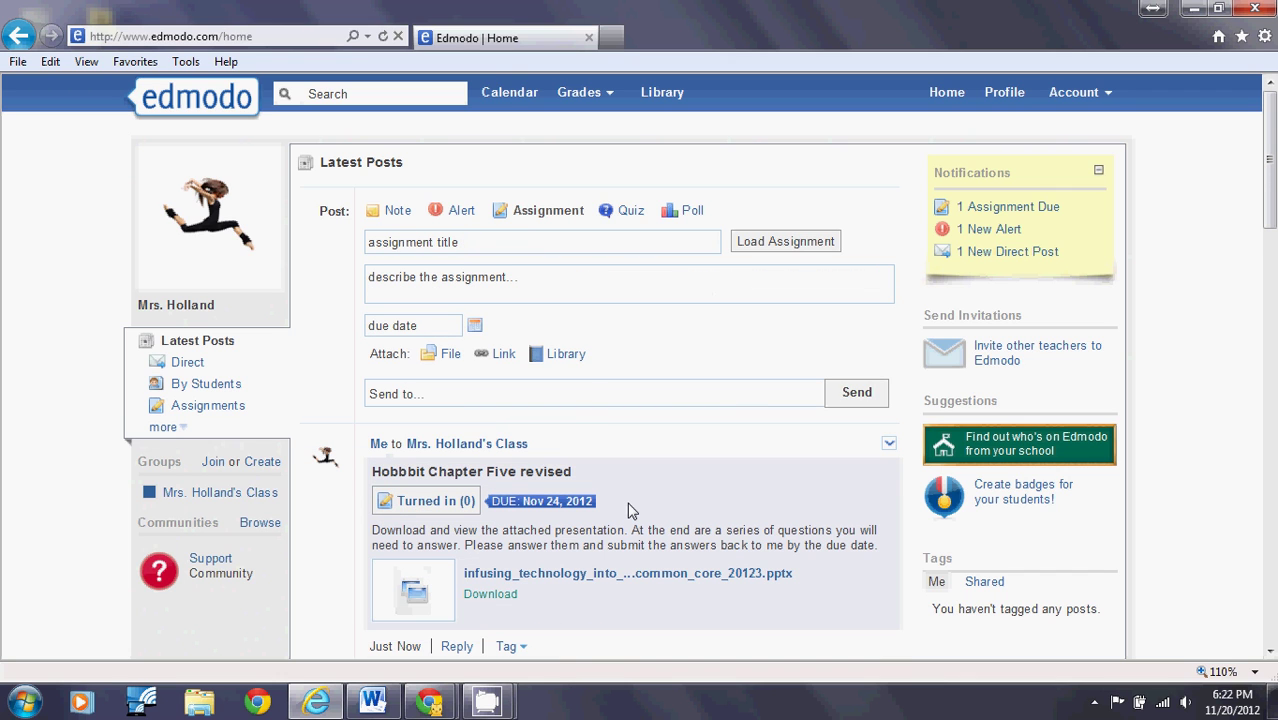
pyautogui.scroll(-3, 628, 500)
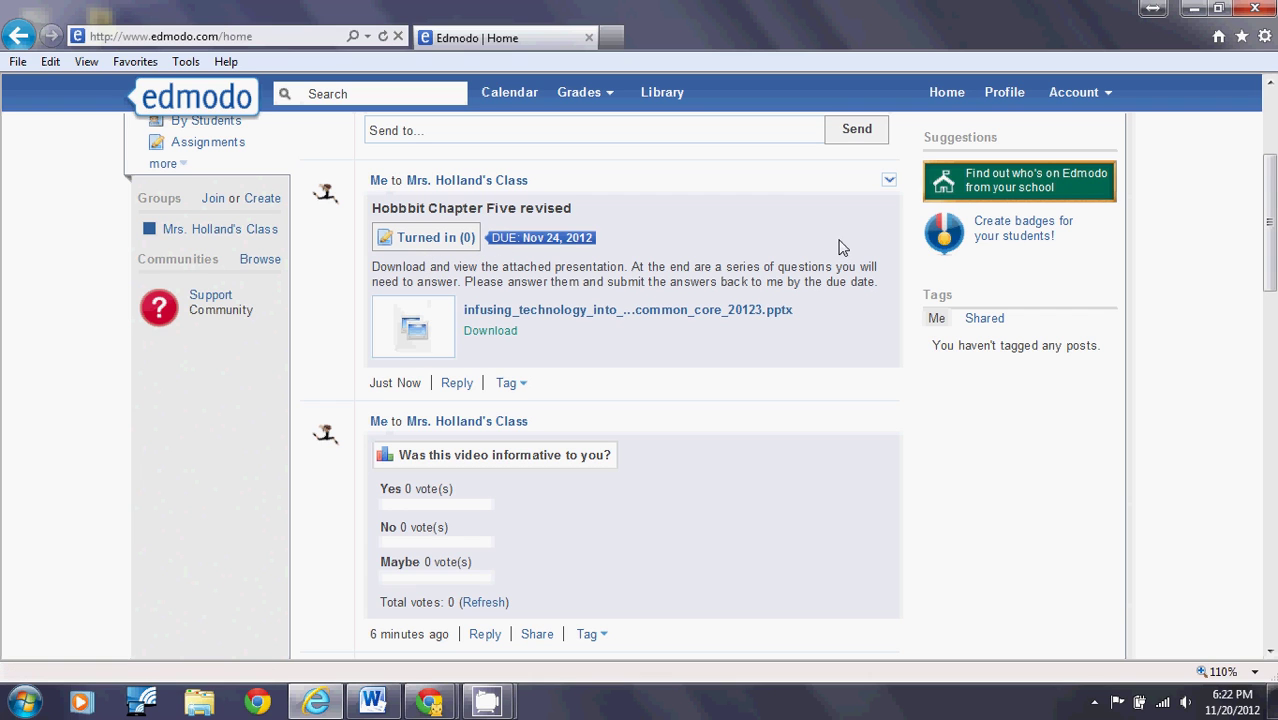
pyautogui.scroll(-1, 784, 241)
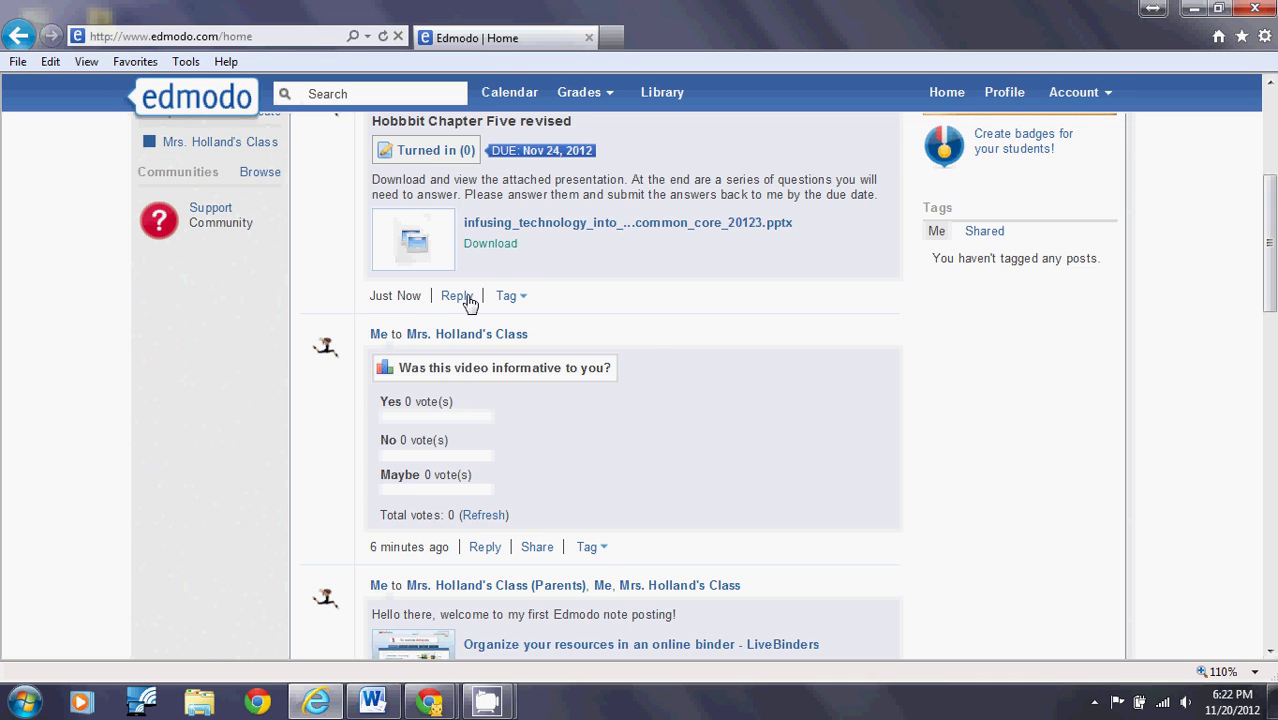
pyautogui.scroll(4, 468, 300)
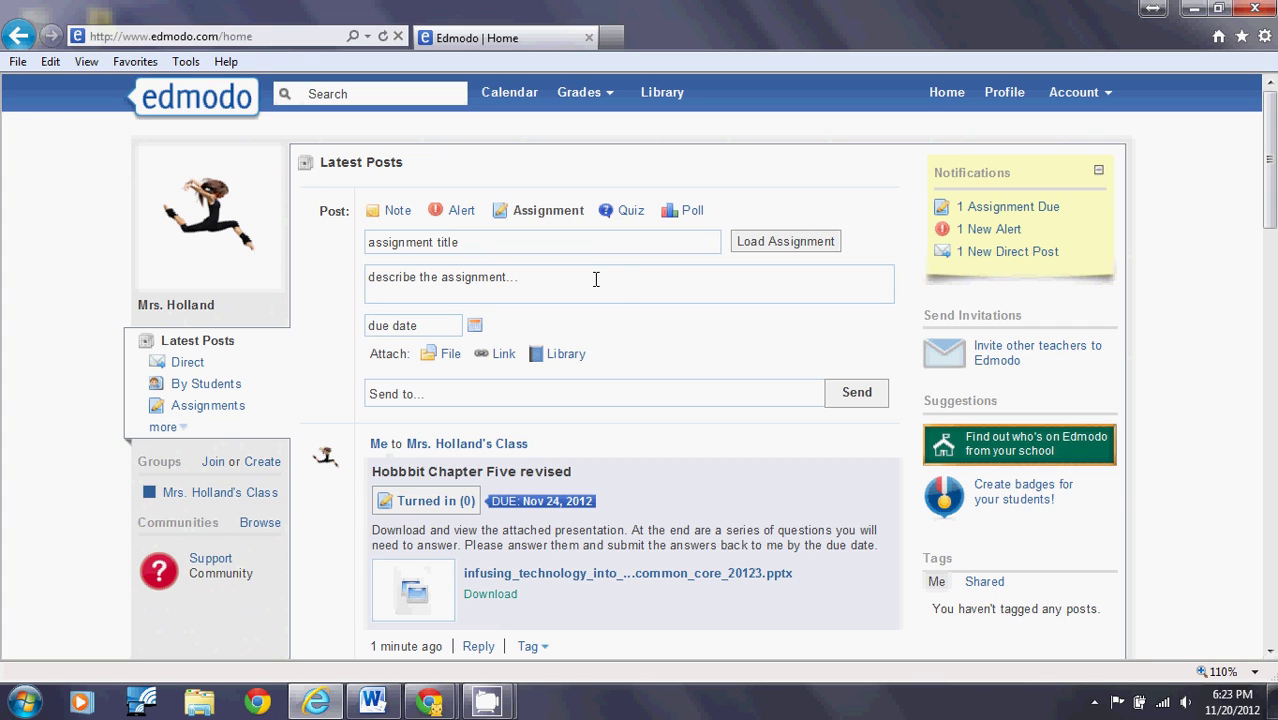
# Step: Create a multiple-choice quiz whose first question is 'WHen is the Winter Solstice?'
pyautogui.click(627, 212)
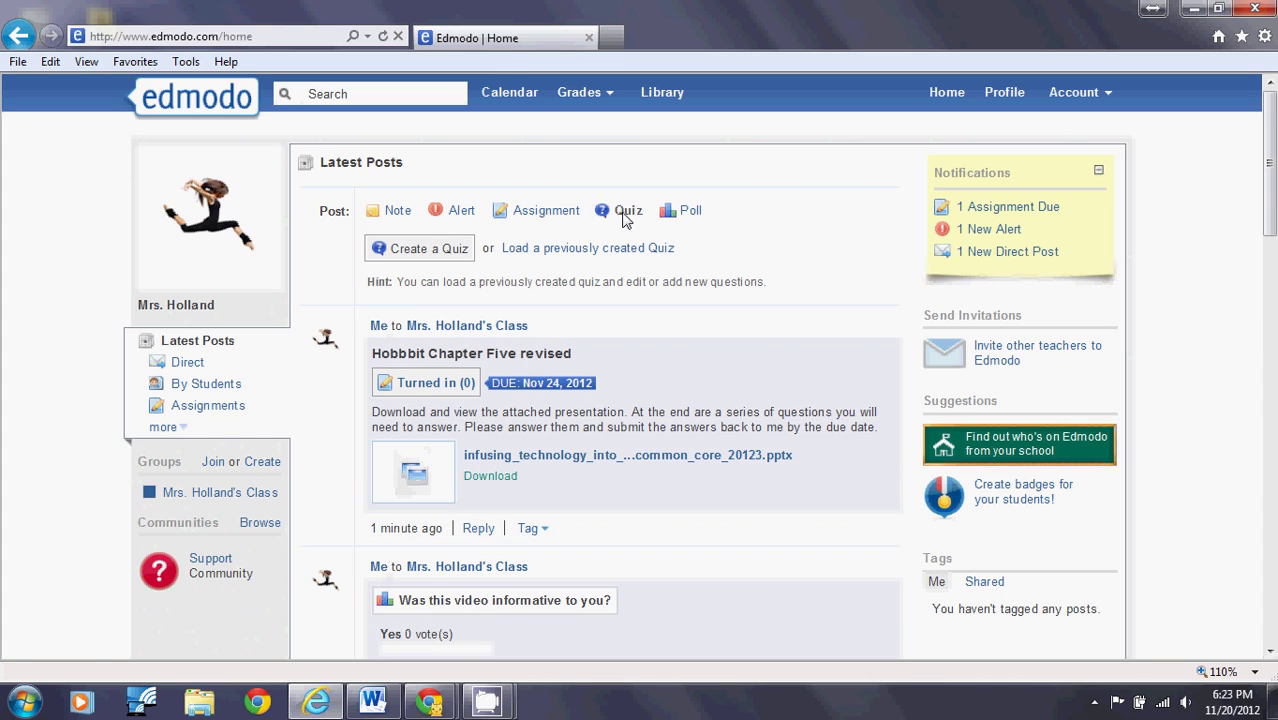
pyautogui.click(428, 250)
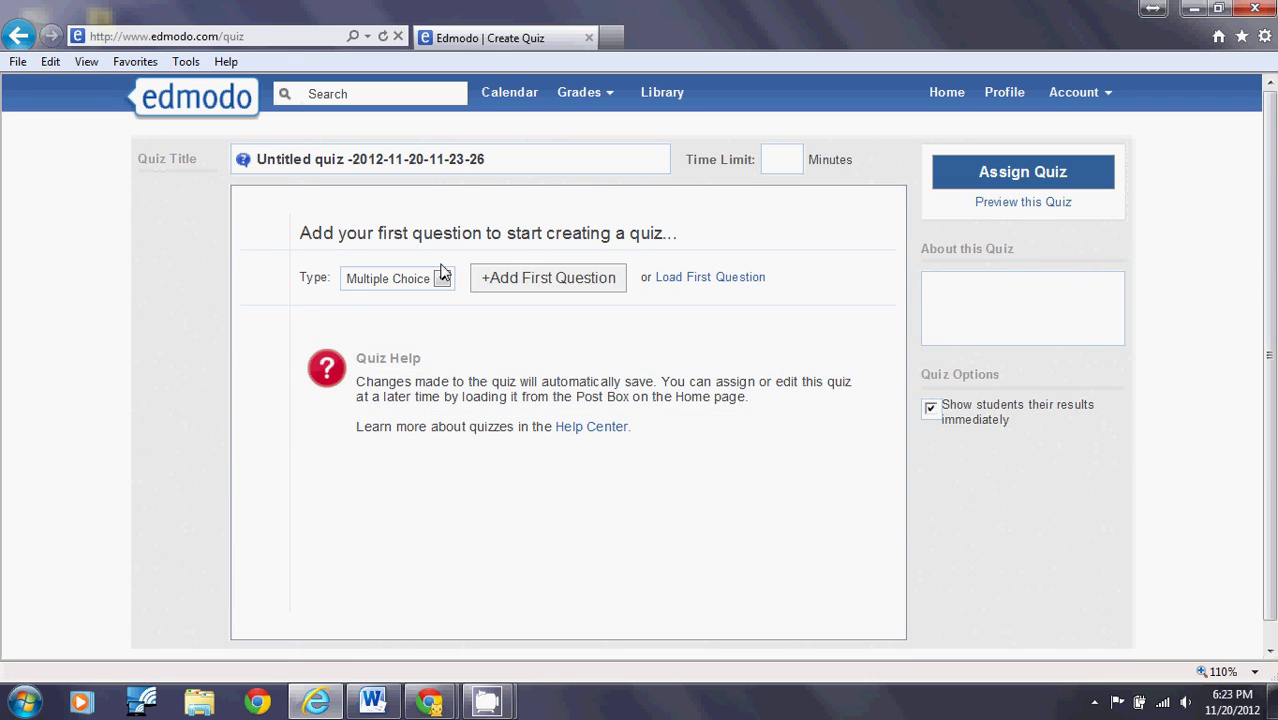
pyautogui.click(441, 278)
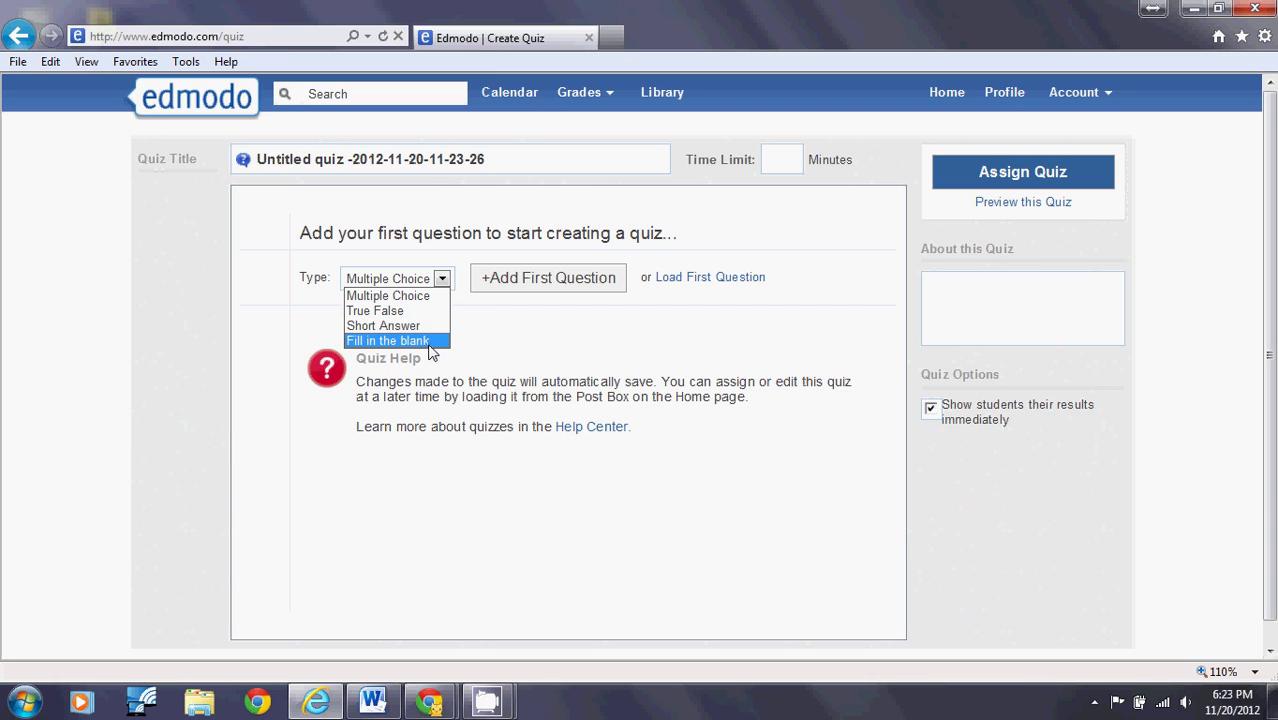
pyautogui.click(437, 296)
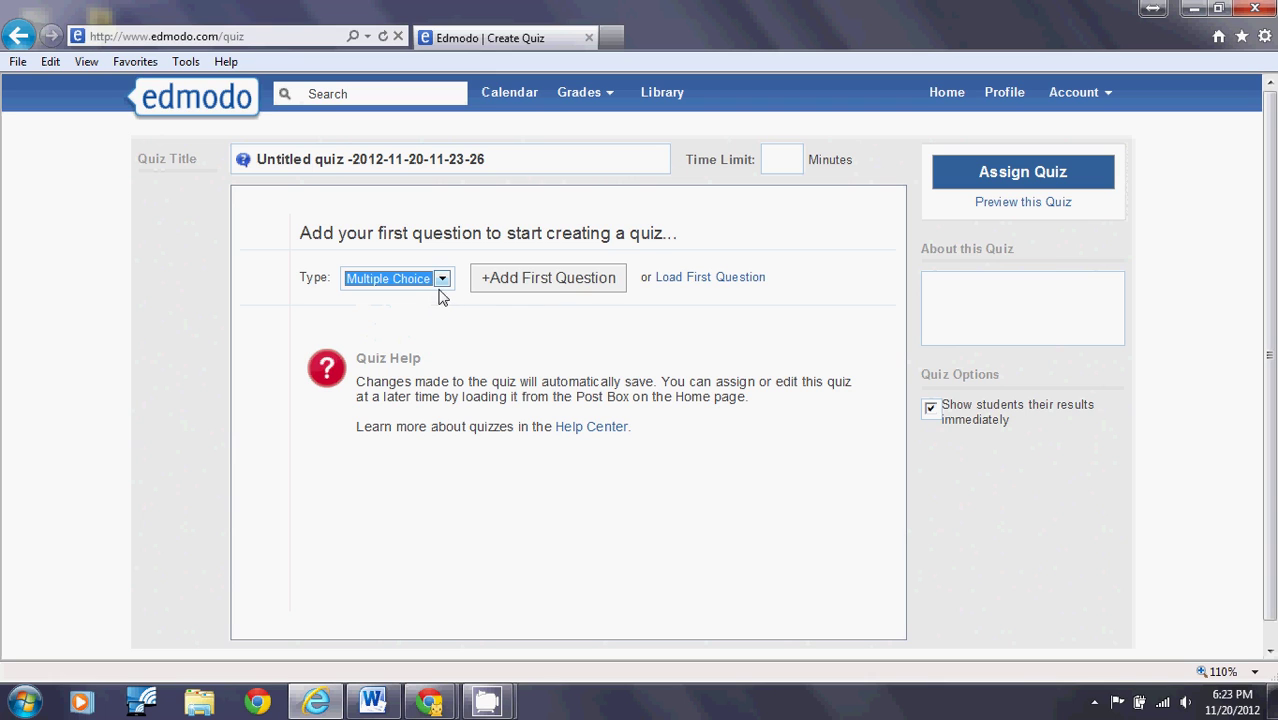
pyautogui.click(585, 289)
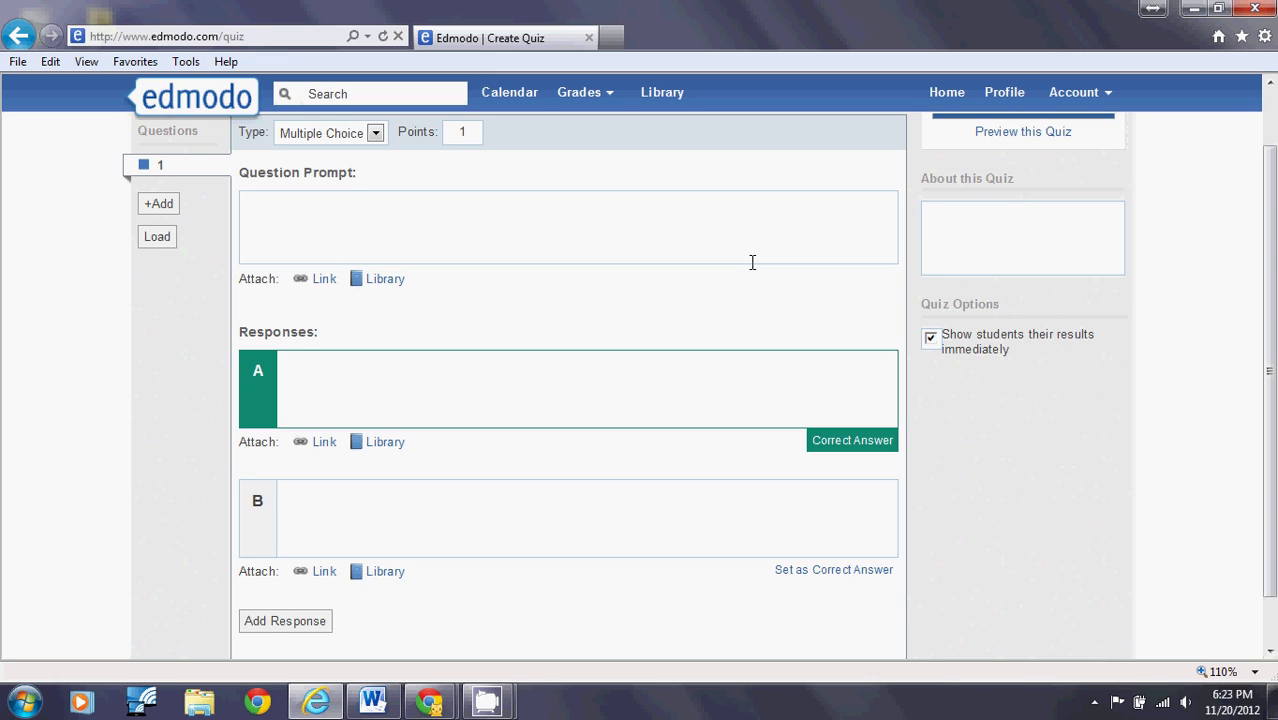
pyautogui.write('WHen is the Wint')
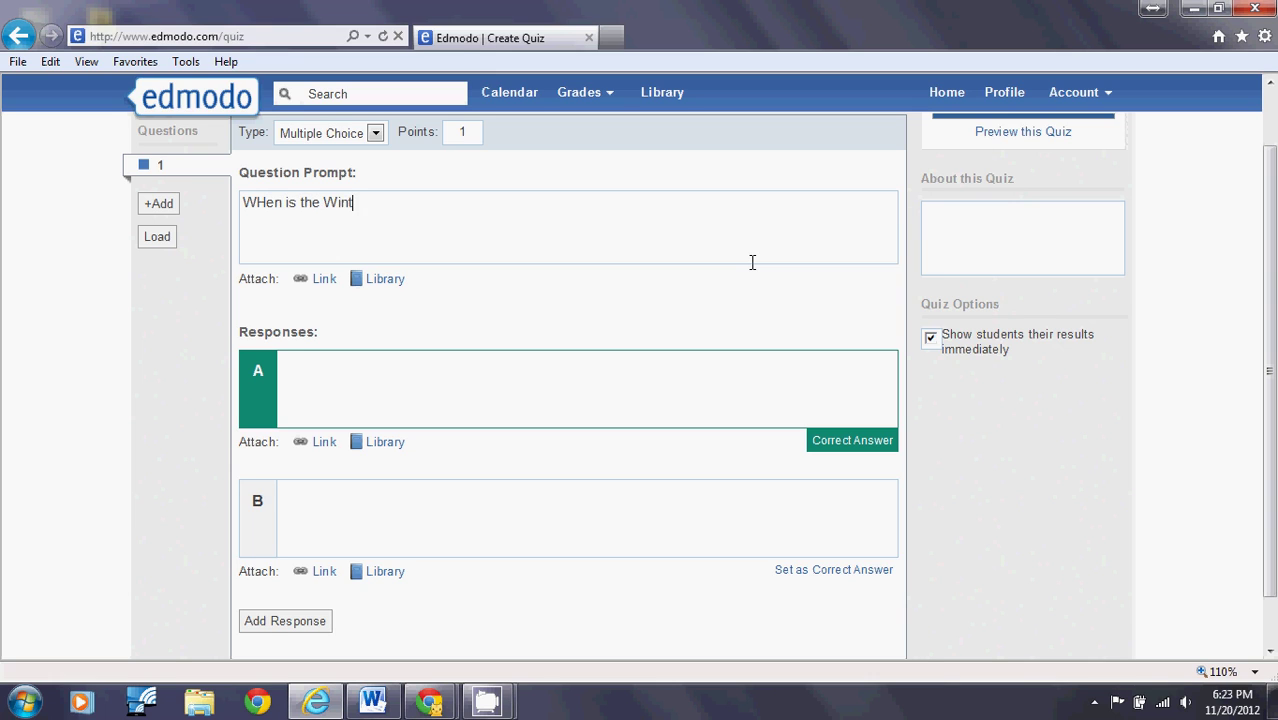
pyautogui.write('er Solstice?')
# Step: Enter responses January, March and December for the first question
pyautogui.click(406, 378)
pyautogui.write('January')
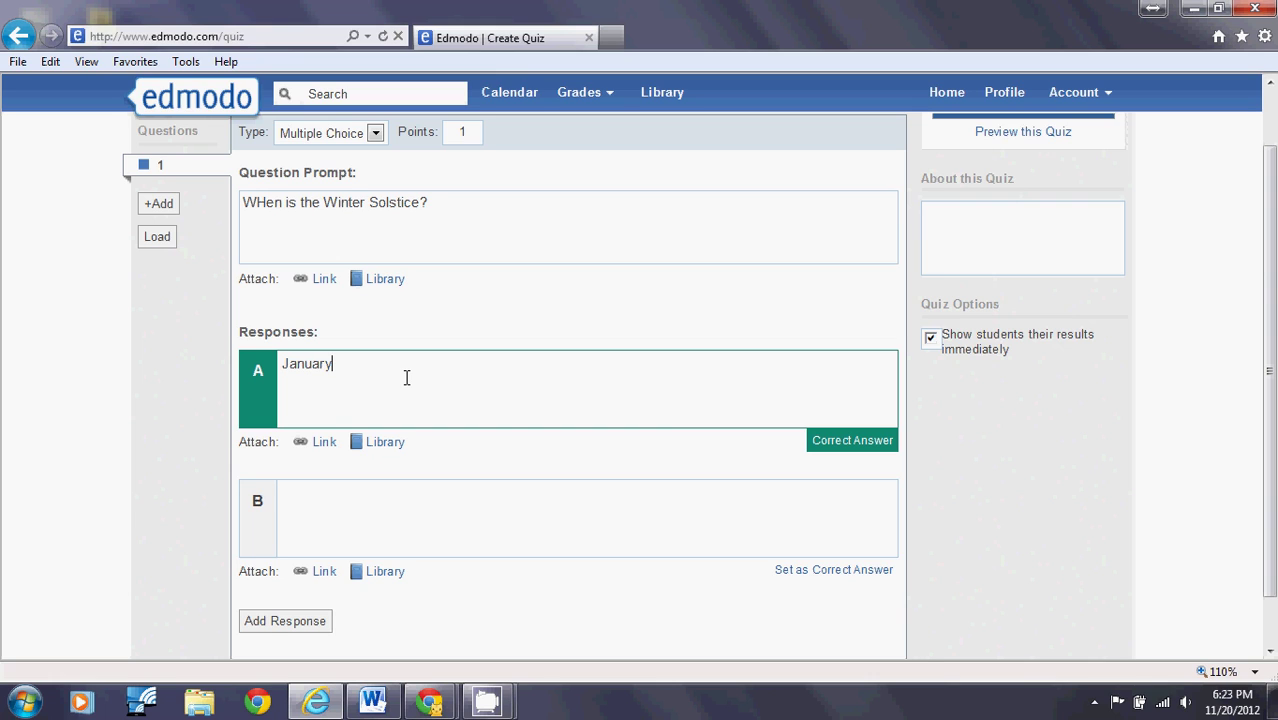
pyautogui.click(458, 518)
pyautogui.write('March')
pyautogui.scroll(-1, 458, 520)
pyautogui.click(292, 564)
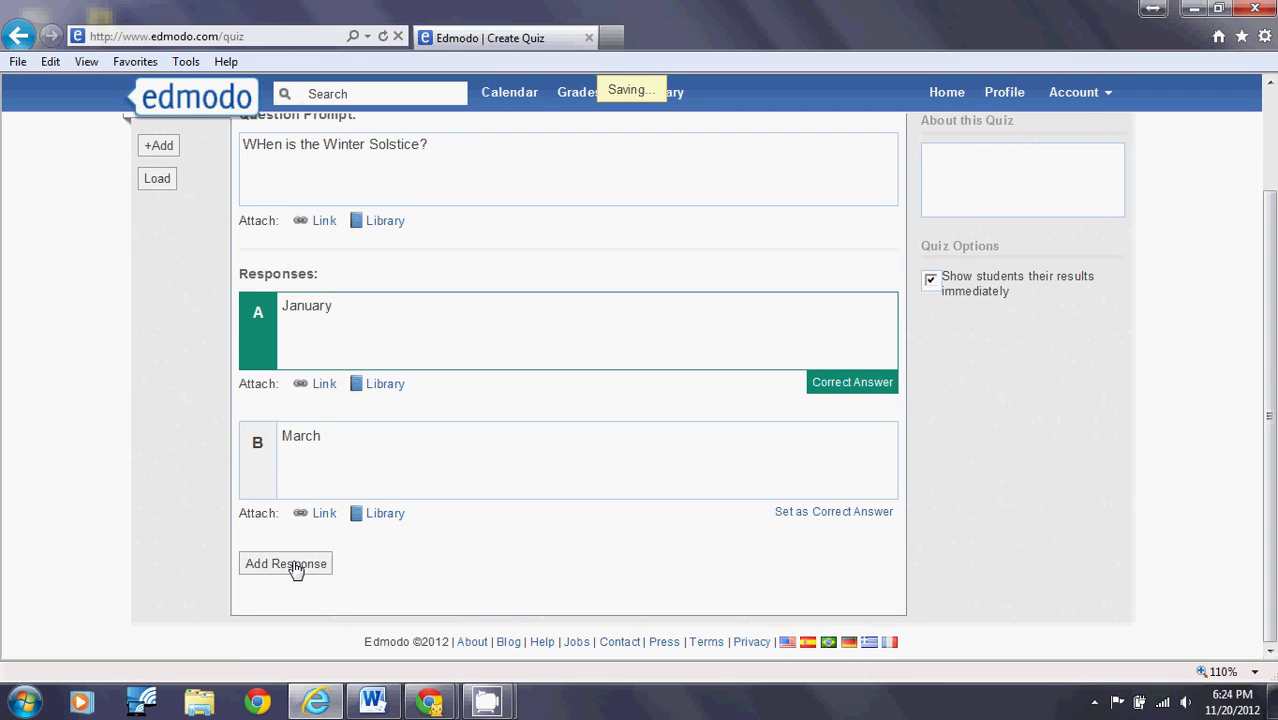
pyautogui.scroll(-2, 453, 475)
pyautogui.click(454, 463)
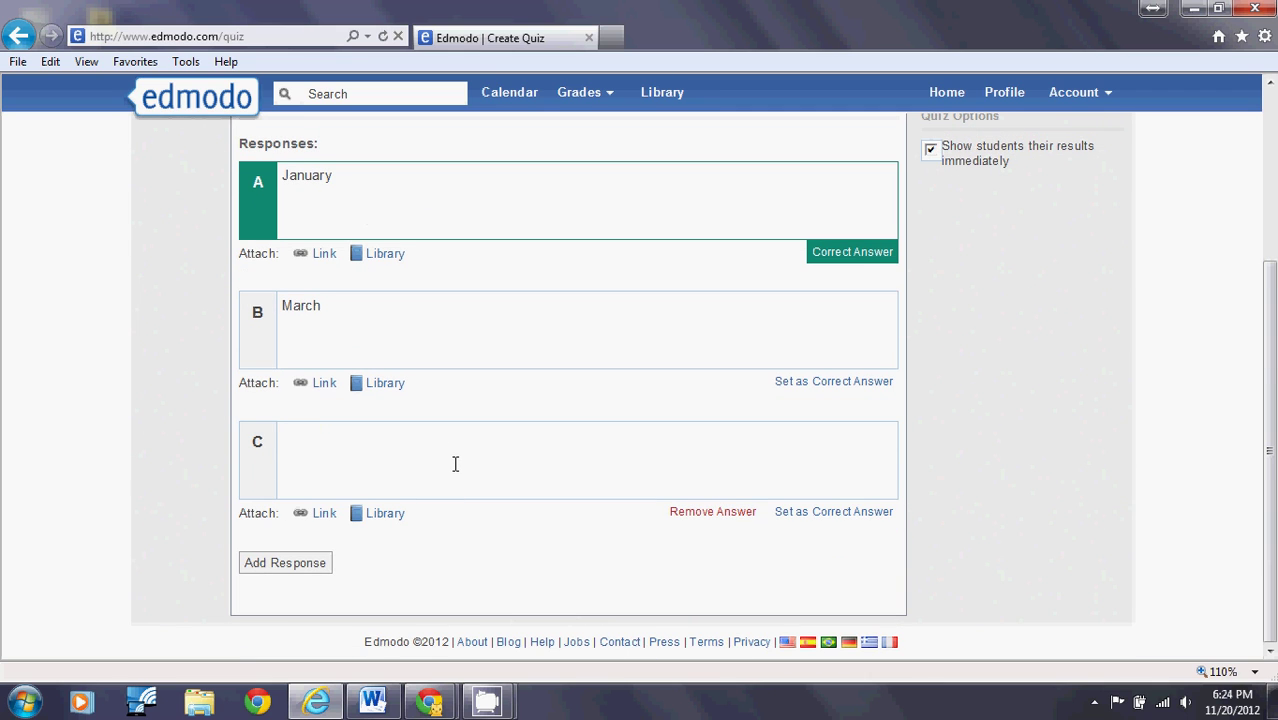
pyautogui.write('December')
# Step: Add a fourth response 'None of the above' and mark December as correct
pyautogui.click(312, 565)
pyautogui.click(337, 577)
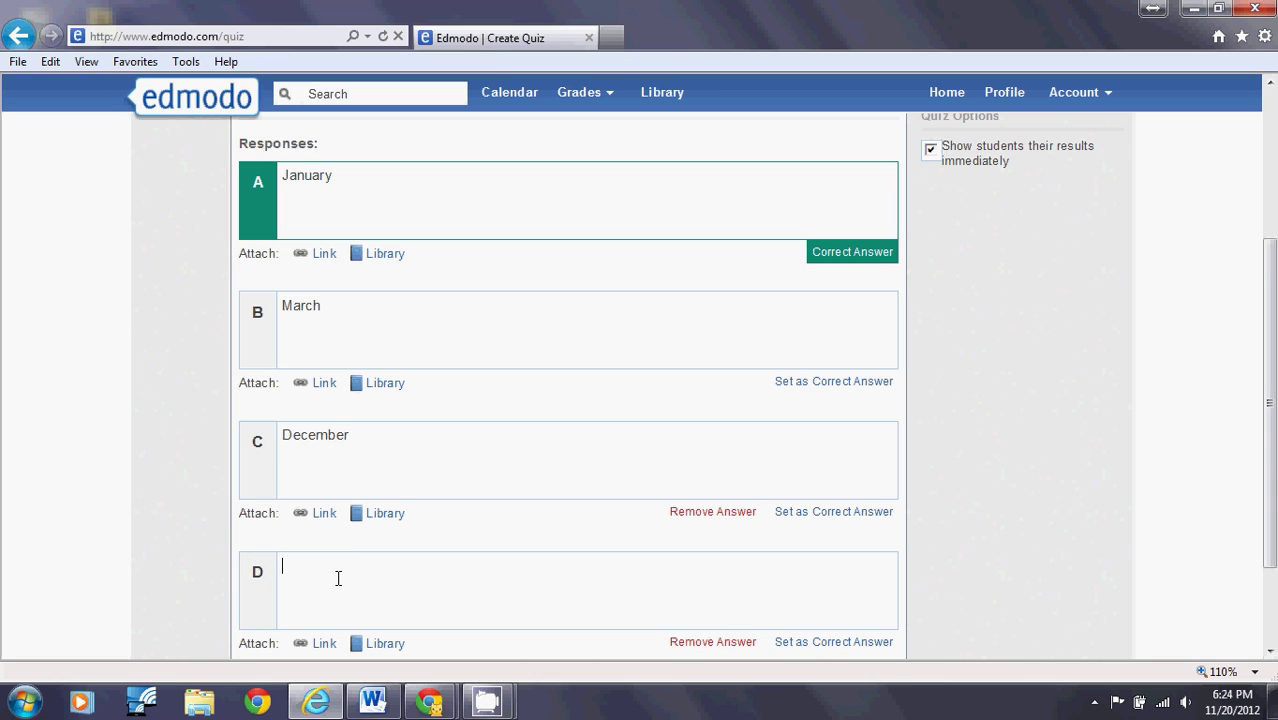
pyautogui.write('None of the above')
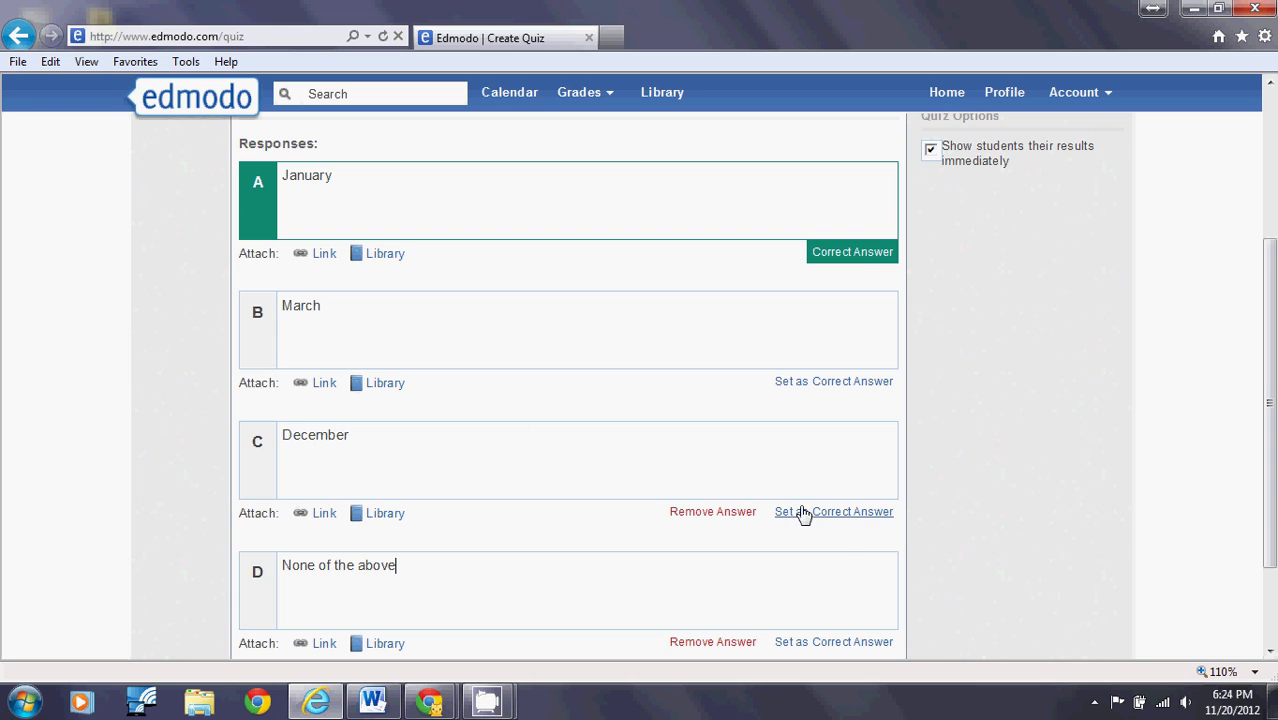
pyautogui.click(840, 516)
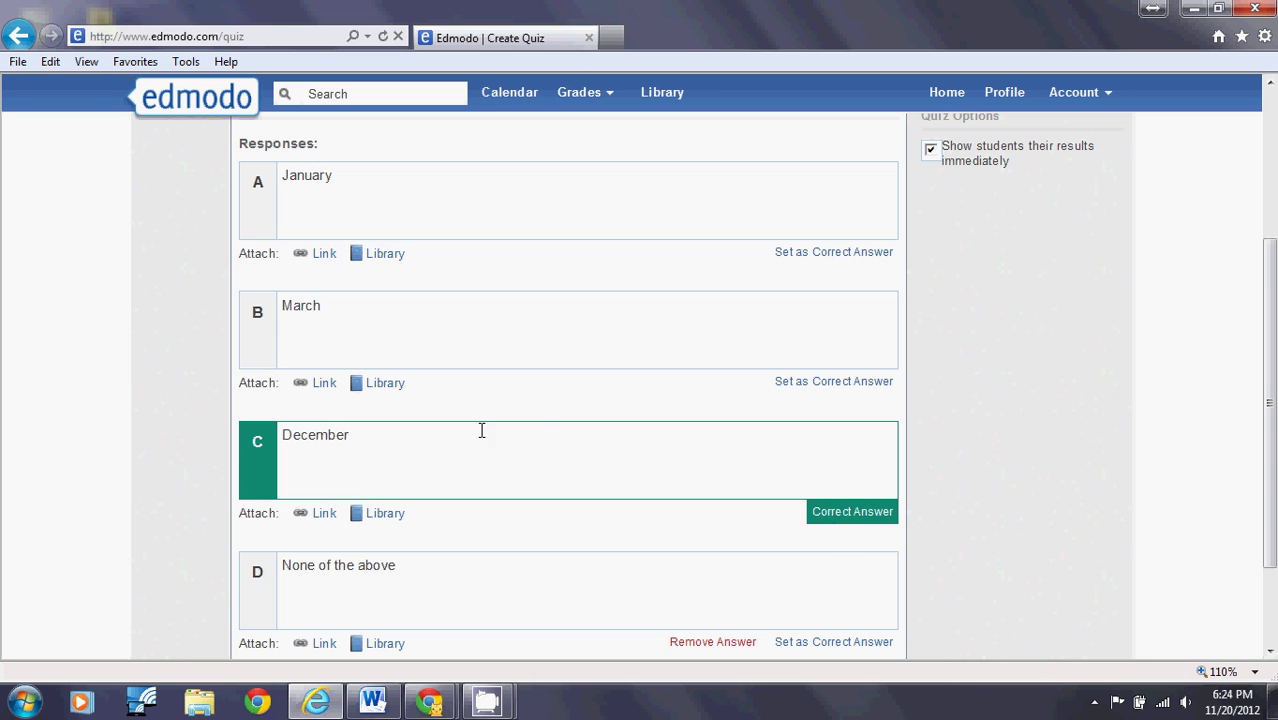
pyautogui.scroll(3, 320, 451)
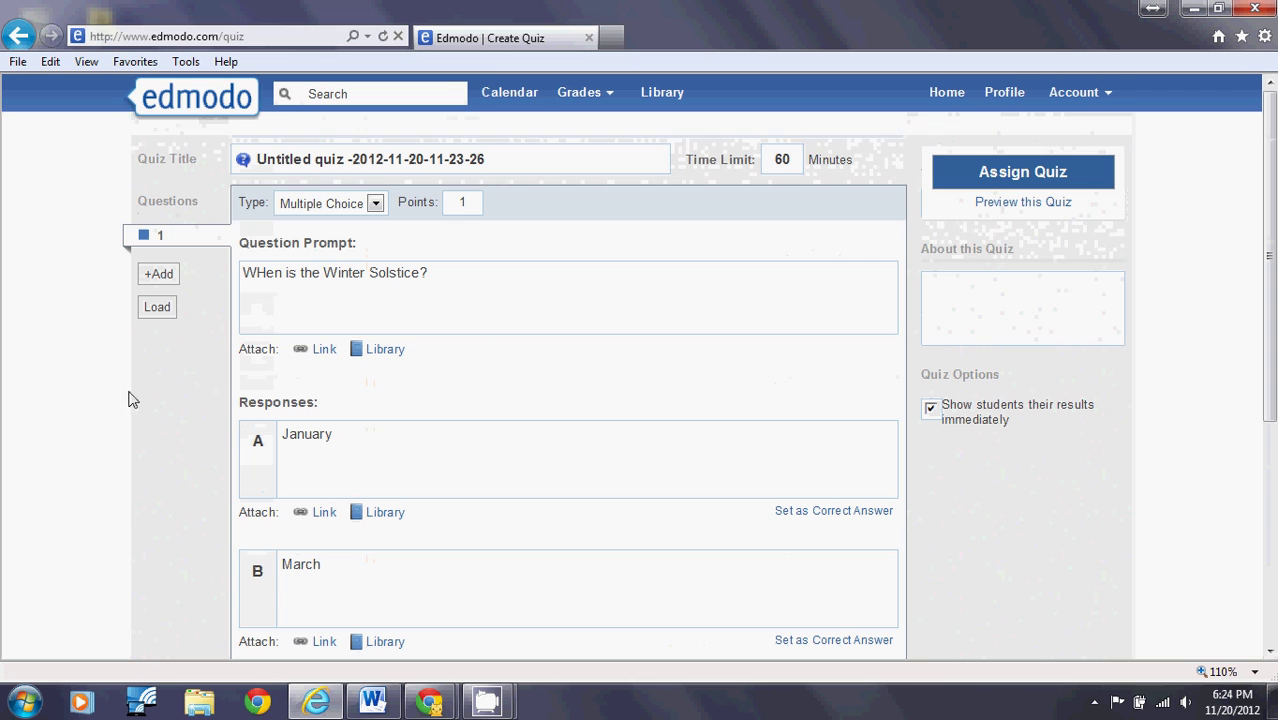
# Step: Add a second question reading 'When is the Summer Solstice?'
pyautogui.click(170, 280)
pyautogui.scroll(2, 165, 283)
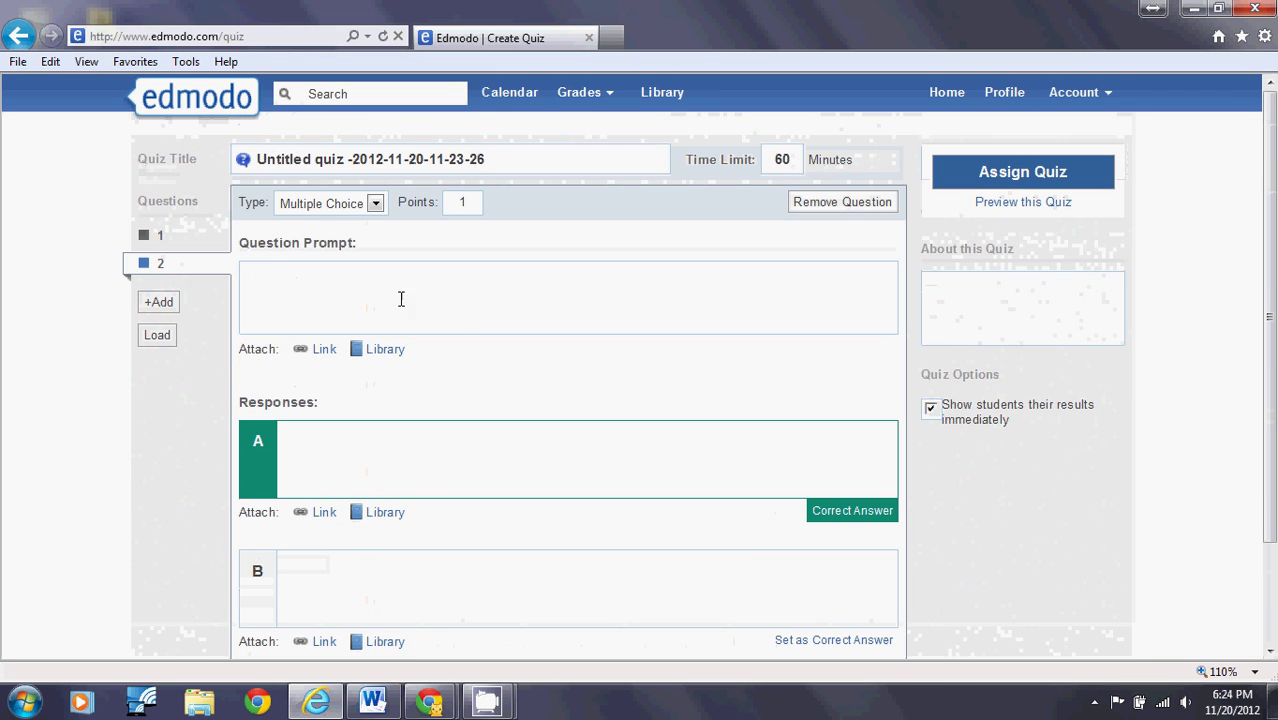
pyautogui.click(463, 314)
pyautogui.write('When is the su')
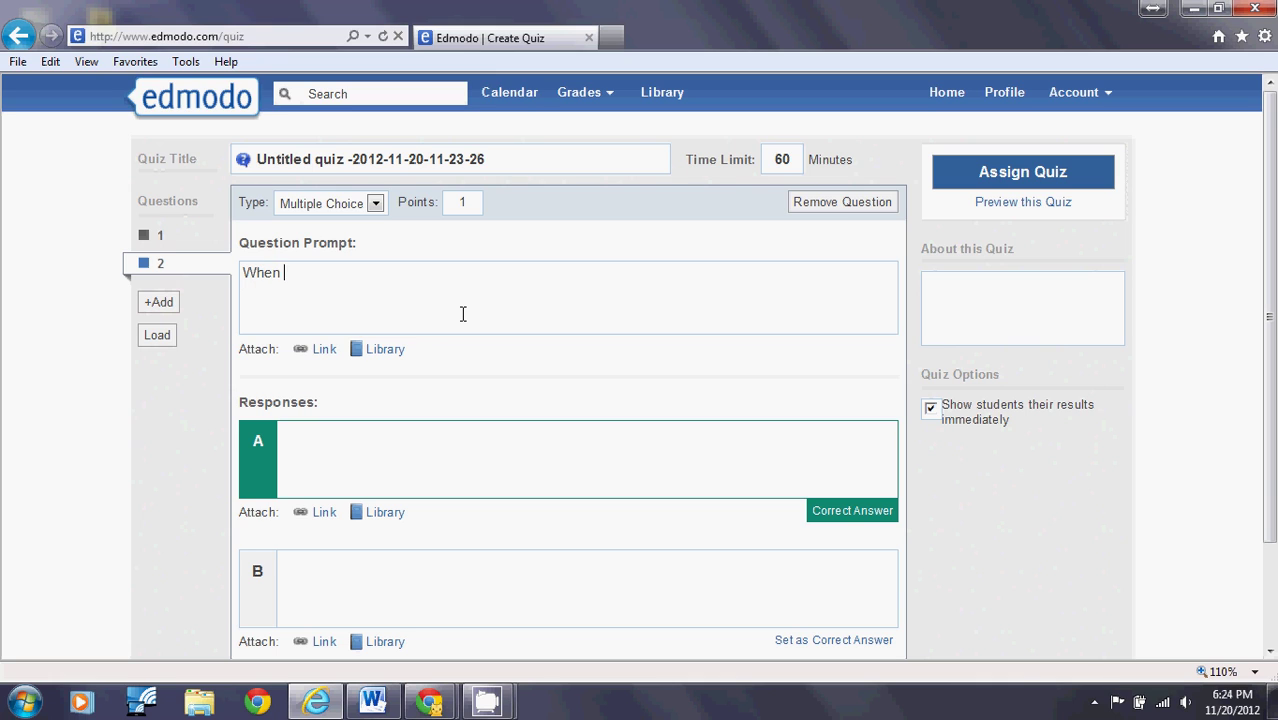
pyautogui.press('BackSpace')
pyautogui.press('BackSpace')
pyautogui.write('Summer sol')
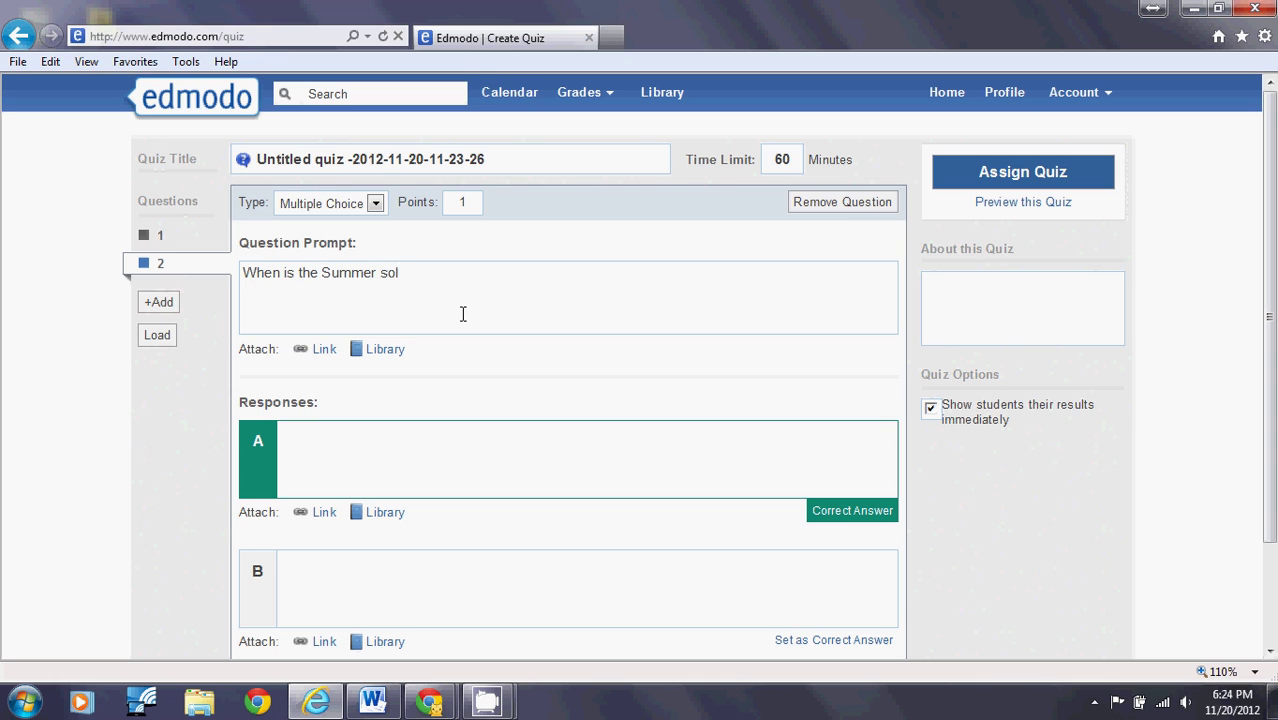
pyautogui.press('BackSpace')
pyautogui.press('BackSpace')
pyautogui.press('BackSpace')
pyautogui.write('Solstice?')
# Step: Enter June and July as responses A and B
pyautogui.click(451, 456)
pyautogui.write('June')
pyautogui.click(482, 560)
pyautogui.write('July')
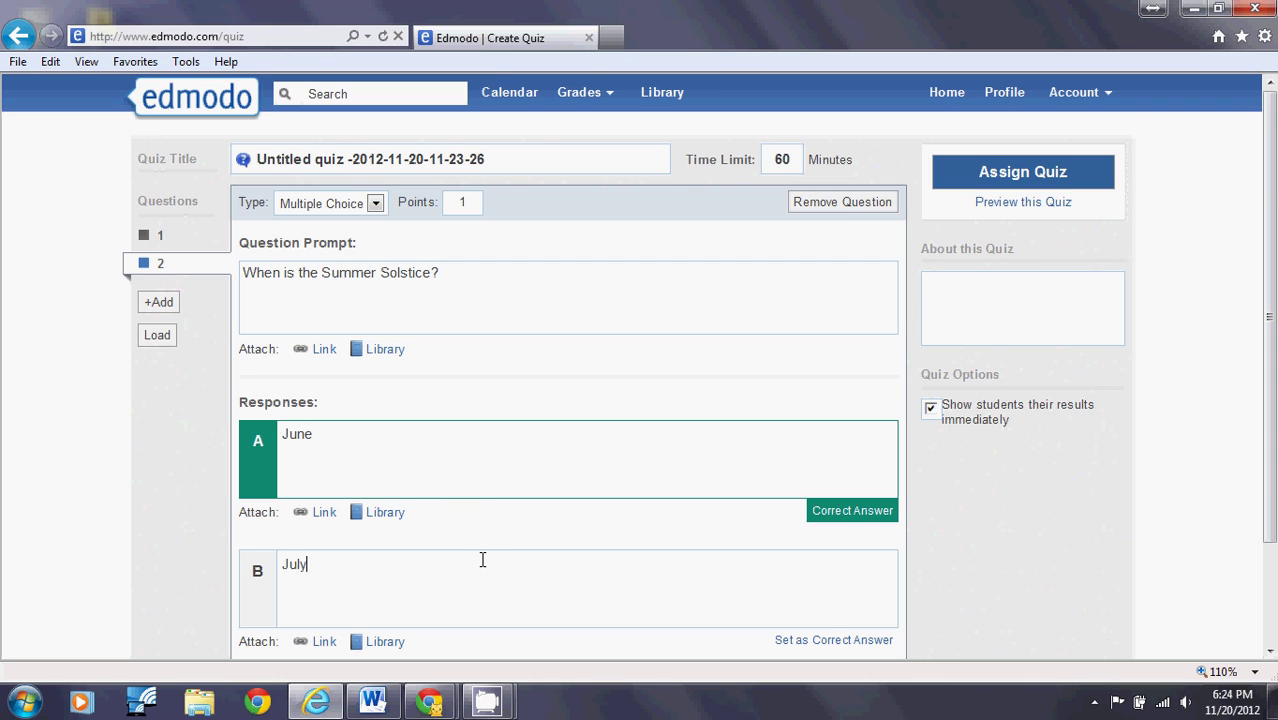
pyautogui.scroll(-2, 482, 560)
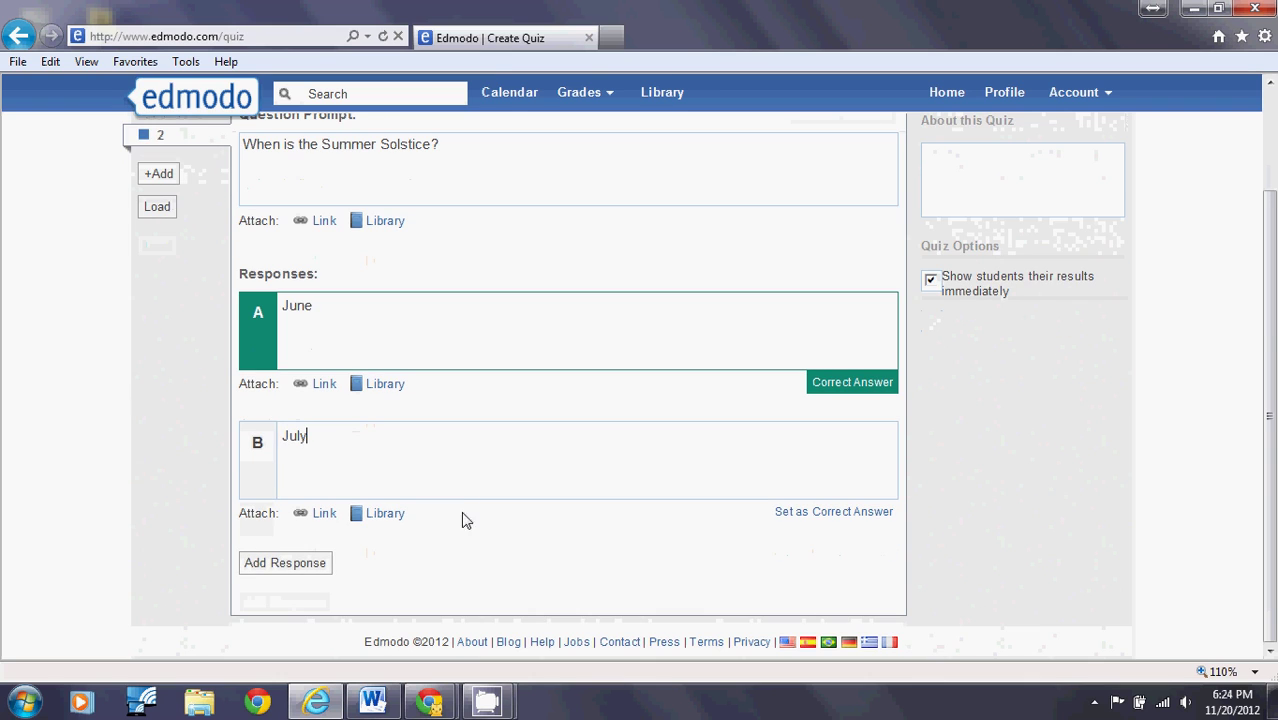
# Step: Add two more responses, April and May
pyautogui.click(280, 563)
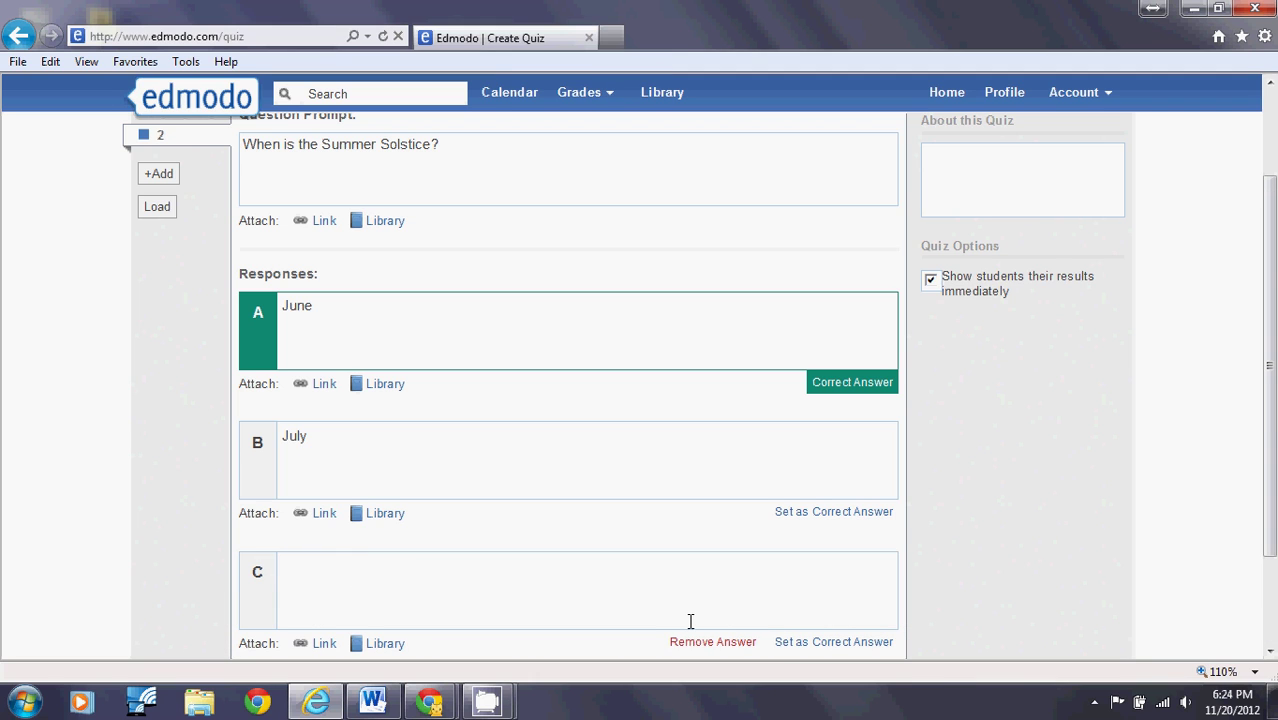
pyautogui.write('April')
pyautogui.scroll(-2, 690, 622)
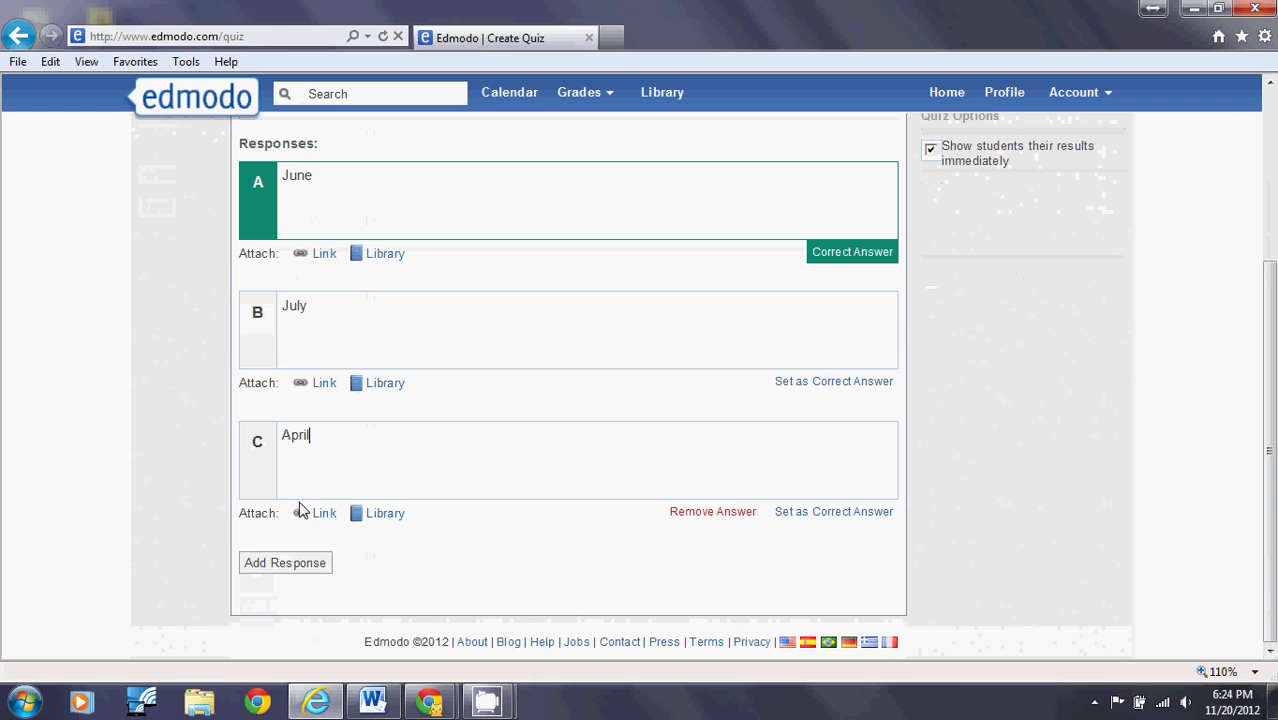
pyautogui.click(302, 565)
pyautogui.write('May')
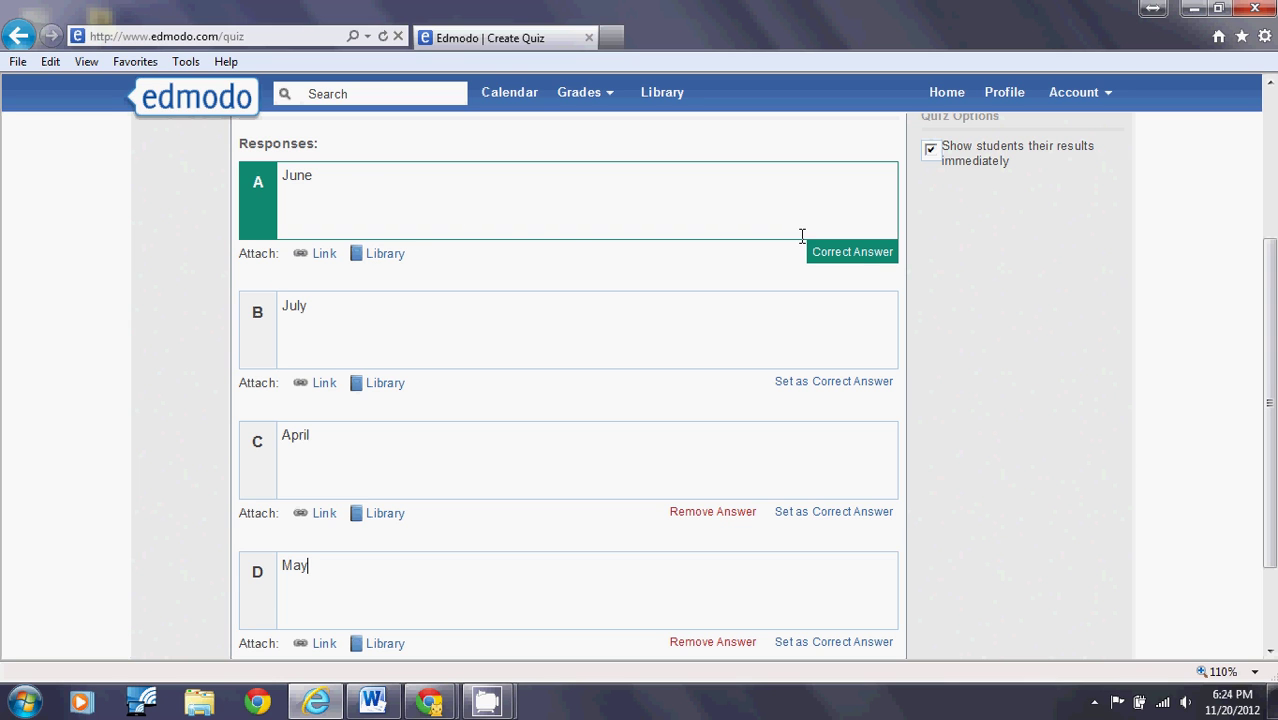
pyautogui.scroll(3, 627, 228)
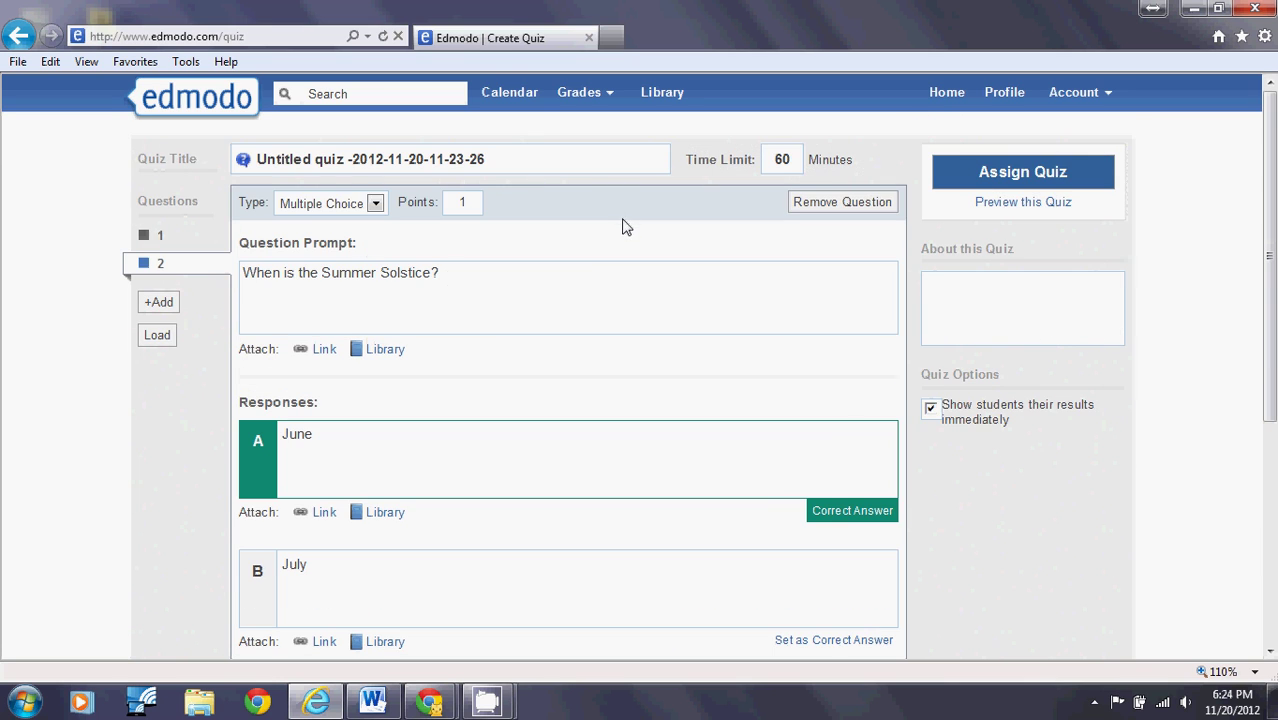
pyautogui.scroll(-2, 450, 302)
pyautogui.scroll(2, 516, 277)
# Step: Rename the quiz title to 'Solstice Quiz 1' and choose Assign Quiz
pyautogui.click(539, 155)
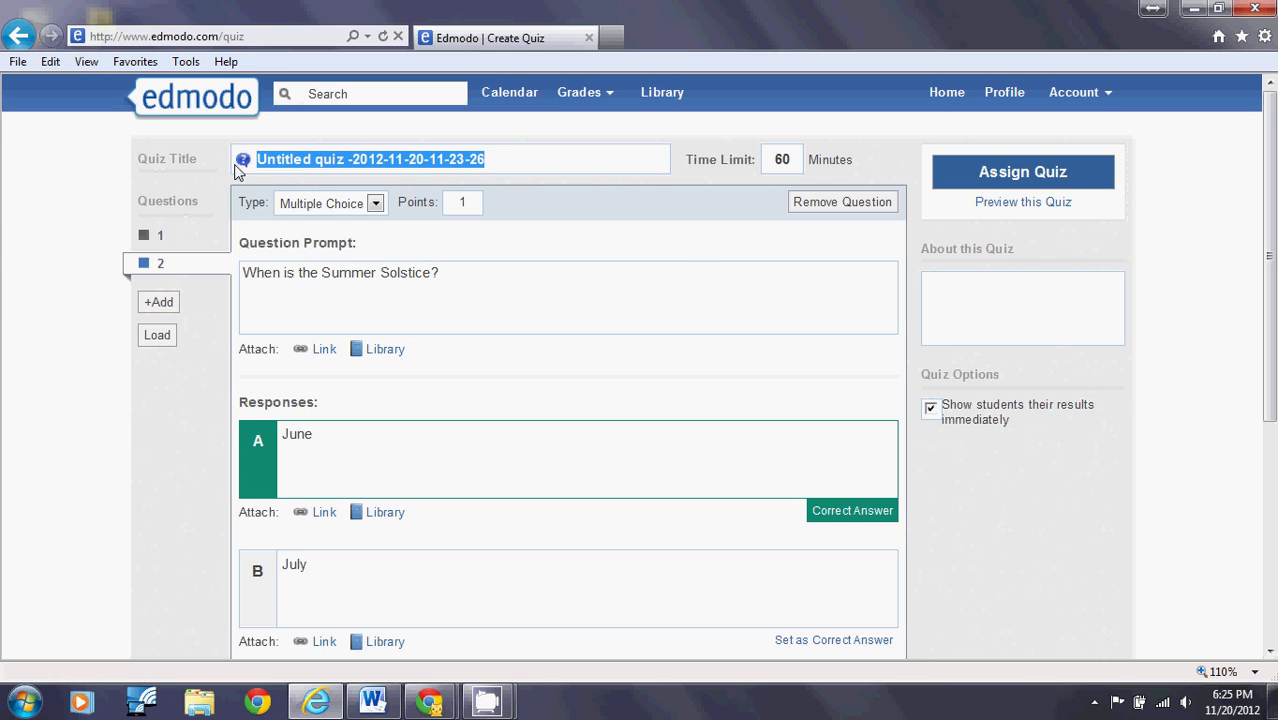
pyautogui.write('Sol')
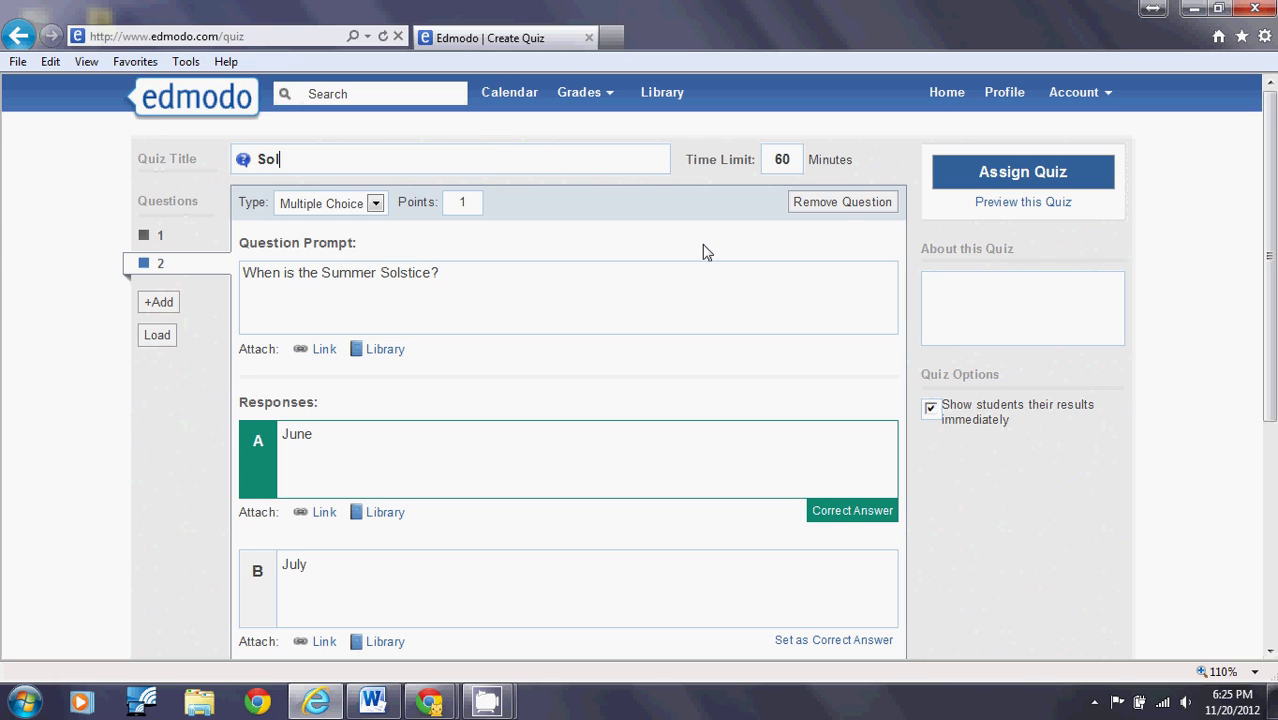
pyautogui.write('stice Quiz 1')
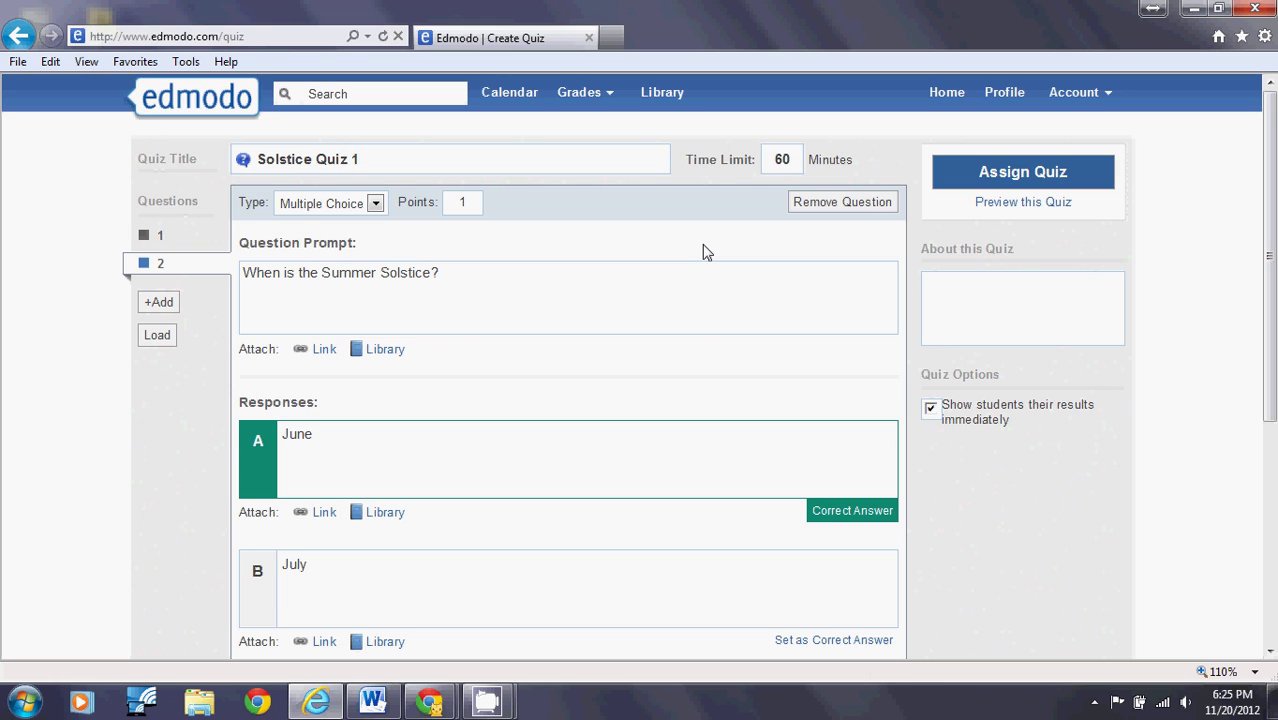
pyautogui.click(1023, 175)
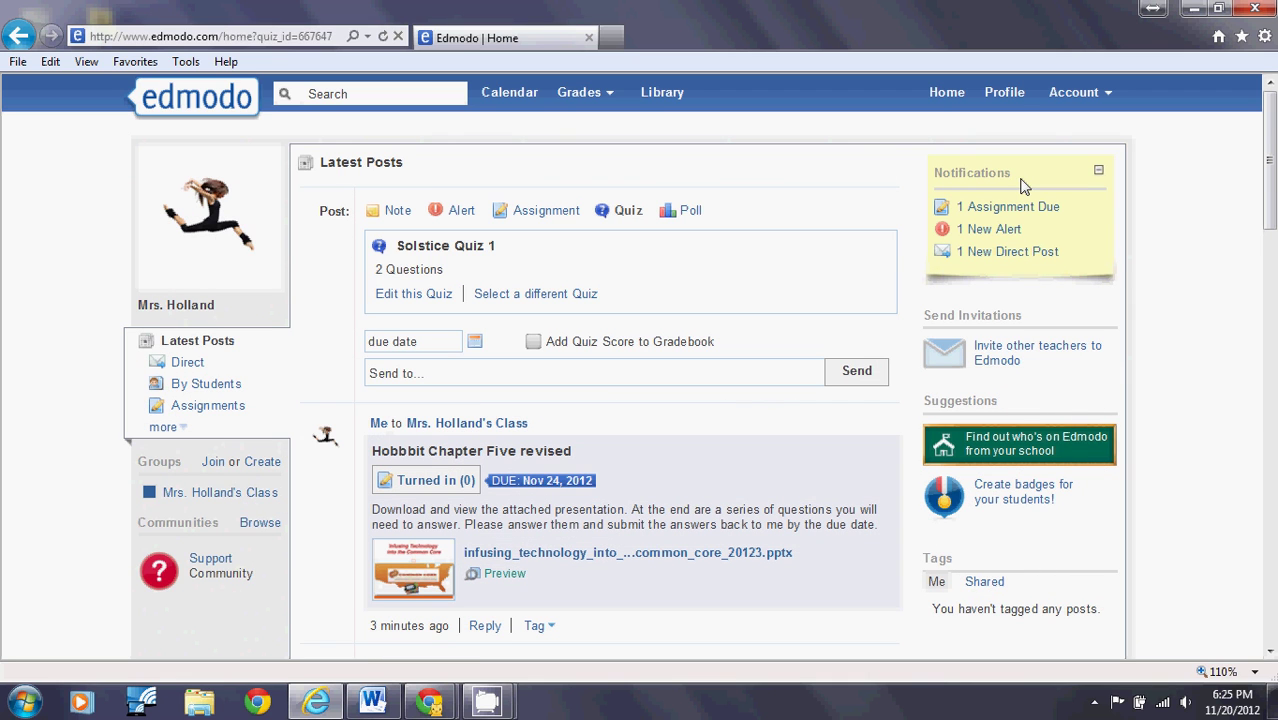
# Step: Set the quiz due date to Nov 25 and send it to the teacher's class
pyautogui.click(476, 342)
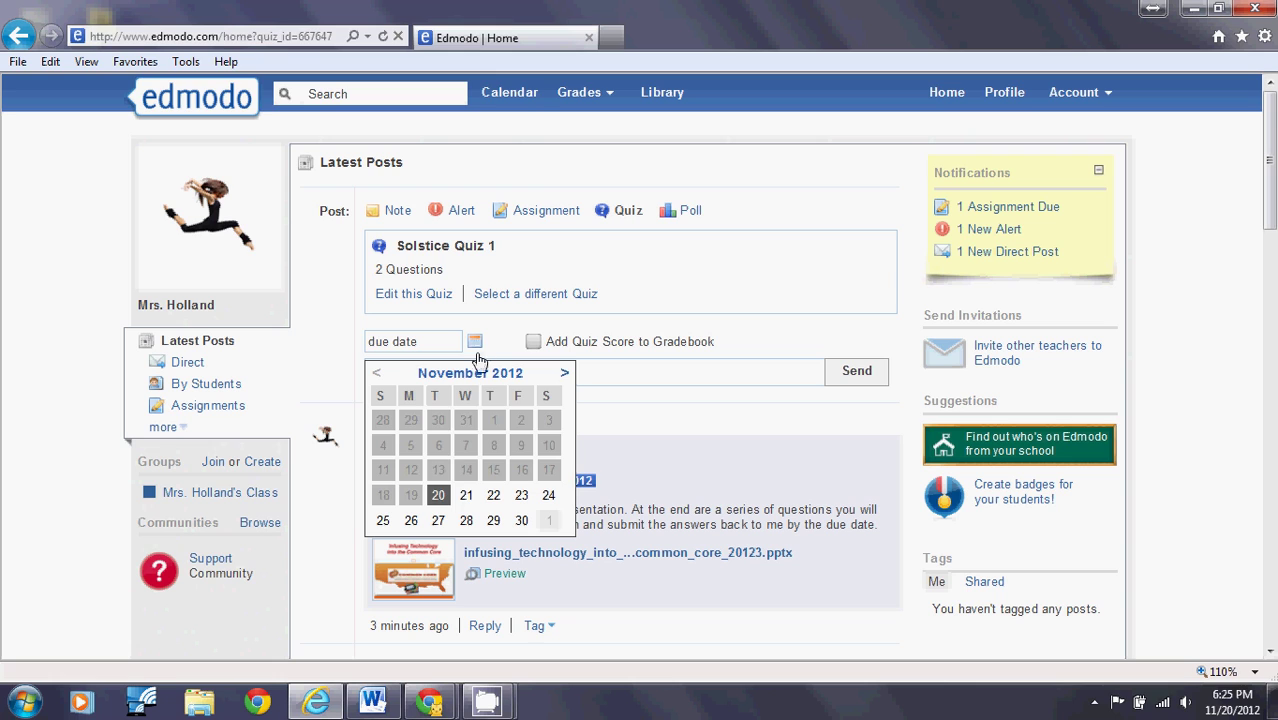
pyautogui.click(382, 521)
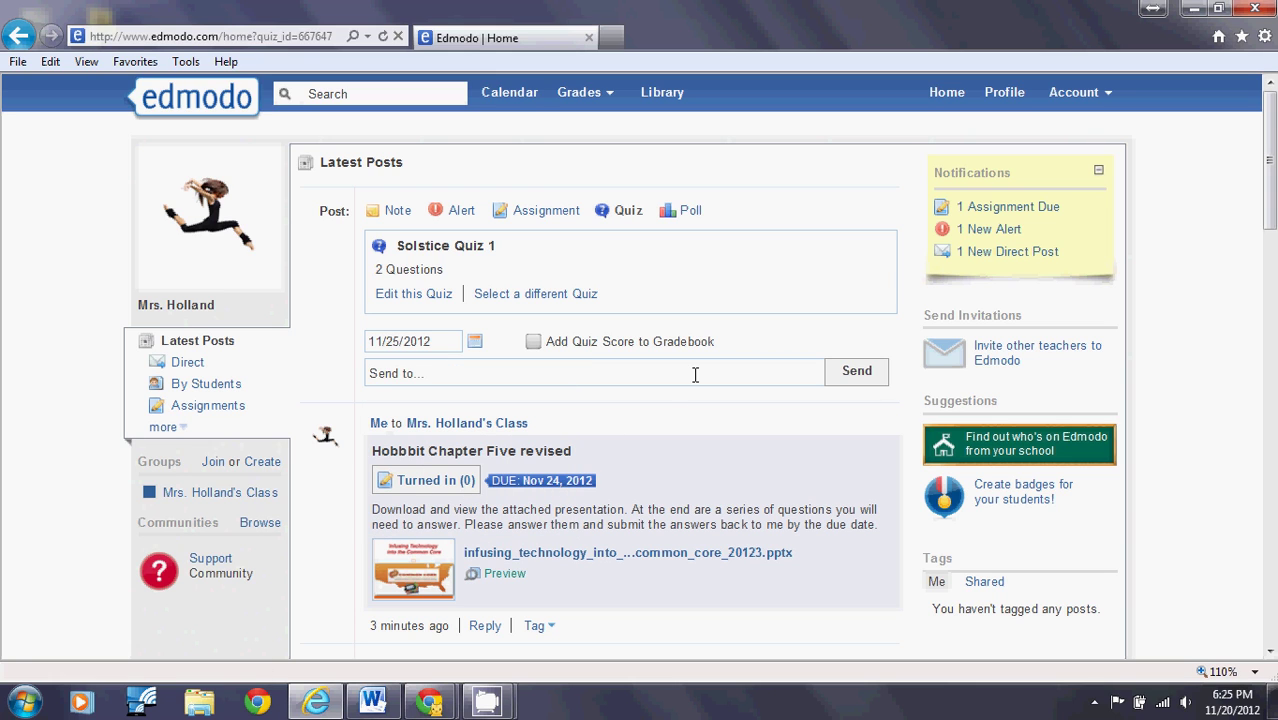
pyautogui.click(605, 372)
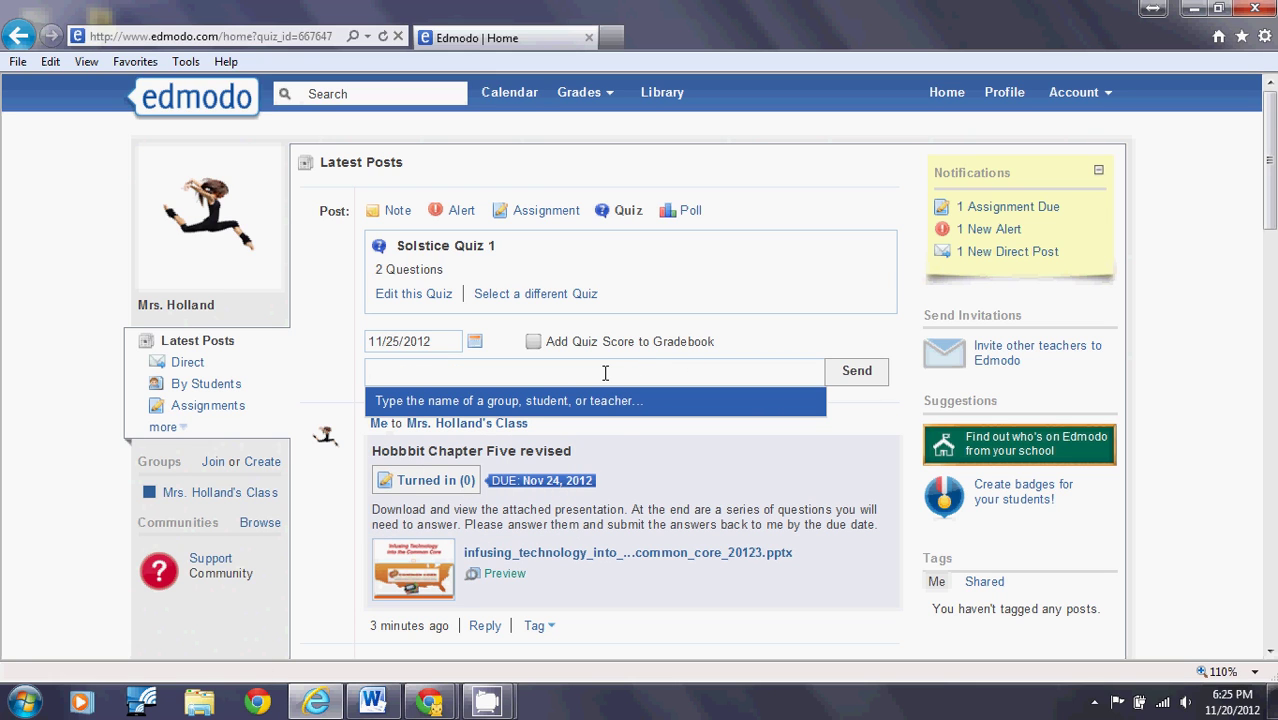
pyautogui.write('mr')
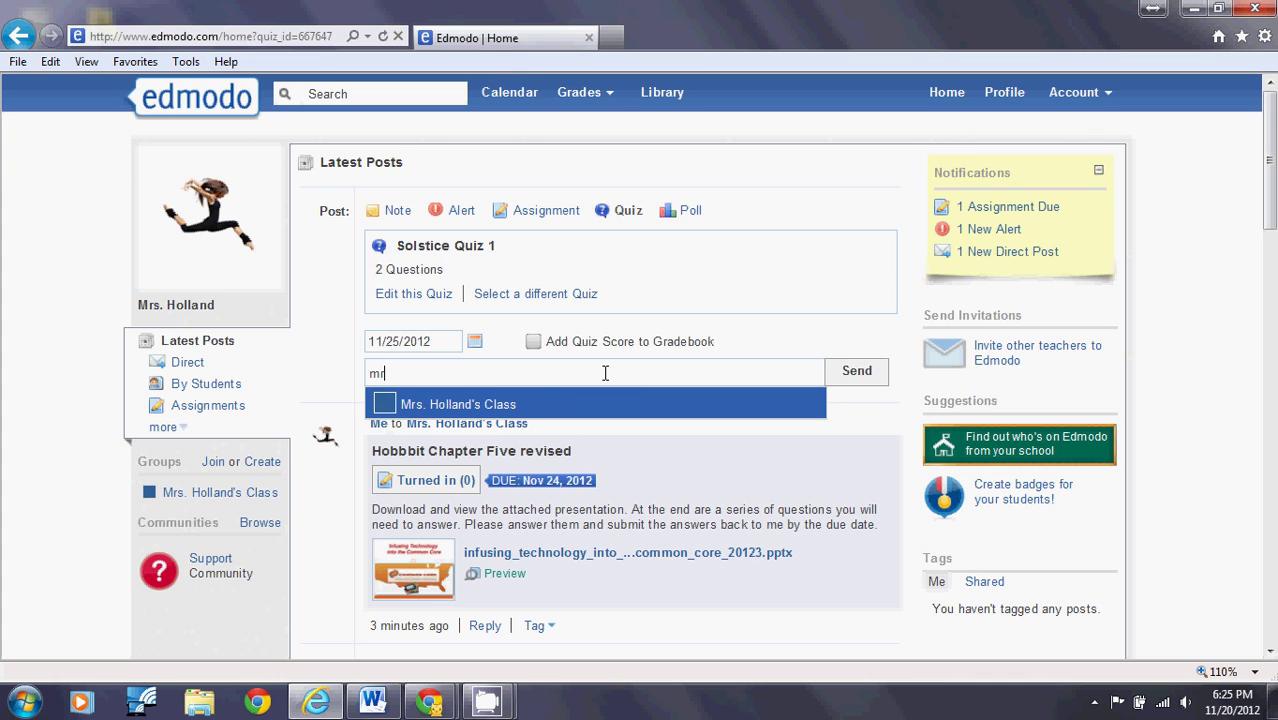
pyautogui.click(500, 405)
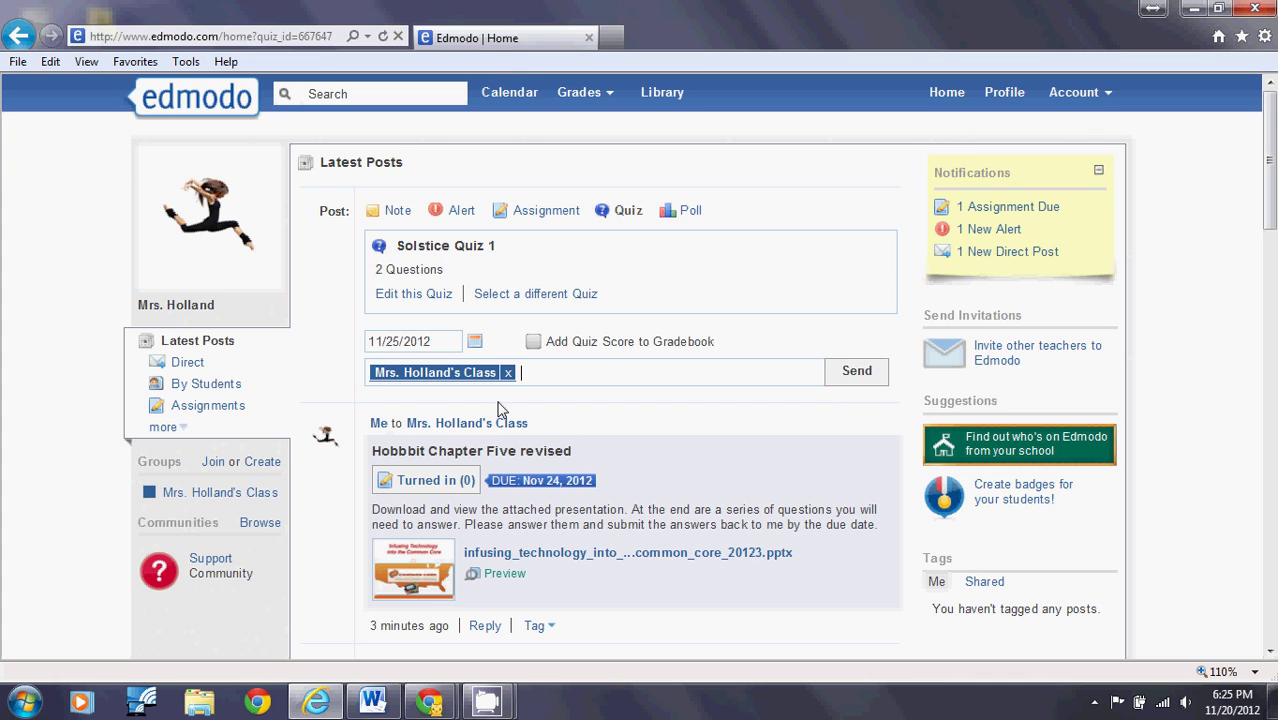
pyautogui.click(863, 375)
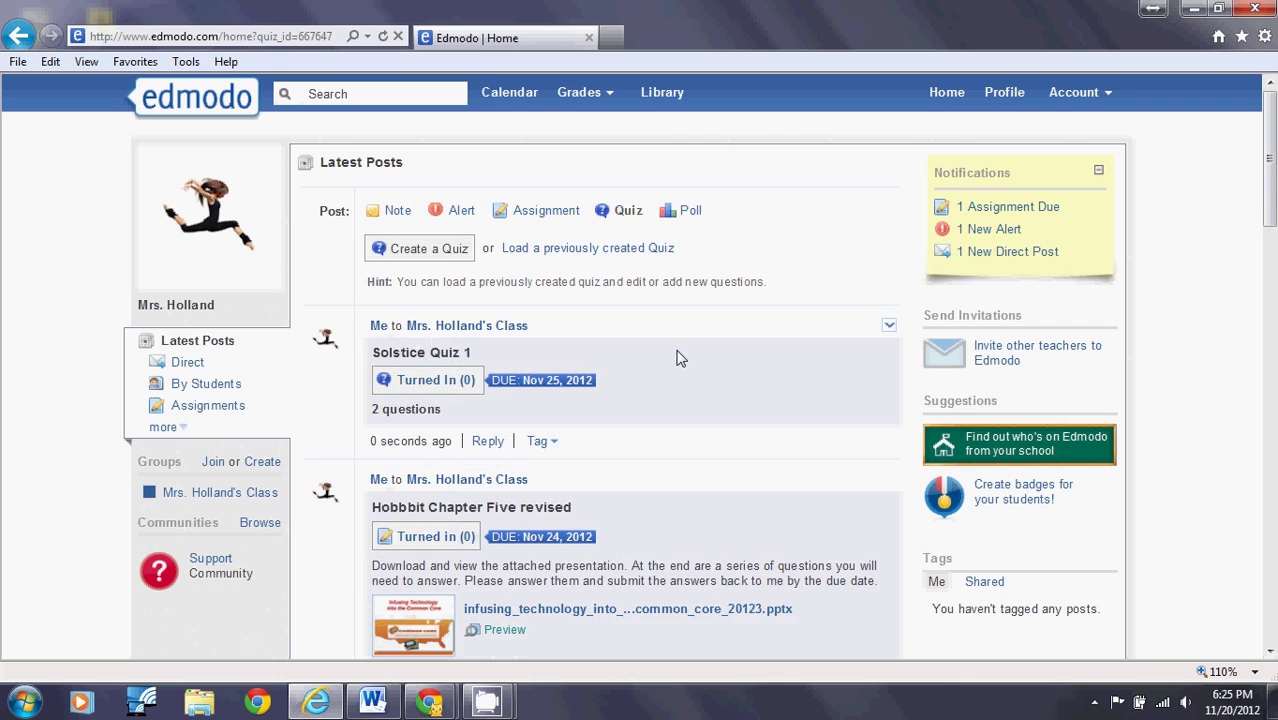
pyautogui.scroll(-15, 676, 358)
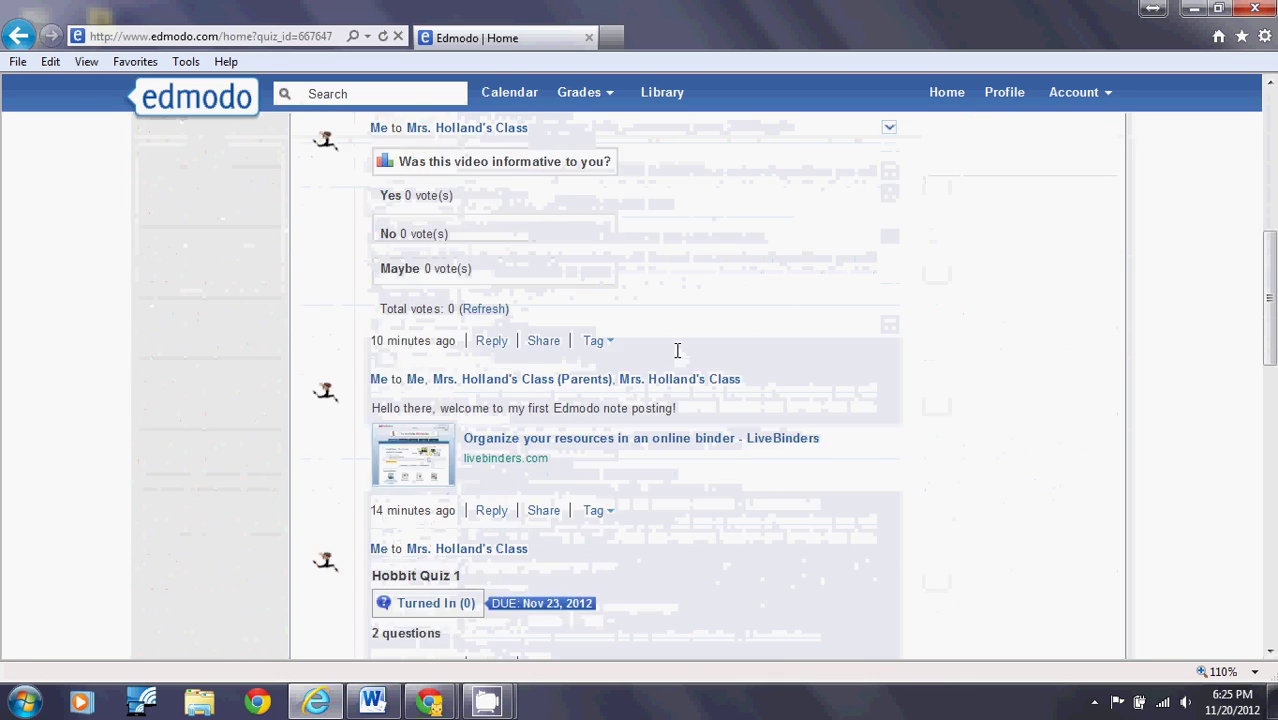
pyautogui.scroll(-5, 676, 360)
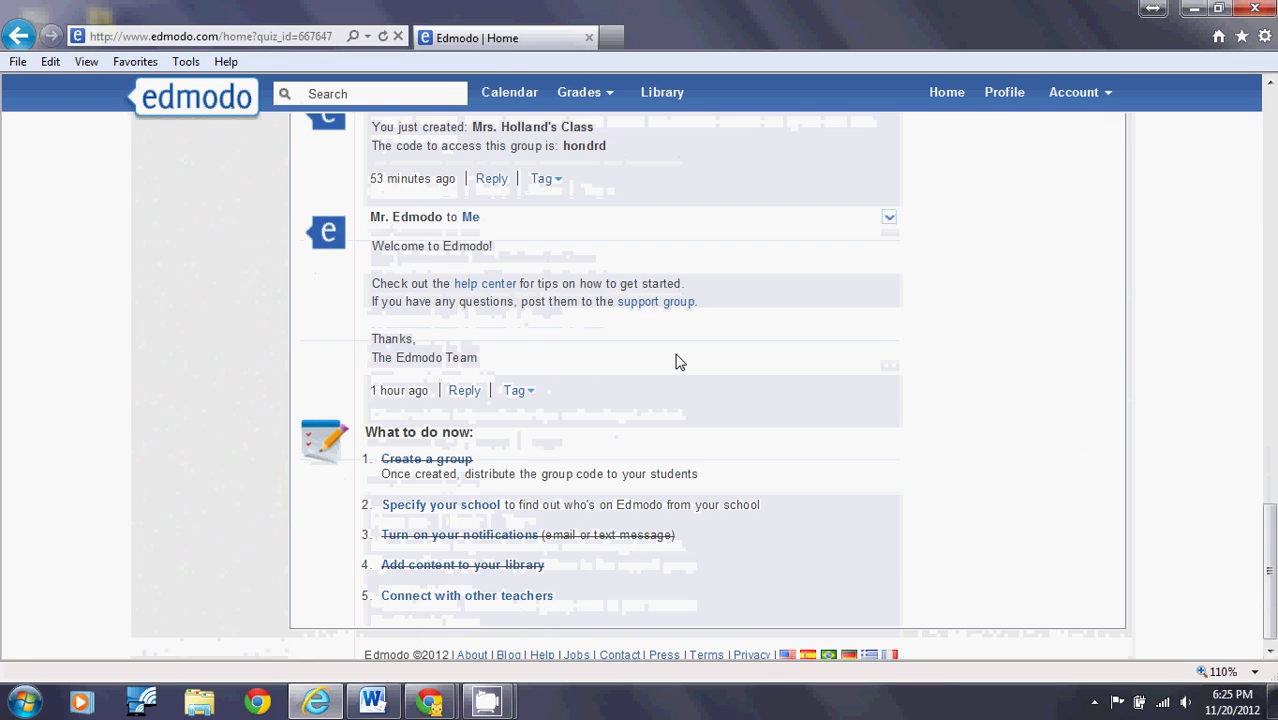
pyautogui.scroll(10, 676, 360)
pyautogui.scroll(10, 677, 356)
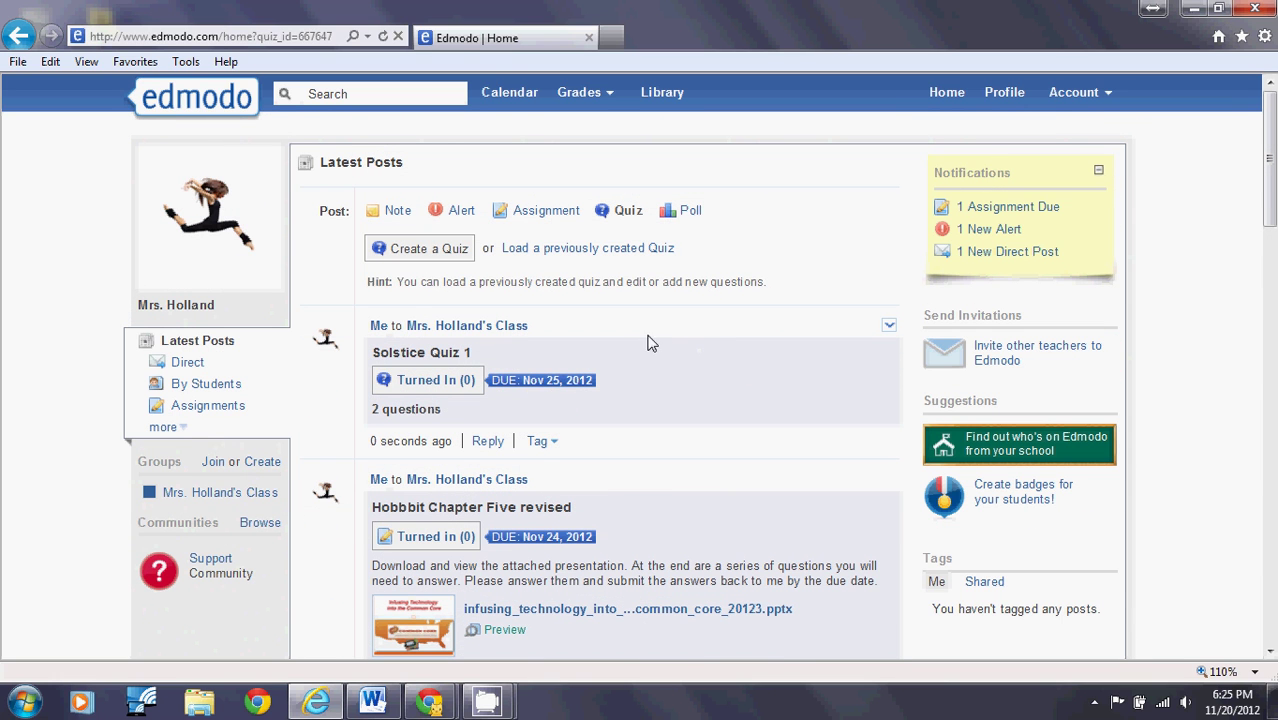
# Step: Open the Calendar and check November 2012 for Solstice Quiz 1 on the 25th
pyautogui.click(512, 93)
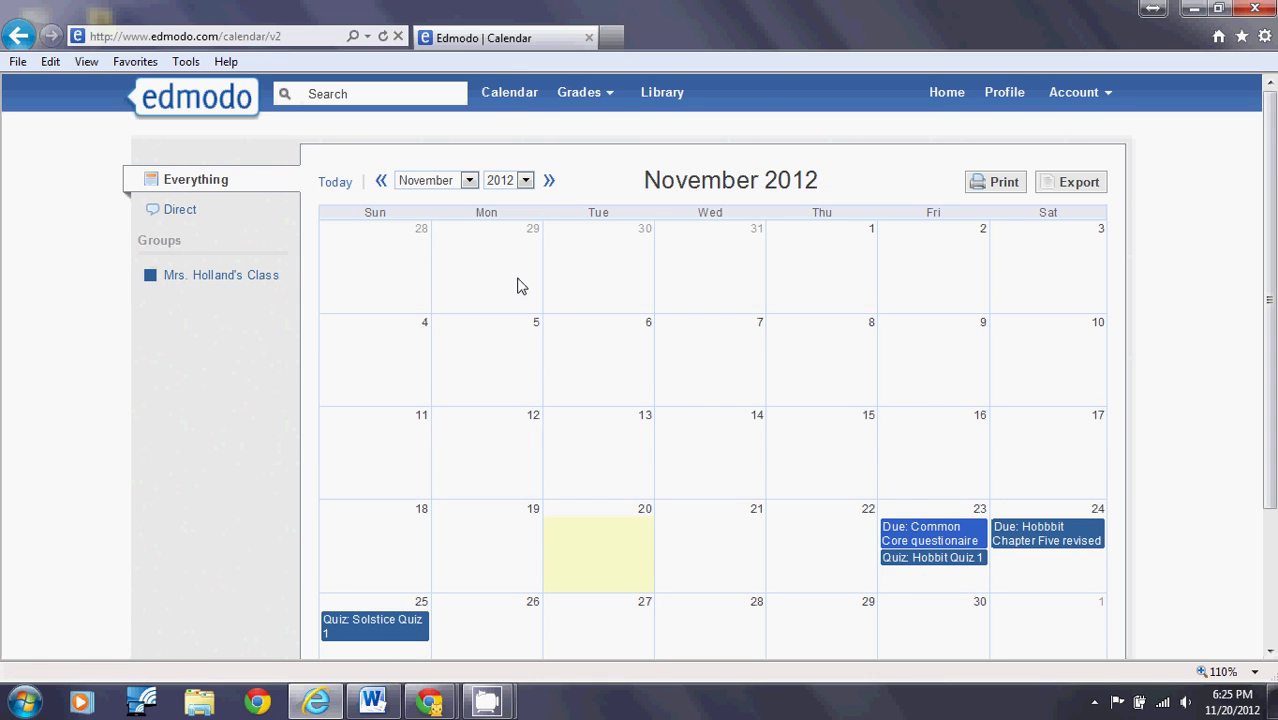
pyautogui.scroll(-2, 471, 388)
pyautogui.scroll(1, 474, 391)
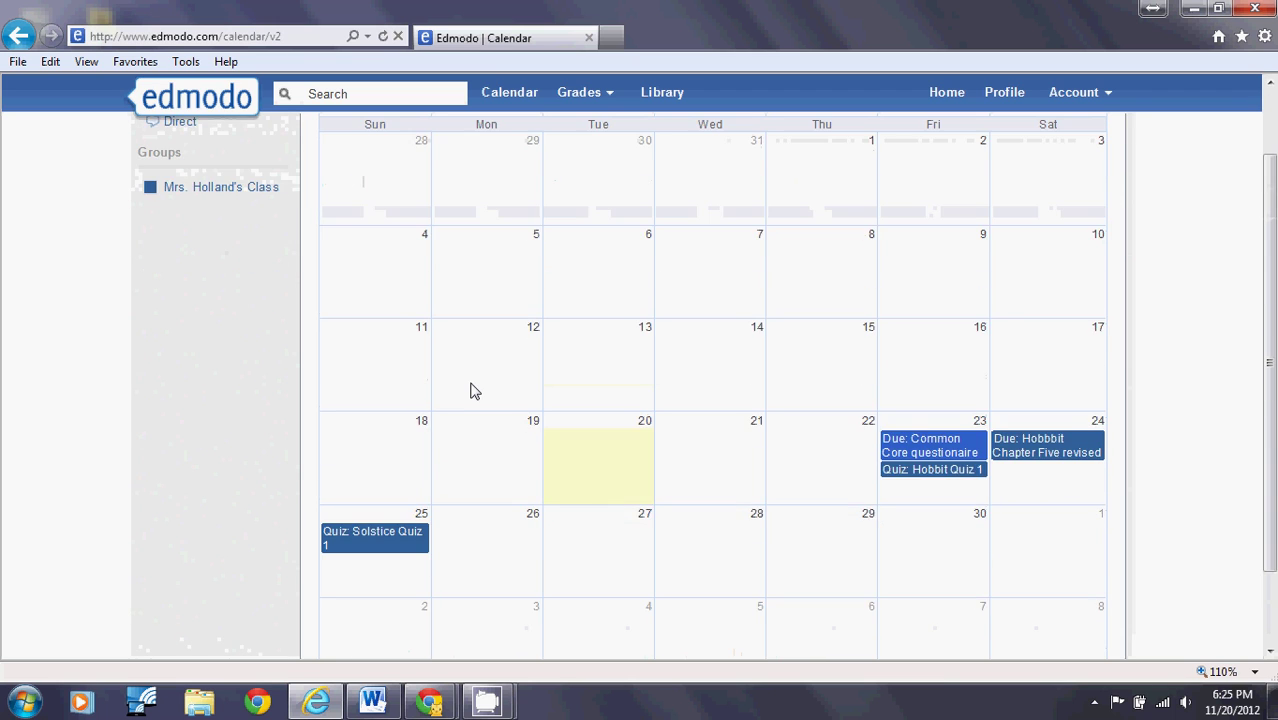
pyautogui.scroll(-1, 690, 488)
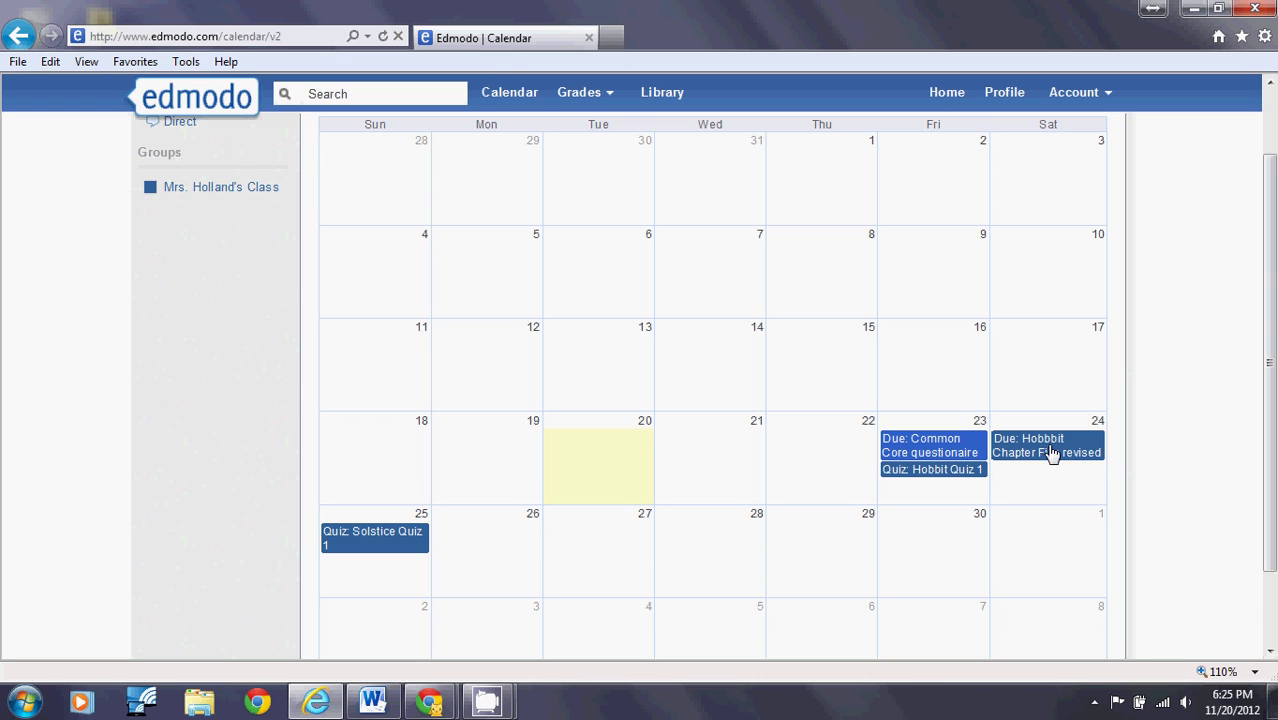
pyautogui.scroll(-2, 1052, 454)
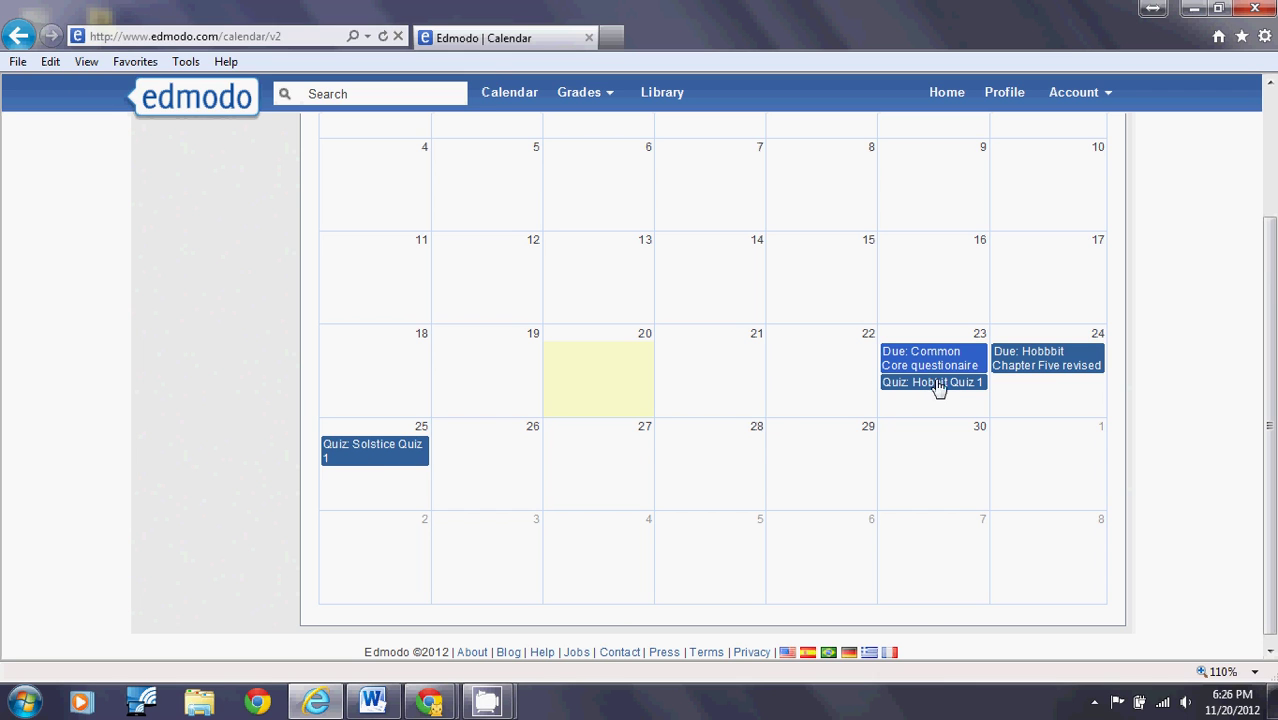
pyautogui.scroll(3, 415, 485)
pyautogui.scroll(-1, 410, 488)
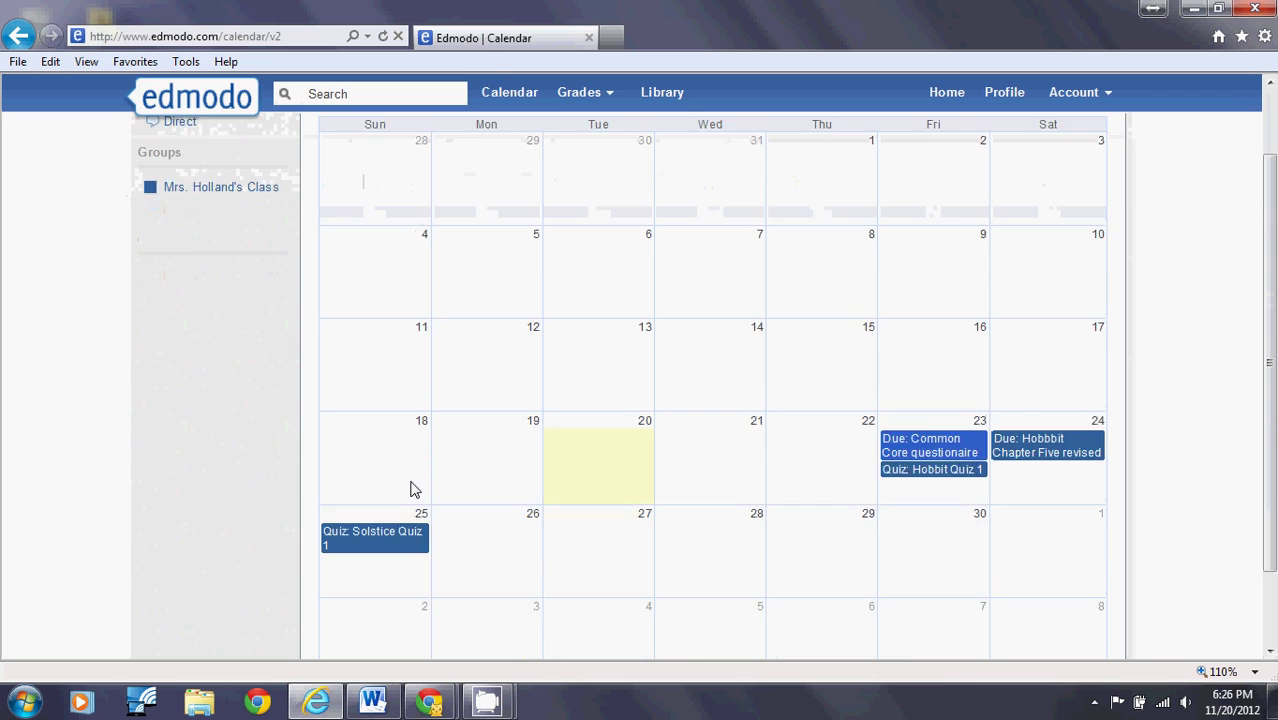
pyautogui.scroll(-2, 410, 488)
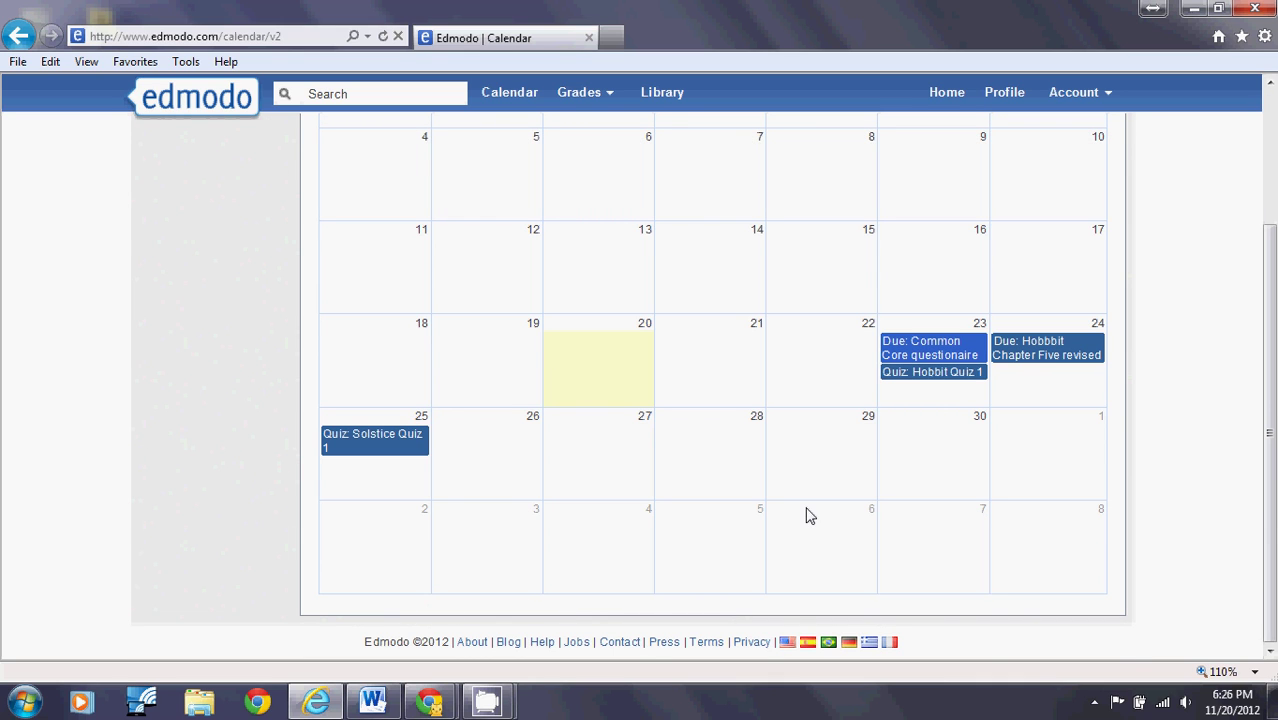
pyautogui.scroll(4, 805, 490)
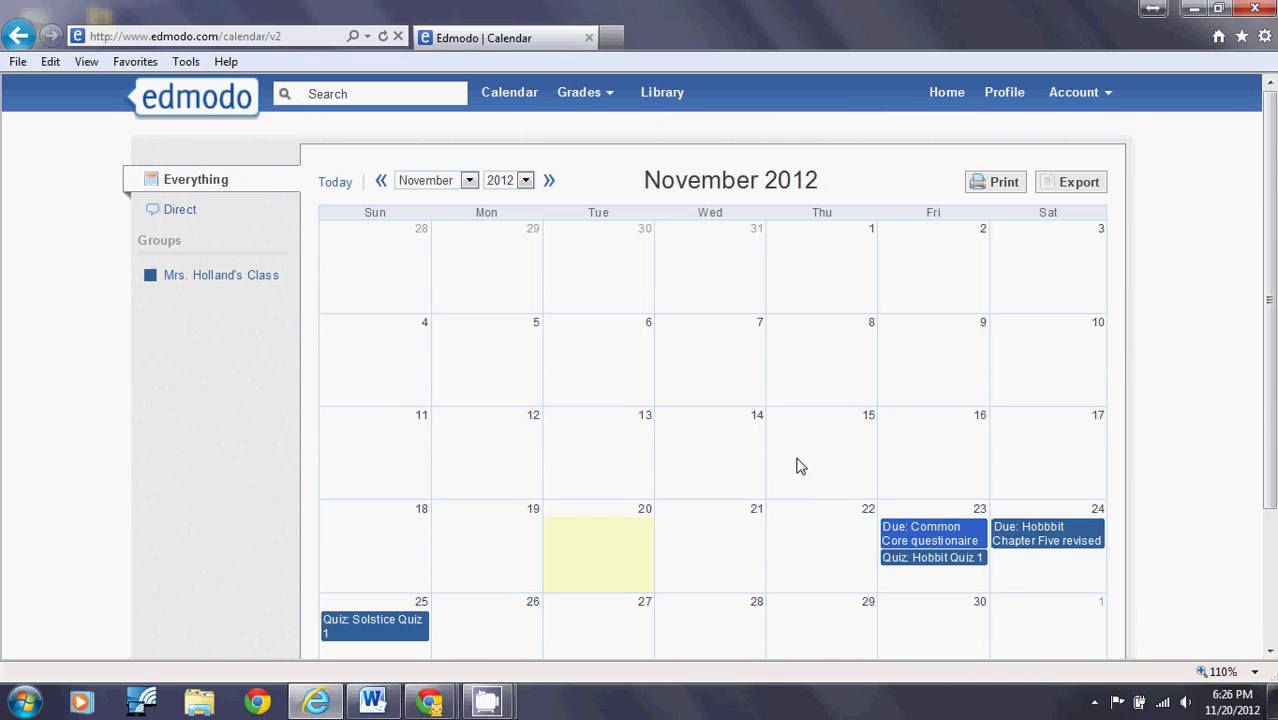
# Step: Return to Home and review Latest Posts, led by Solstice Quiz 1 due Nov 25
pyautogui.click(945, 95)
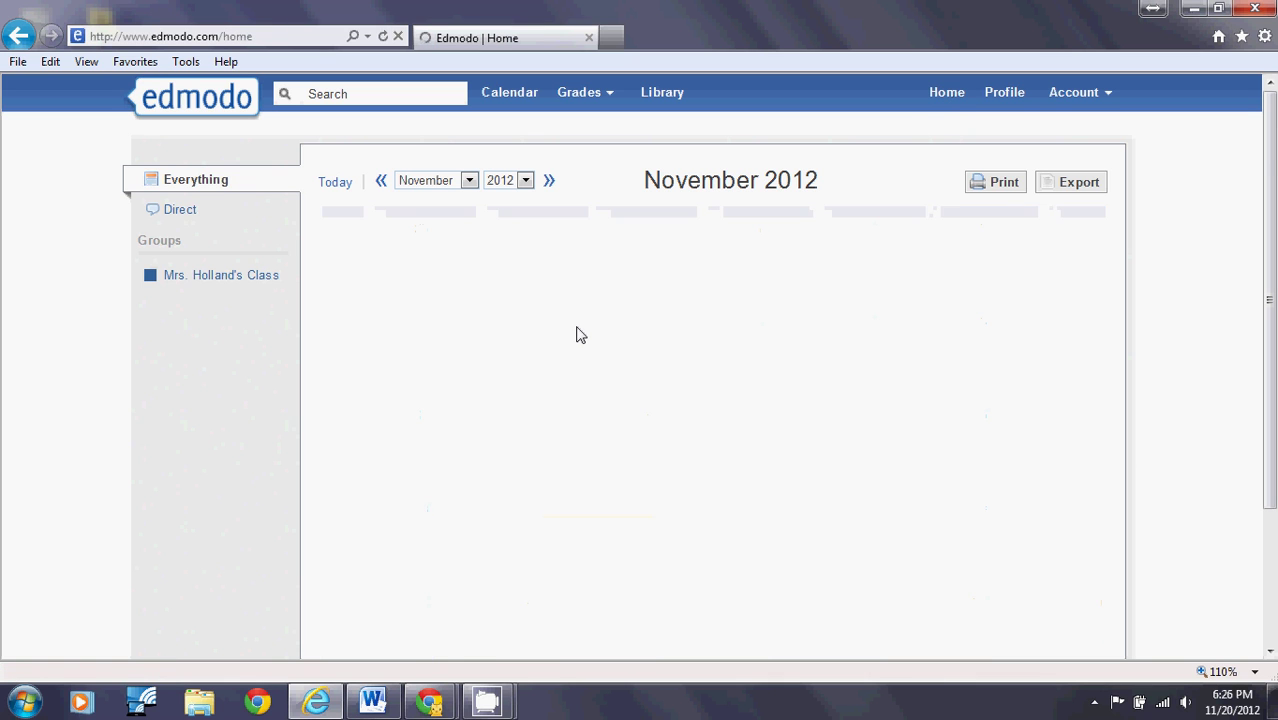
pyautogui.scroll(-8, 690, 328)
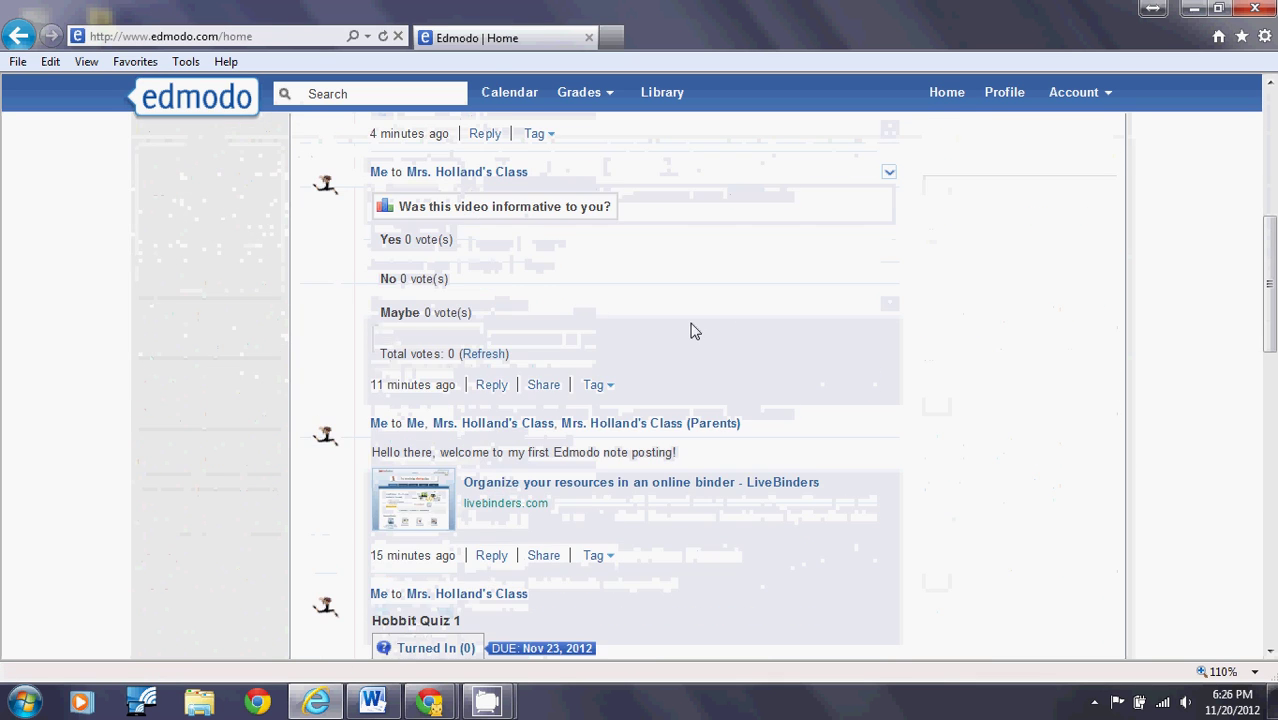
pyautogui.scroll(-10, 251, 395)
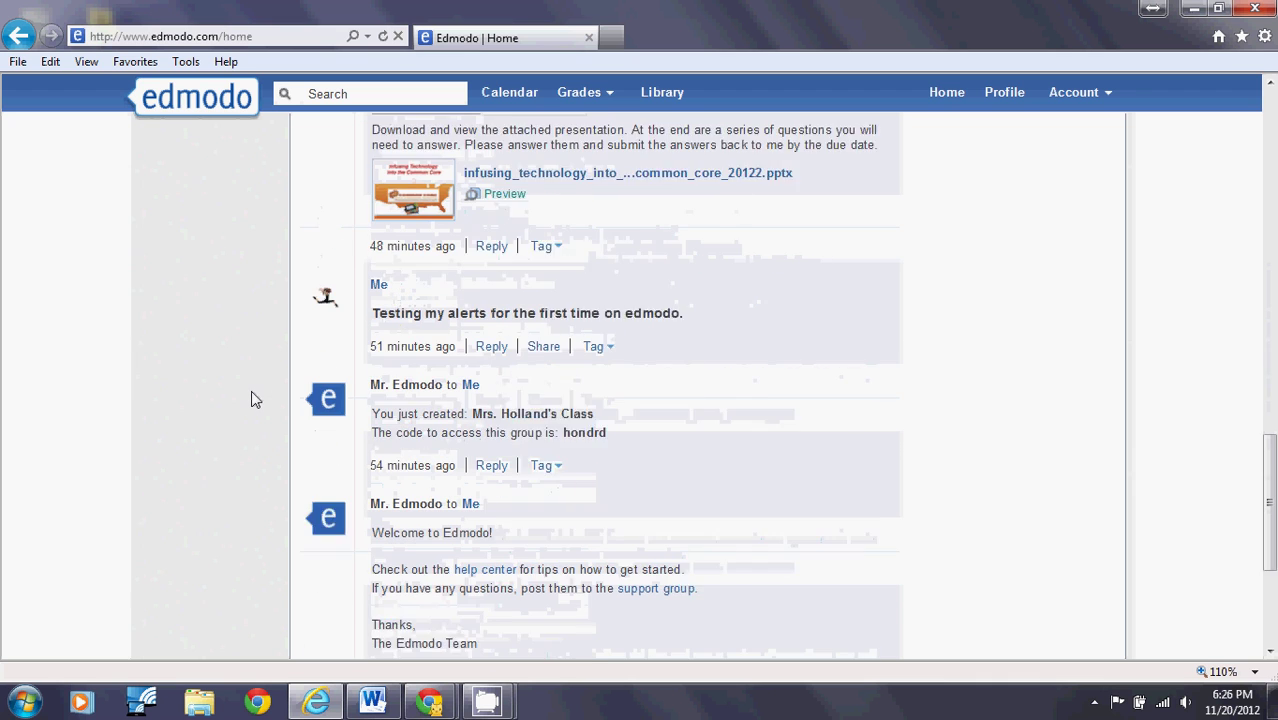
pyautogui.scroll(15, 252, 398)
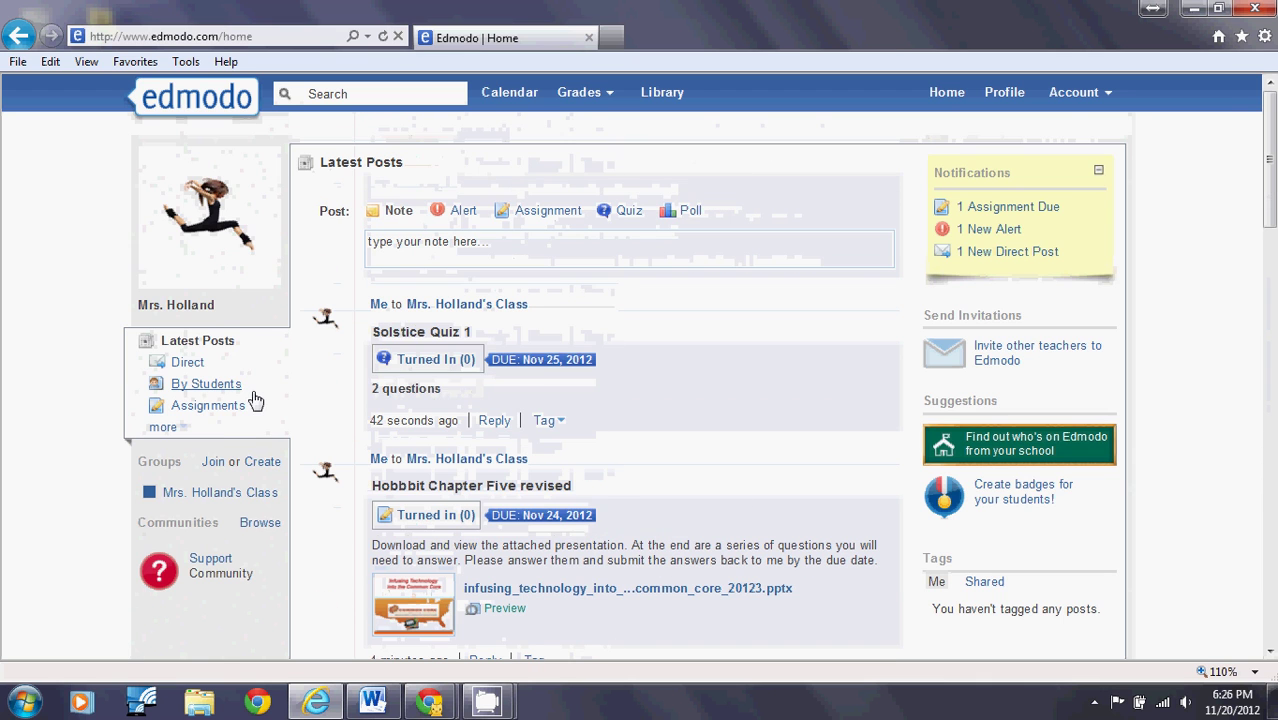